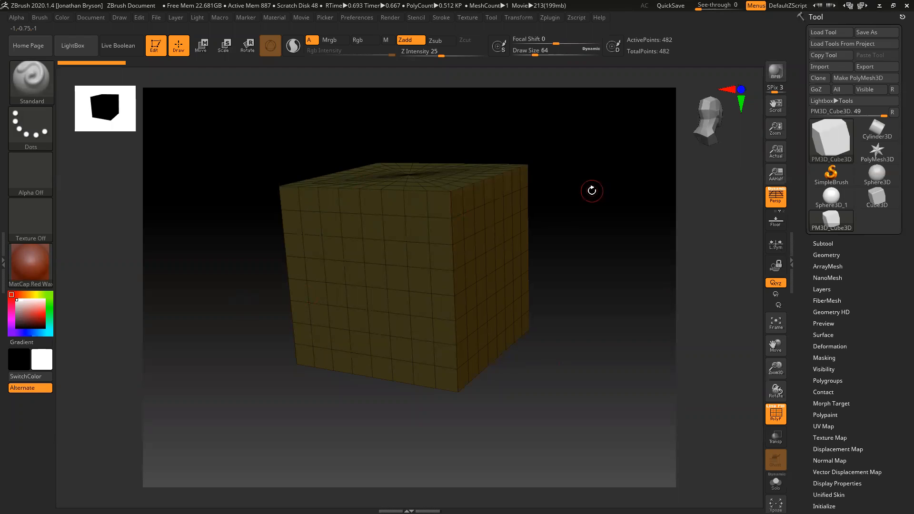
Reinitialize the dense cube mesh as a QCube primitive with a resolution of 2 along each axis.
left_click_drag(563, 202, 411, 234)
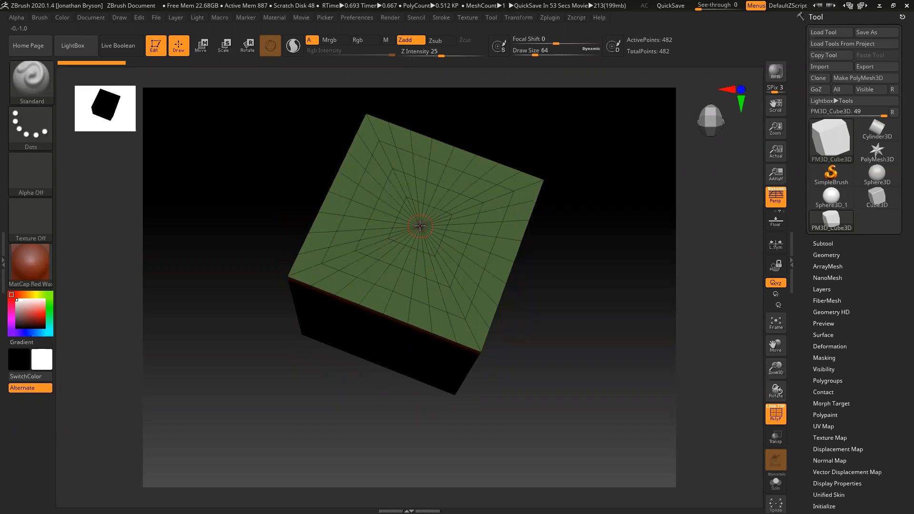
left_click_drag(551, 384, 495, 310)
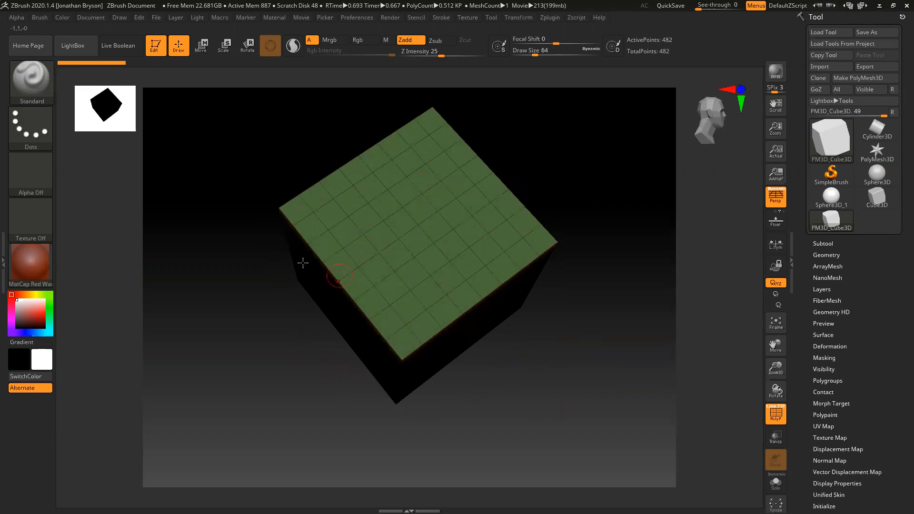
left_click_drag(269, 242, 286, 293)
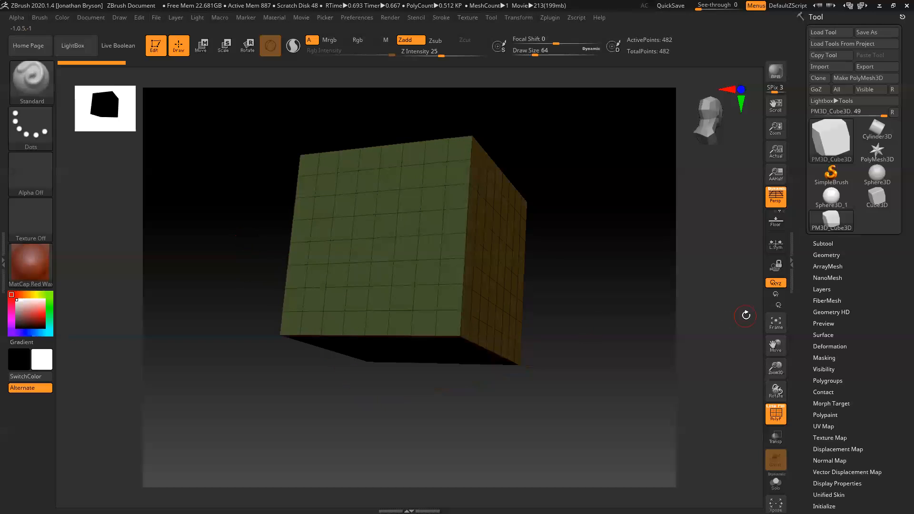
left_click_drag(806, 324, 811, 145)
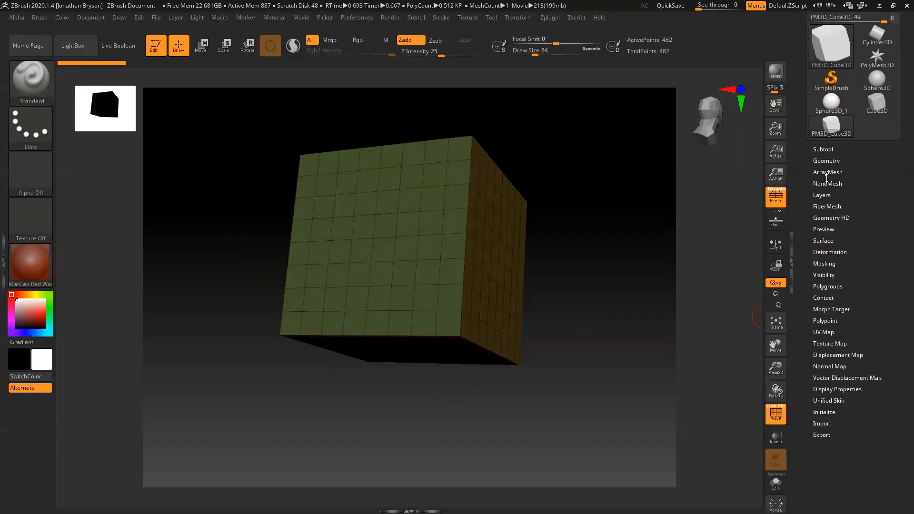
left_click_drag(804, 423, 804, 414)
left_click(824, 402)
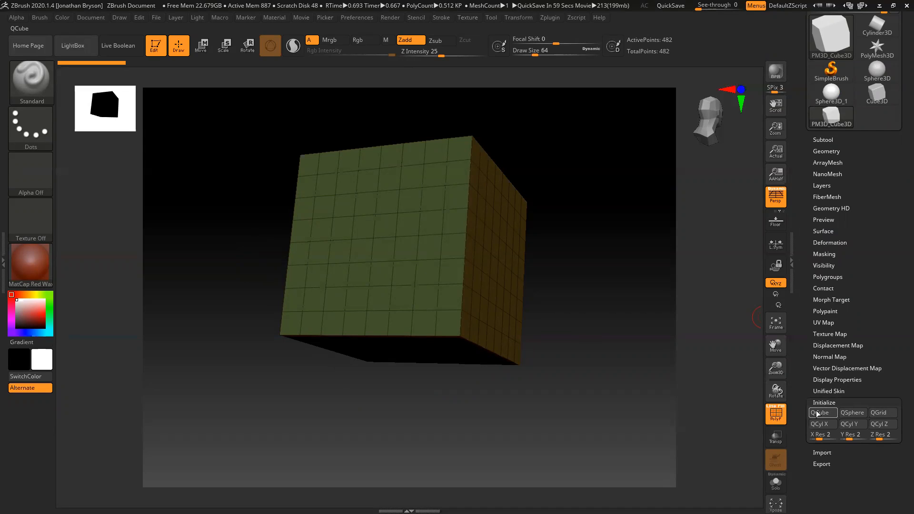
left_click(819, 413)
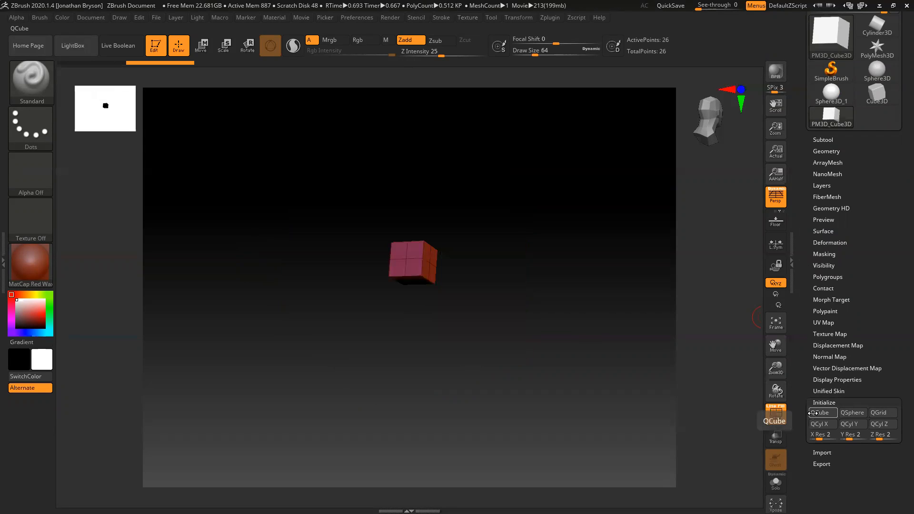
left_click_drag(394, 345, 540, 388, "alt")
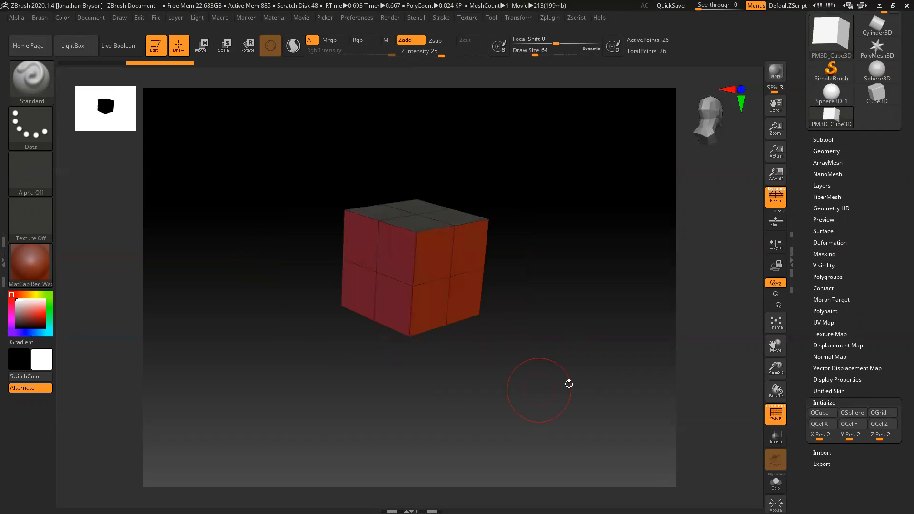
left_click_drag(540, 276, 543, 240)
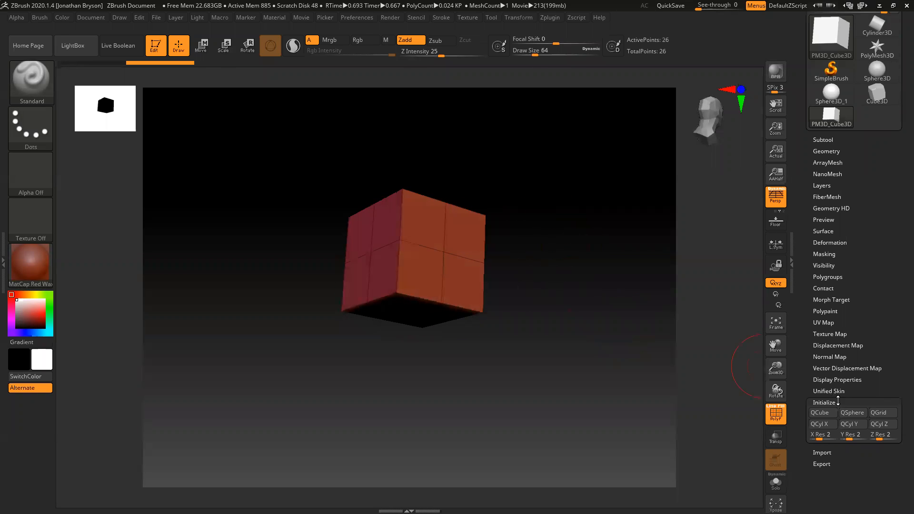
Try out the other quick primitives by reinitializing the mesh as QSphere, QGrid and QCyl X.
left_click(852, 412)
left_click_drag(576, 386, 561, 373)
left_click(878, 412)
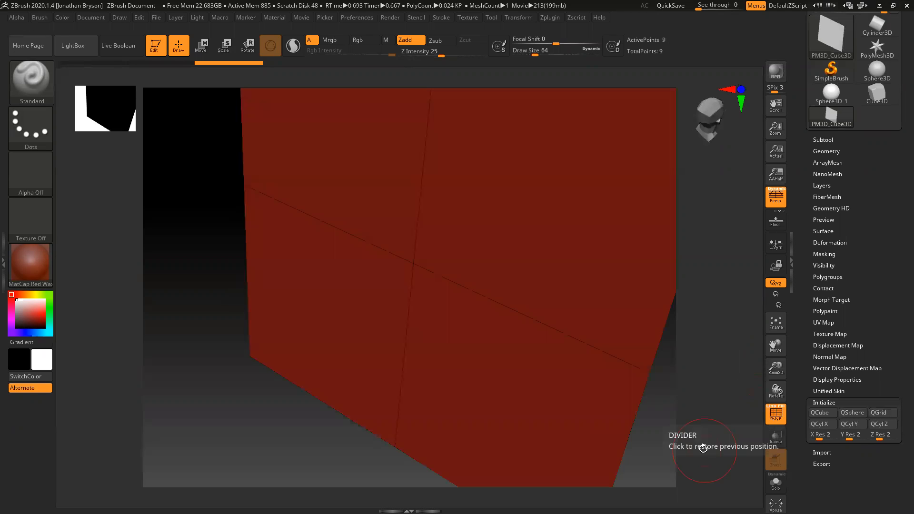
key("f")
left_click_drag(555, 379, 541, 364)
left_click(819, 423)
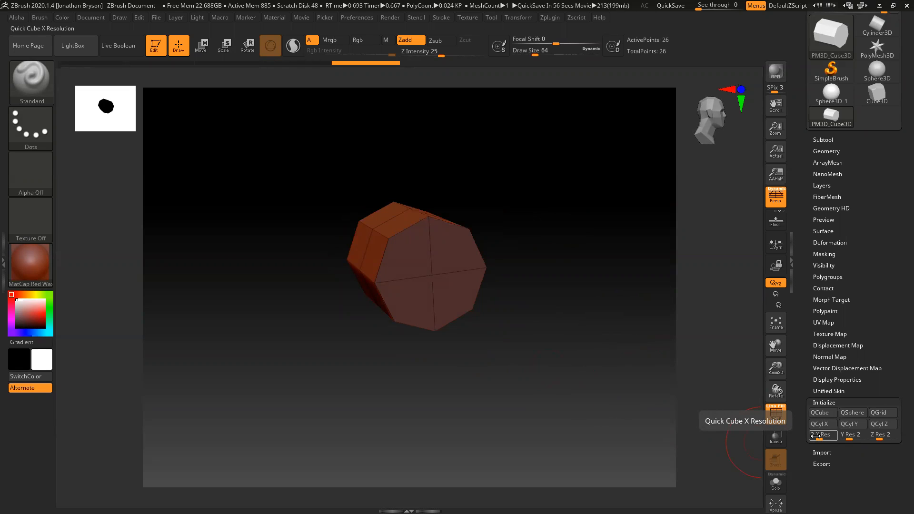
Reinitialize the mesh as a QCube with its X resolution set to 6.
left_click(819, 412)
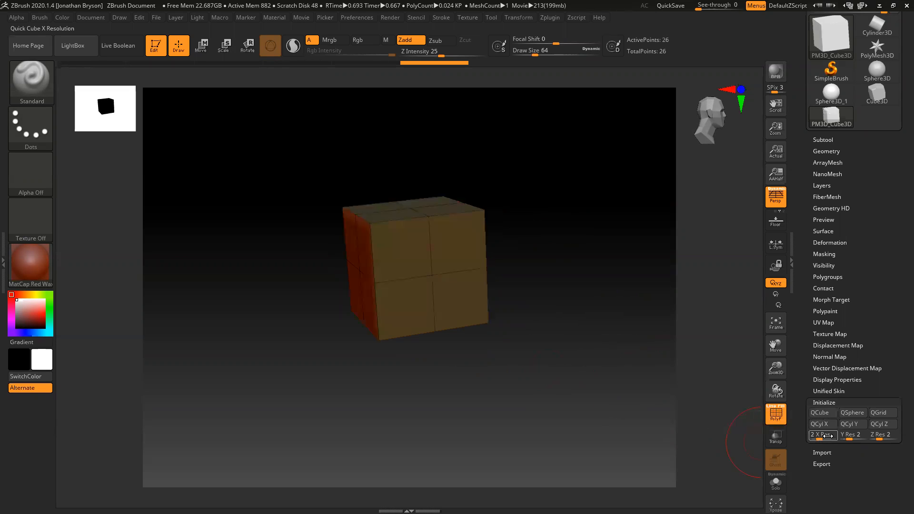
left_click(815, 435)
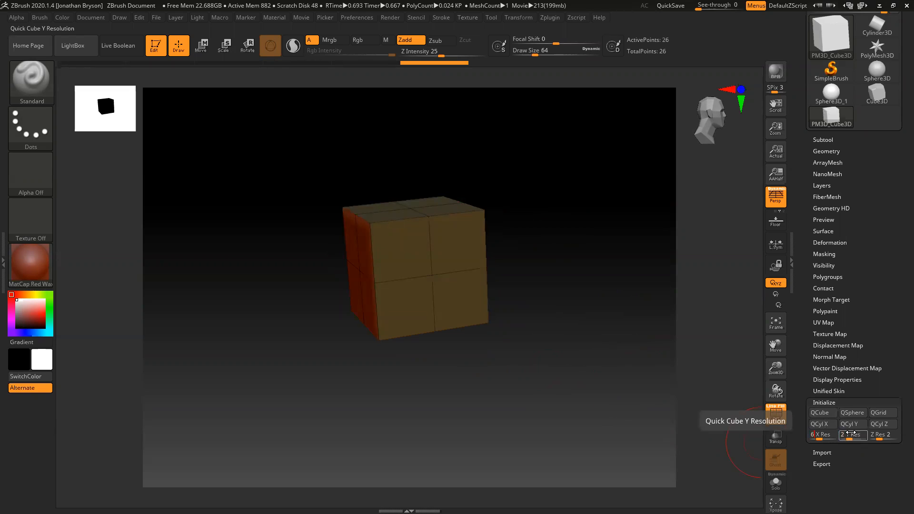
left_click(823, 414)
left_click_drag(420, 383, 395, 354)
key("f")
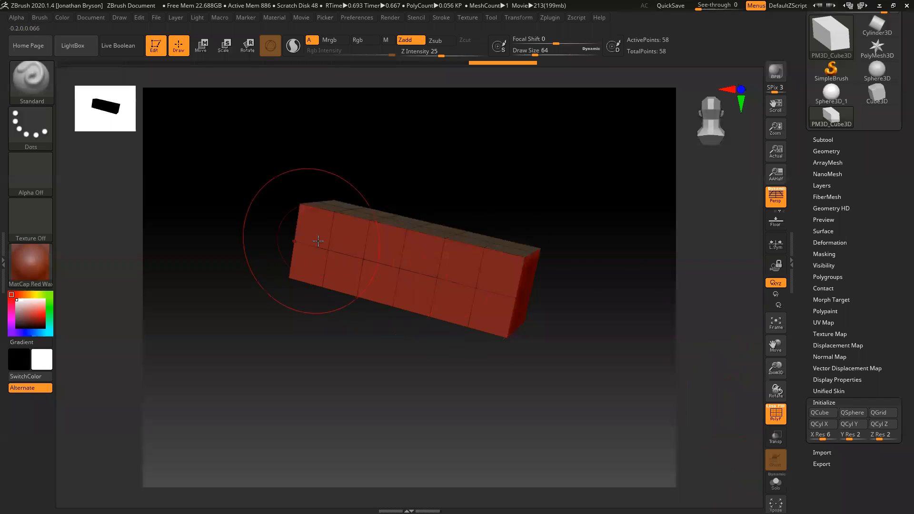
left_click_drag(580, 349, 540, 360)
left_click_drag(560, 400, 547, 428)
Set the X resolution to 2 and regenerate the mesh as an evenly divided QCube.
left_click(830, 433)
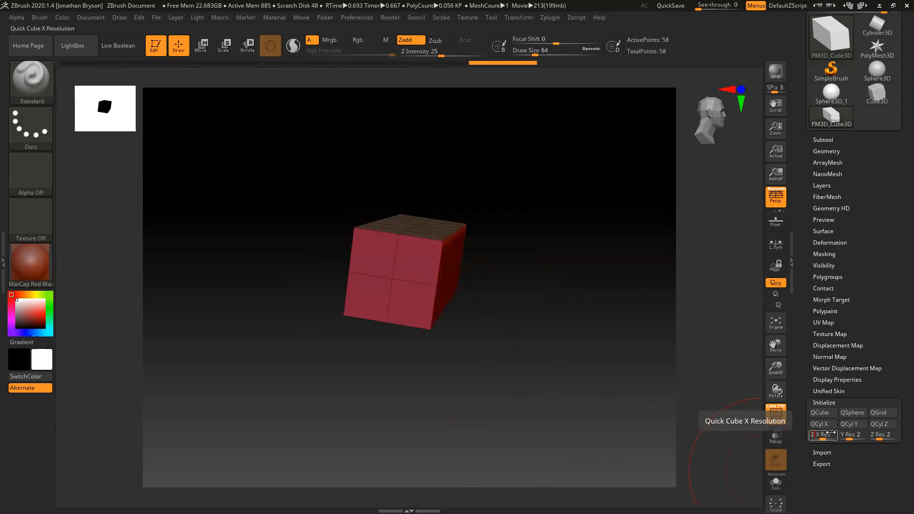
type("2")
key("Return")
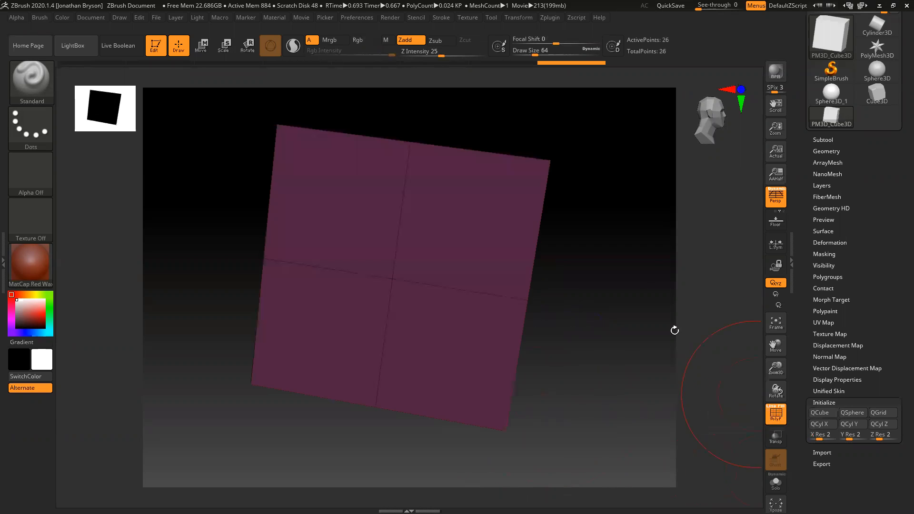
left_click_drag(587, 347, 524, 422)
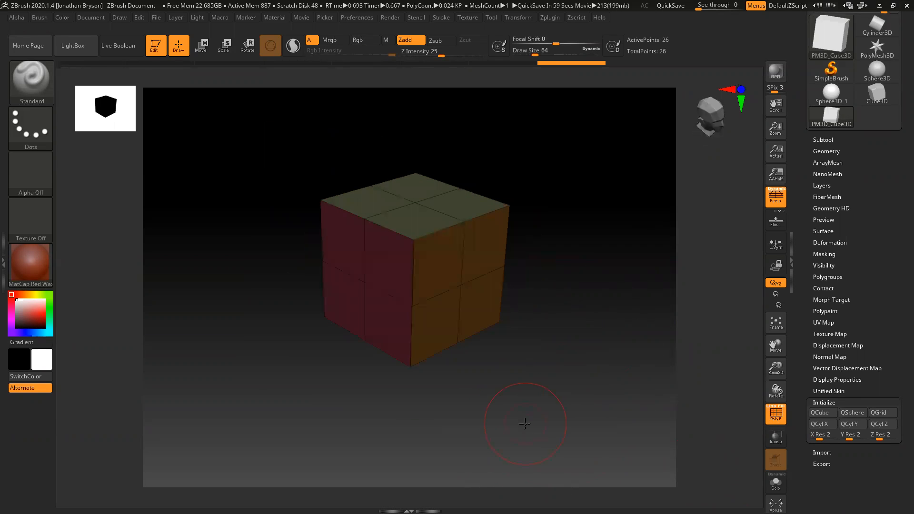
Switch the active sculpting brush to ZModeler.
left_click(26, 80)
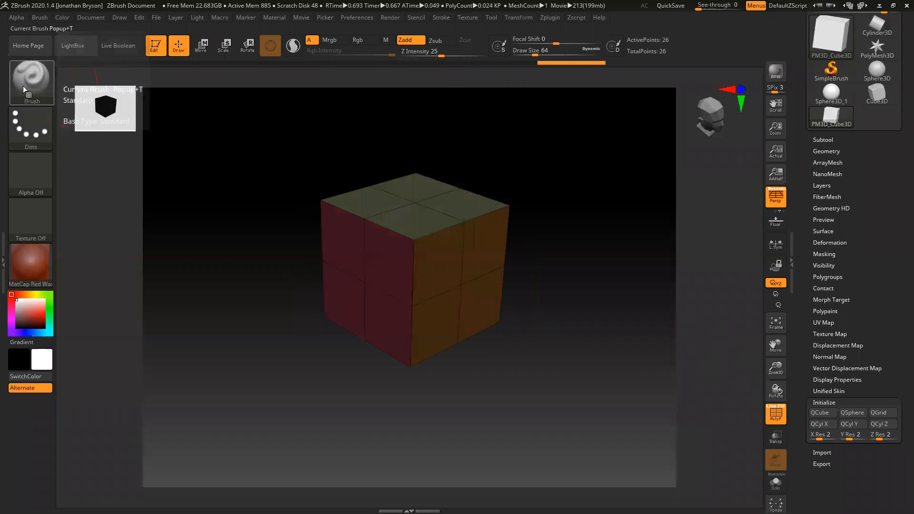
left_click(26, 89)
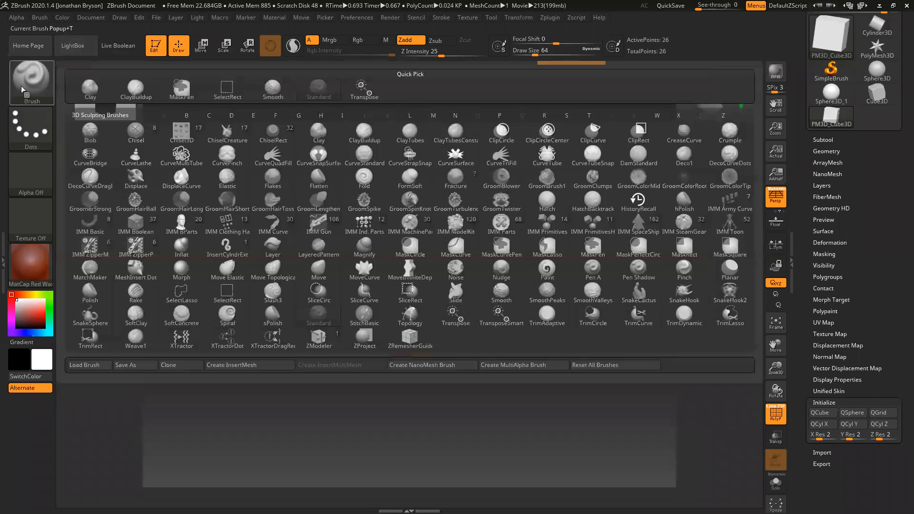
left_click(313, 346)
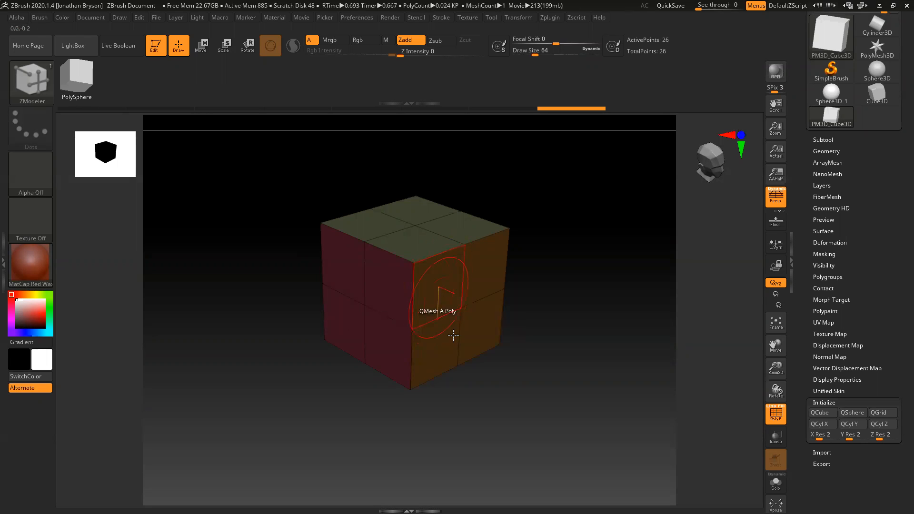
Extrude the upper pair of polygons on one side of the cube outward with ZModeler's QMesh action.
left_click_drag(502, 403, 505, 408)
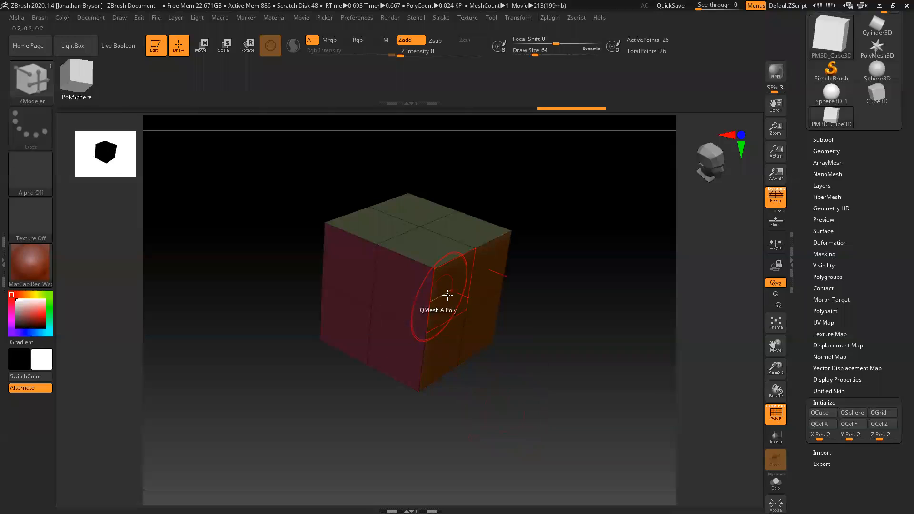
left_click_drag(546, 360, 536, 356)
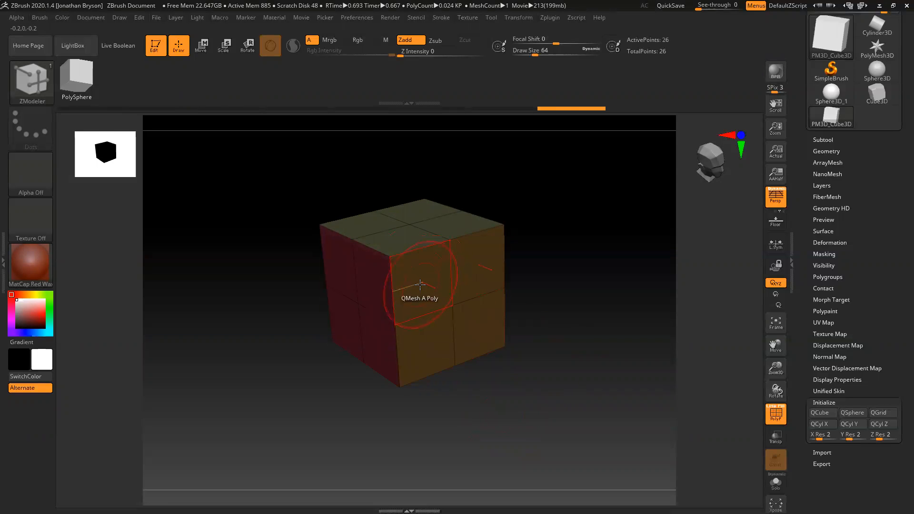
left_click_drag(429, 283, 550, 357)
left_click_drag(564, 424, 560, 339)
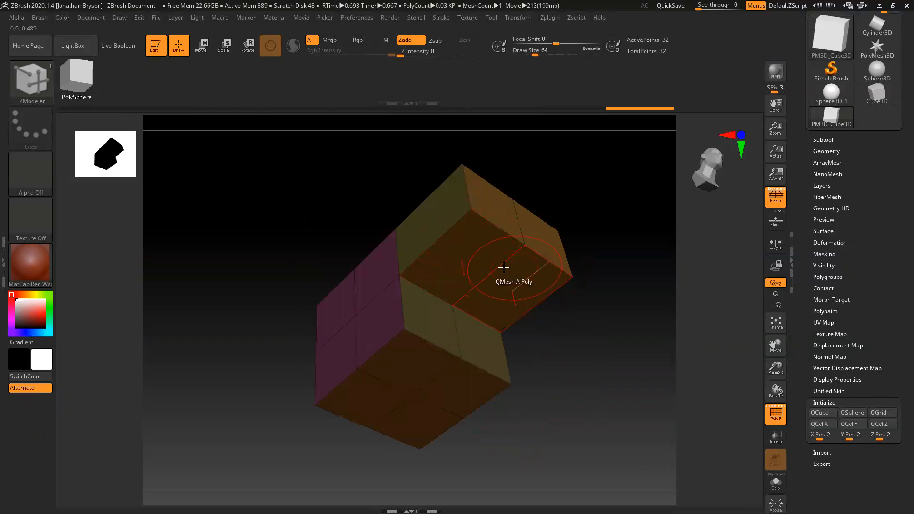
Extrude the lower polygons beneath the overhang outward with QMesh, filling the notch and leaving a sloped end.
left_click_drag(404, 164, 438, 267)
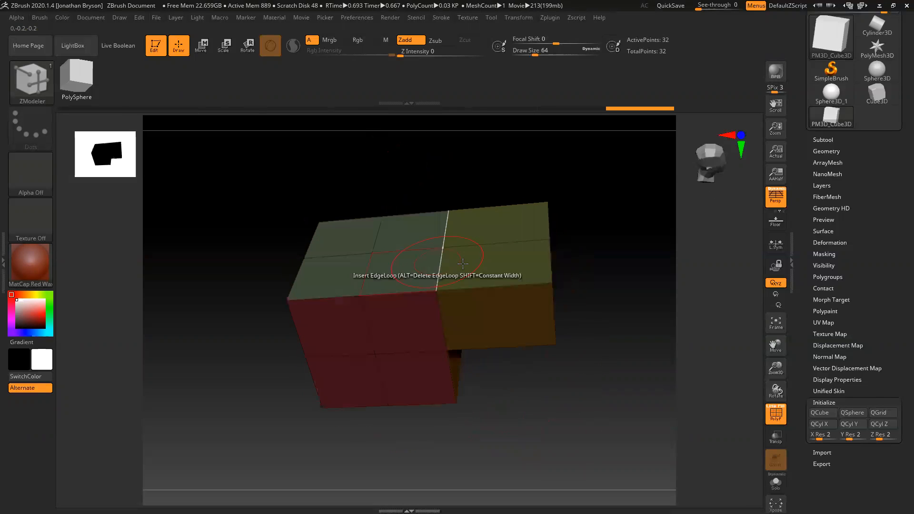
left_click_drag(526, 388, 473, 271)
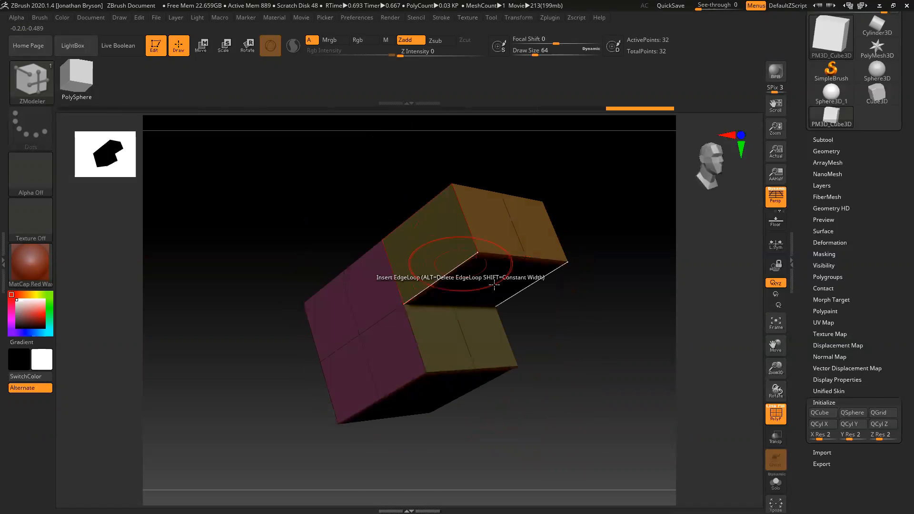
mouse_move(584, 342)
left_mouse_down()
mouse_move(571, 306)
mouse_move(581, 331)
left_mouse_up()
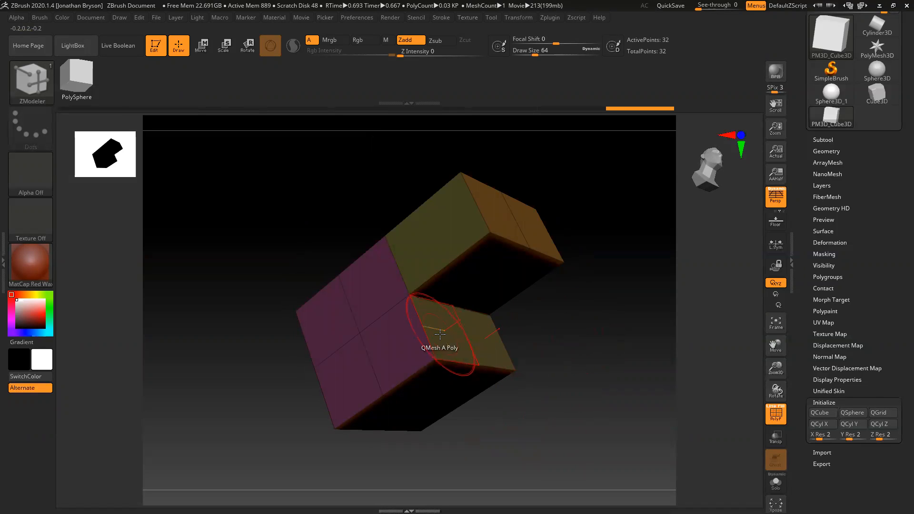
left_click_drag(444, 334, 506, 298)
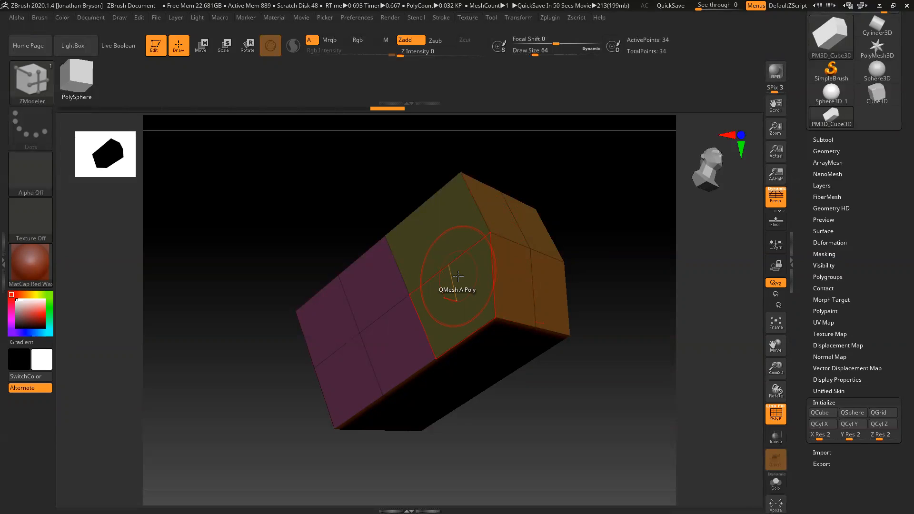
Extrude the upper pair of polygons on the cube's opposite side far outward with QMesh.
left_click_drag(569, 408, 581, 414)
left_click_drag(485, 444, 501, 395, "alt")
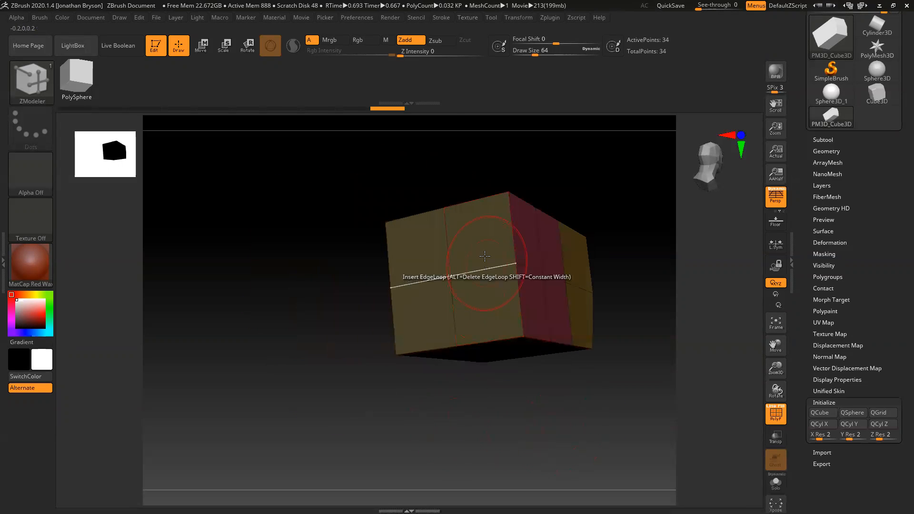
left_click_drag(473, 253, 82, 179)
Try to pull the underside of the new long overhang downward with QMesh.
left_click_drag(225, 326, 351, 302)
left_click_drag(409, 245, 432, 292)
left_click_drag(312, 373, 340, 373)
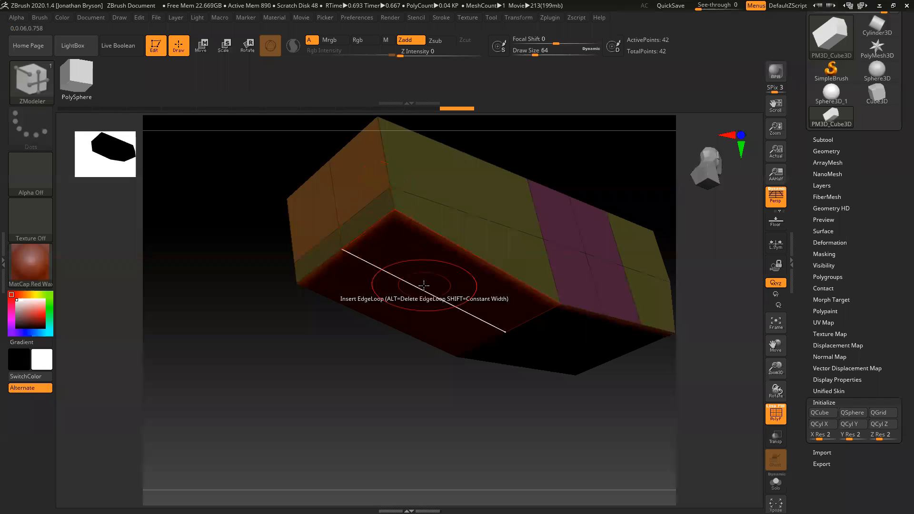
key("ctrl+z")
Extrude the long overhang's underside down with QMesh to the level of the block's bottom, merging it with the block.
left_click_drag(437, 234, 492, 349)
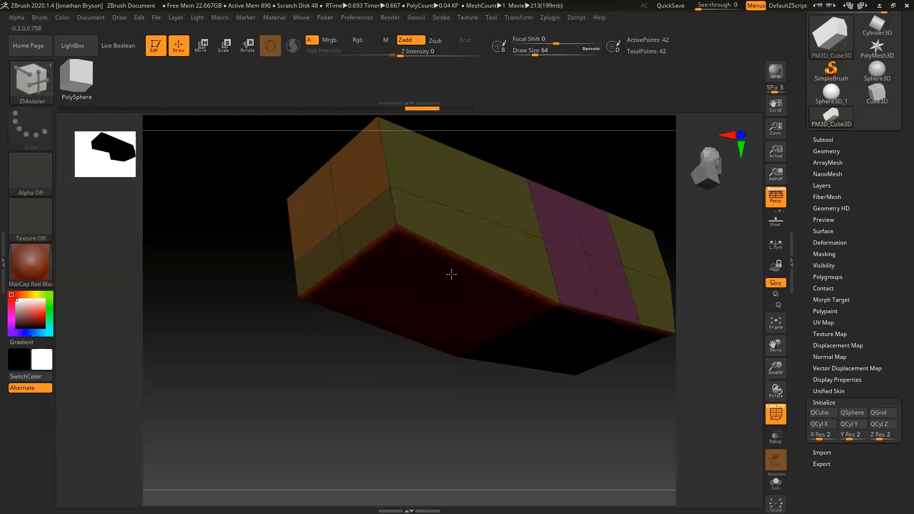
left_click_drag(500, 421, 418, 377)
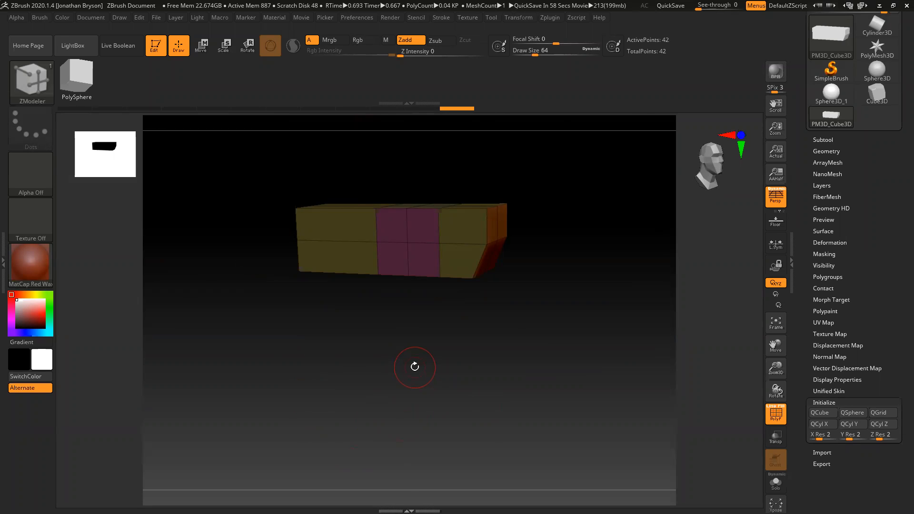
left_click_drag(415, 367, 452, 371)
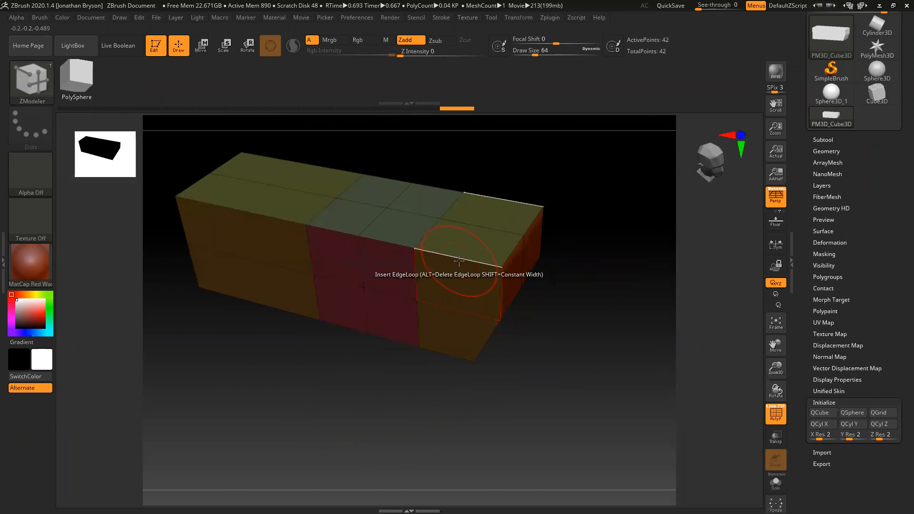
Insert an edge loop across the block's longer extension and delete it again.
left_click(232, 205)
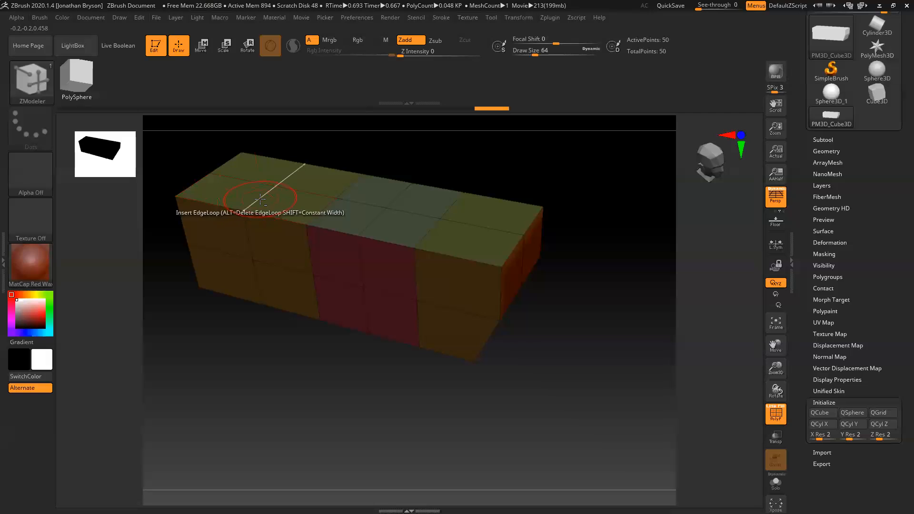
left_click(259, 199, "alt")
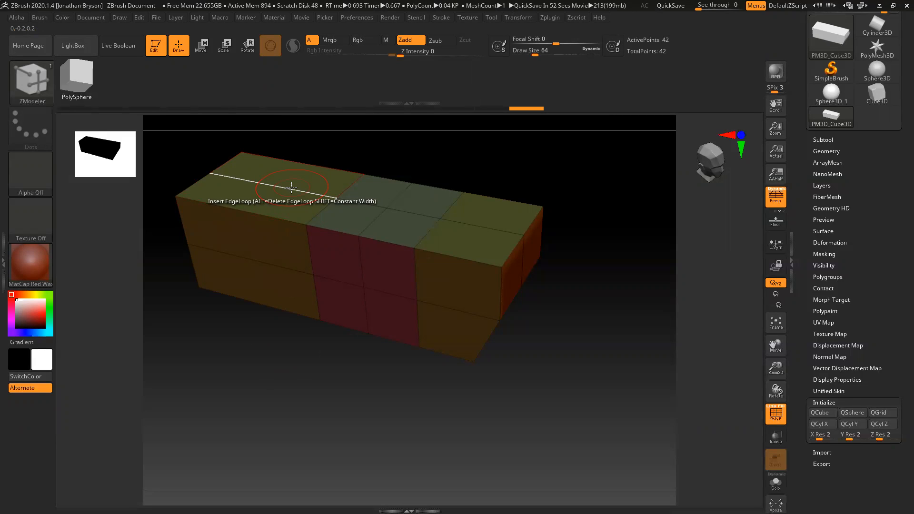
left_click(292, 187)
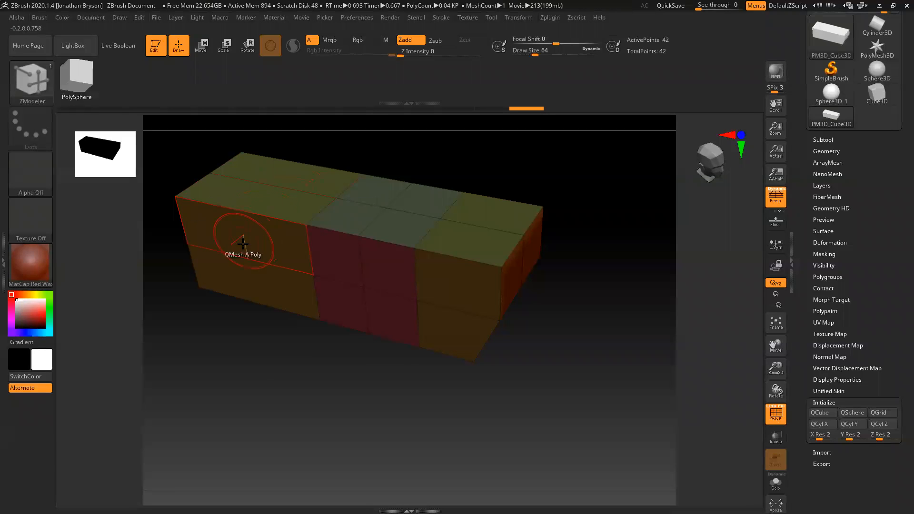
left_click_drag(253, 373, 265, 315)
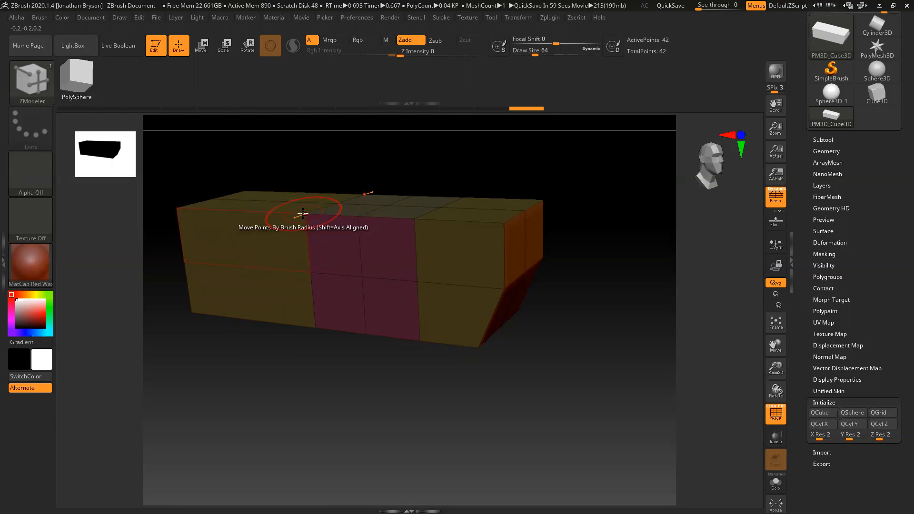
Try moving a point on the block's upper edge by brush radius, undo it, and set the Draw Size to 197.
left_click_drag(305, 213, 284, 212)
key("ctrl+z")
left_click_drag(525, 51, 551, 54)
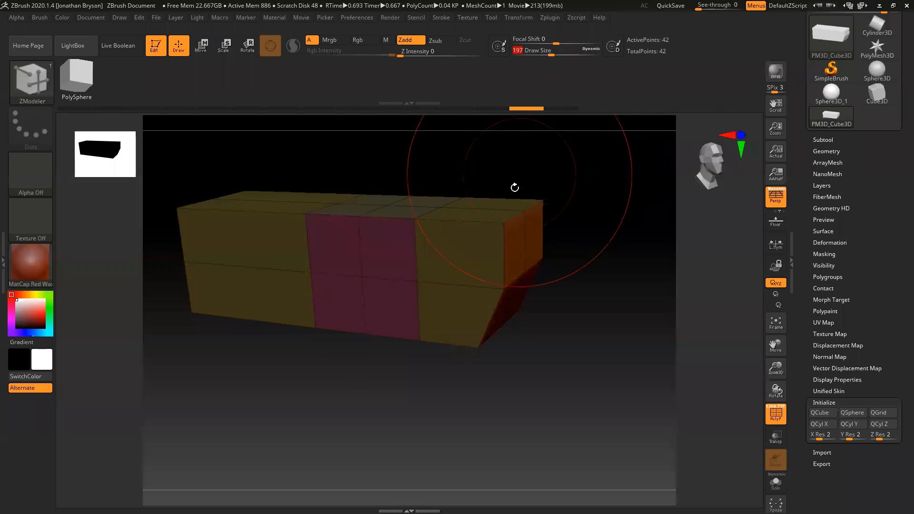
Try moving the block's end points with the enlarged brush radius and undo each move.
mouse_move(500, 222)
left_mouse_down()
mouse_move(495, 200)
mouse_move(500, 222)
mouse_move(521, 238)
mouse_move(472, 198)
mouse_move(513, 233)
mouse_move(469, 205)
mouse_move(488, 231)
mouse_move(508, 235)
mouse_move(509, 248)
left_mouse_up()
key("ctrl+z")
mouse_move(476, 352)
left_mouse_down()
mouse_move(453, 367)
mouse_move(387, 369)
mouse_move(428, 401)
mouse_move(422, 373)
mouse_move(410, 379)
left_mouse_up()
key("ctrl+z")
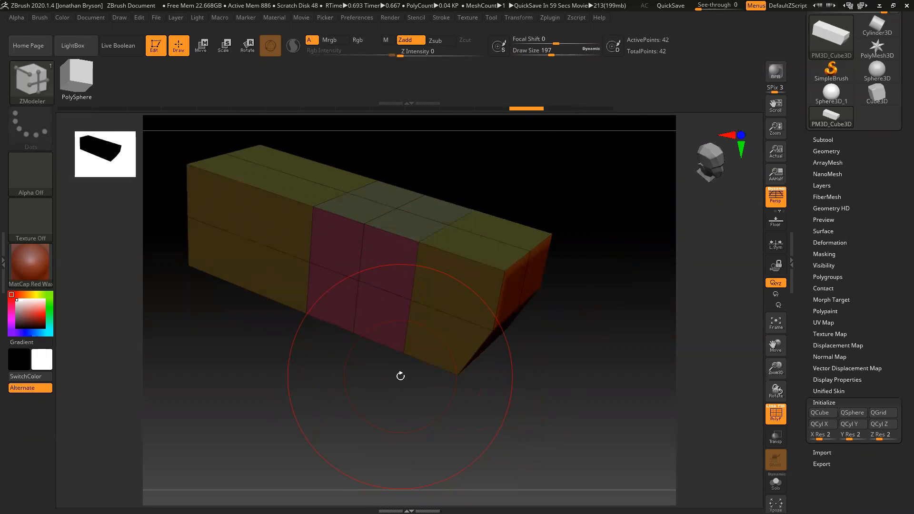
Set the polygon action to Inset for a single poly and inset the upper polygon on the side of the block's longer extension.
left_click_drag(296, 381, 310, 428)
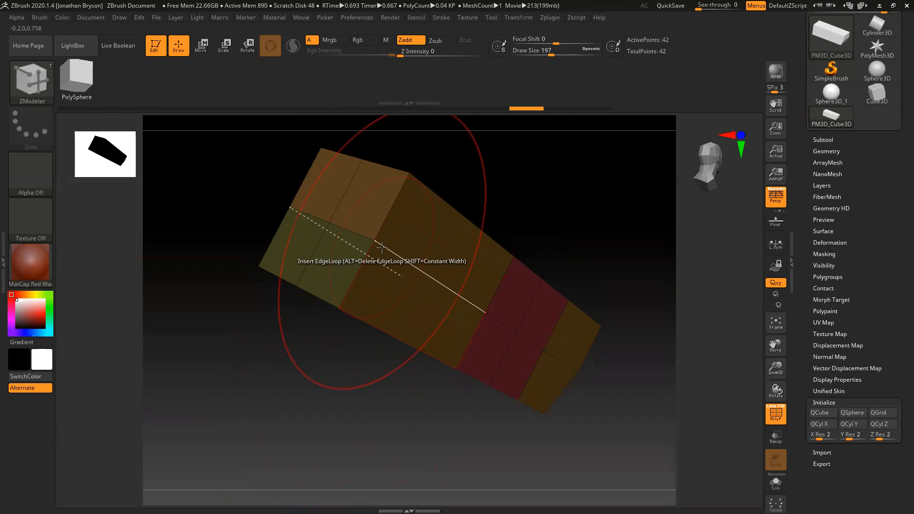
key("space")
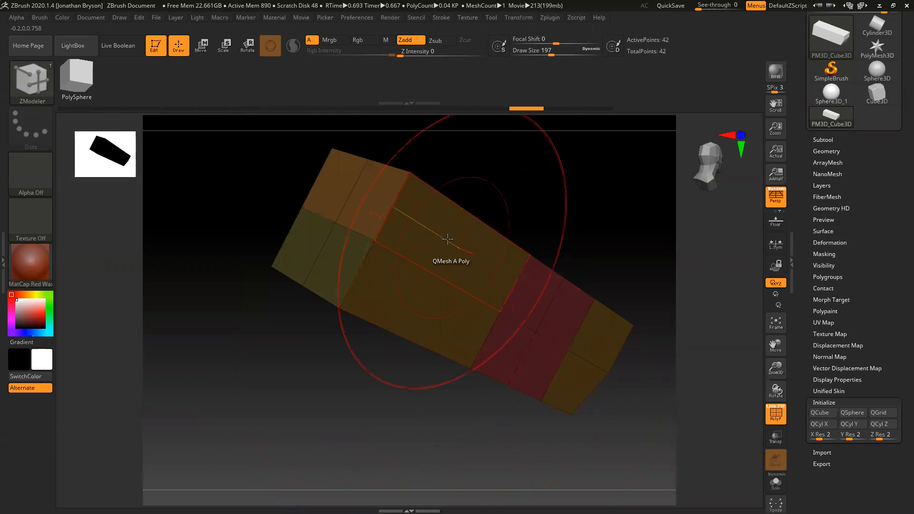
key("space")
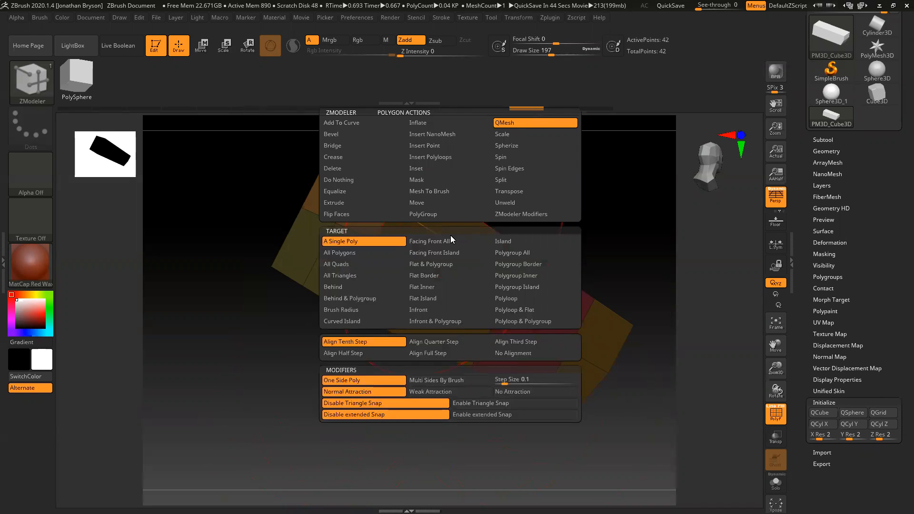
key("space")
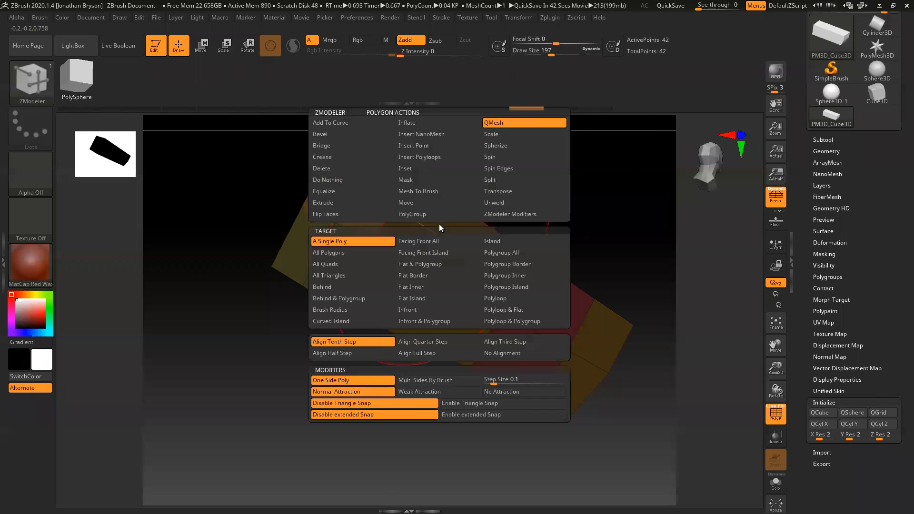
left_click(413, 170)
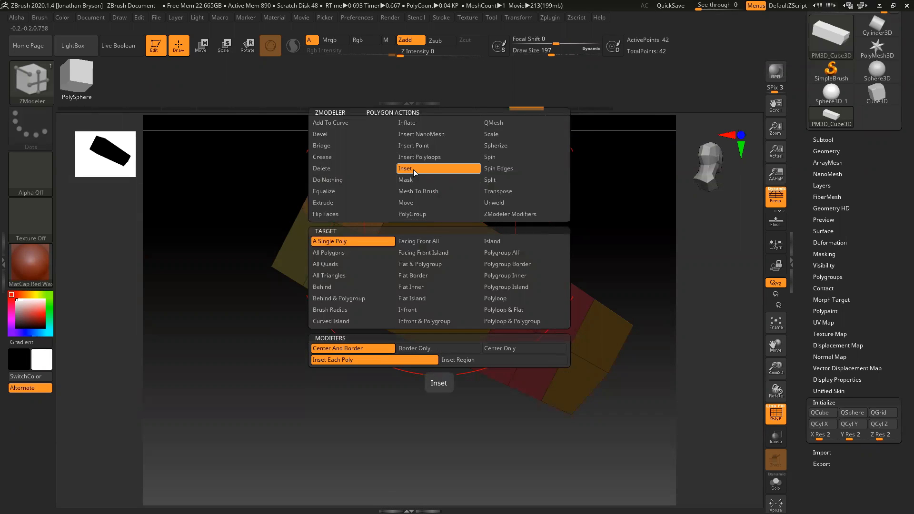
left_click_drag(351, 410, 482, 237)
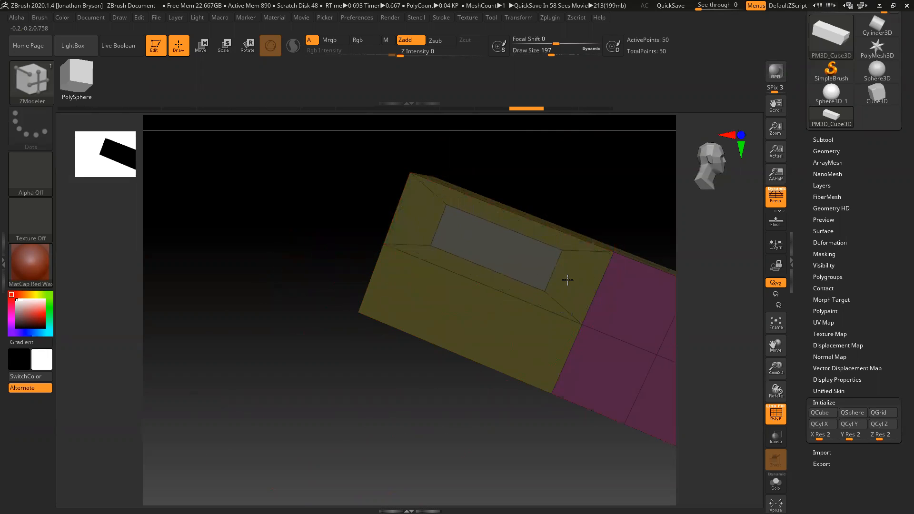
Switch the polygon action to QMesh and push the inset polygon inward to cut a rectangular opening through the block.
left_click_drag(361, 388, 381, 405)
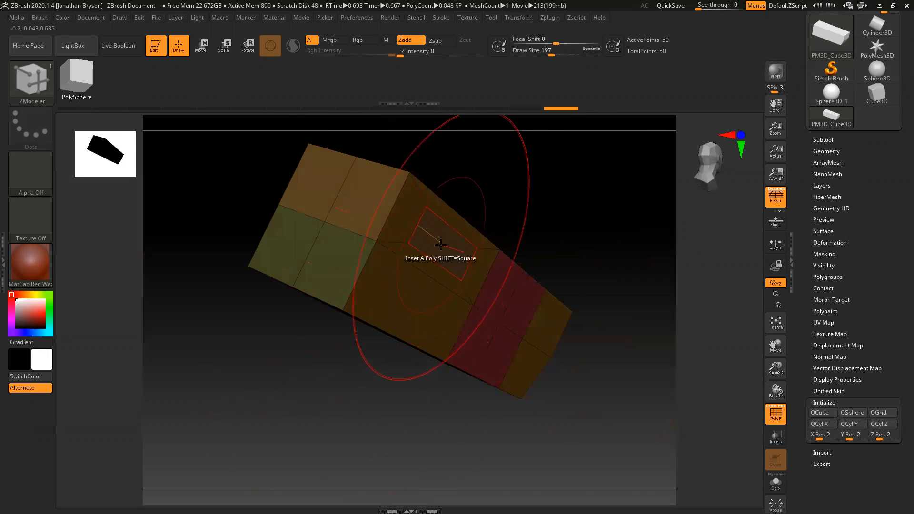
key("space")
left_click(519, 123)
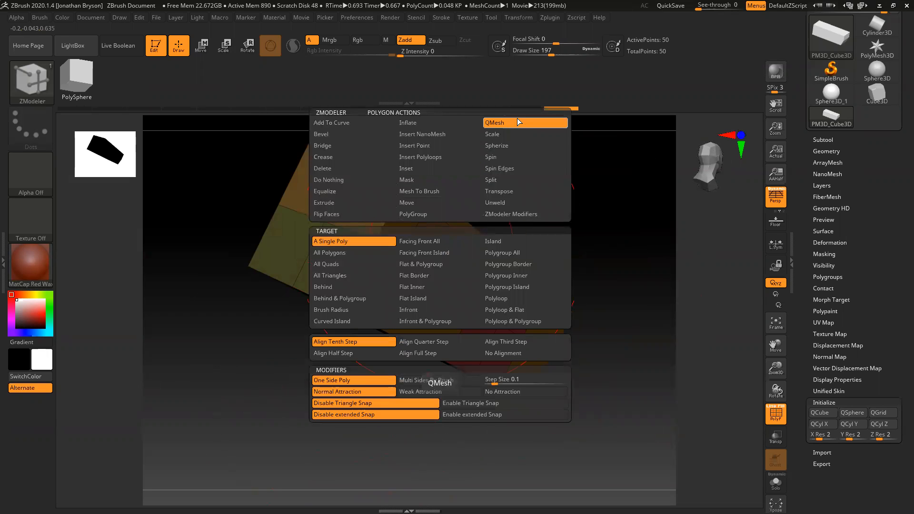
left_click_drag(275, 405, 399, 371)
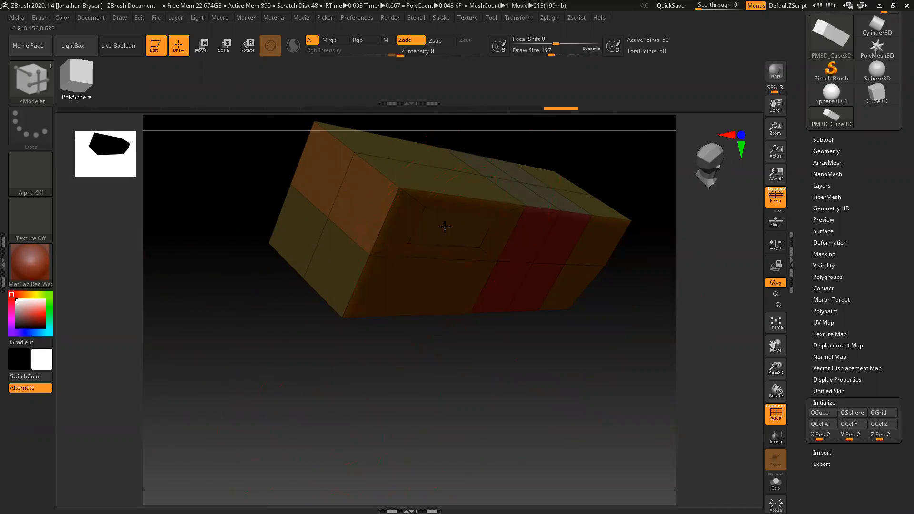
left_click_drag(444, 226, 420, 203)
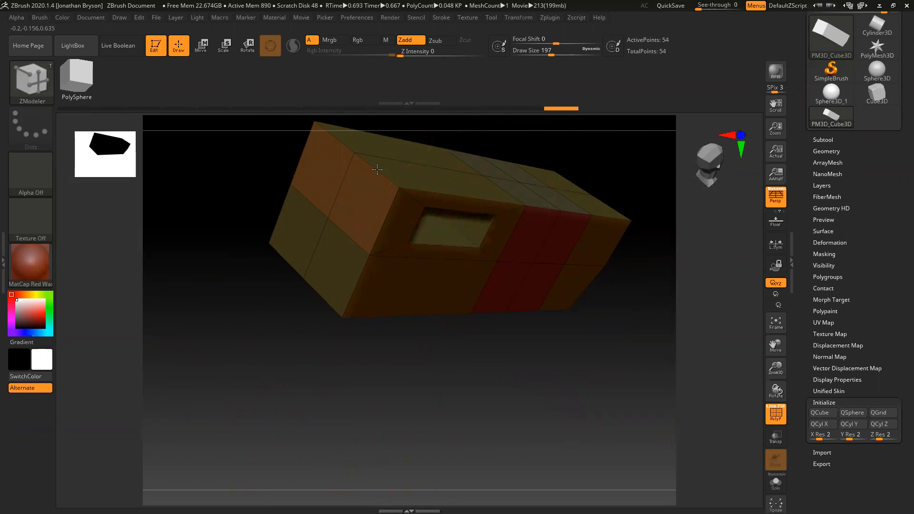
left_click_drag(270, 408, 279, 326)
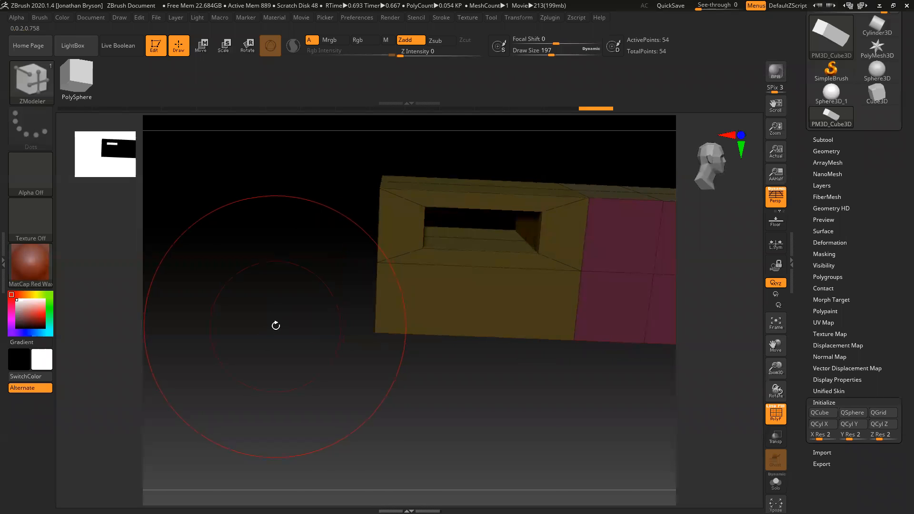
Undo the rectangular opening and the inset on the longer extension.
key("ctrl+z")
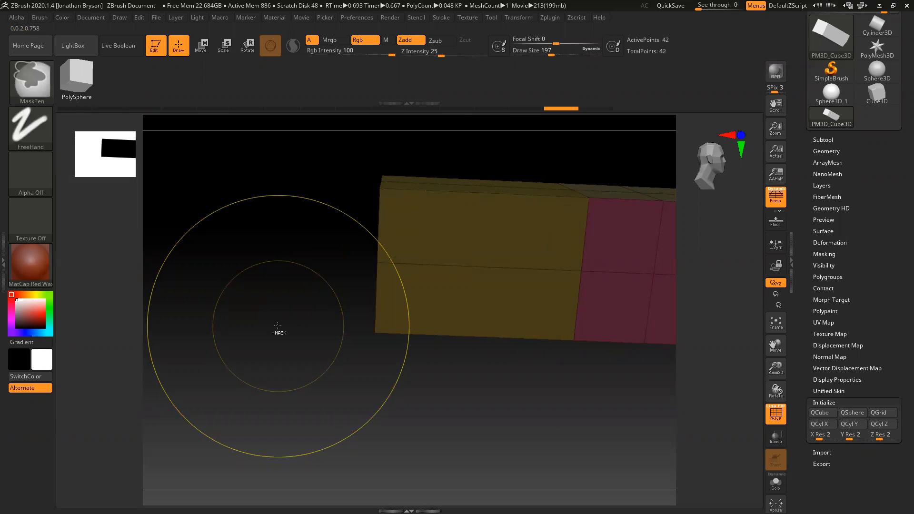
key("ctrl+z")
mouse_move(337, 402)
left_mouse_down("alt")
mouse_move(220, 432)
mouse_move(127, 420)
left_mouse_up("alt")
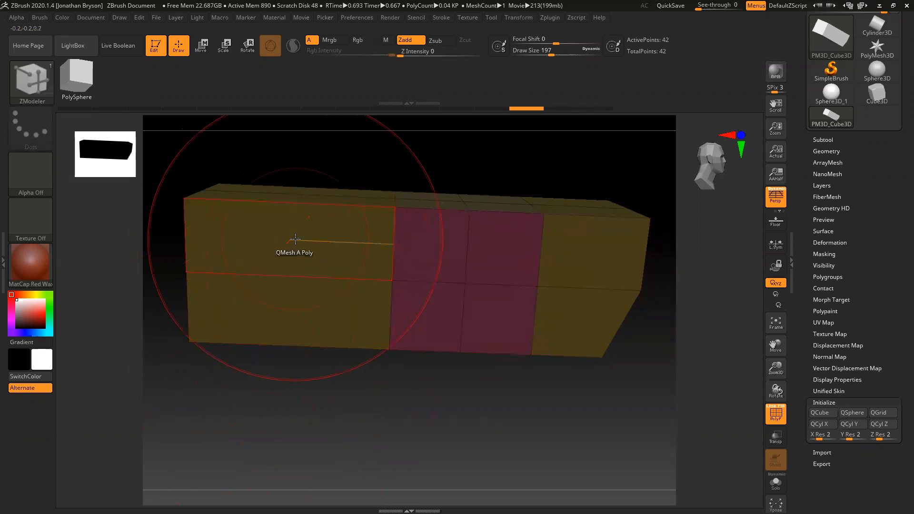
Set the ZModeler polygon action to Extrude with the target A Single Poly.
key("space")
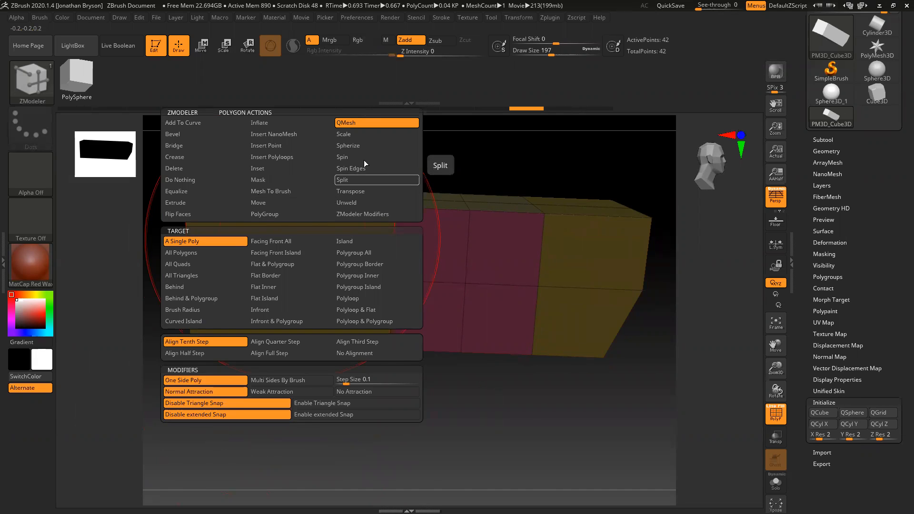
left_click(186, 202)
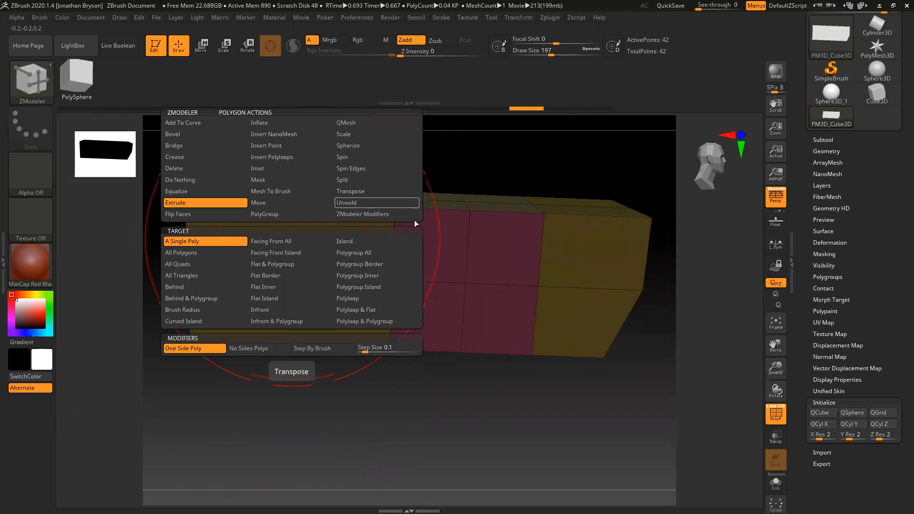
left_click_drag(395, 369, 341, 281)
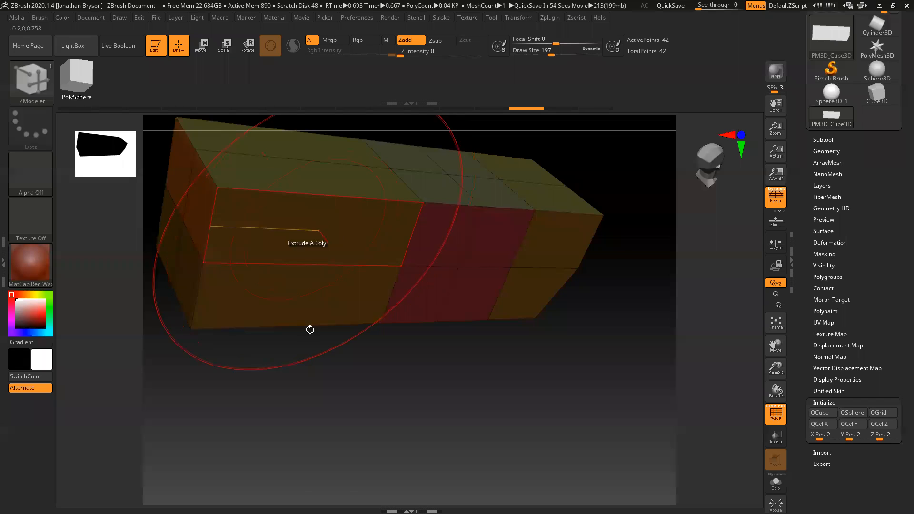
Try extruding the longer extension's upper side polygon on its own and undo it.
left_click_drag(310, 326, 369, 351)
left_click_drag(370, 214, 450, 311)
right_click_drag(451, 311, 431, 320)
key("ctrl+z")
Mark the long polygon and the two adjoining middle polygons in the side's upper row and extrude them outward together.
right_click_drag(520, 163, 347, 296)
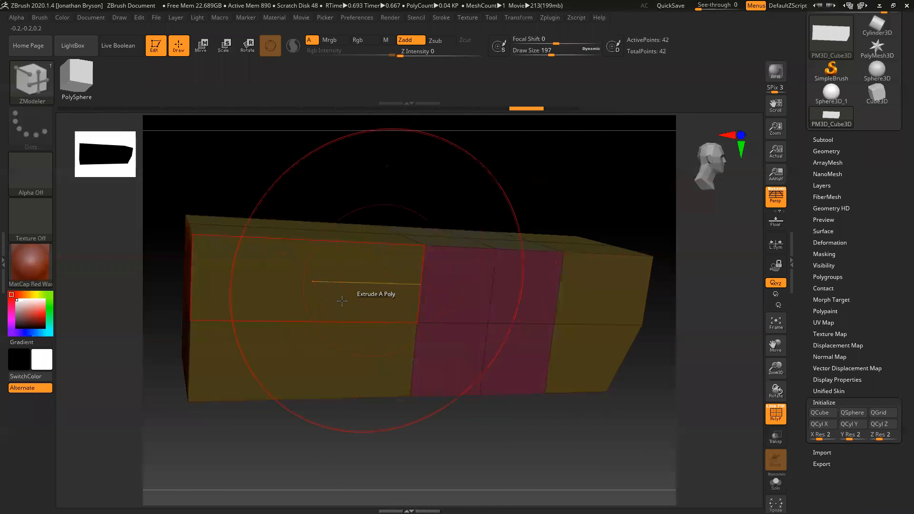
left_click_drag(331, 291, 520, 293, "alt")
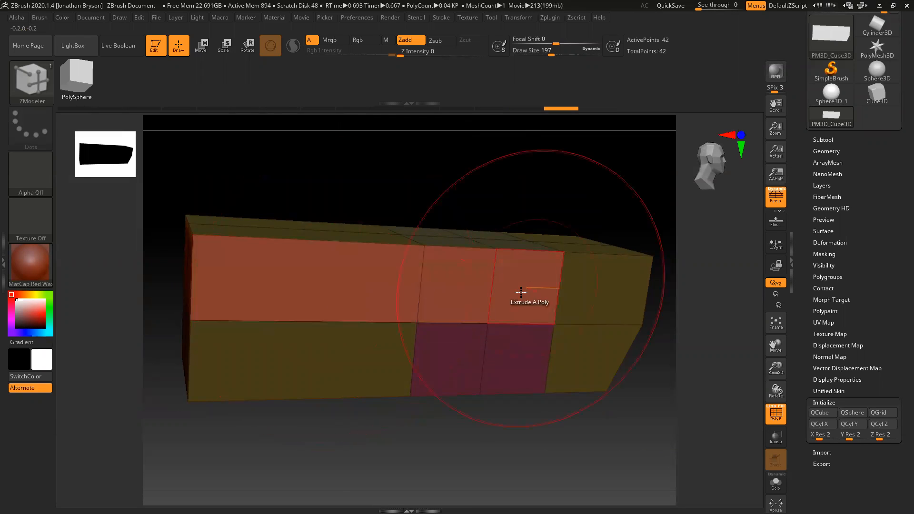
left_click_drag(345, 288, 690, 454)
mouse_move(453, 210)
left_mouse_down()
mouse_move(465, 183)
mouse_move(477, 188)
mouse_move(452, 205)
mouse_move(428, 200)
mouse_move(357, 152)
mouse_move(359, 184)
mouse_move(259, 136)
mouse_move(270, 170)
left_mouse_up()
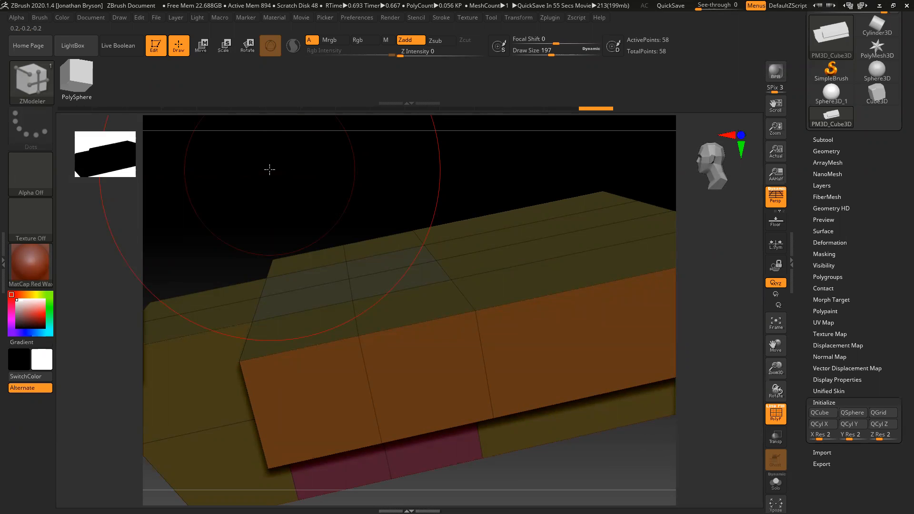
left_click_drag(310, 235, 431, 168)
left_click_drag(503, 389, 263, 357)
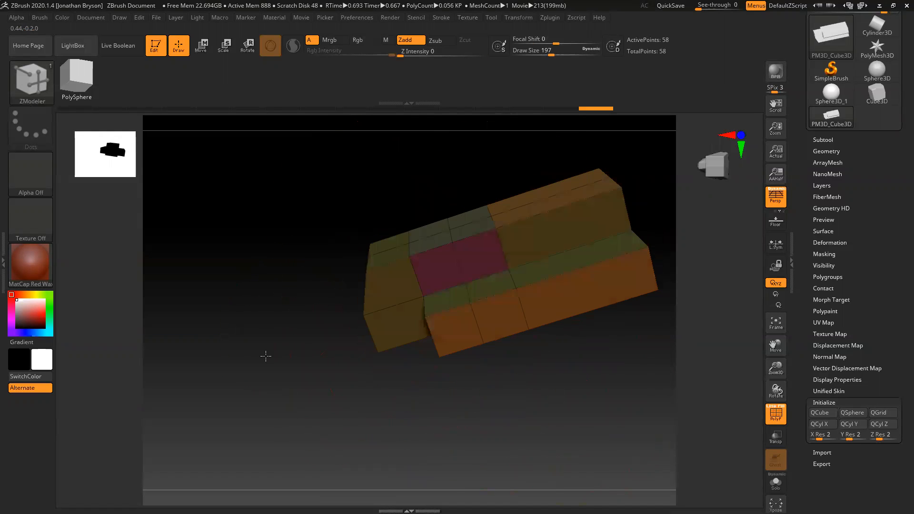
Set the edge action to Bevel with a complete edge loop and bevel the long edge loop around the main block's side.
key("space")
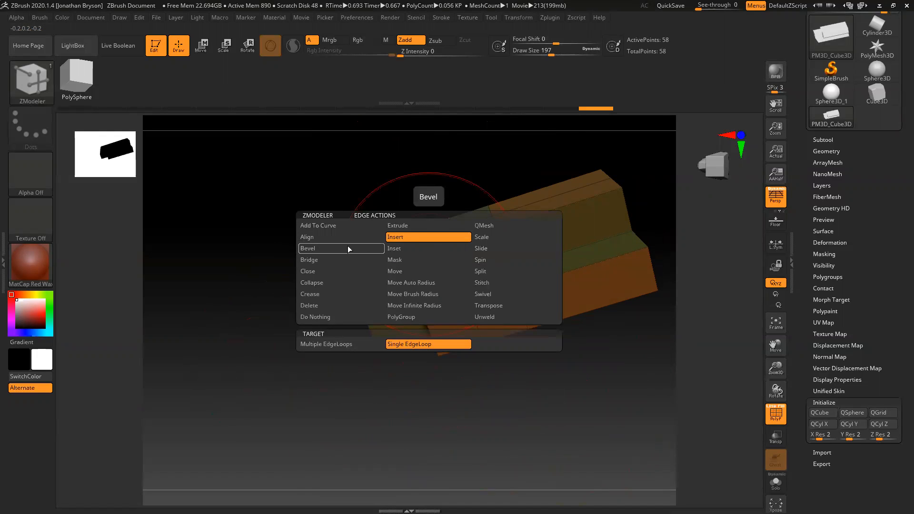
left_click(307, 248)
left_click_drag(218, 342, 300, 357)
mouse_move(426, 246)
left_mouse_down()
mouse_move(438, 251)
mouse_move(418, 247)
mouse_move(431, 263)
left_mouse_up()
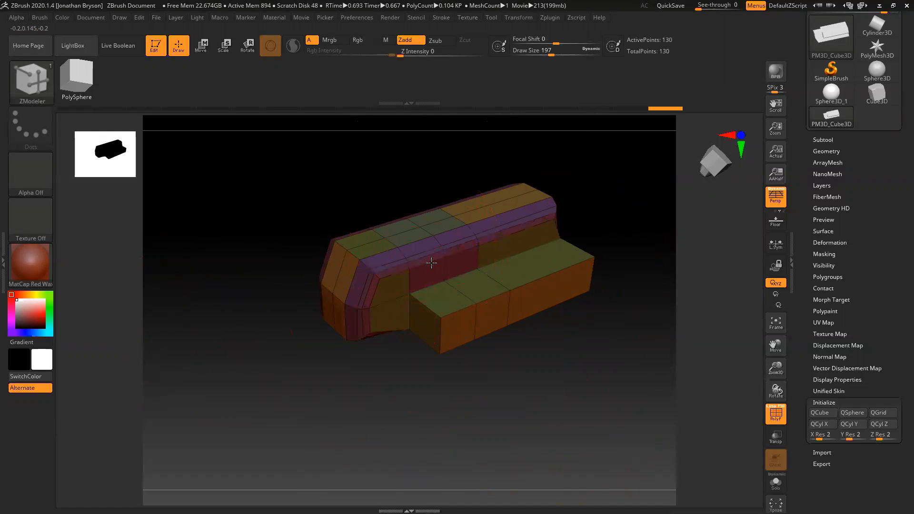
Bevel further edge loops running across the block's slanted end.
left_click_drag(404, 397, 432, 404)
left_click_drag(519, 254, 350, 270)
left_click(357, 271)
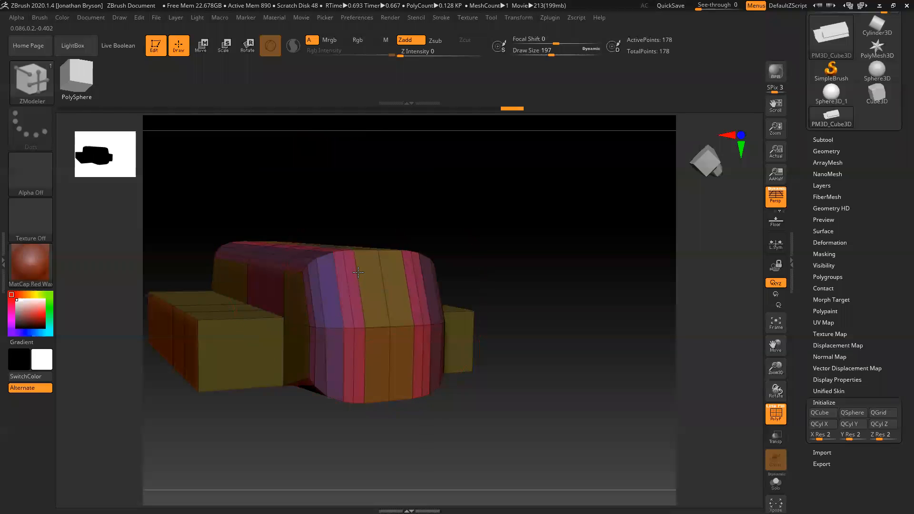
left_click_drag(488, 247, 451, 234)
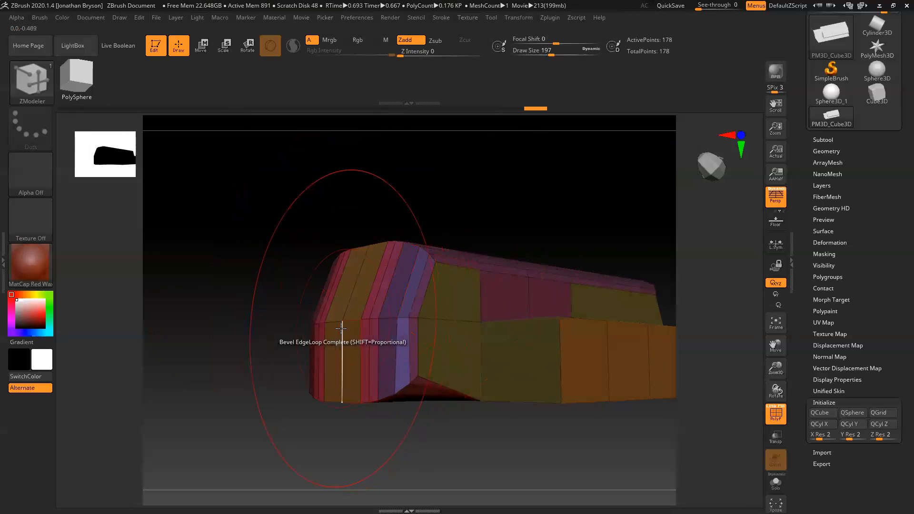
left_click_drag(332, 323, 336, 329)
mouse_move(445, 208)
left_mouse_down()
mouse_move(419, 206)
mouse_move(514, 222)
mouse_move(434, 216)
left_mouse_up()
Undo all the edge loop bevels on the block.
key("ctrl+z")
key("ctrl+z")
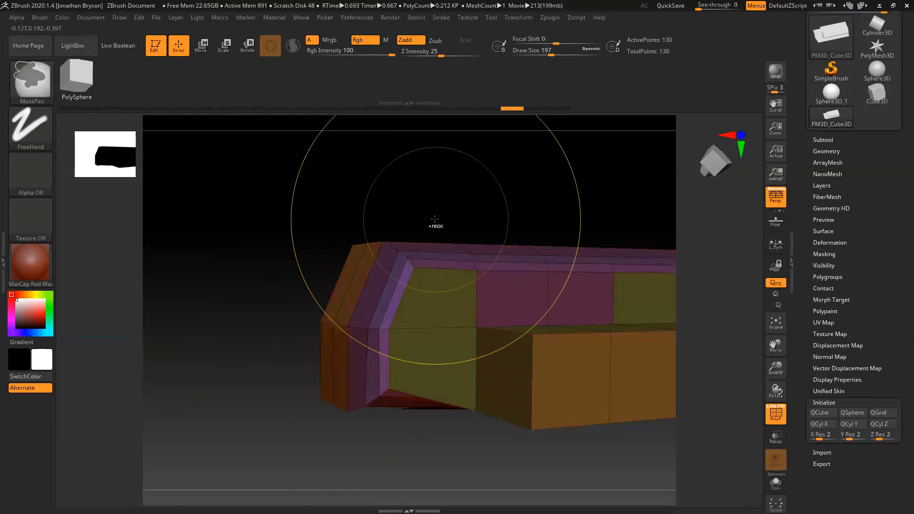
key("ctrl+z")
key("ctrl+z")
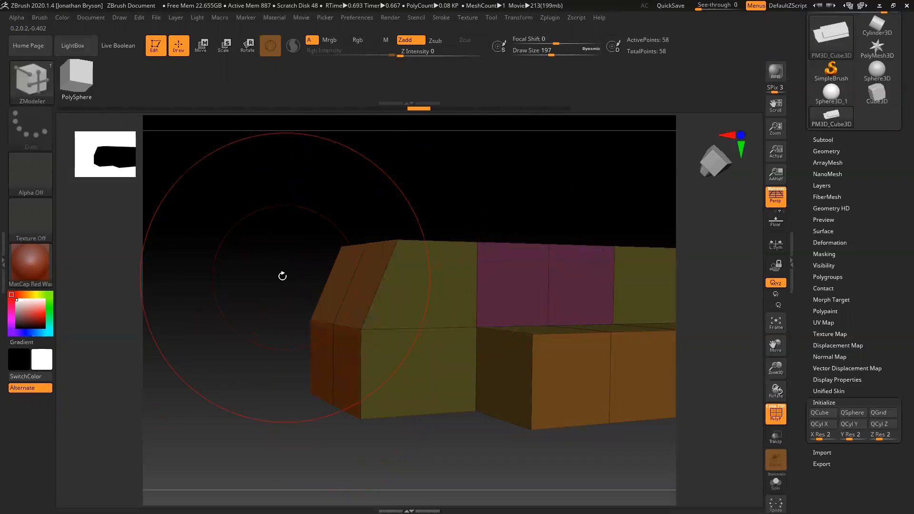
left_click_drag(281, 275, 274, 270)
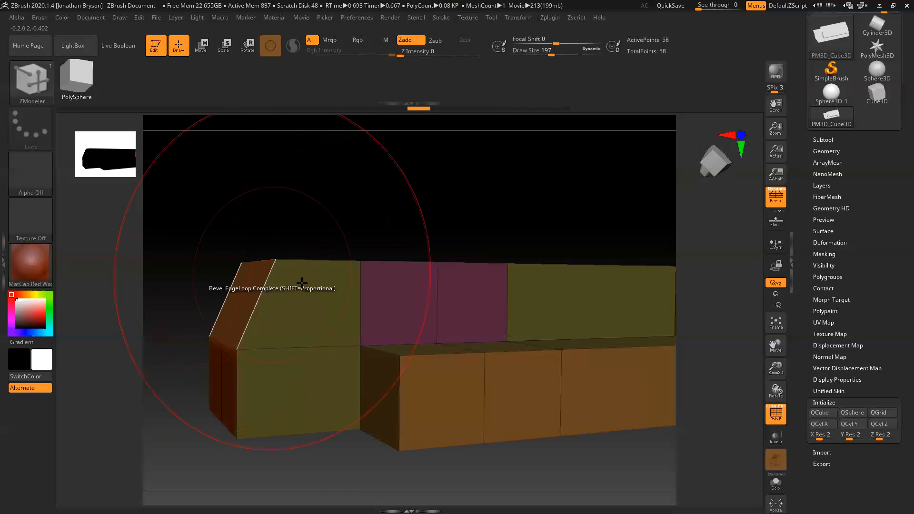
Set the ZModeler point action to Split and split the centre point on top of the block's middle section into an octagon.
right_click(268, 276)
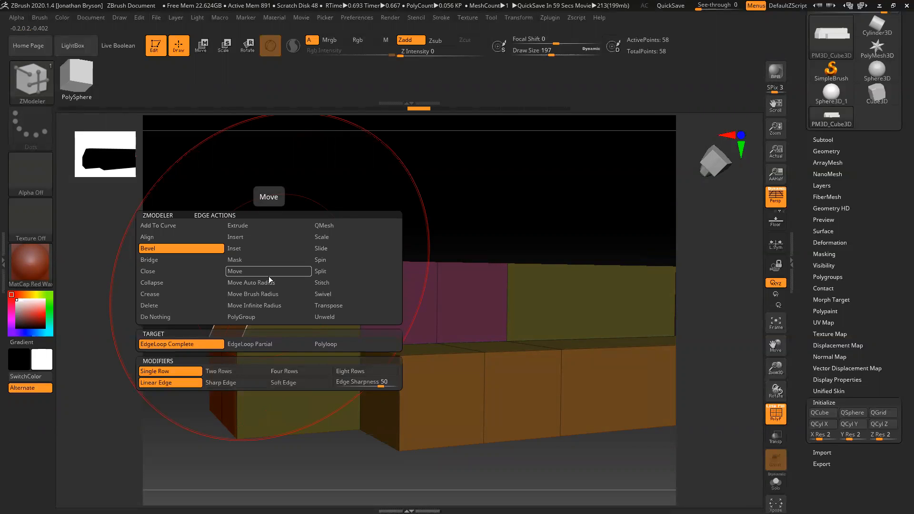
left_click(252, 294)
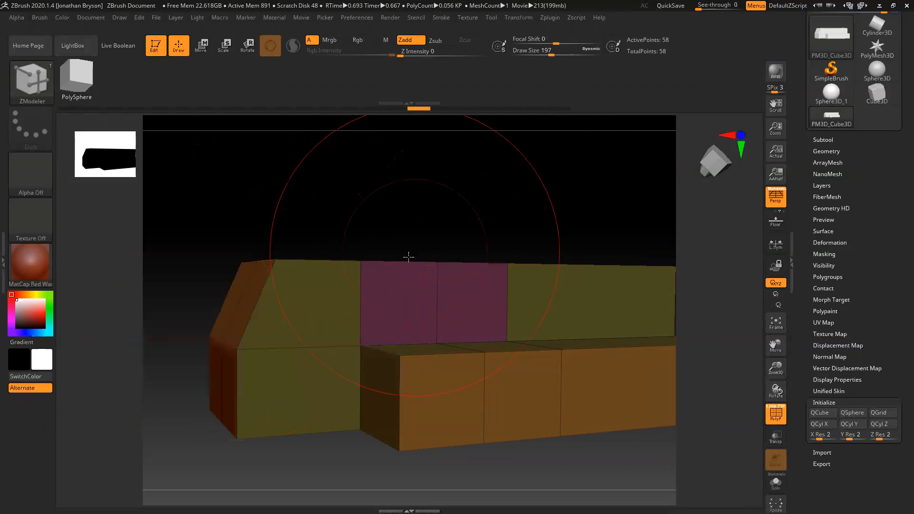
right_click(359, 261)
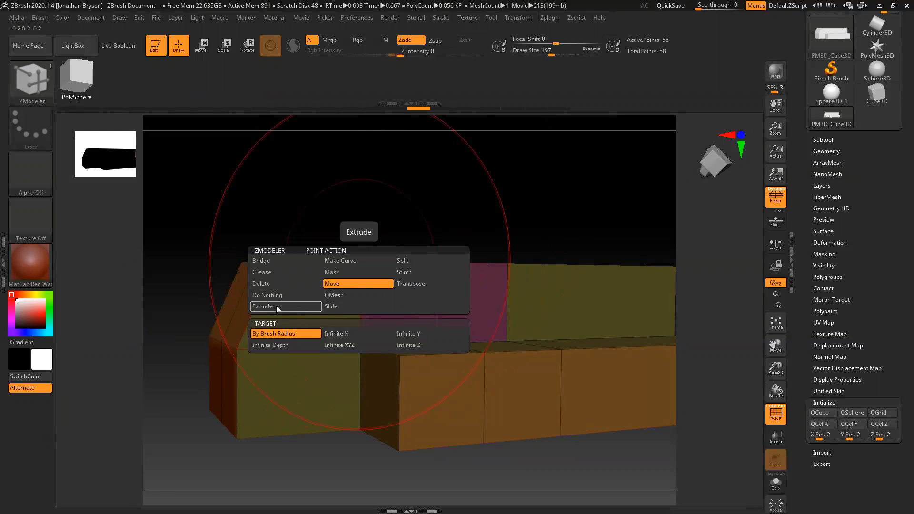
left_click(407, 264)
left_click_drag(528, 210, 487, 245)
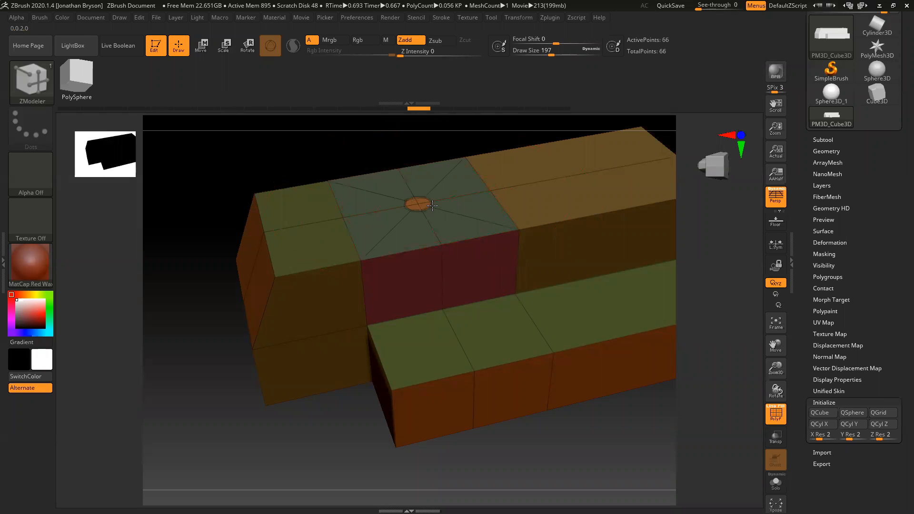
left_click_drag(446, 213, 450, 220)
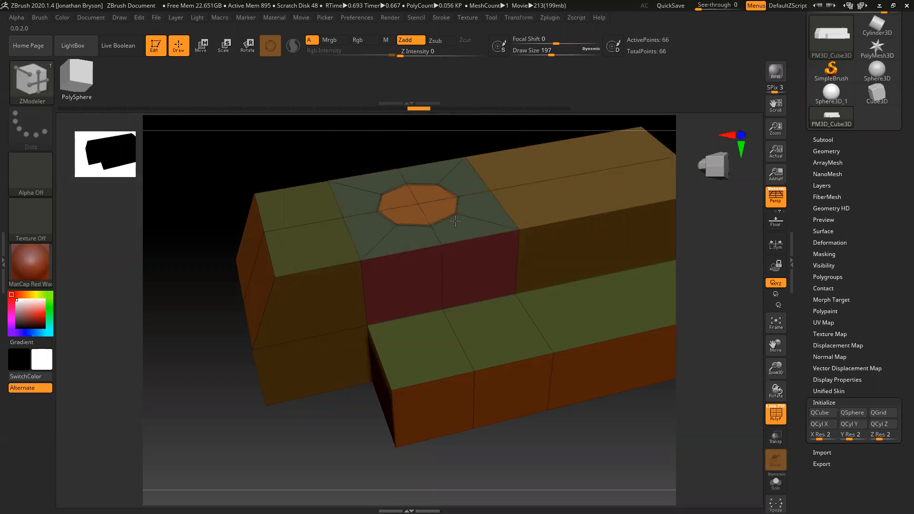
left_click_drag(259, 167, 261, 312)
left_click_drag(261, 196, 473, 286, "alt")
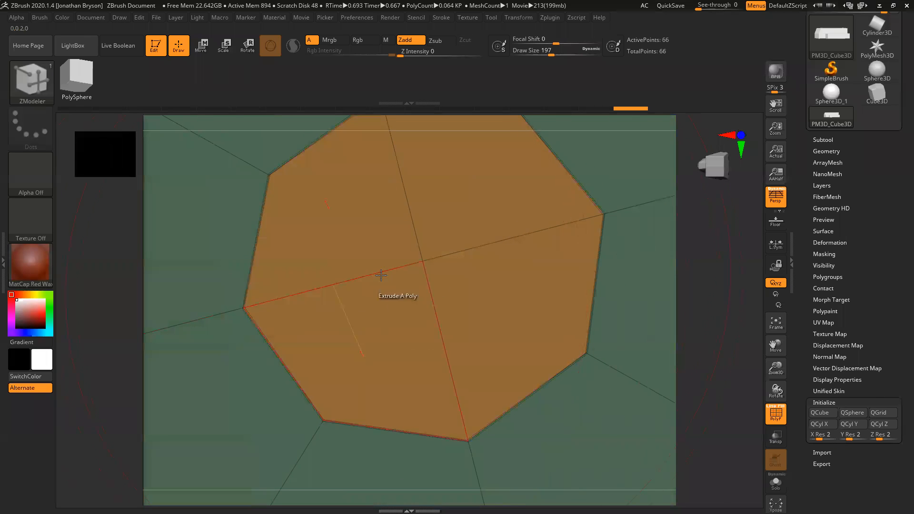
Split the centre point on the underside of the block's middle section into an octagon matching the one on top.
left_click_drag(109, 297, 222, 277, "alt")
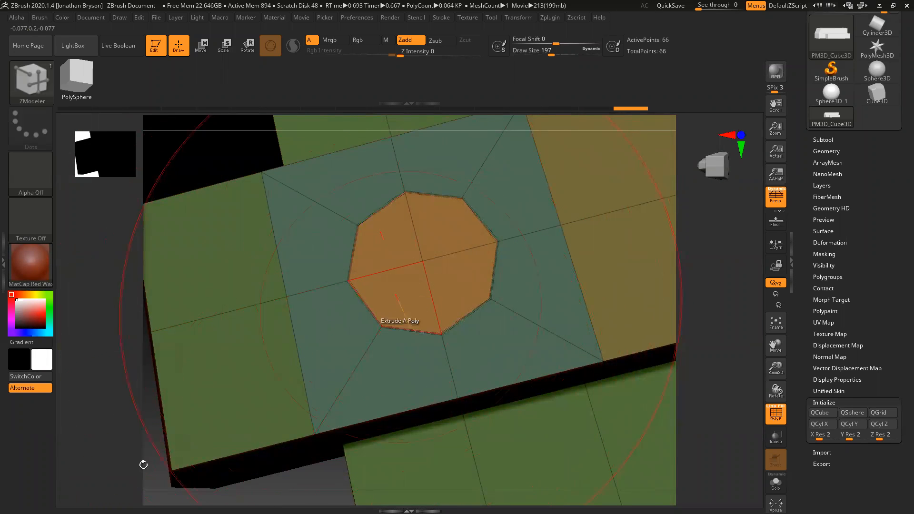
left_click_drag(157, 418, 16, 305)
left_click_drag(191, 297, 302, 352)
left_click_drag(335, 401, 373, 255)
left_click_drag(427, 286, 402, 275)
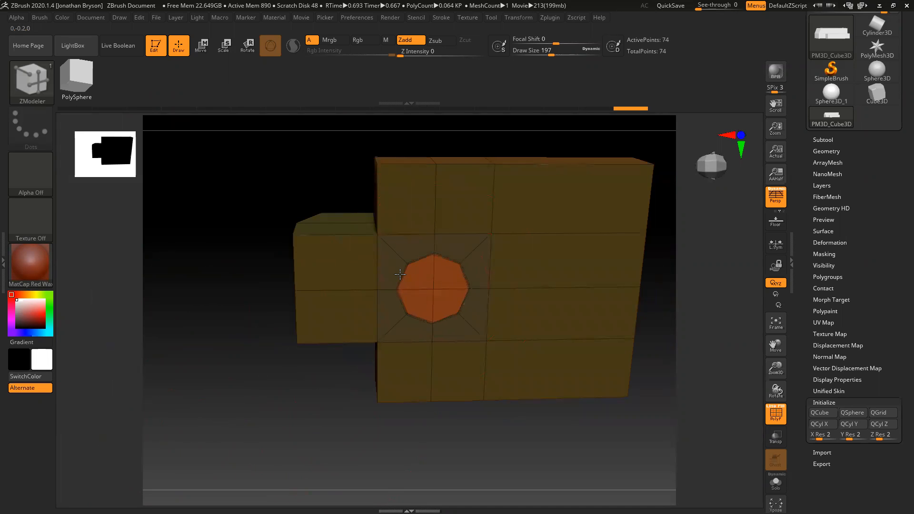
left_click_drag(172, 246, 291, 275)
Set the ZModeler polygon action to QMesh for the octagon's faces.
key("space")
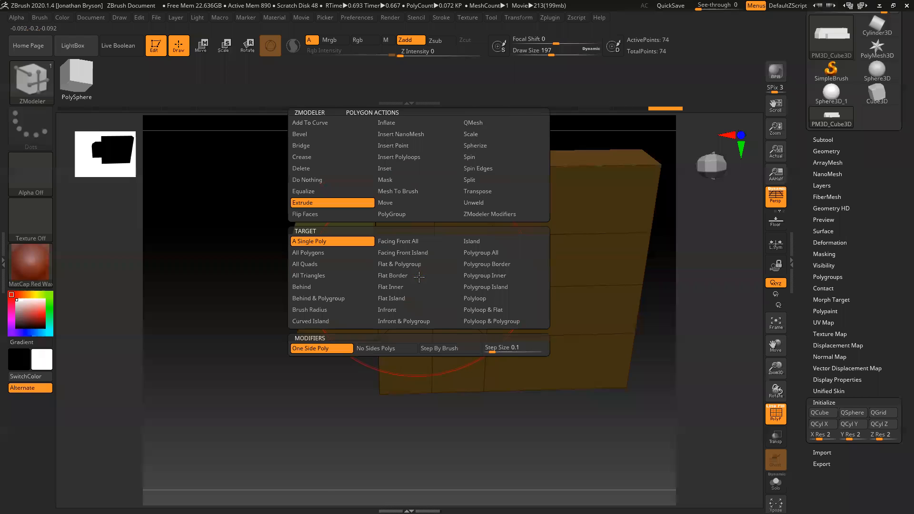
left_click(504, 123)
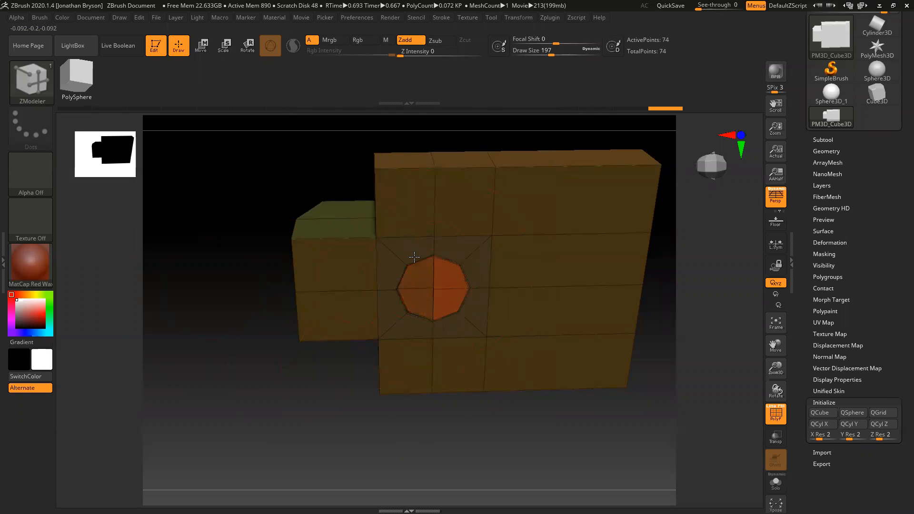
left_click_drag(208, 358, 311, 351, "alt")
key("ctrl+z")
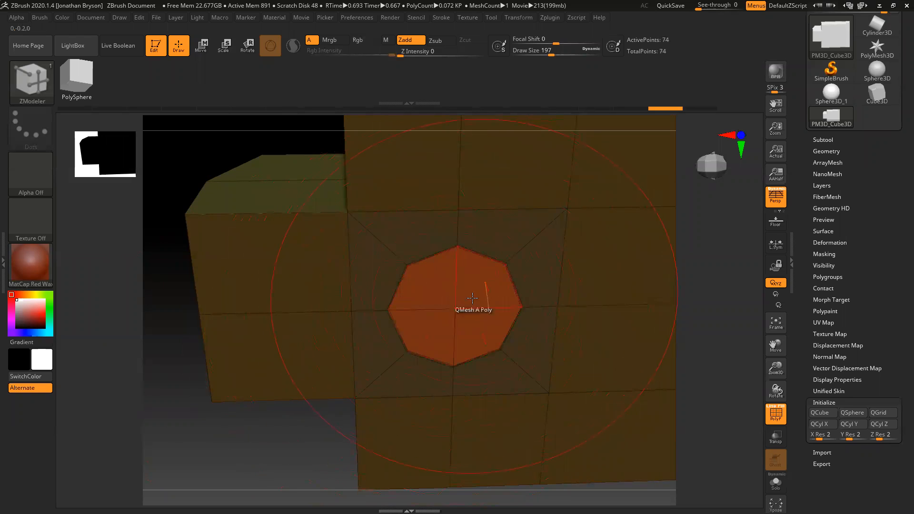
key("space")
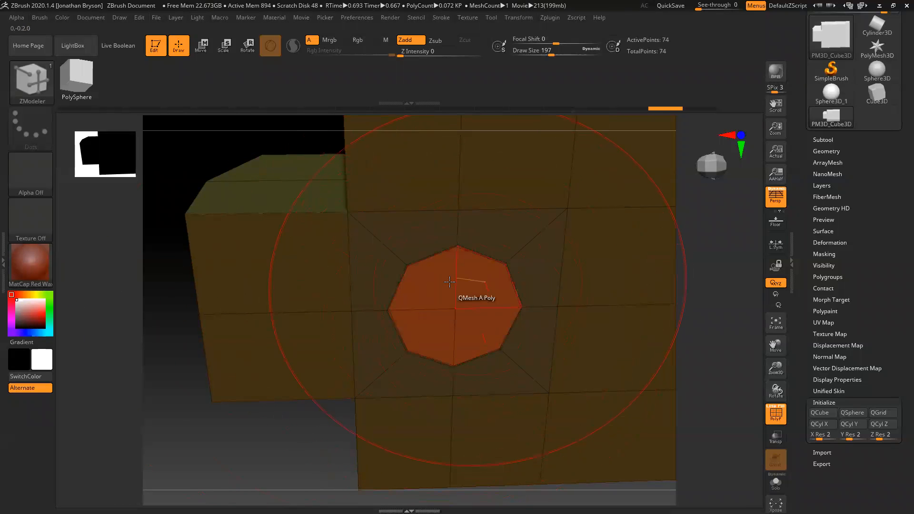
mouse_move(289, 444)
left_mouse_down()
mouse_move(267, 437)
mouse_move(280, 438)
left_mouse_up()
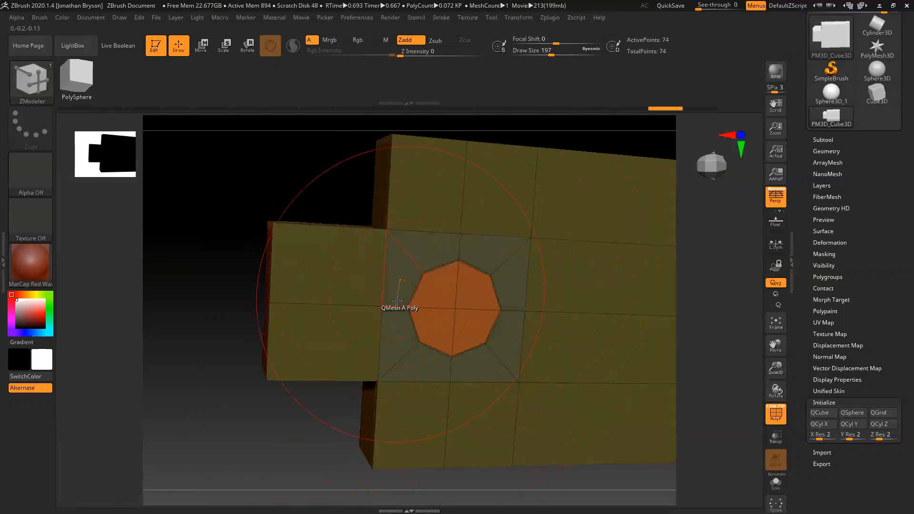
left_click_drag(322, 201, 286, 350)
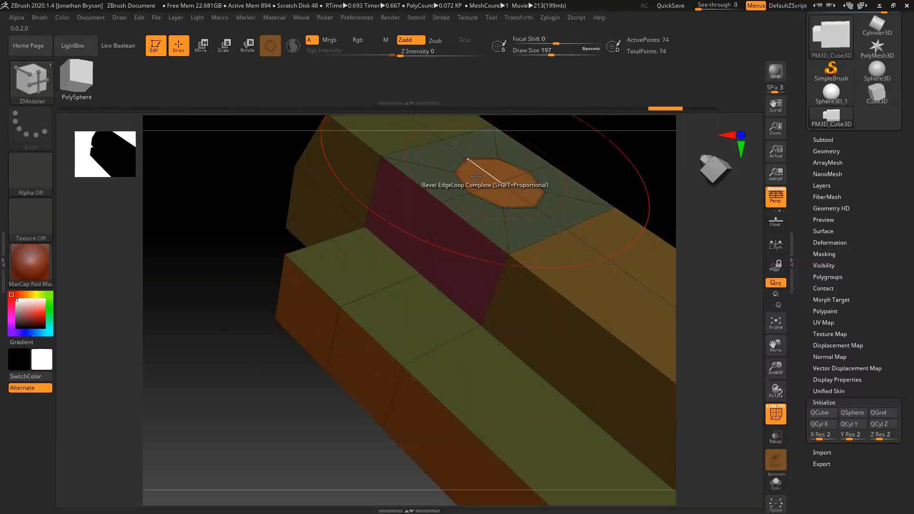
Set the QMesh target to Polygroup Island and push the top octagon through the block to cut a hole.
key("space")
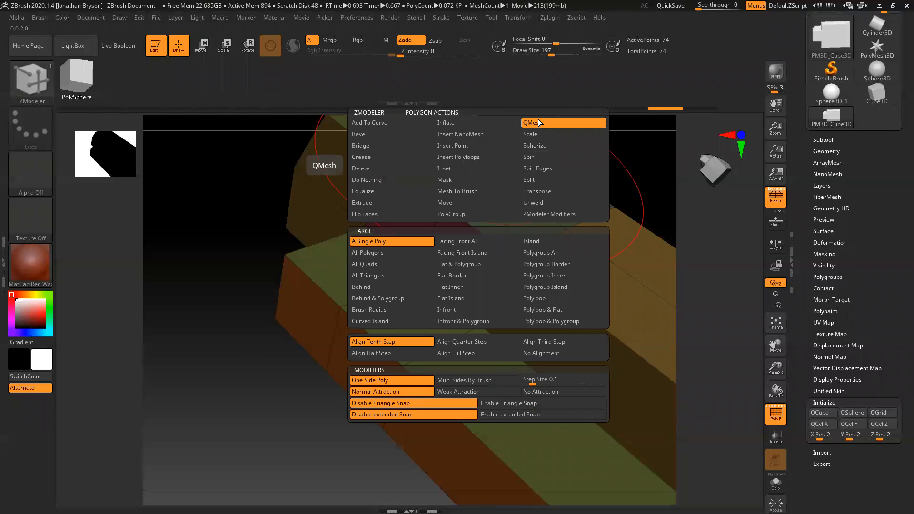
left_click(552, 287)
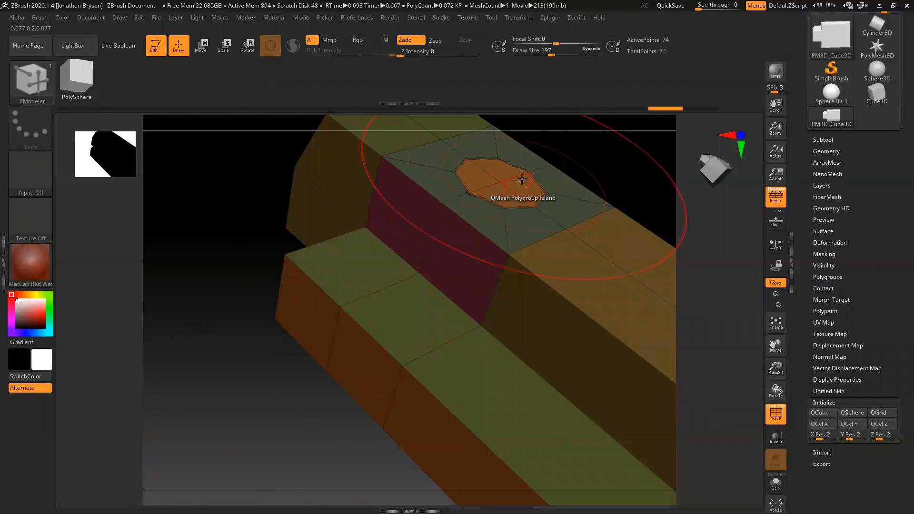
left_click(522, 188)
left_click_drag(522, 188, 493, 239)
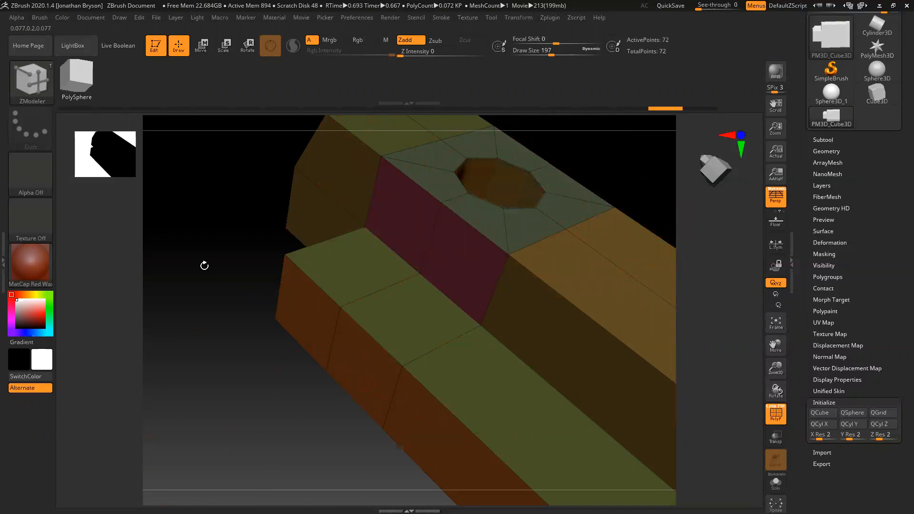
left_click_drag(202, 279, 197, 308)
left_click_drag(508, 180, 553, 244)
left_click_drag(281, 336, 647, 362)
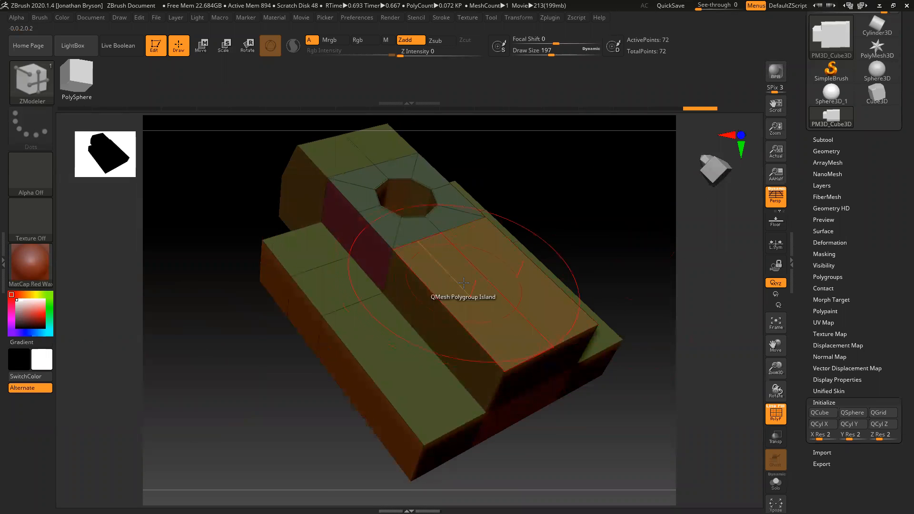
Set the polygon action to Inset with the Polygroup Island target and inset the two polygons on the block's end face.
right_click(463, 282)
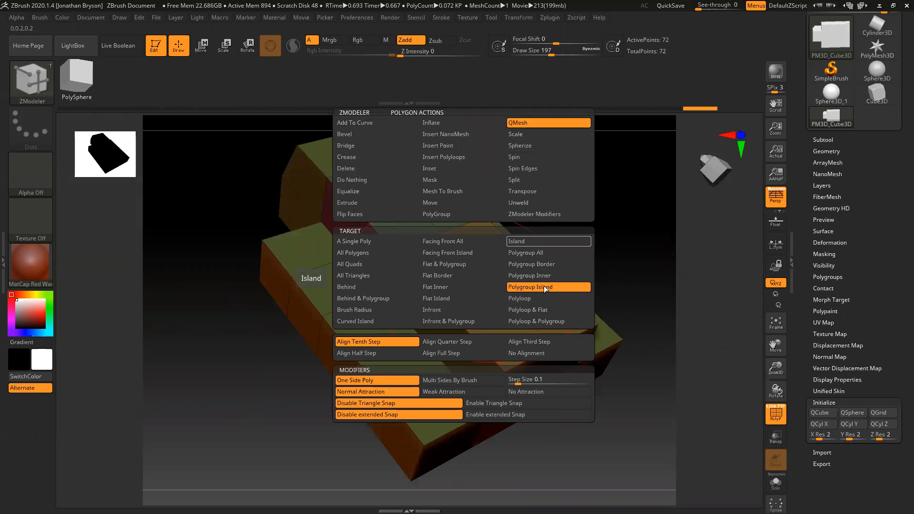
left_click(441, 169)
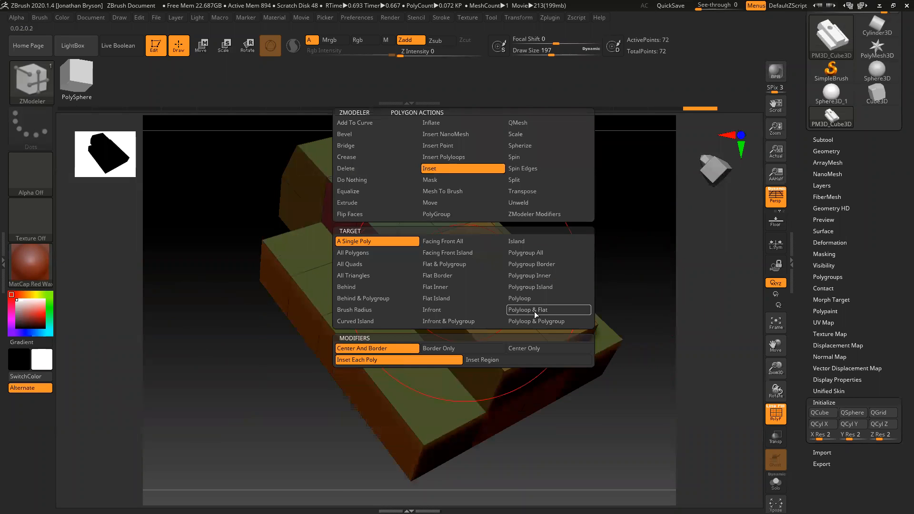
left_click(537, 288)
left_click_drag(599, 446, 593, 387)
left_click_drag(575, 443, 495, 324)
left_click_drag(426, 253, 442, 256)
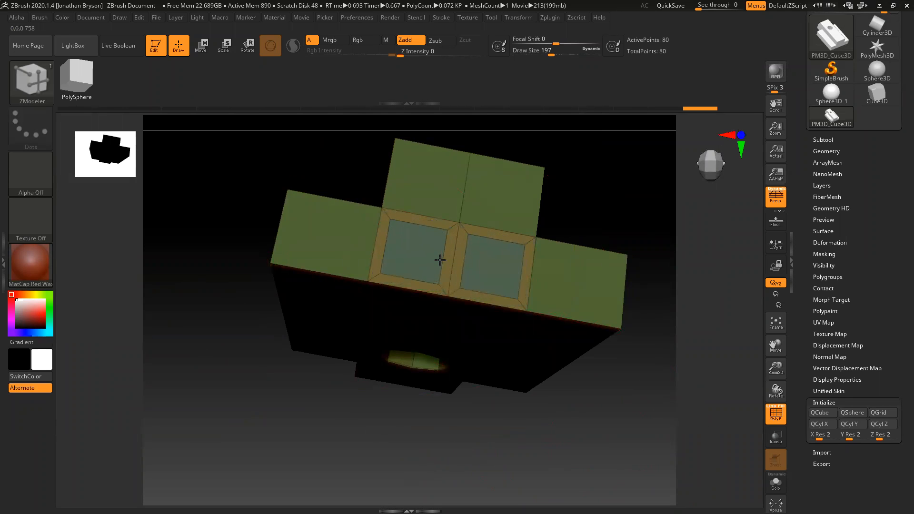
Try insetting each polygon separately along the block's long side face.
left_click_drag(261, 386, 284, 386)
left_click_drag(476, 232, 411, 236)
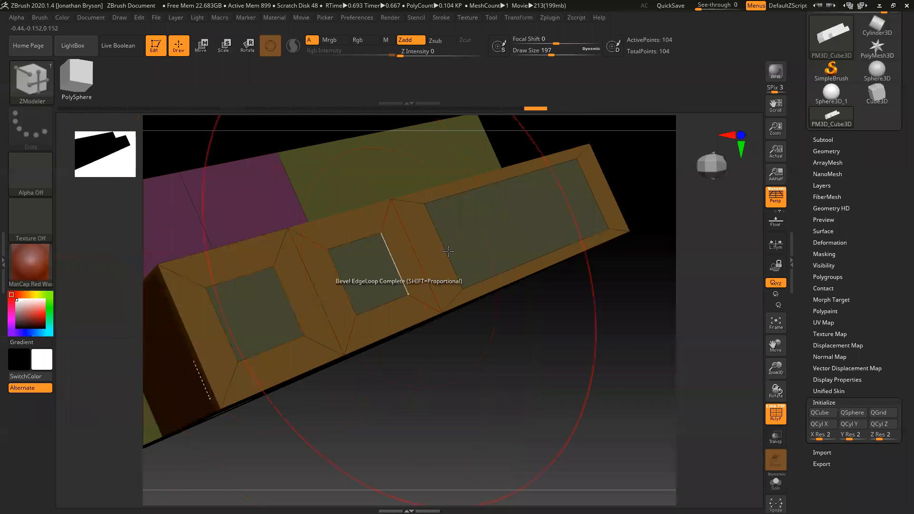
key("ctrl+z")
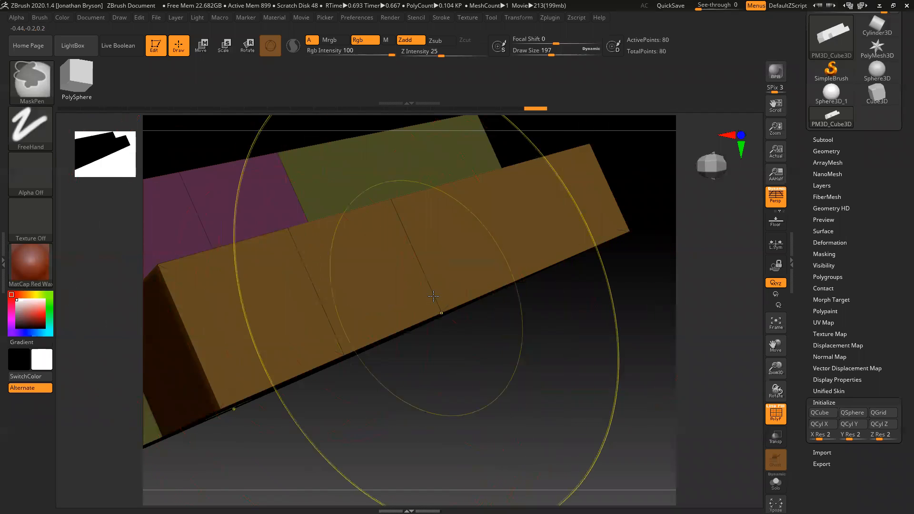
key("space")
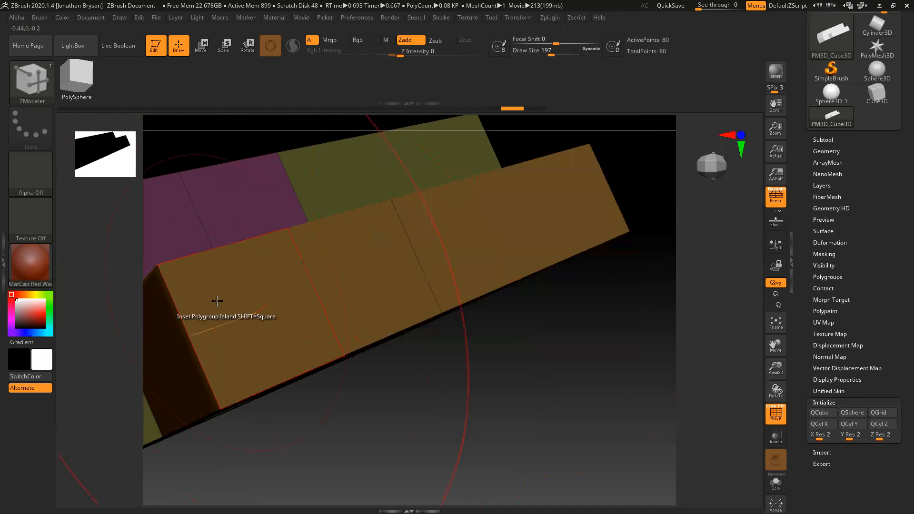
left_click_drag(245, 301, 318, 299)
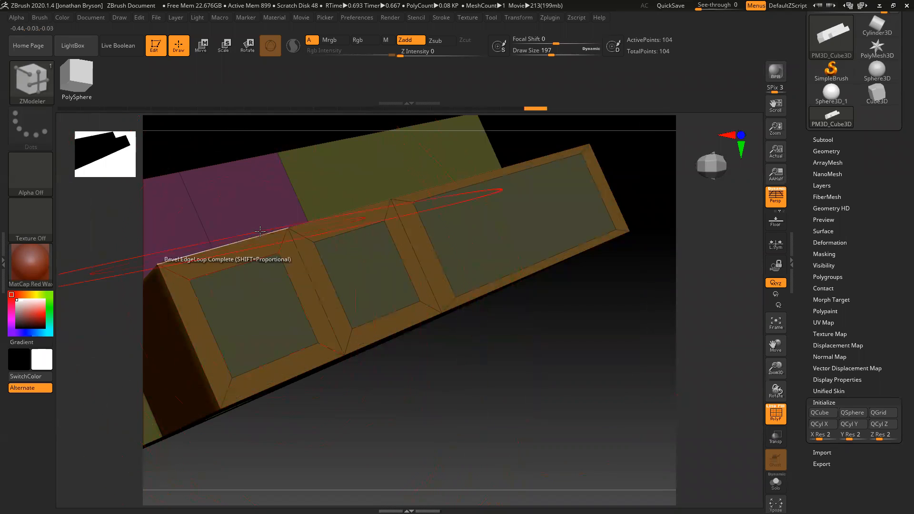
key("ctrl+z")
Switch the Inset modifier to Inset Region and inset the long side face as one continuous panel.
key("space")
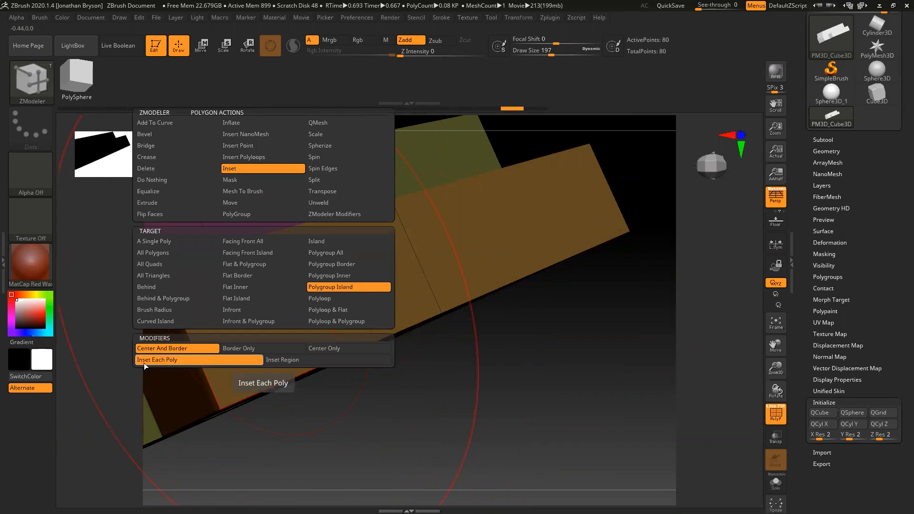
left_click(302, 360)
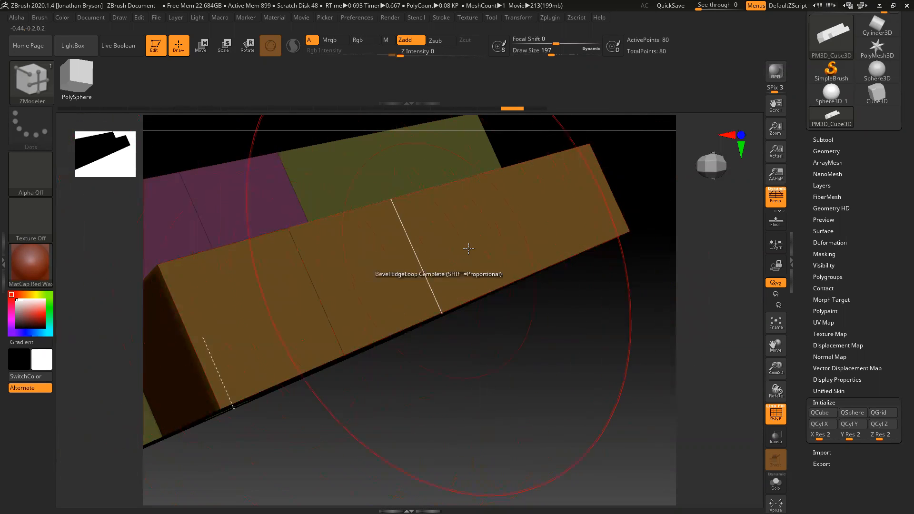
left_click_drag(468, 248, 486, 233)
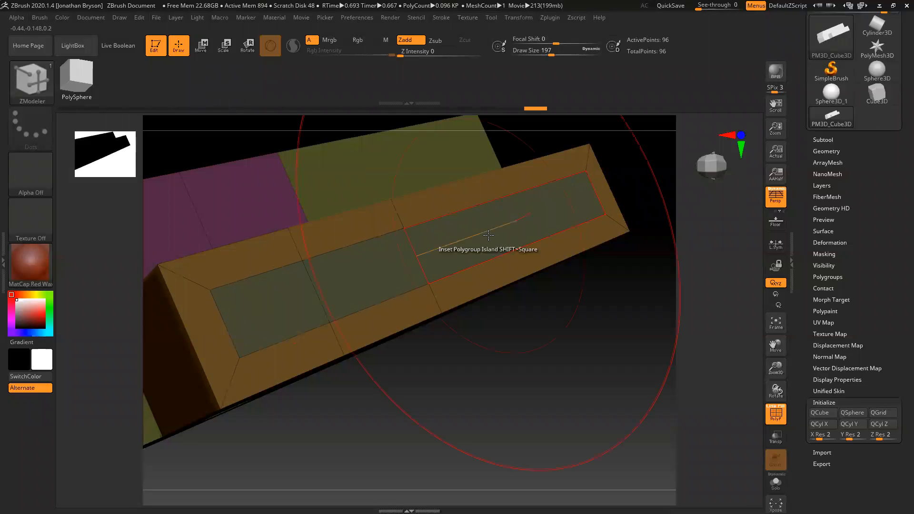
Set the polygon action to QMesh and pull the inset side panel outward into a long wing.
mouse_move(534, 387)
left_mouse_down()
mouse_move(546, 381)
mouse_move(542, 399)
mouse_move(519, 421)
mouse_move(514, 401)
mouse_move(536, 379)
mouse_move(528, 341)
left_mouse_up()
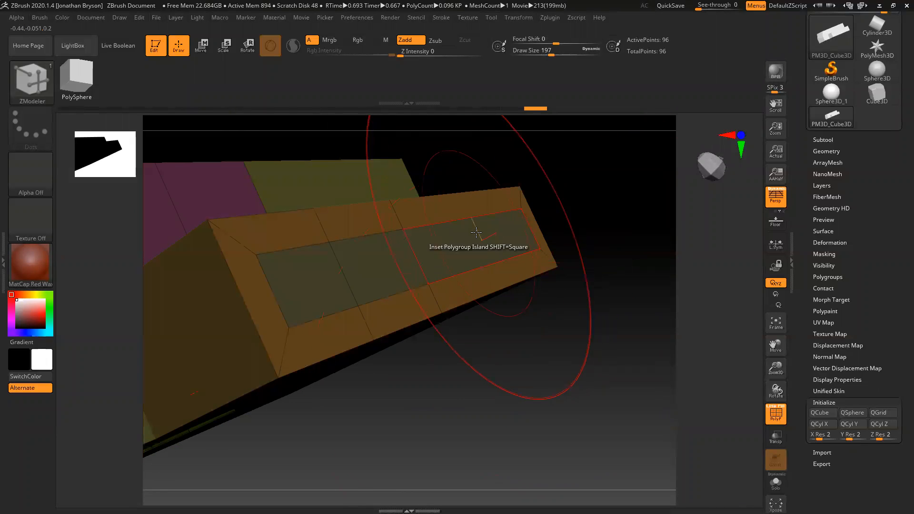
key("space")
left_click(530, 123)
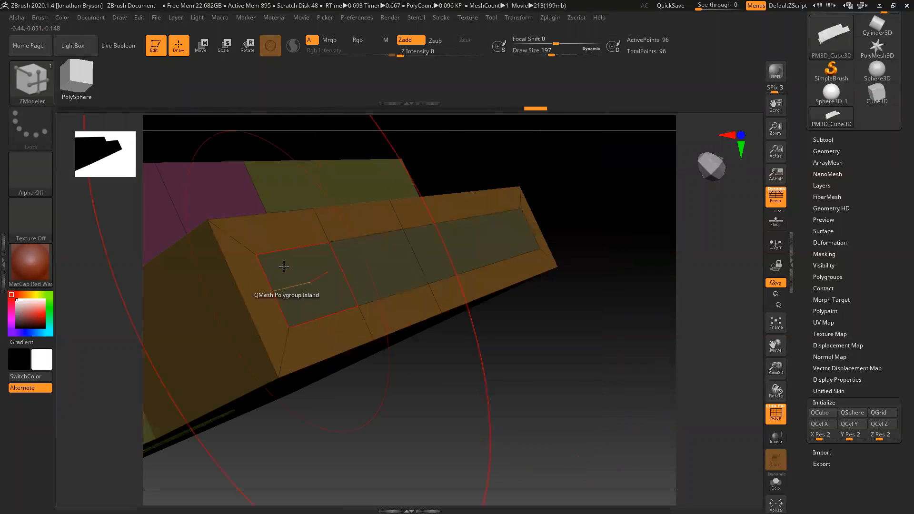
left_click_drag(322, 259, 492, 184)
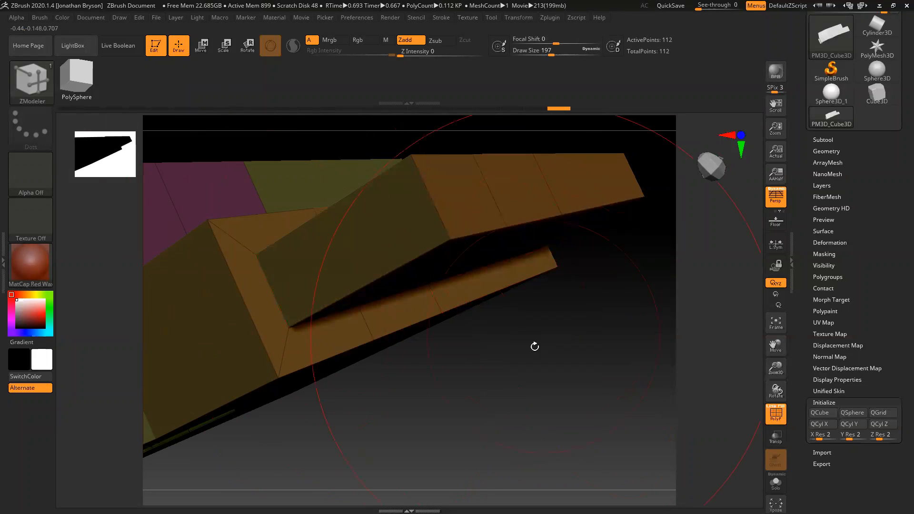
left_click_drag(559, 383, 690, 328)
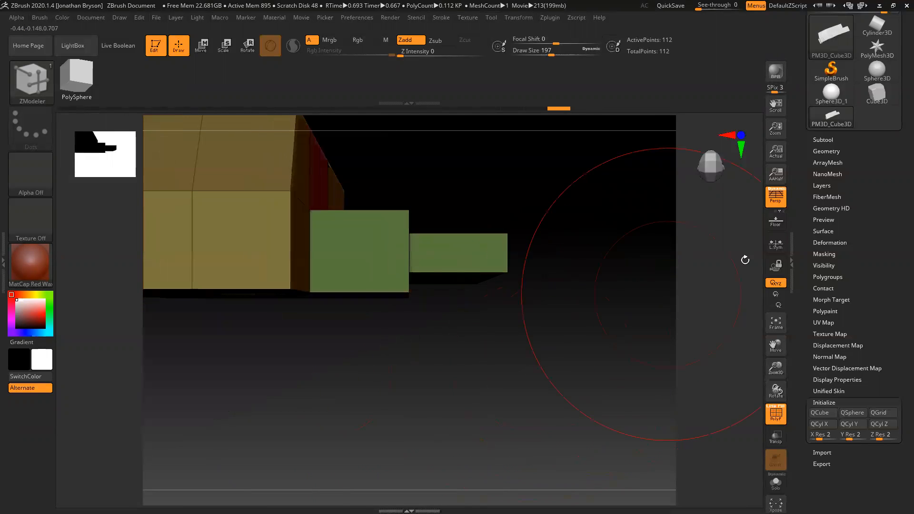
Turn off perspective, mask the outer ends of the wings and invert the mask to protect the rest of the model.
left_click(780, 195)
left_click_drag(587, 354, 477, 208, "ctrl")
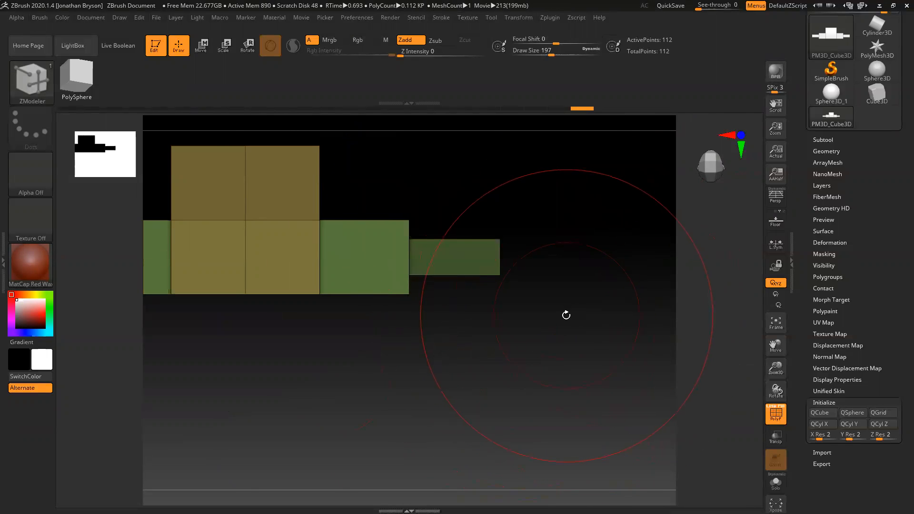
left_click(553, 312, "ctrl")
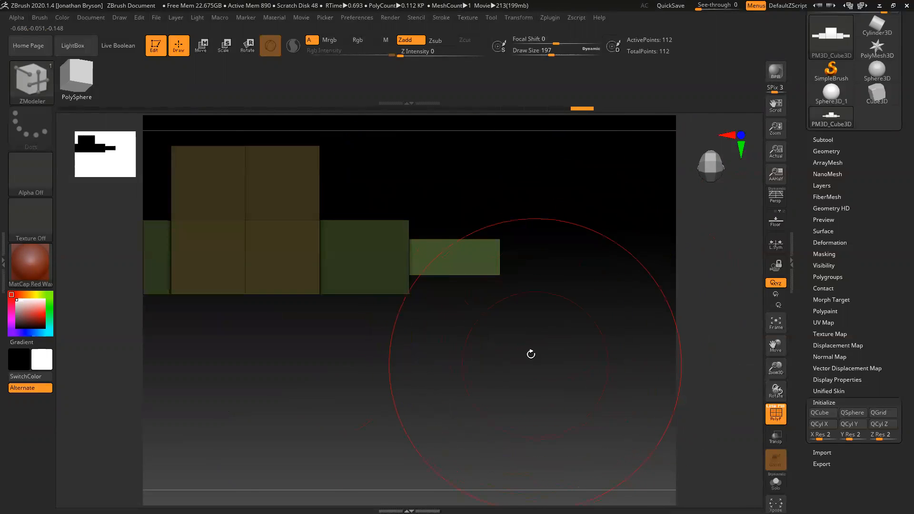
Move the unmasked wing ends along the Y axis with the gizmo so both wings slope downward.
left_click(202, 46)
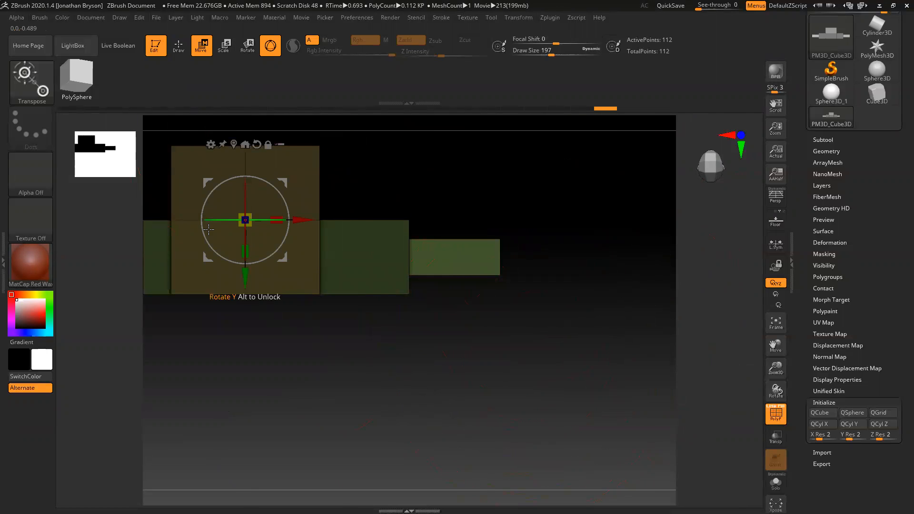
left_click_drag(243, 284, 244, 256)
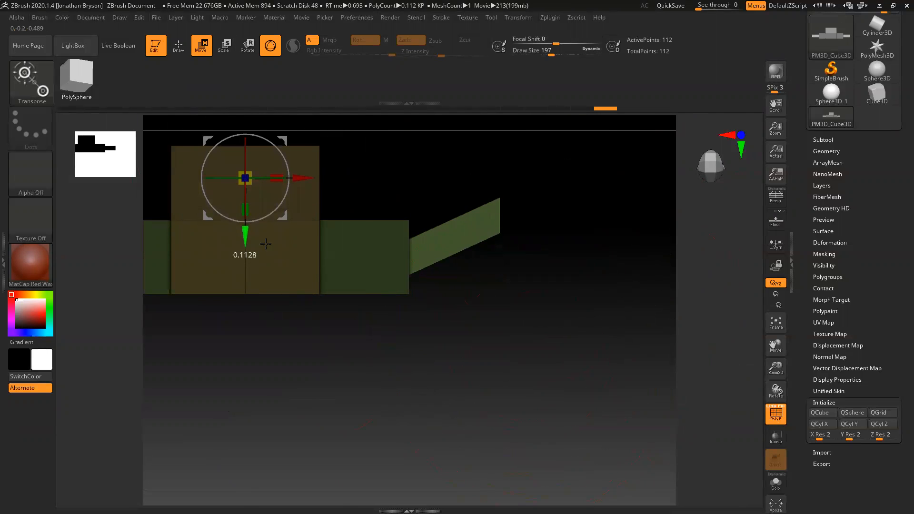
mouse_move(592, 312)
left_mouse_down()
mouse_move(608, 326)
mouse_move(455, 367)
mouse_move(479, 351)
mouse_move(463, 302)
mouse_move(457, 324)
mouse_move(381, 326)
left_mouse_up()
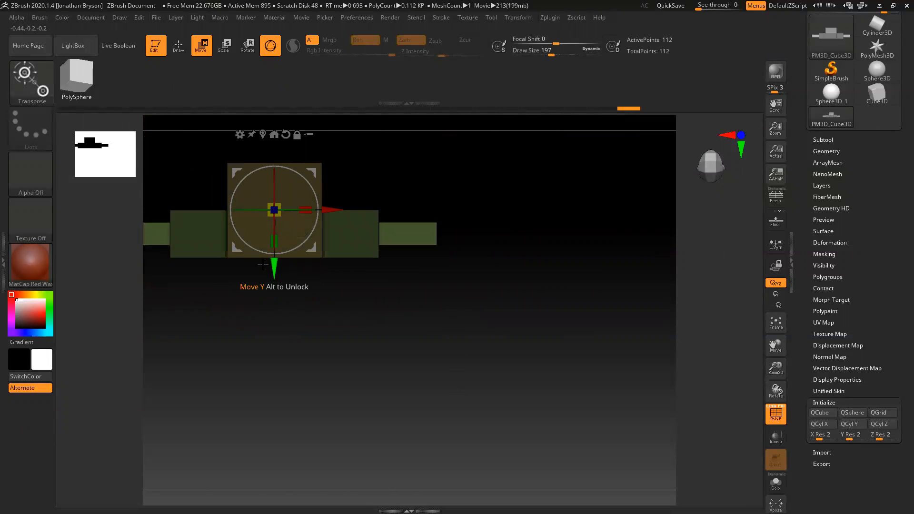
left_click_drag(274, 267, 275, 314)
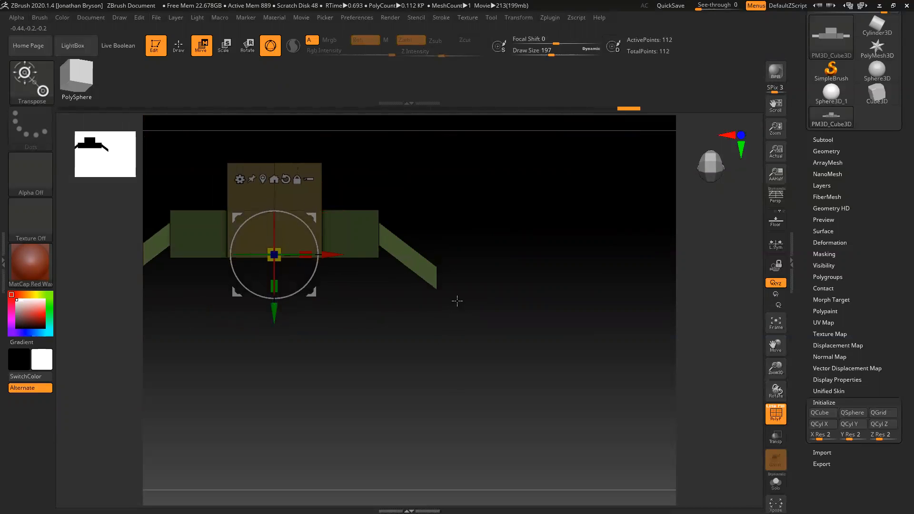
Clear the mask from the whole model.
mouse_move(443, 252)
left_mouse_down()
mouse_move(426, 249)
mouse_move(467, 269)
left_mouse_up()
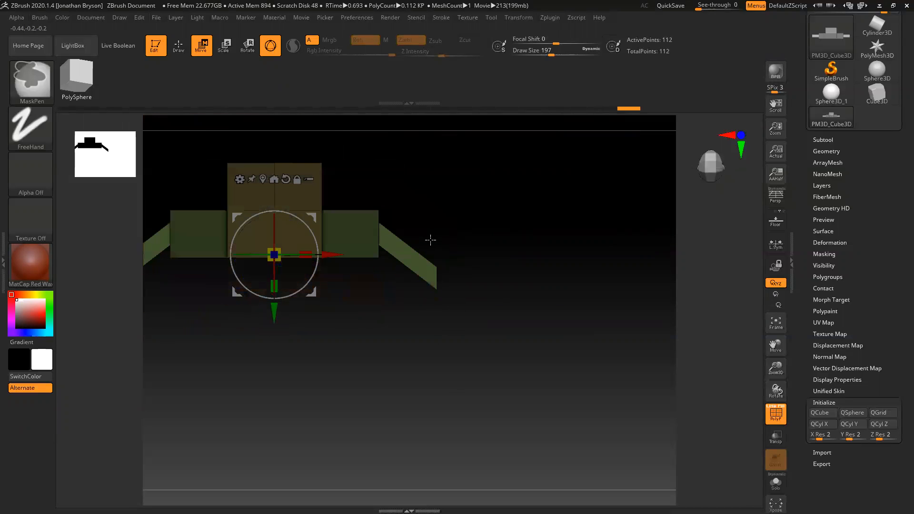
left_click_drag(428, 238, 441, 232, "ctrl")
left_click_drag(464, 272, 465, 272, "ctrl")
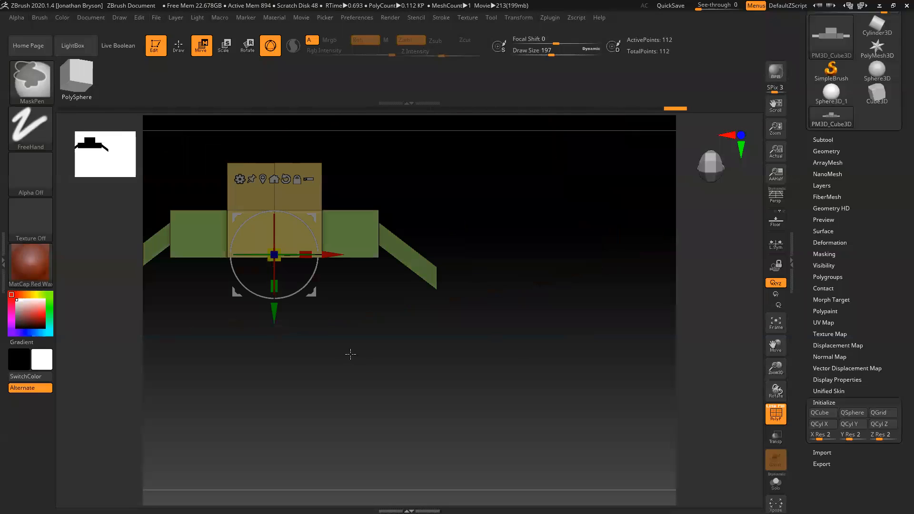
Centre the gizmo on the unmasked part of the mesh and reshape the outer wing ends so they sit square to their slope.
left_click(364, 349, "ctrl")
left_click_drag(318, 220, 321, 221)
left_click_drag(380, 358, 432, 312, "alt")
left_click(305, 157)
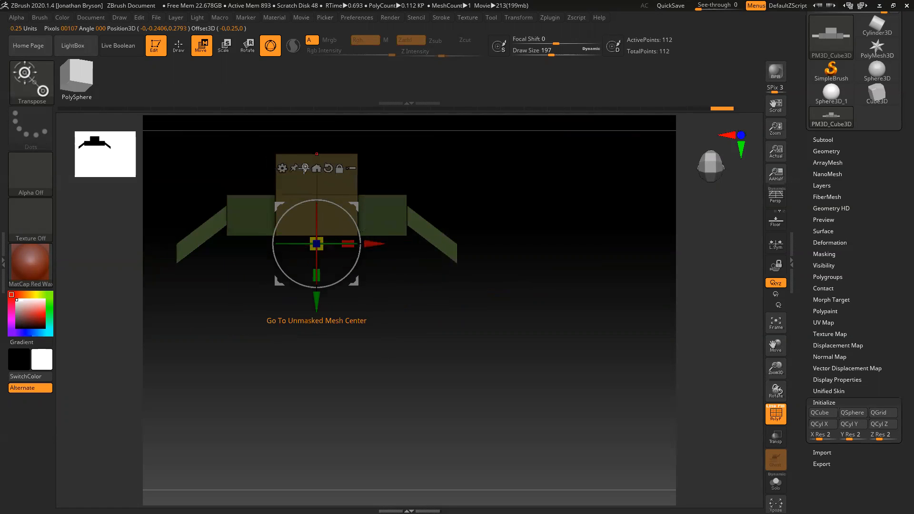
left_click(463, 249)
left_click_drag(504, 211, 509, 214)
left_click_drag(357, 333, 328, 298, "alt")
Isolate the upper joint between the inner and outer wing sections with a mask and move it slightly outward and up on both sides.
left_click(332, 187, "ctrl")
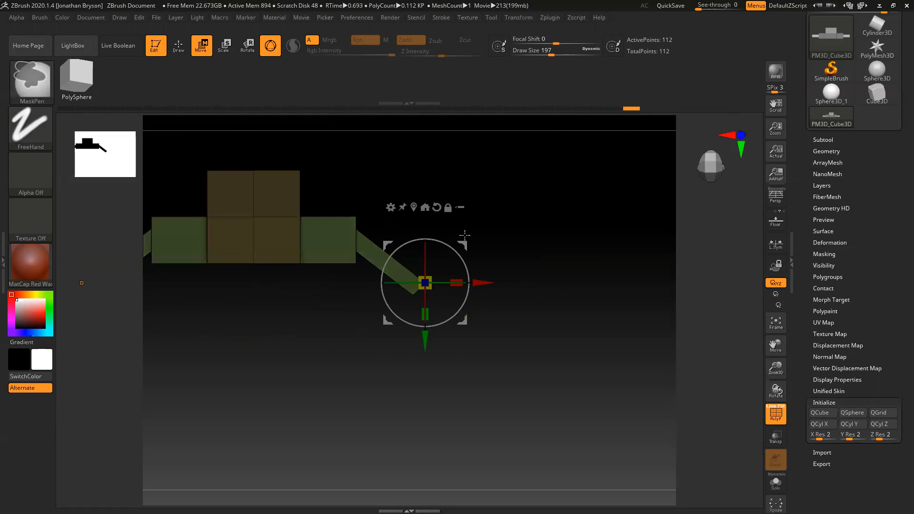
left_click_drag(463, 245, 476, 251)
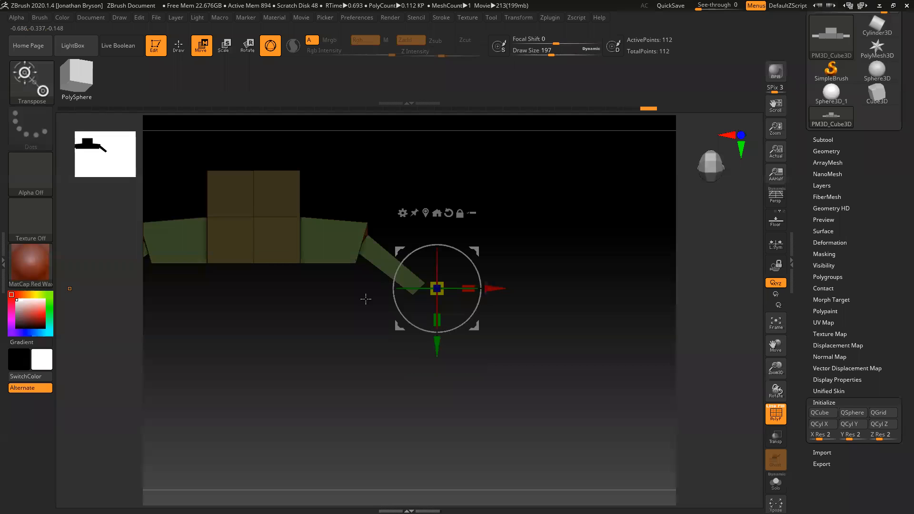
left_click(393, 232, "ctrl")
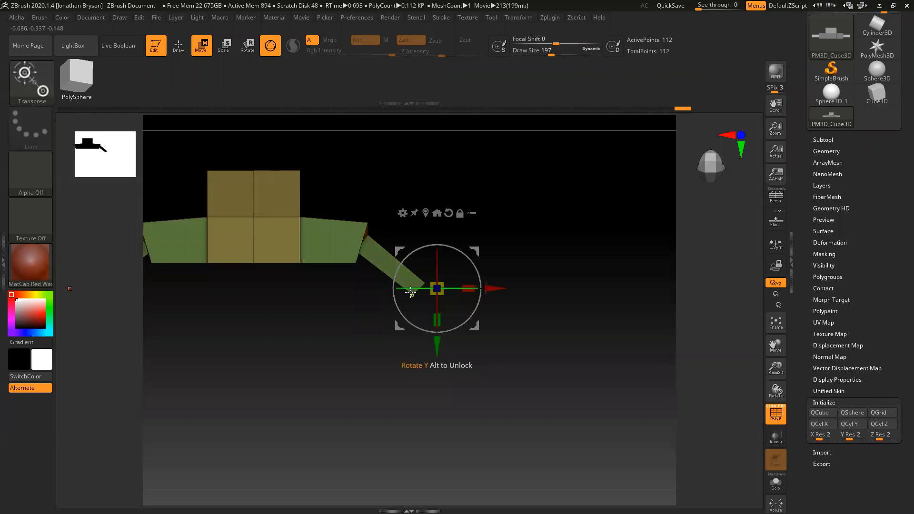
left_click(403, 185, "ctrl")
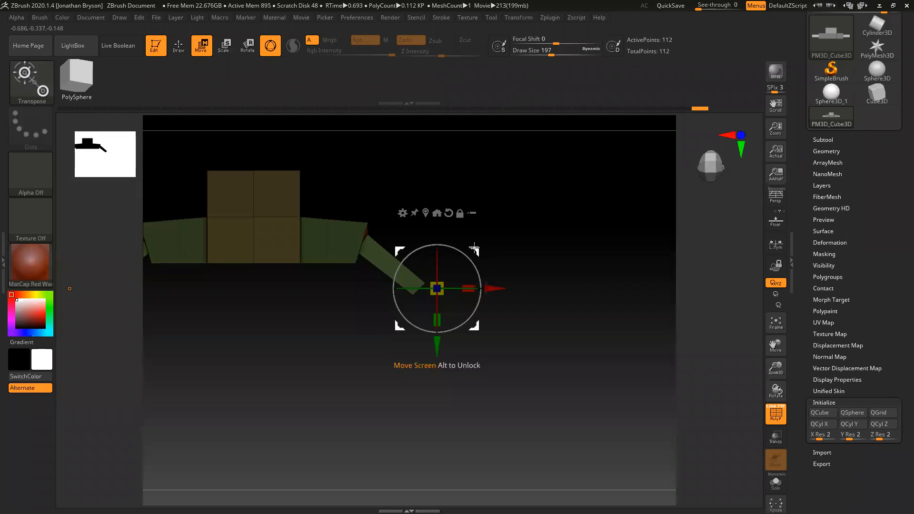
left_click_drag(471, 251, 470, 246)
left_click_drag(469, 339, 331, 336)
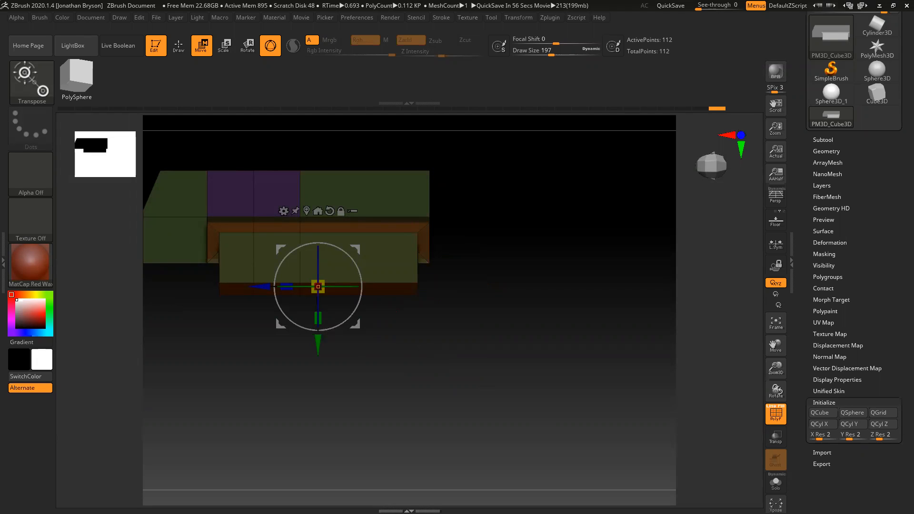
Set the ZModeler polygon action to Delete with the Polyloop target and reduce the draw size to 31.
left_click_drag(412, 364, 504, 346)
left_click_drag(371, 384, 644, 308, "alt")
left_click_drag(628, 357, 654, 395)
mouse_move(190, 171)
left_mouse_down()
mouse_move(181, 192)
mouse_move(190, 238)
mouse_move(149, 218)
mouse_move(169, 194)
mouse_move(204, 210)
left_mouse_up()
key("ctrl")
left_click_drag(181, 434, 244, 452, "alt")
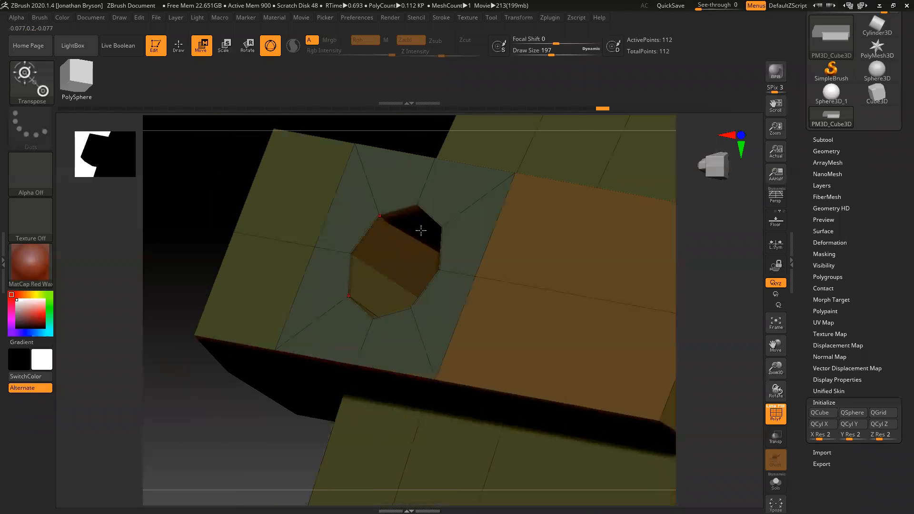
left_click(178, 51)
key("space")
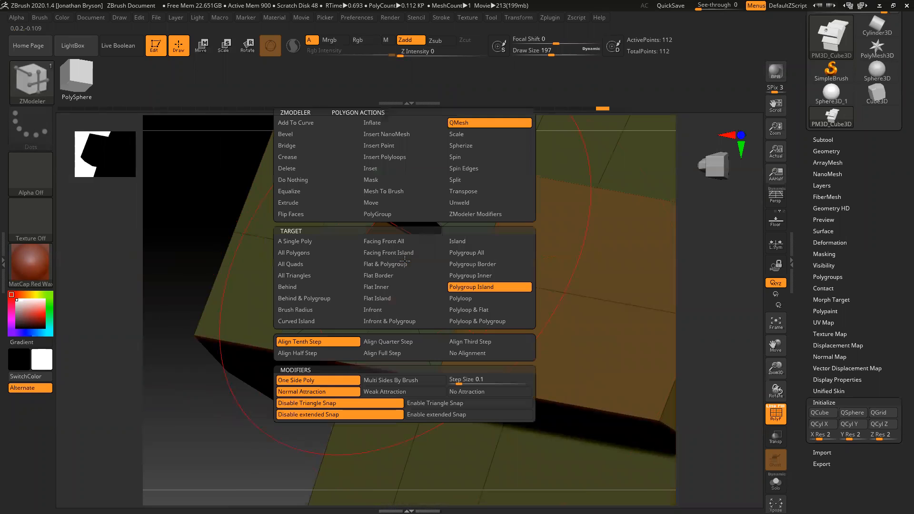
left_click(305, 169)
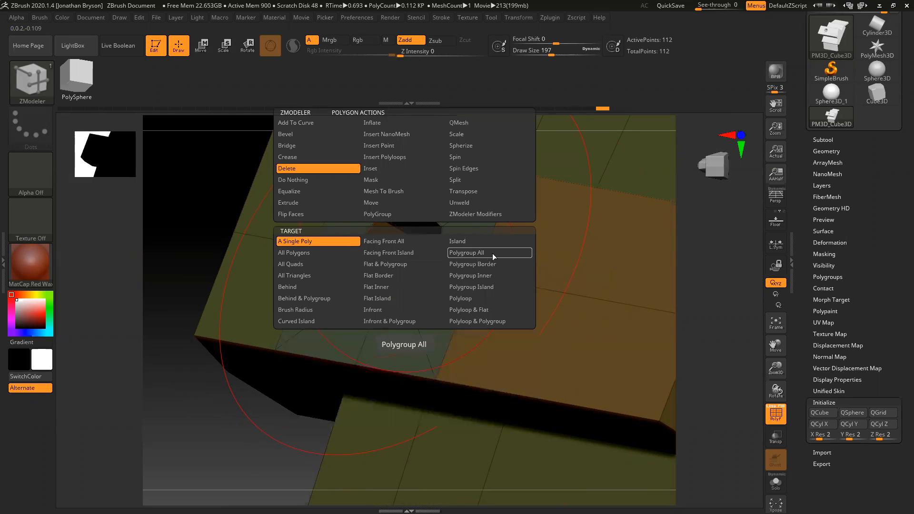
left_click(470, 298)
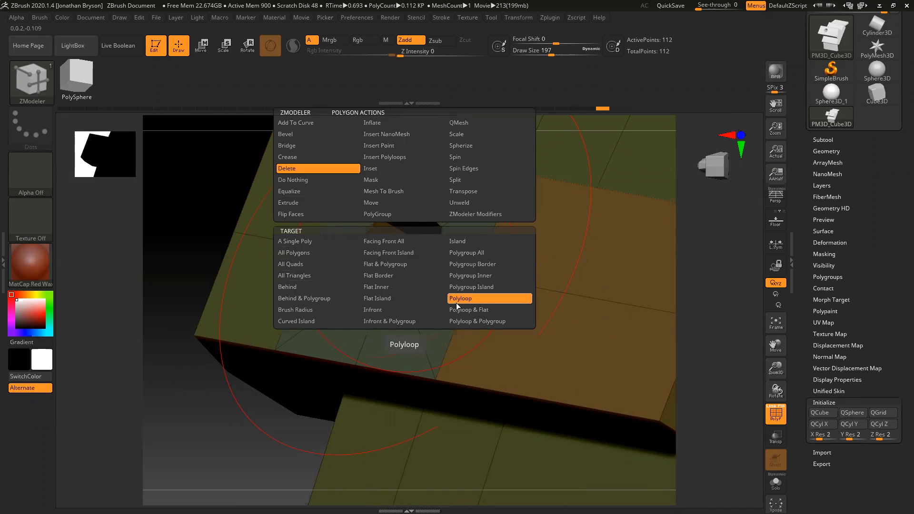
left_click_drag(552, 55, 529, 55)
left_click_drag(168, 235, 243, 262)
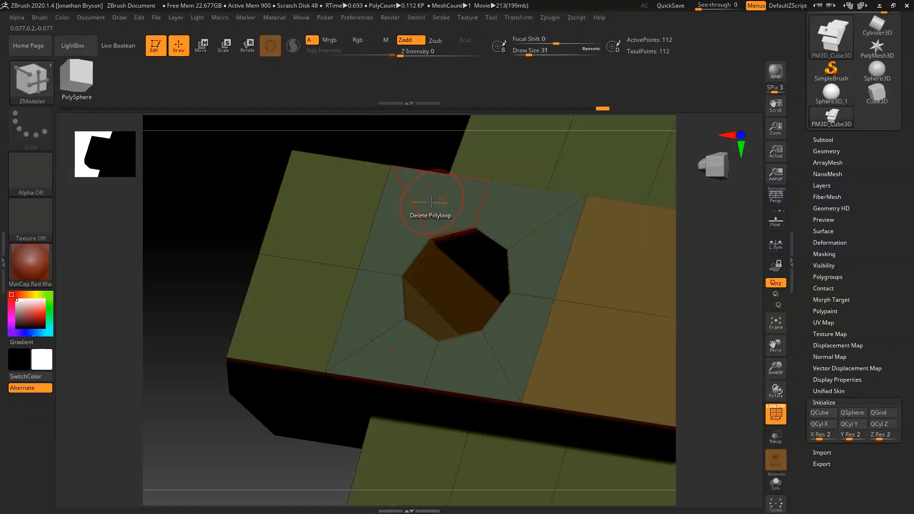
Try deleting the polyloop of faces surrounding the octagonal hole's opening, and undo the deletion.
left_click(388, 228)
left_click_drag(250, 278, 240, 263)
key("ctrl+z")
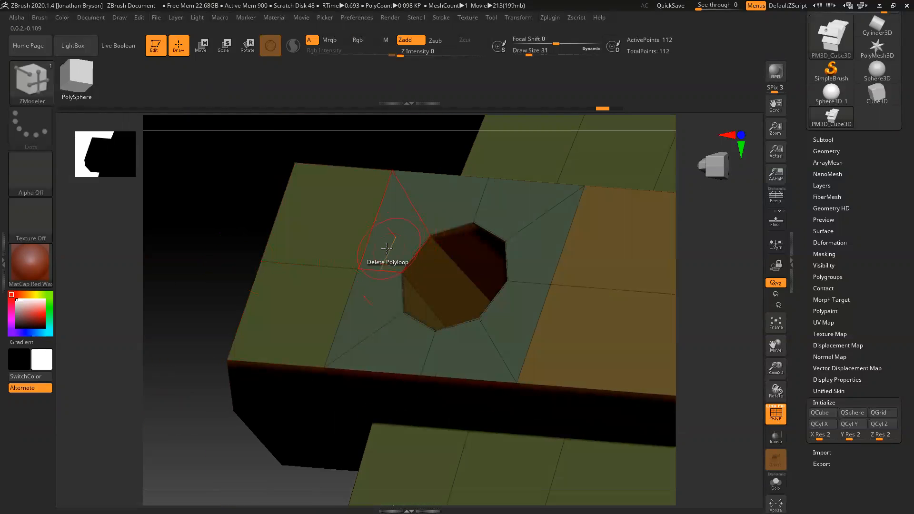
left_click(386, 248)
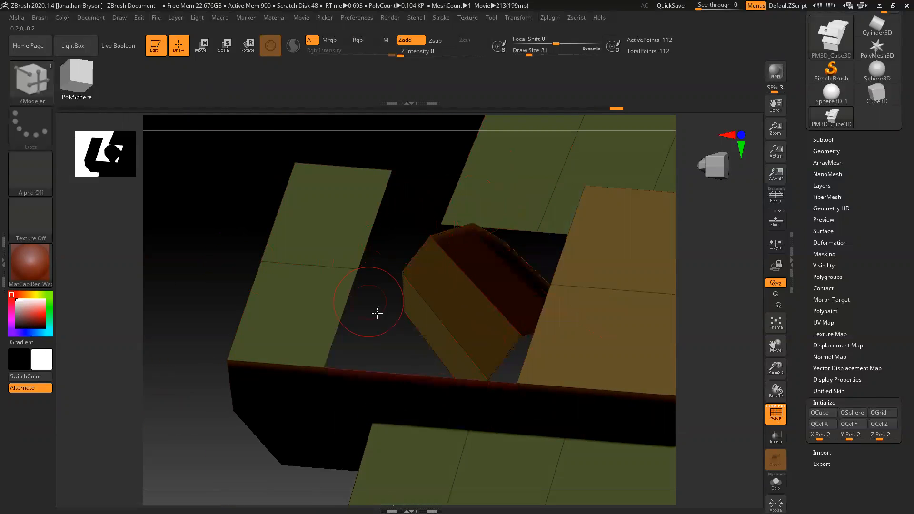
key("ctrl+z")
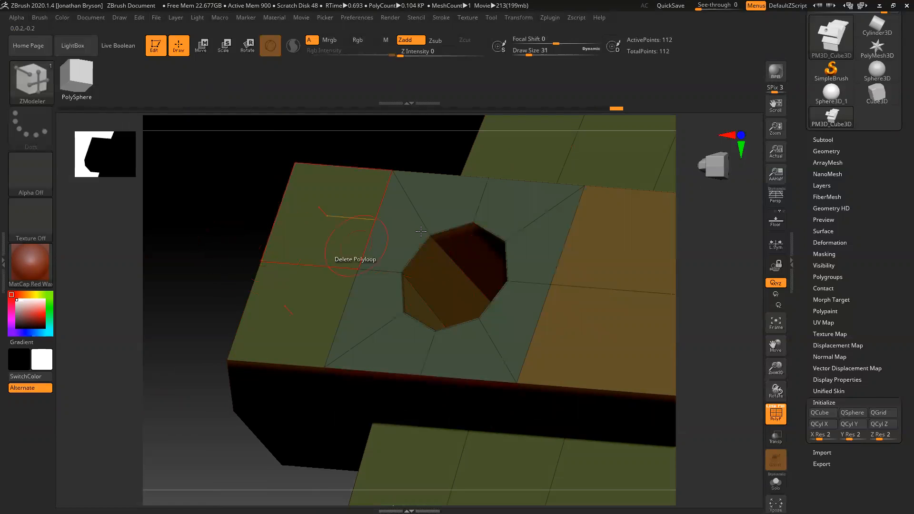
Delete the polyloop that forms the inner wall of the octagonal hole.
left_click(469, 297)
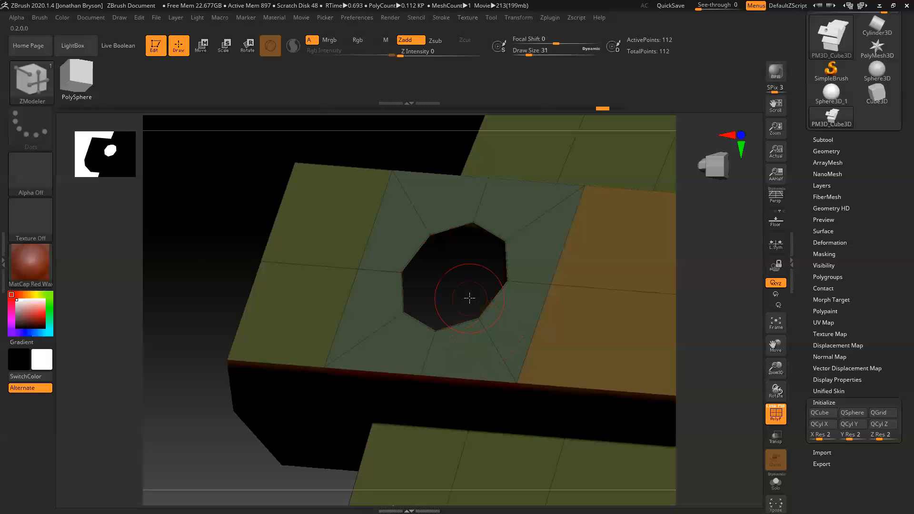
left_click_drag(210, 267, 298, 143)
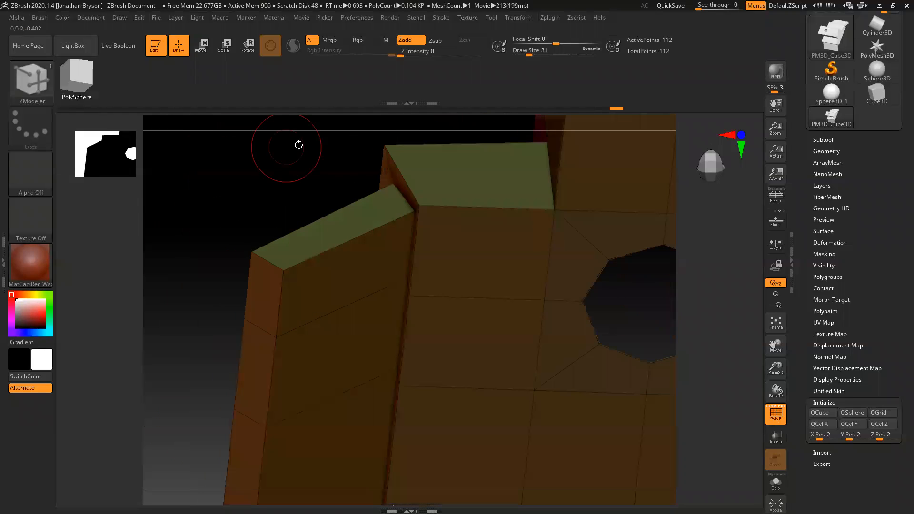
left_click_drag(358, 165, 310, 261)
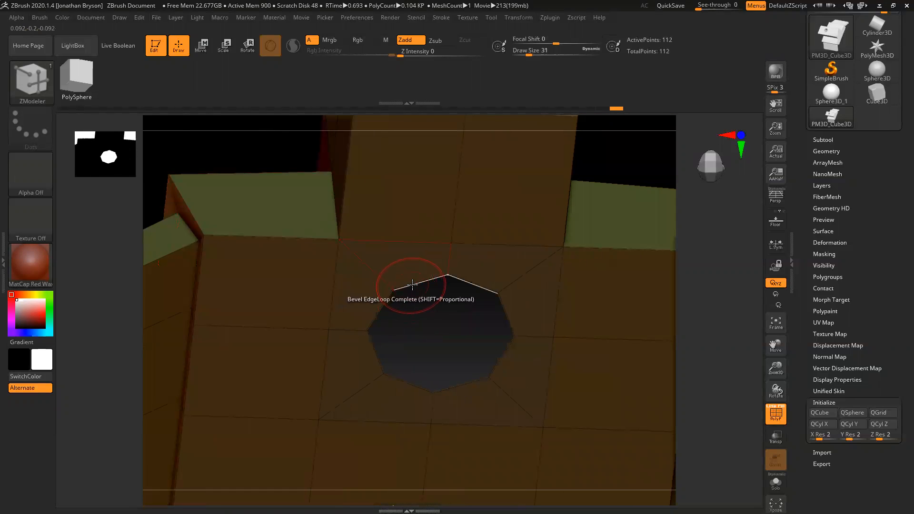
Set the edge action to Close with the Concave Hole target and cap the octagonal opening on the orange side.
key("space")
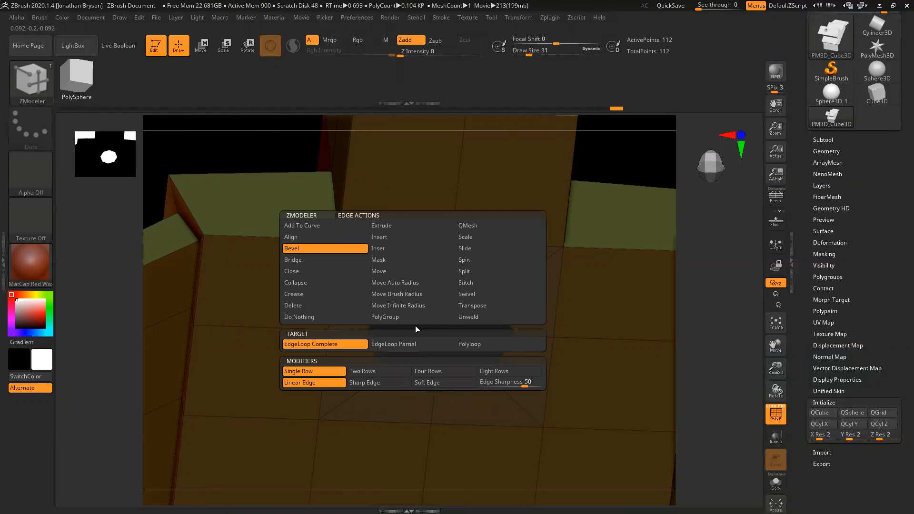
left_click(294, 271)
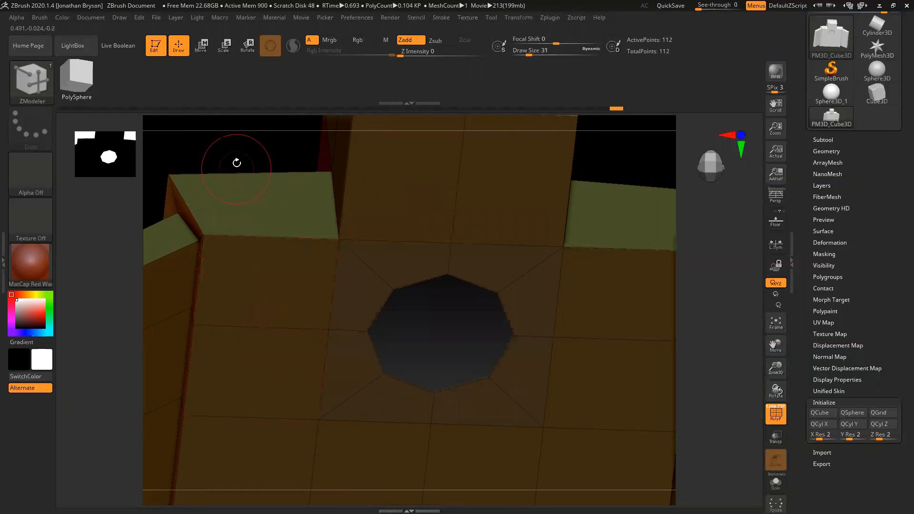
left_click_drag(234, 131, 303, 171)
left_click(401, 287)
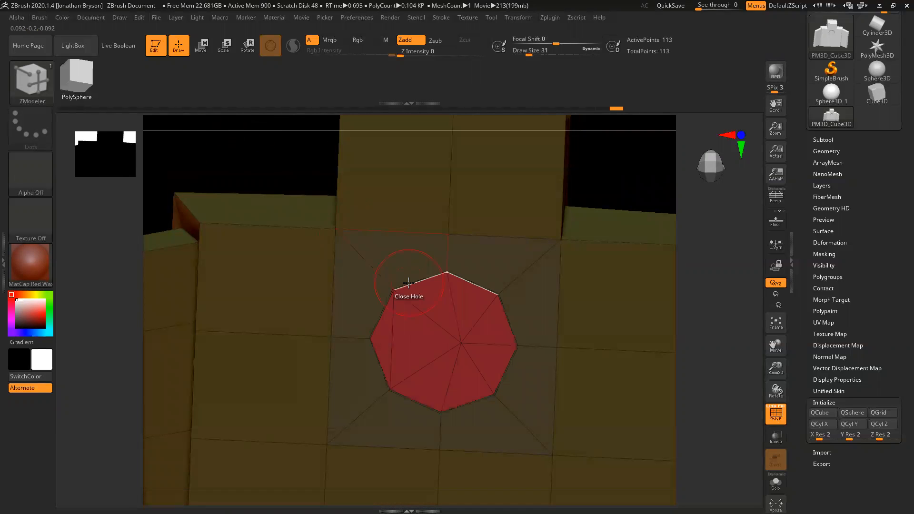
Try closing the opposite octagonal opening with the same Close action, inspect both caps, and undo the second closure.
left_click_drag(272, 153, 369, 228)
left_click(374, 209)
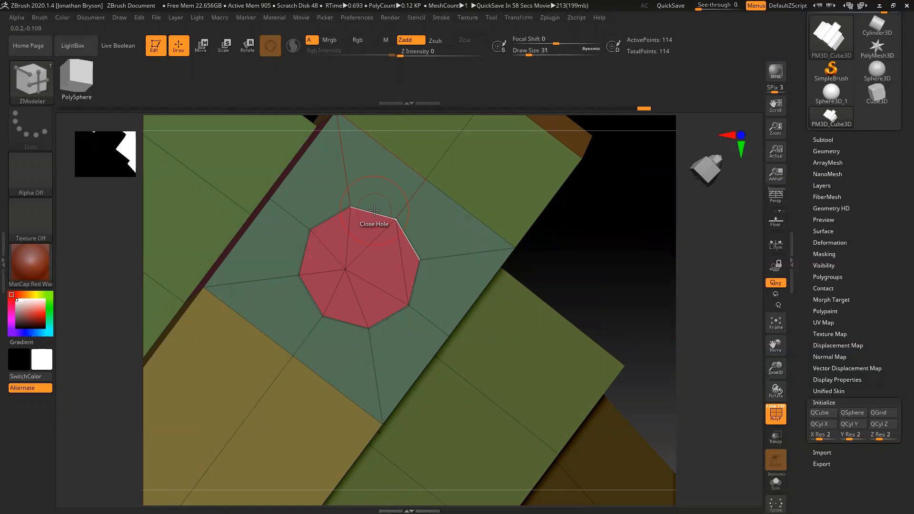
left_click_drag(613, 245, 632, 236)
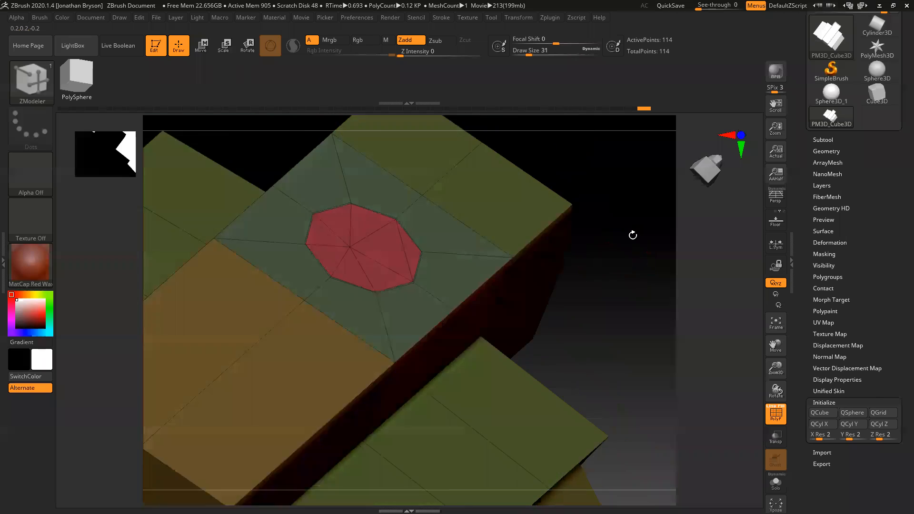
left_click_drag(632, 288, 376, 378)
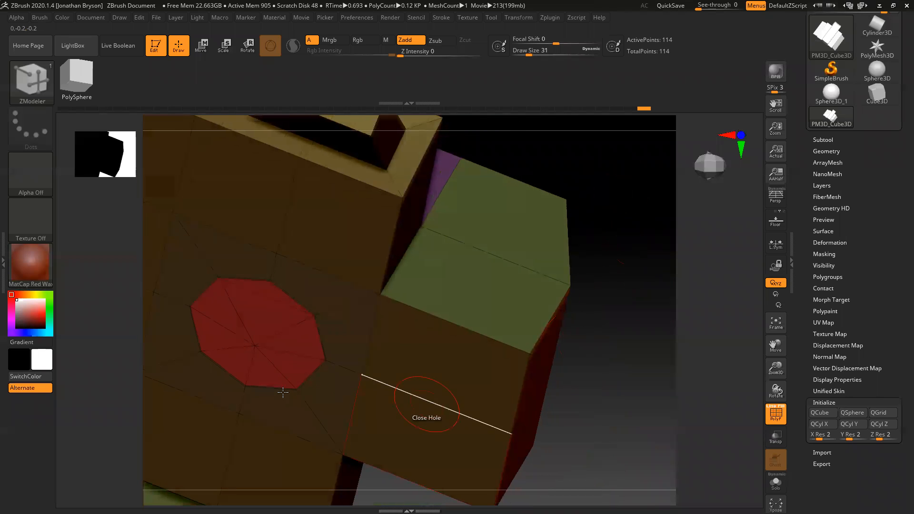
left_click(383, 340)
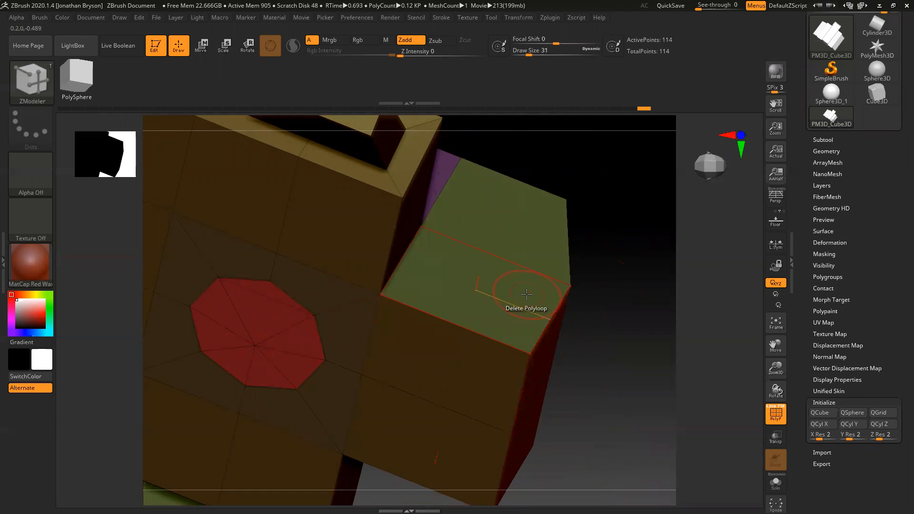
left_click_drag(601, 158, 527, 238)
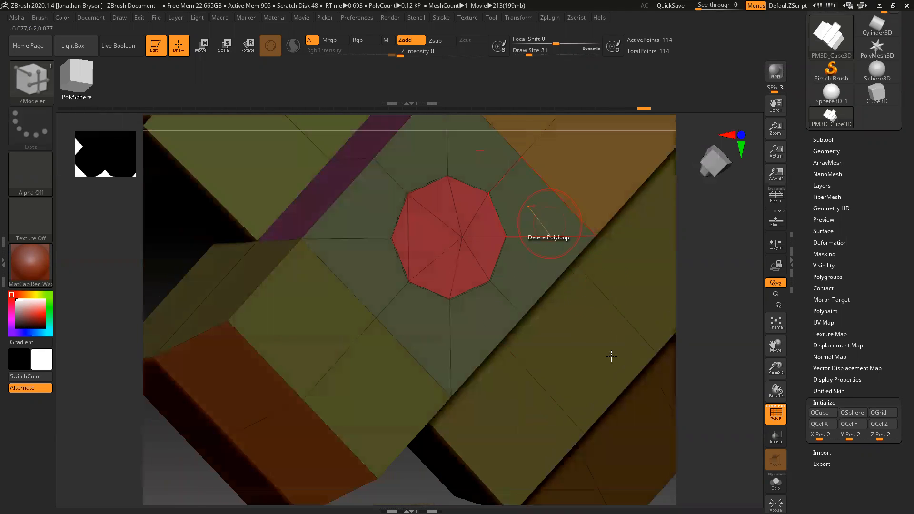
left_click_drag(163, 473, 161, 428)
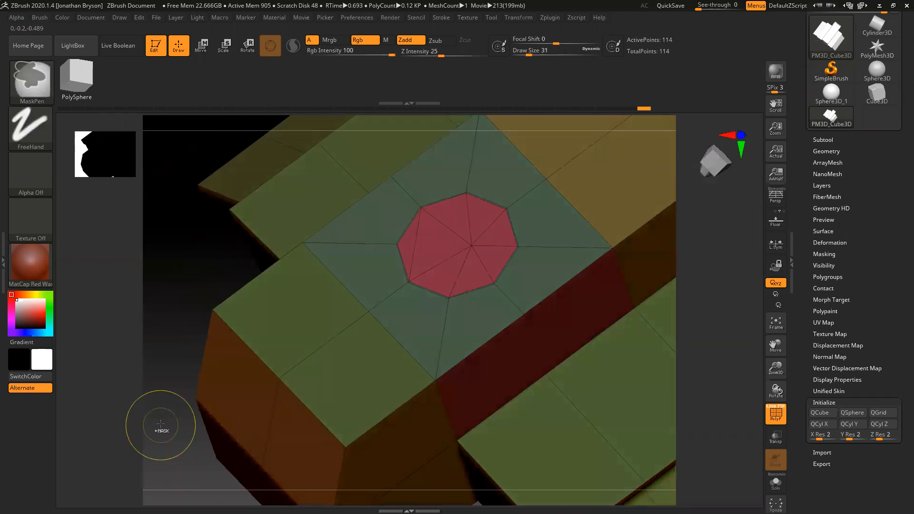
key("ctrl+z")
left_click_drag(159, 280, 183, 309)
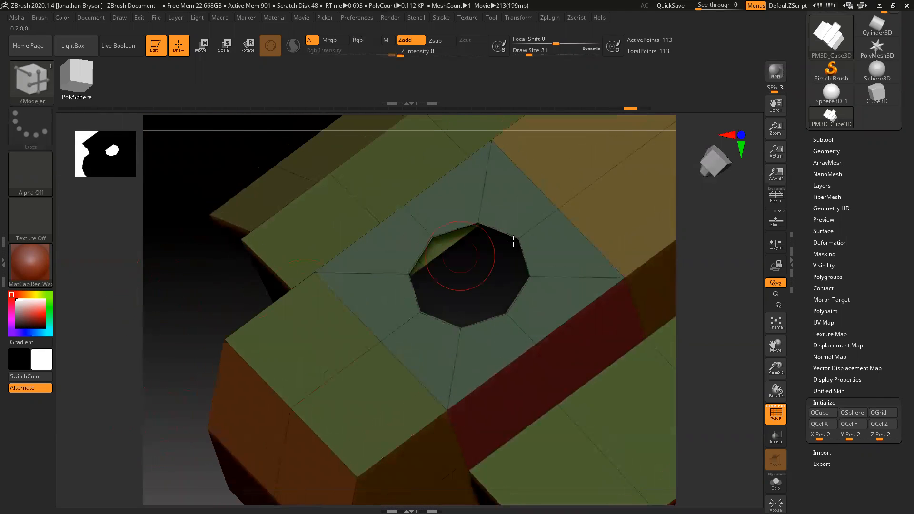
Set the edge action to Bridge Two Edges and span the remaining octagonal opening with two adjacent faces between opposite edges.
right_click(451, 227)
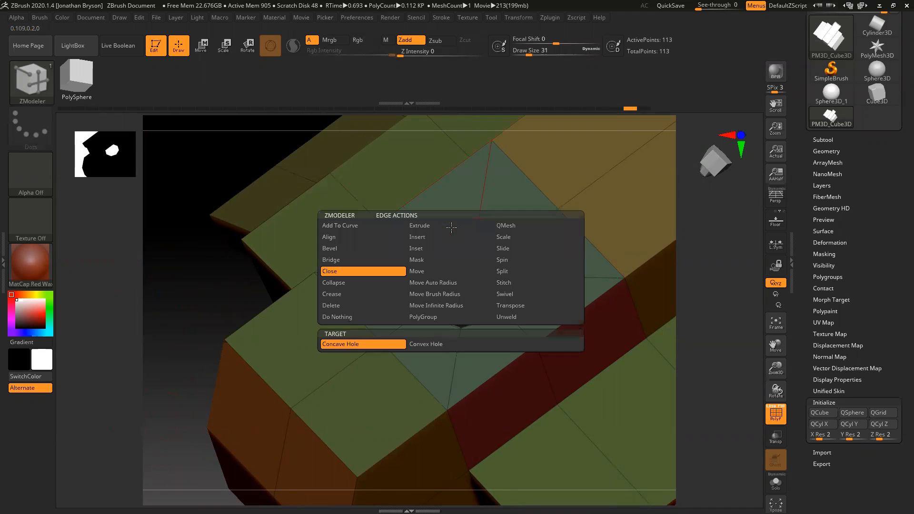
left_click(334, 259)
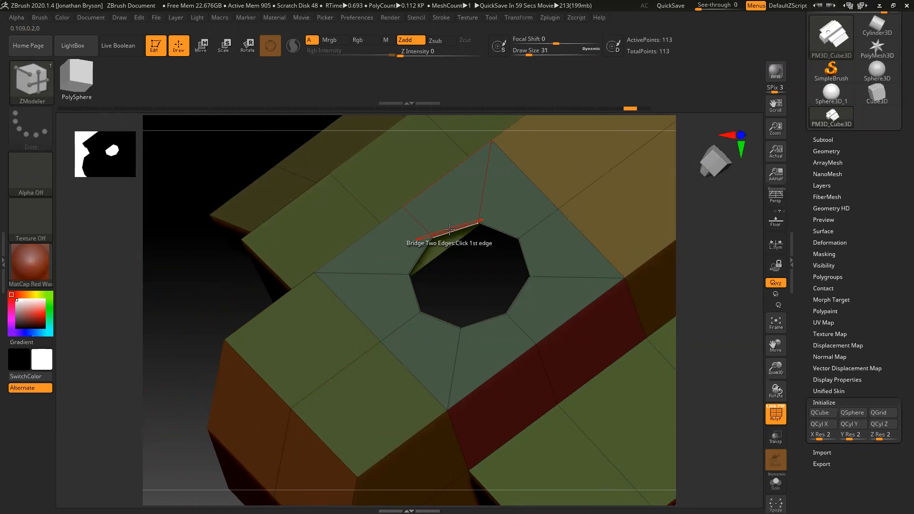
left_click(449, 230)
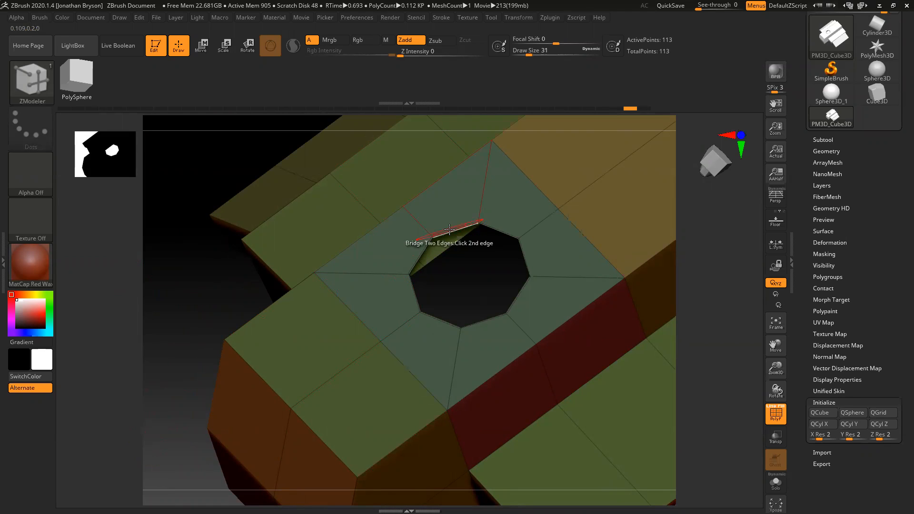
left_click(519, 293)
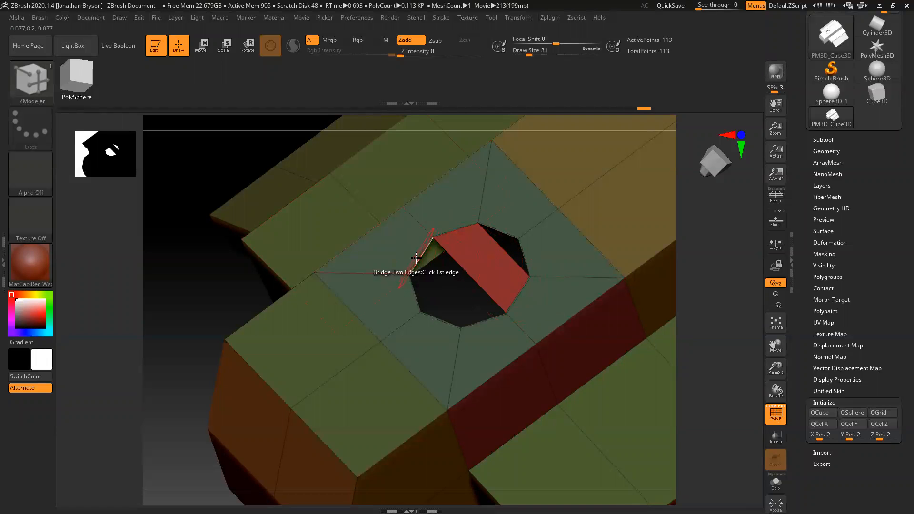
left_click(464, 307)
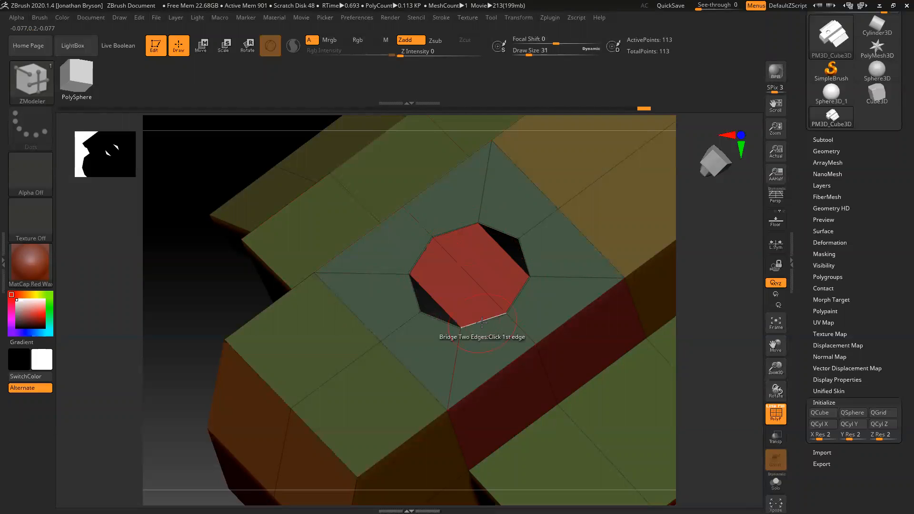
Set the Delete polygon action's target to Polygroup Island and remove the triangulated cap over the opposite octagonal opening.
left_click_drag(220, 292, 478, 296)
key("space")
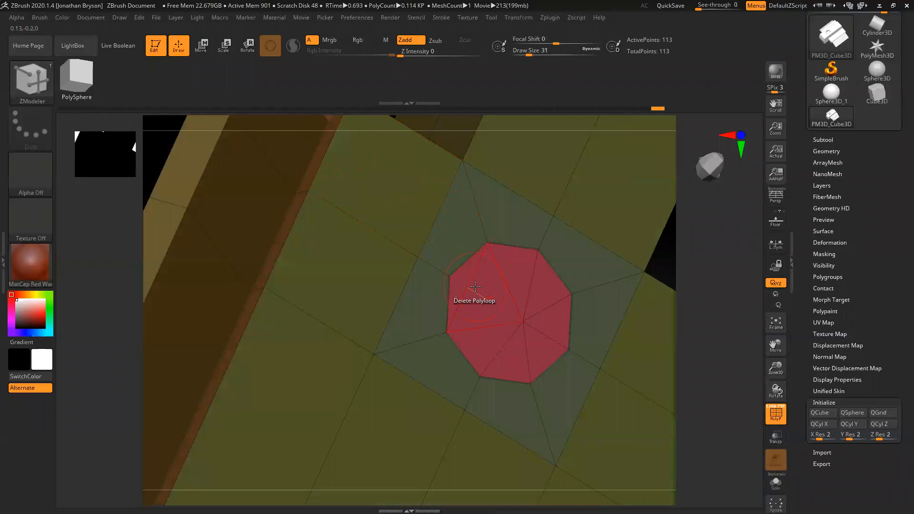
key("space")
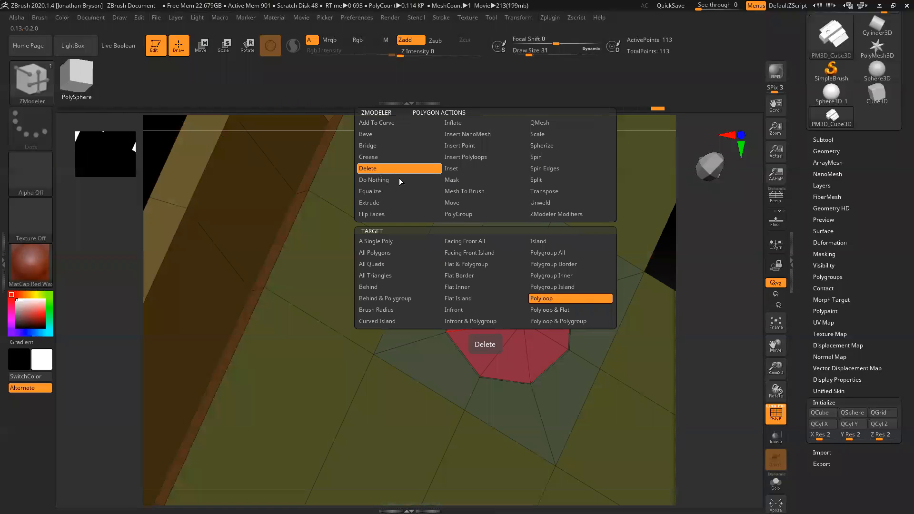
left_click(553, 287)
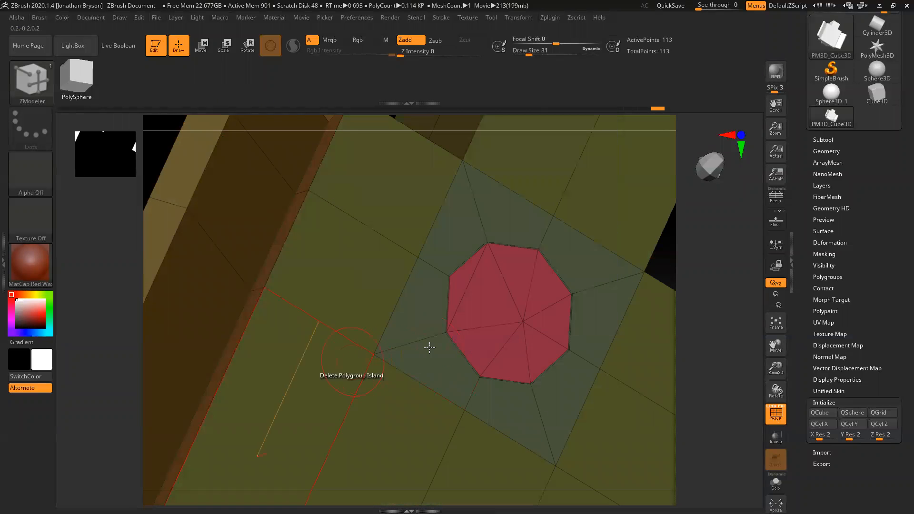
left_click(482, 301)
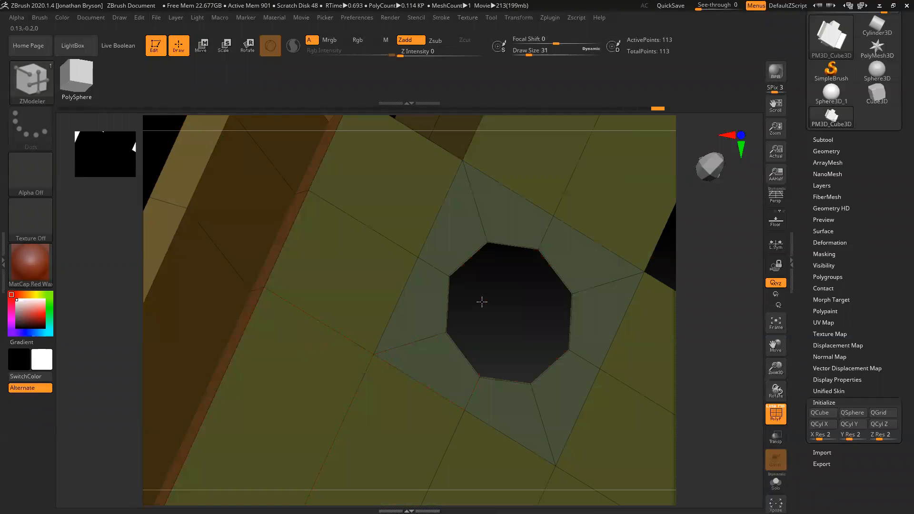
Span the reopened octagonal hole with two adjacent bridge faces between its opposite edges.
left_click(465, 262)
left_click(569, 314)
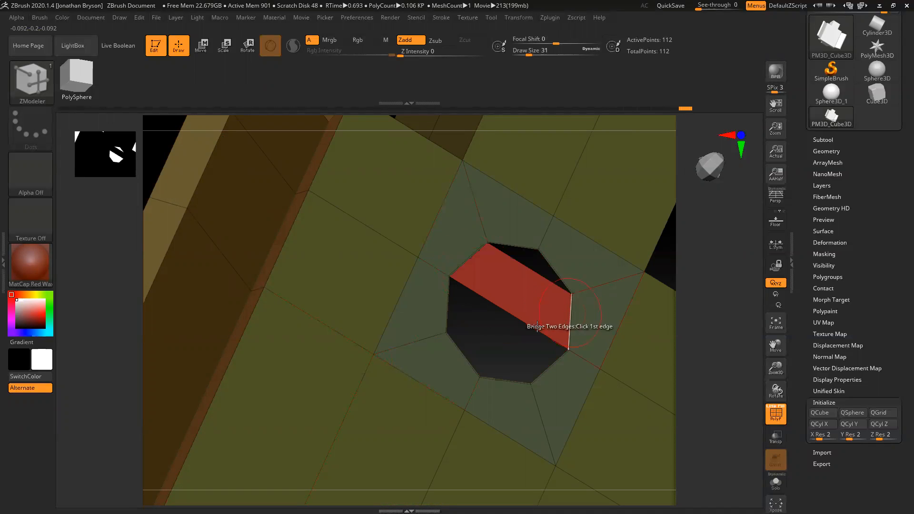
left_click(448, 306)
left_click(549, 365)
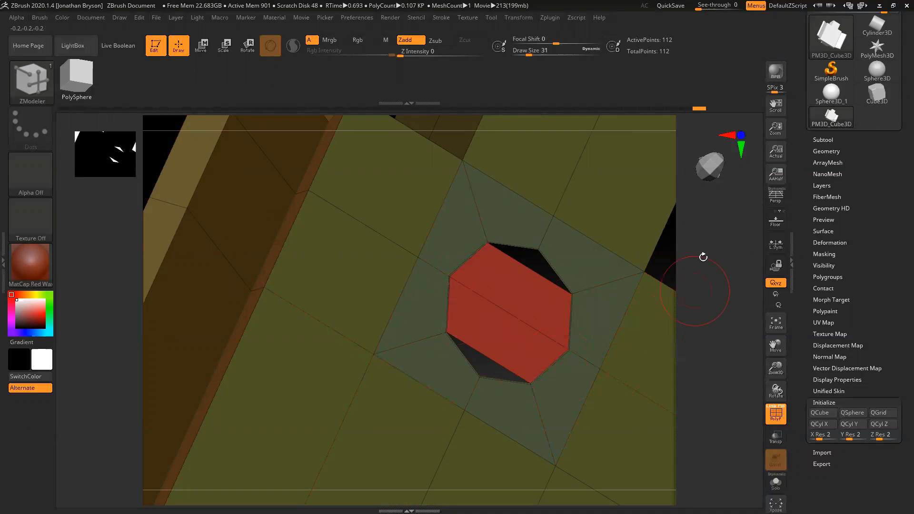
Set the edge action to Close with the Concave Hole target and fill the gaps beside the new bridge faces.
left_click_drag(675, 262, 660, 283)
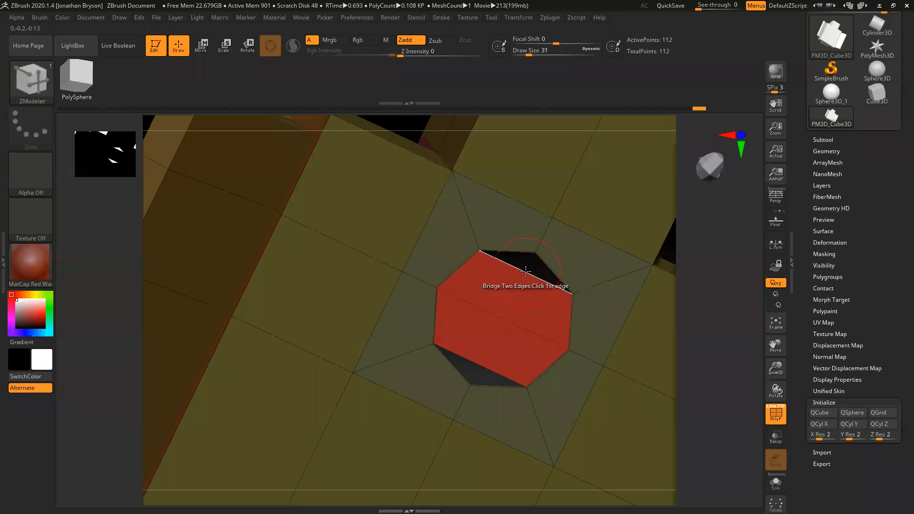
key("space")
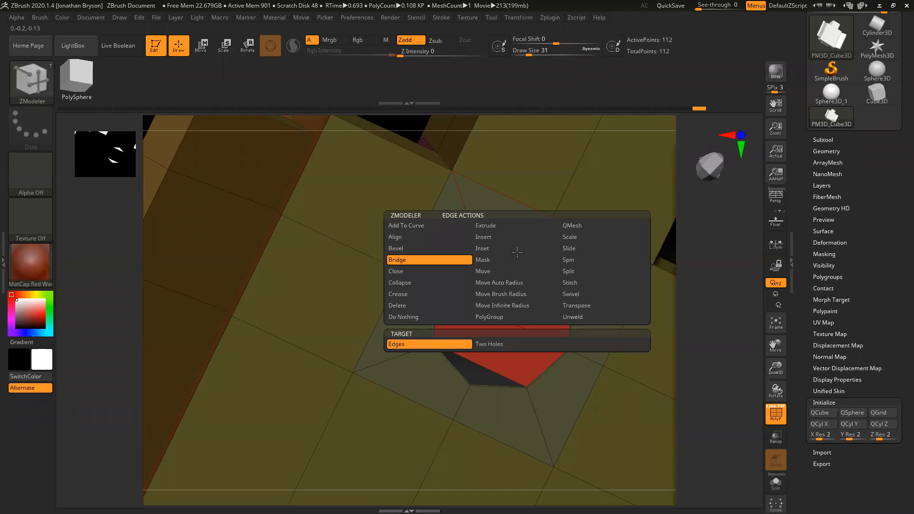
left_click(399, 269)
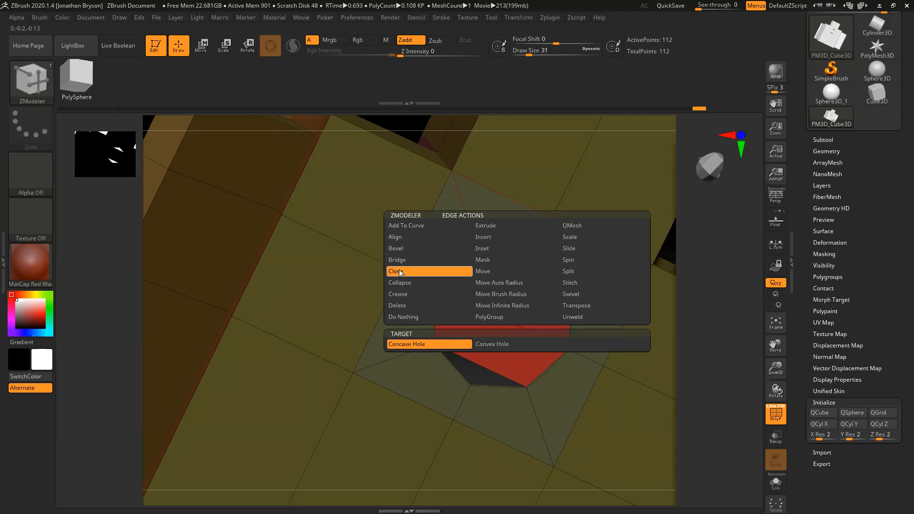
left_click(523, 249)
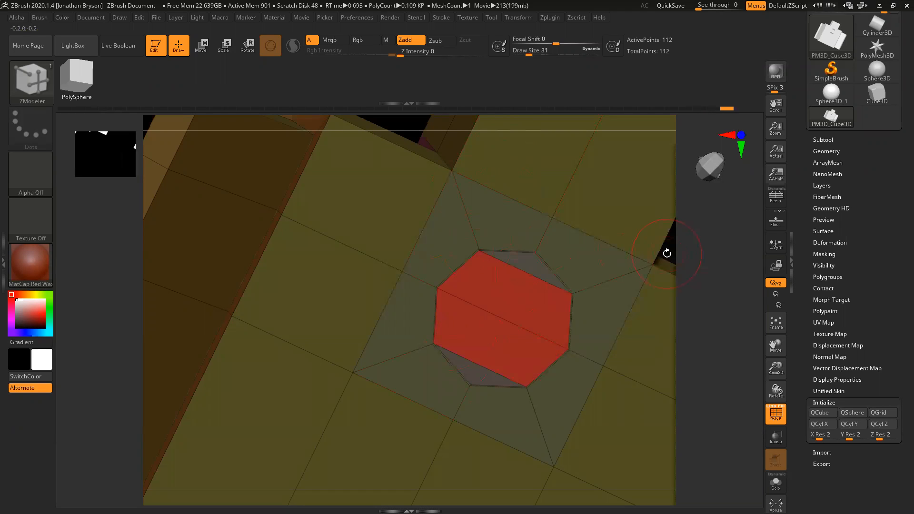
Close the remaining gaps beside the bridge faces on the opposite octagonal opening.
left_click_drag(703, 260, 397, 326)
left_click(448, 339)
left_click_drag(245, 440, 352, 379, "alt")
mouse_move(278, 371)
left_mouse_down()
mouse_move(271, 353)
mouse_move(253, 397)
mouse_move(285, 372)
left_mouse_up()
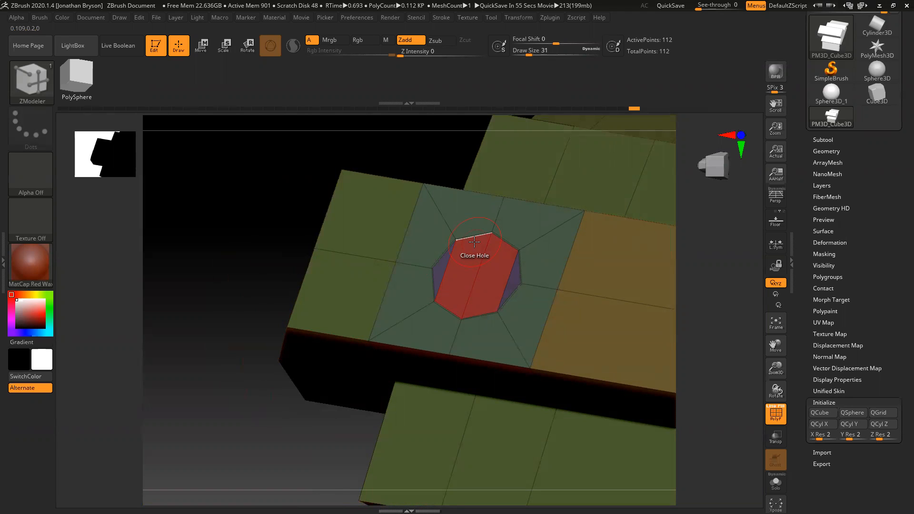
Try the Bevel edge action with EdgeLoop Complete, Single Row and Linear Edge on the raised block's upper edge loop.
left_click_drag(248, 372, 390, 284, "shift")
key("space")
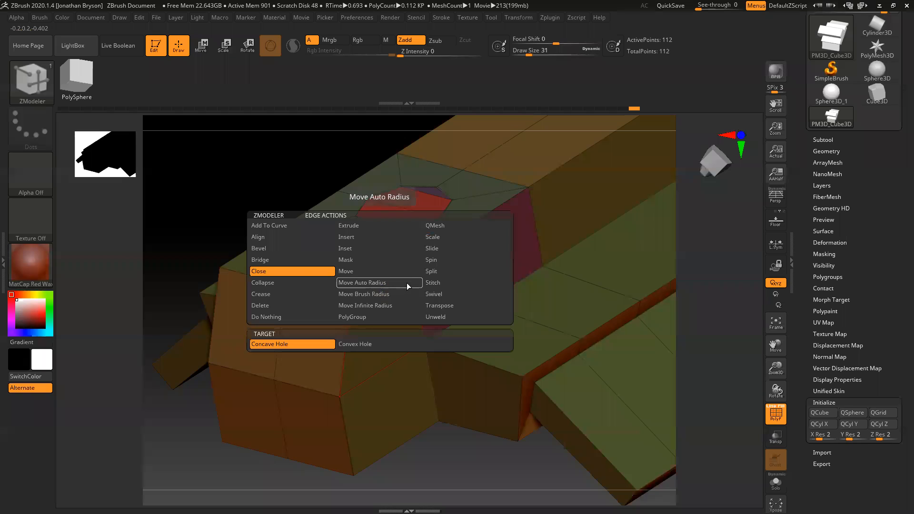
left_click(278, 276)
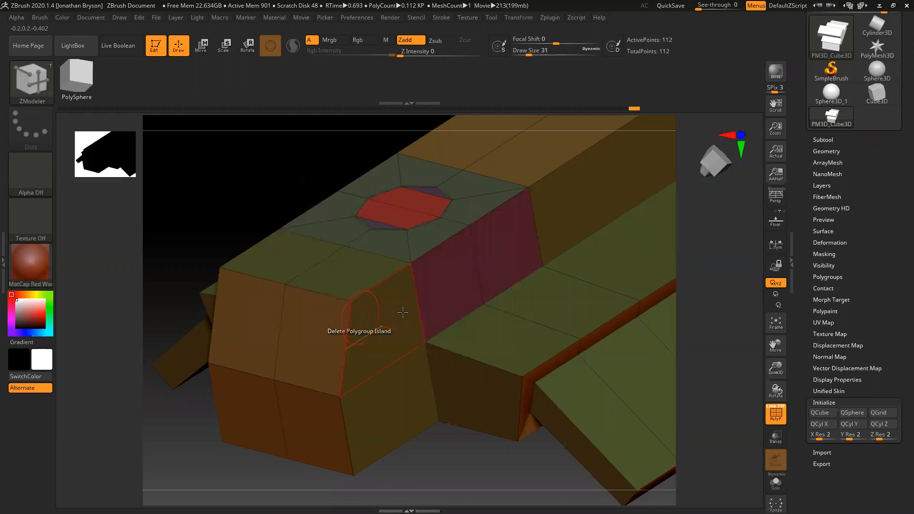
key("space")
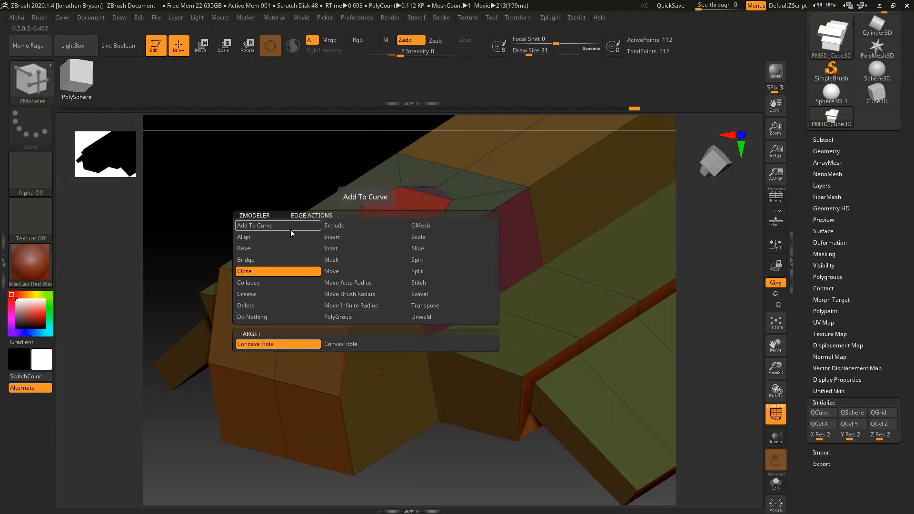
left_click(255, 248)
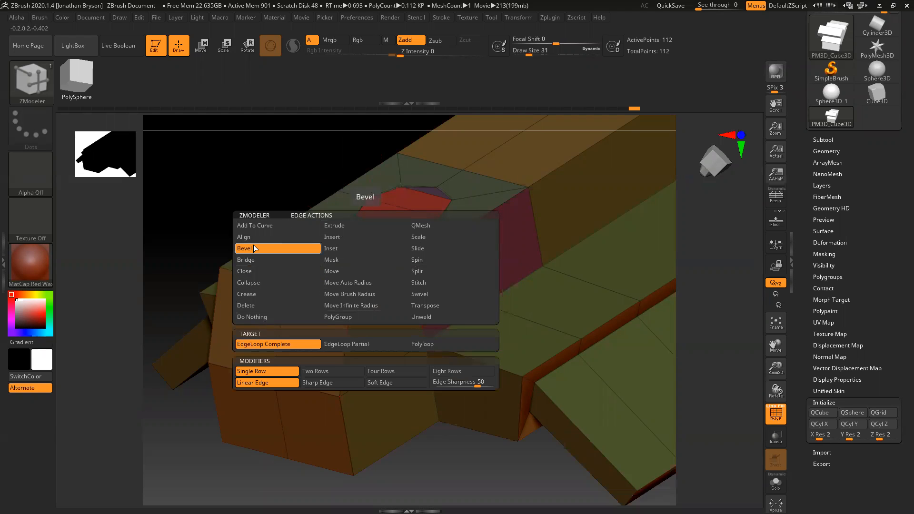
key("space")
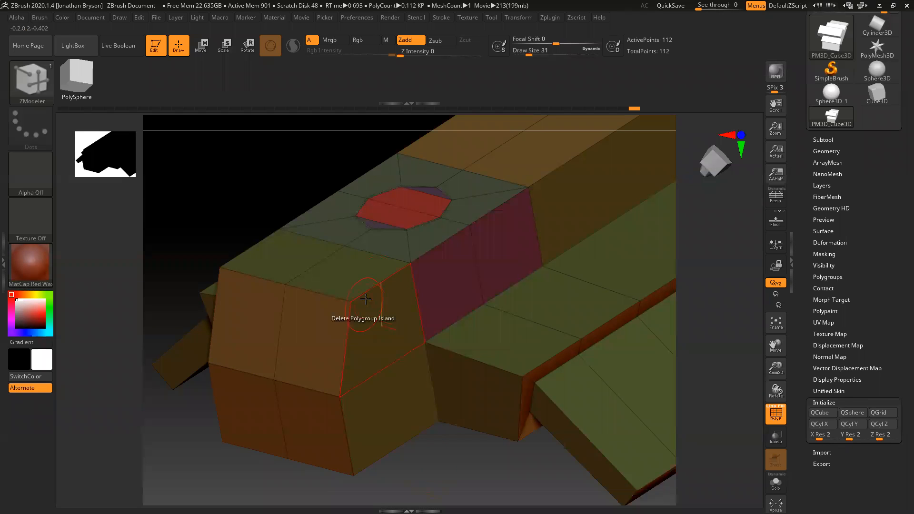
left_click(388, 298)
left_click_drag(388, 298, 377, 297)
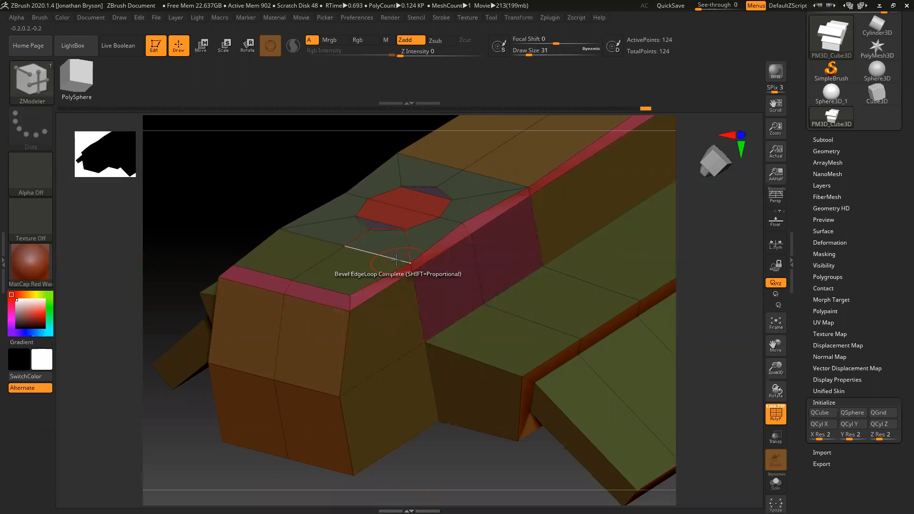
Try beveling the edge loop through the middle of the purple side face, and undo both bevels.
left_click_drag(408, 469, 489, 281)
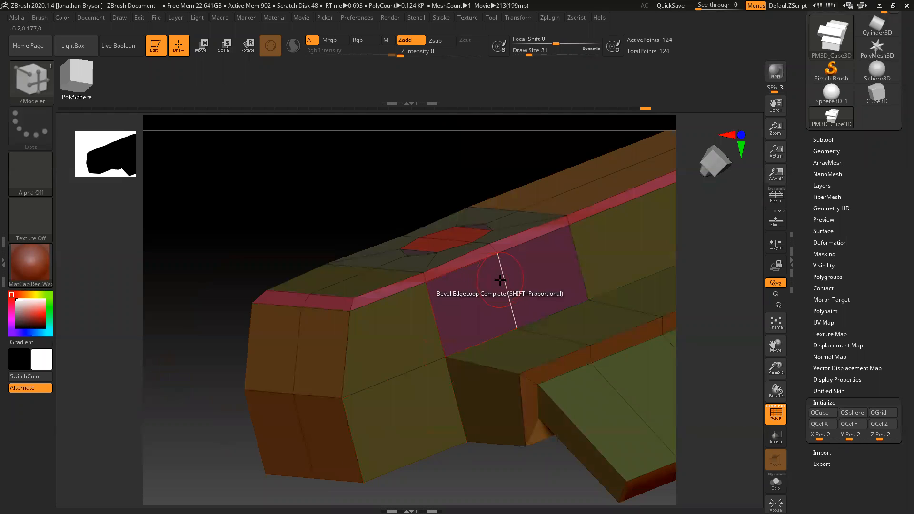
left_click(514, 279)
left_click_drag(229, 236, 282, 220, "shift")
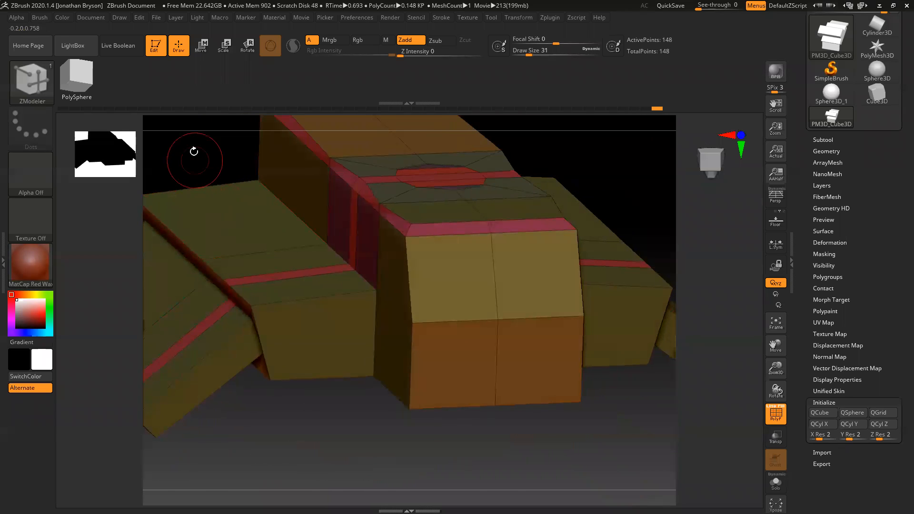
left_click_drag(194, 150, 298, 176, "alt")
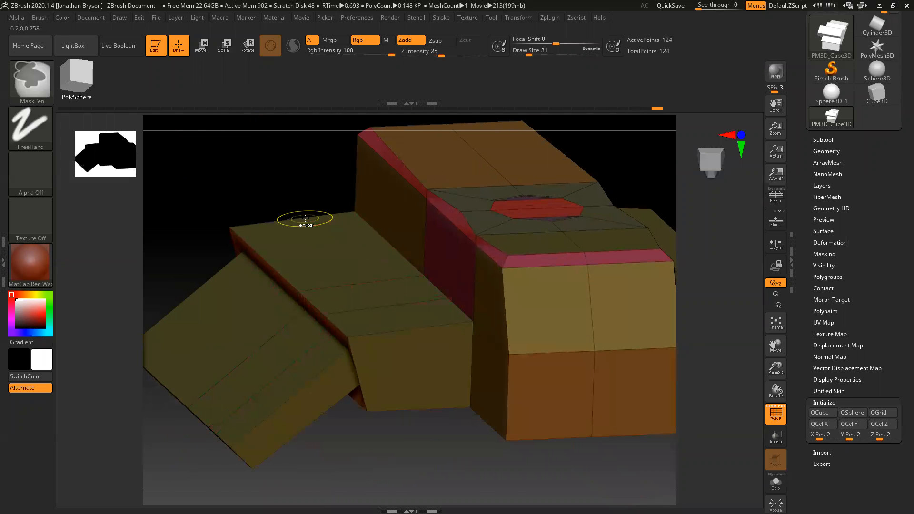
key("ctrl+z")
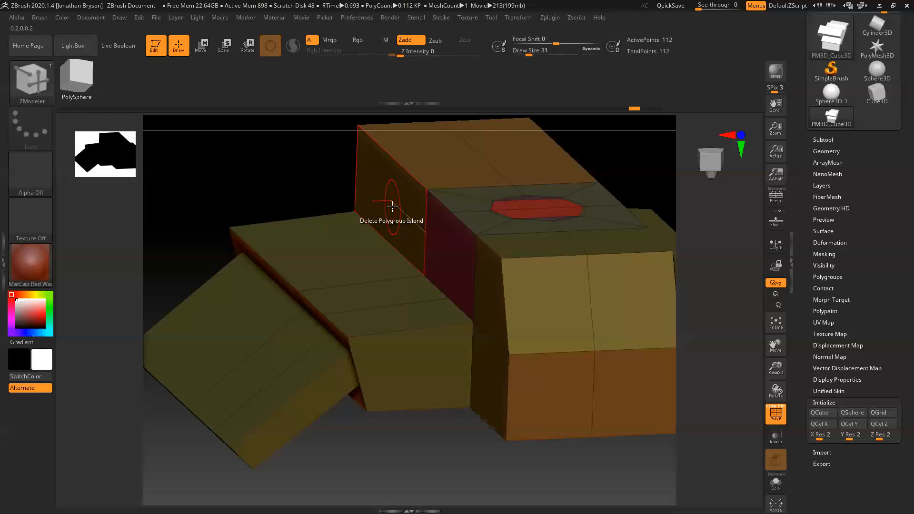
Set the polygon action to QMesh with the A Single Poly target.
key("space")
left_click(476, 123)
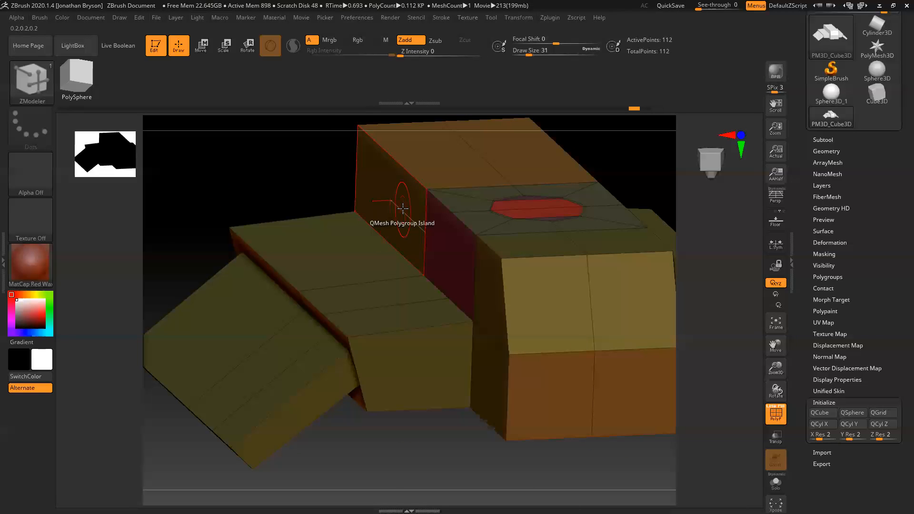
key("space")
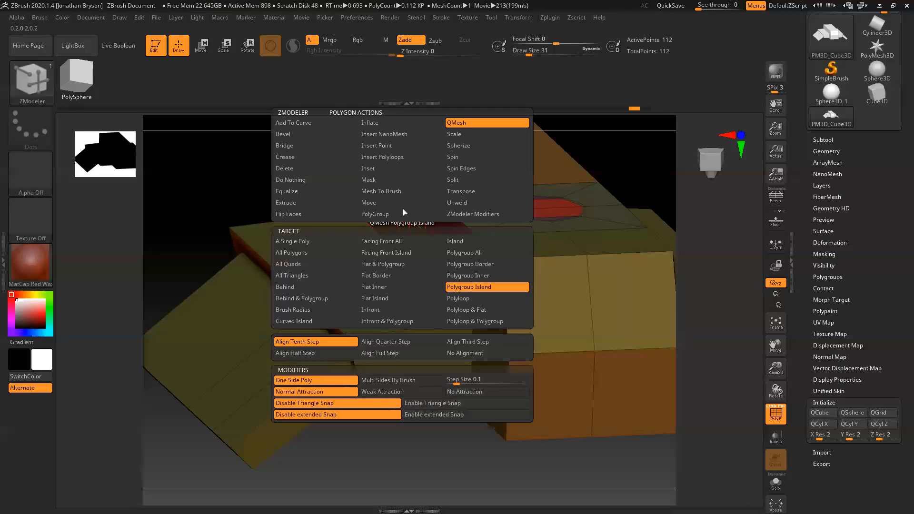
left_click(294, 242)
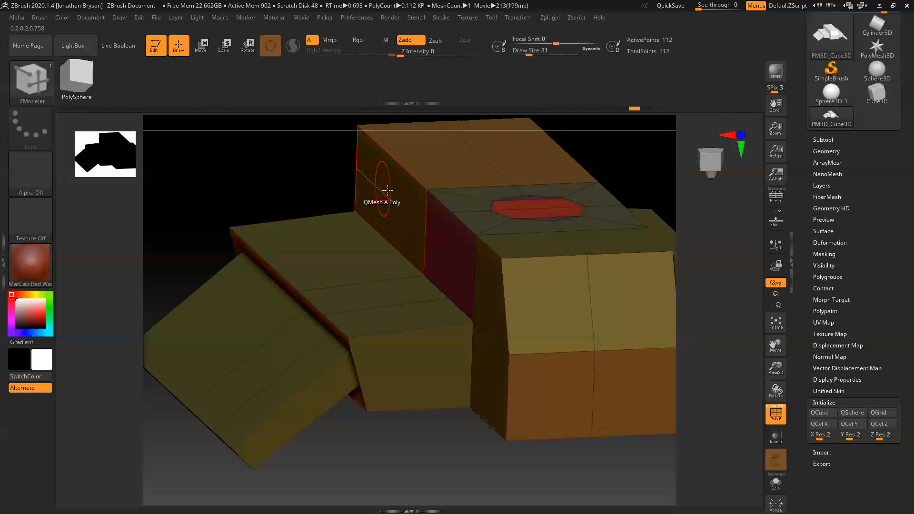
Try extruding the neighbouring side faces of the raised block outward one by one with QMesh on one side only.
left_click_drag(387, 190, 358, 192)
left_click_drag(433, 241, 399, 240)
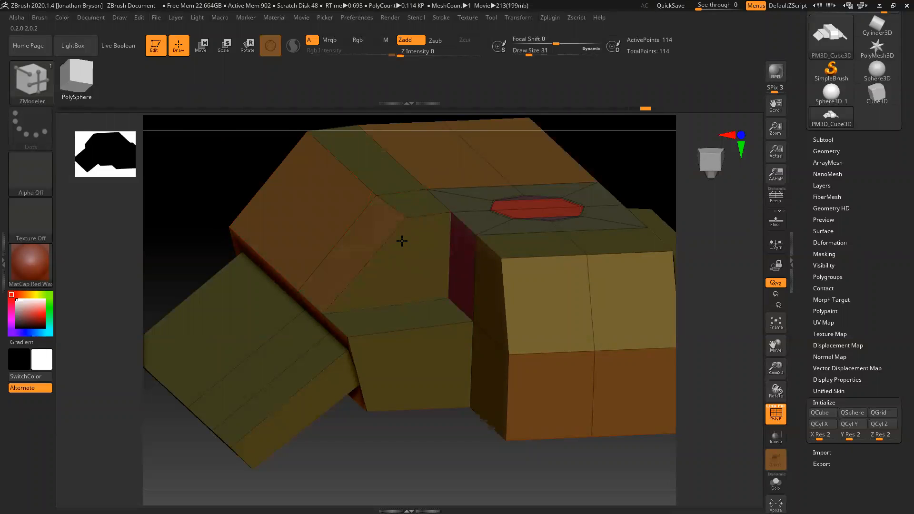
left_click_drag(459, 268, 420, 271)
left_click_drag(415, 476, 349, 448)
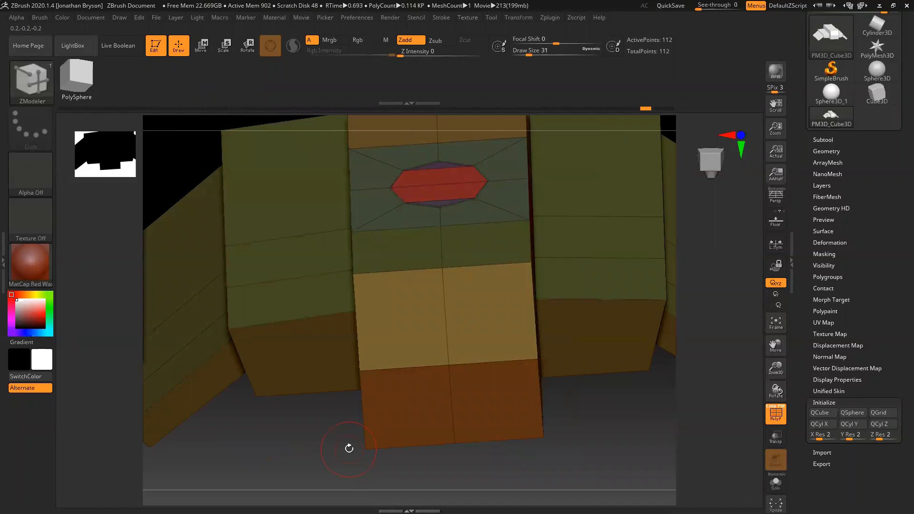
Extrude the raised block's side faces outward one by one with QMesh, symmetrically on both sides of the model.
left_click_drag(172, 155, 261, 184)
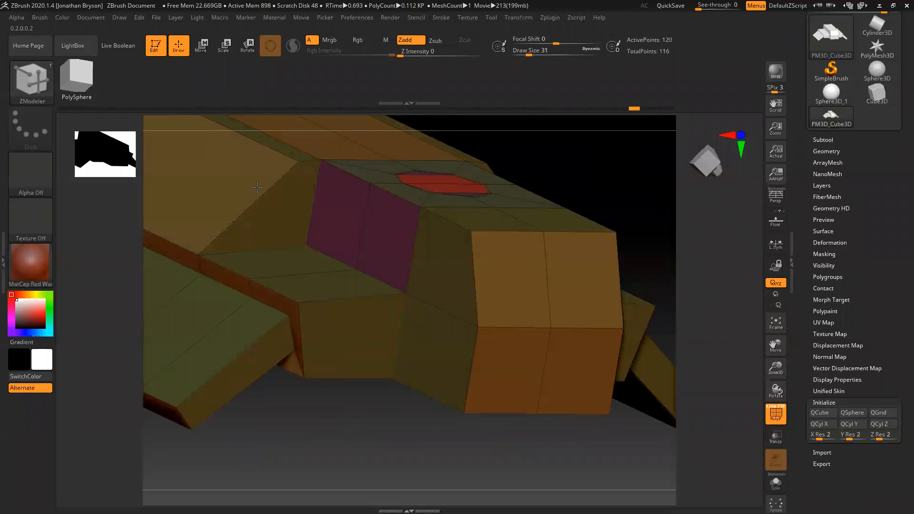
left_click(249, 187)
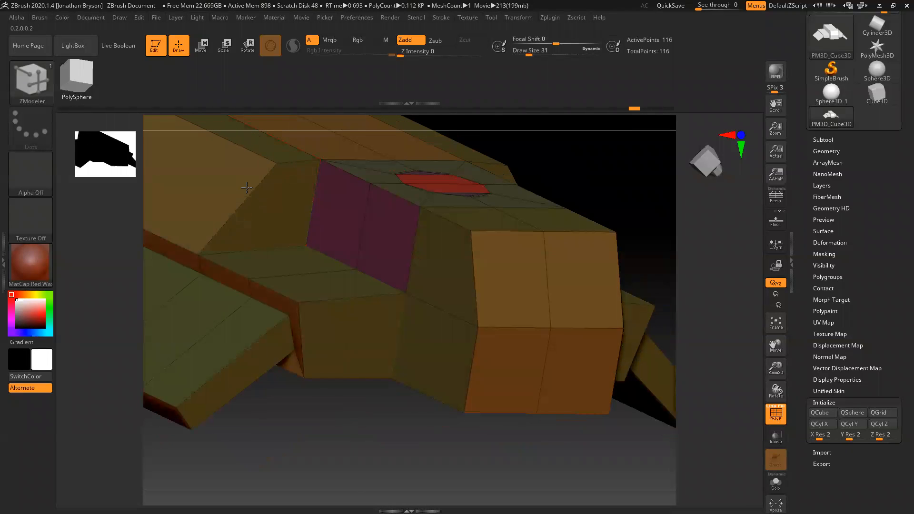
left_click(335, 206)
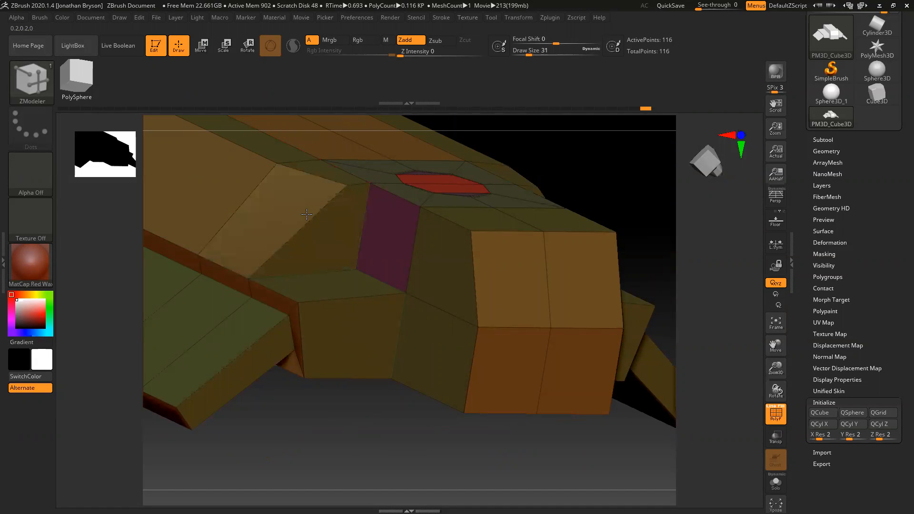
left_click_drag(387, 238, 351, 241)
From the front view, mask the extruded faces' upper outer corner points and invert the mask.
left_click_drag(345, 430, 295, 347)
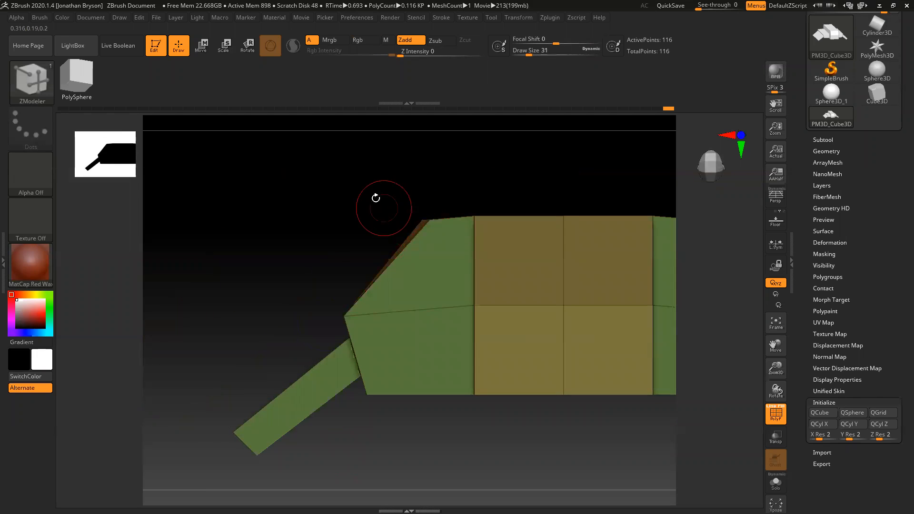
key("ctrl")
left_click_drag(431, 232, 444, 230, "ctrl")
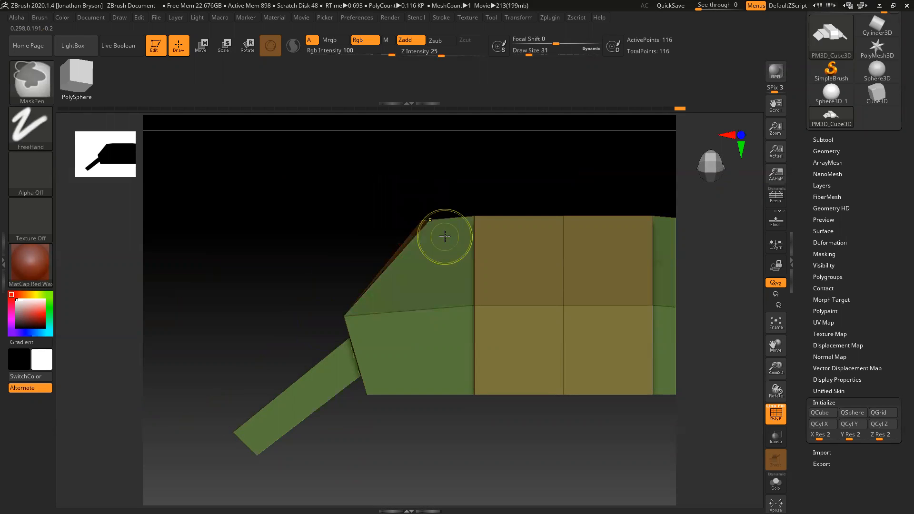
left_click(263, 245, "ctrl")
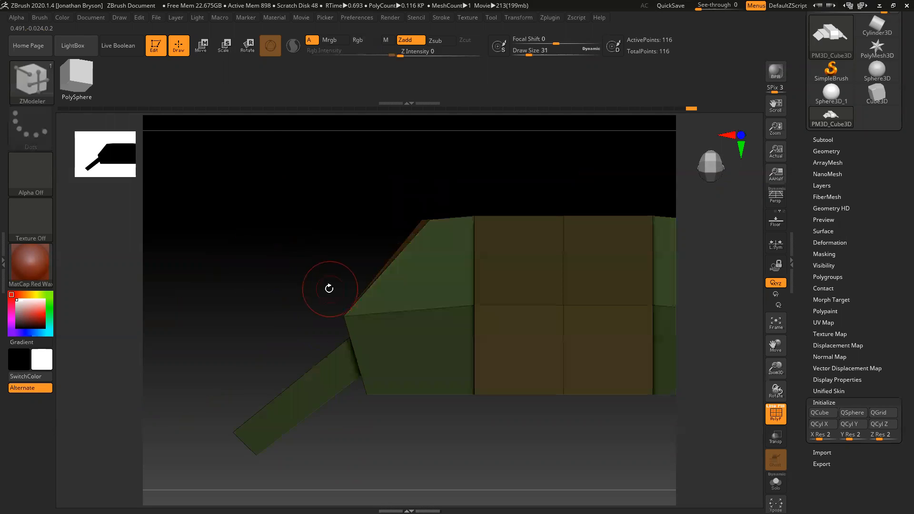
Switch to the Move gizmo and place it on the unmasked upper outer corner points of the extruded side faces.
left_click(200, 51)
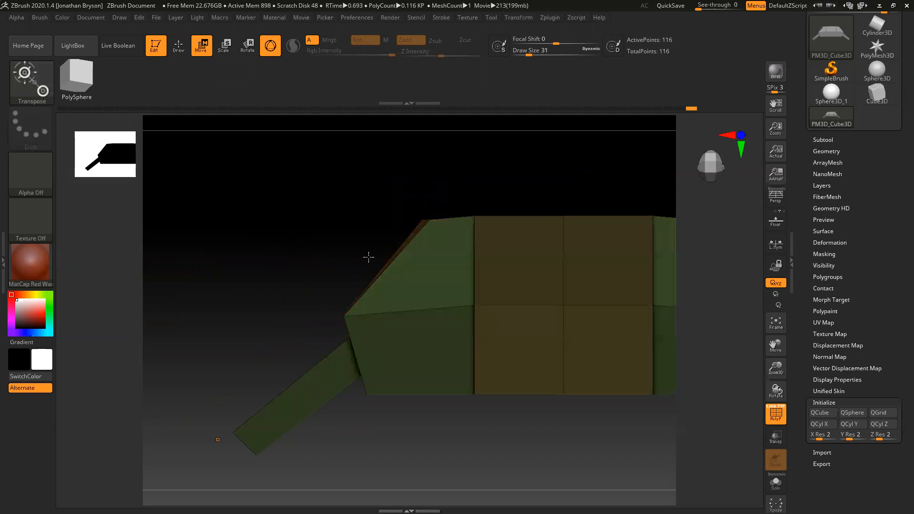
left_click_drag(346, 259, 305, 409)
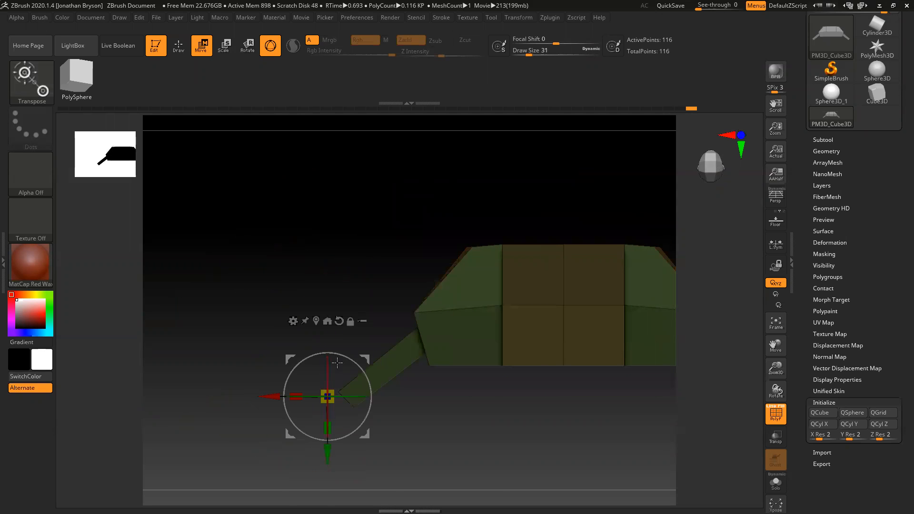
left_click_drag(363, 354, 501, 205, "alt")
left_click_drag(317, 312, 467, 380, "alt")
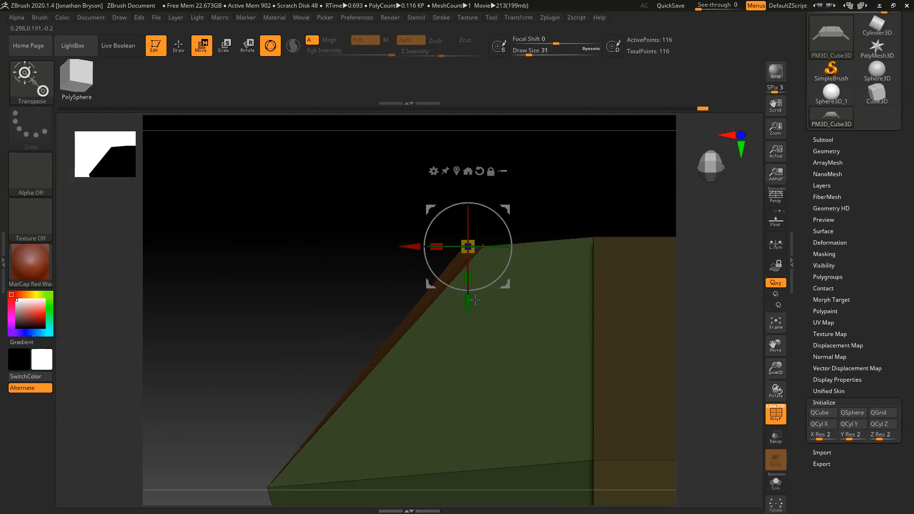
Try to scale the unmasked corner points along X to line up the sloped side faces.
left_click_drag(315, 270, 306, 258)
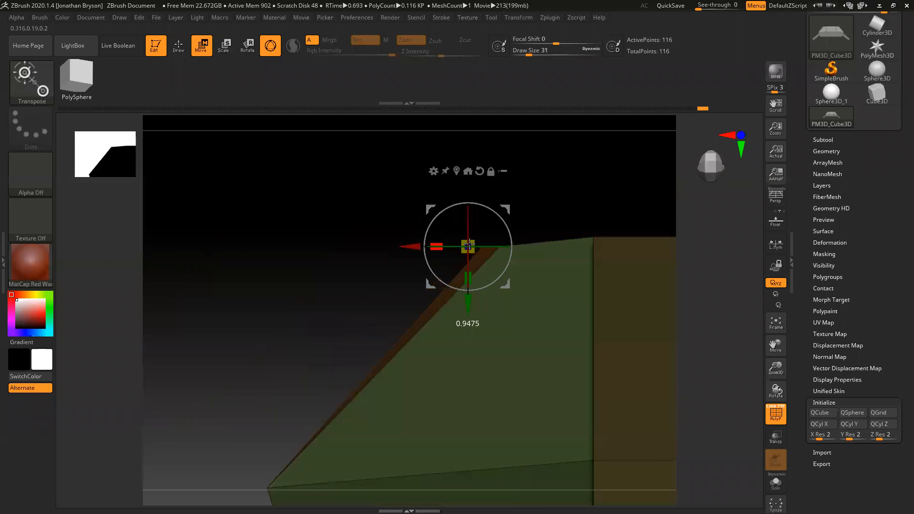
key("ctrl")
mouse_move(379, 301)
left_mouse_down()
mouse_move(173, 302)
mouse_move(49, 278)
mouse_move(356, 299)
left_mouse_up()
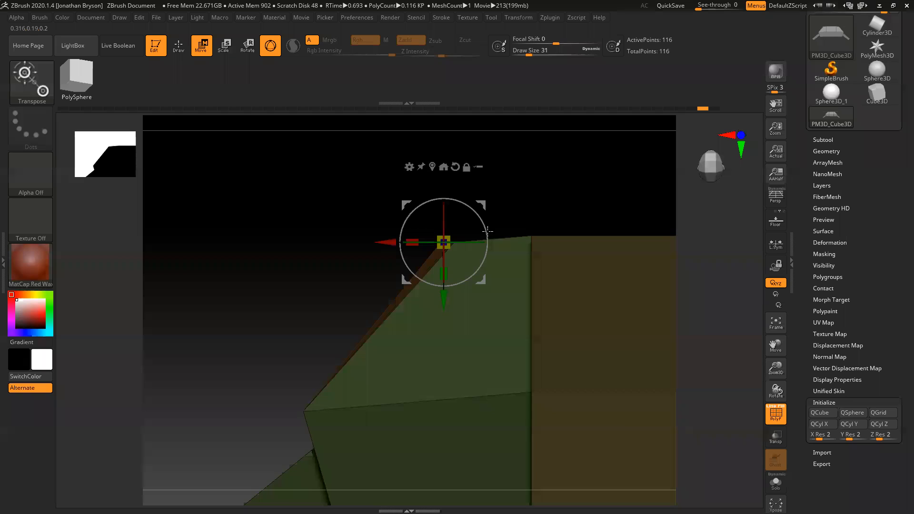
left_click_drag(408, 237, 424, 239)
key("ctrl+z")
Scale the unmasked upper corner points to about 0.97 along X so the sloped side faces line up.
left_click_drag(619, 188, 479, 176, "alt")
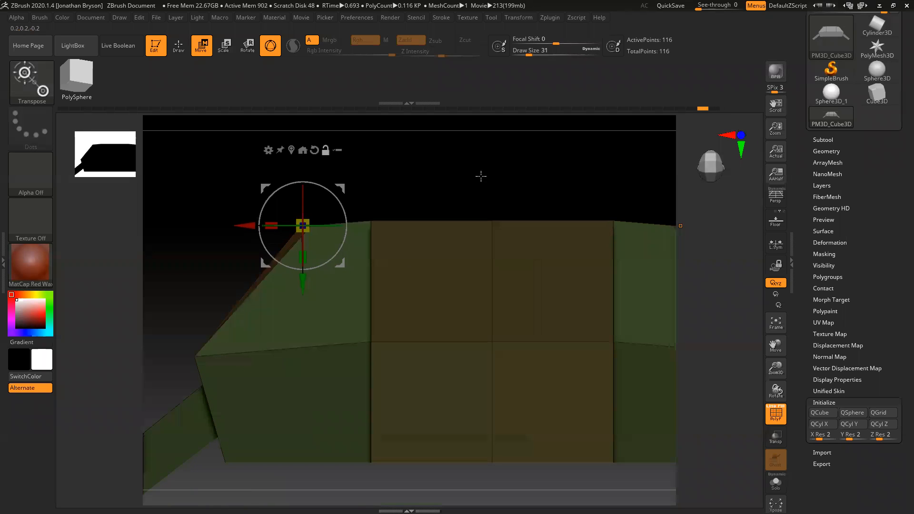
left_click_drag(569, 193, 638, 275, "alt")
left_click_drag(435, 184, 383, 268, "alt")
left_click_drag(401, 233, 396, 236)
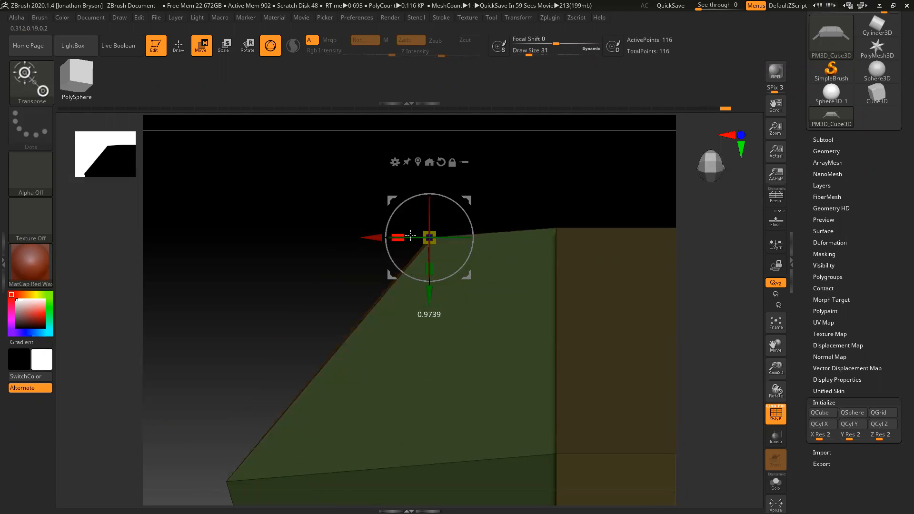
left_click_drag(285, 254, 403, 265)
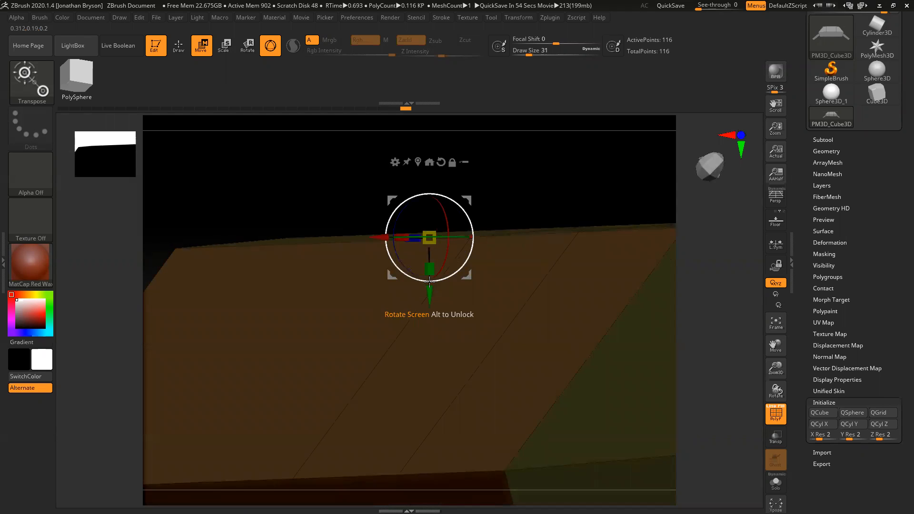
left_click_drag(433, 199, 379, 201)
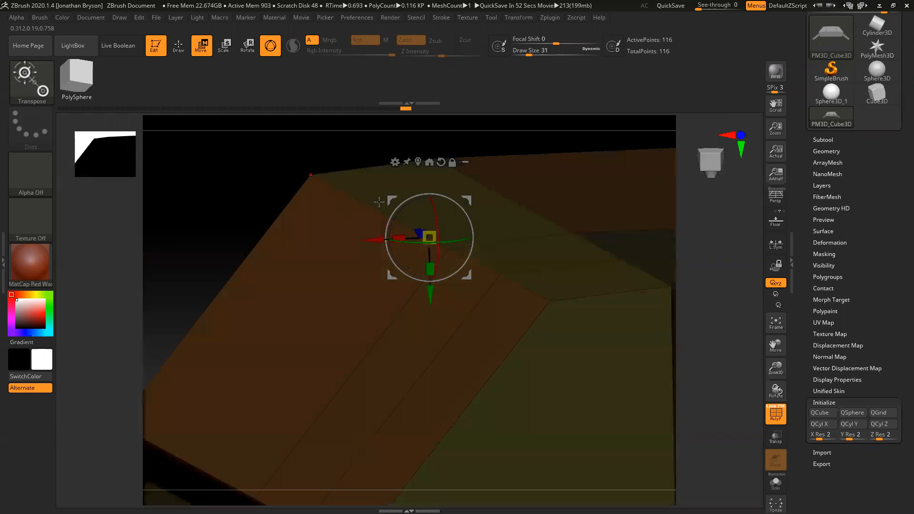
left_click_drag(252, 204, 257, 236, "shift")
left_click_drag(558, 167, 402, 165, "alt")
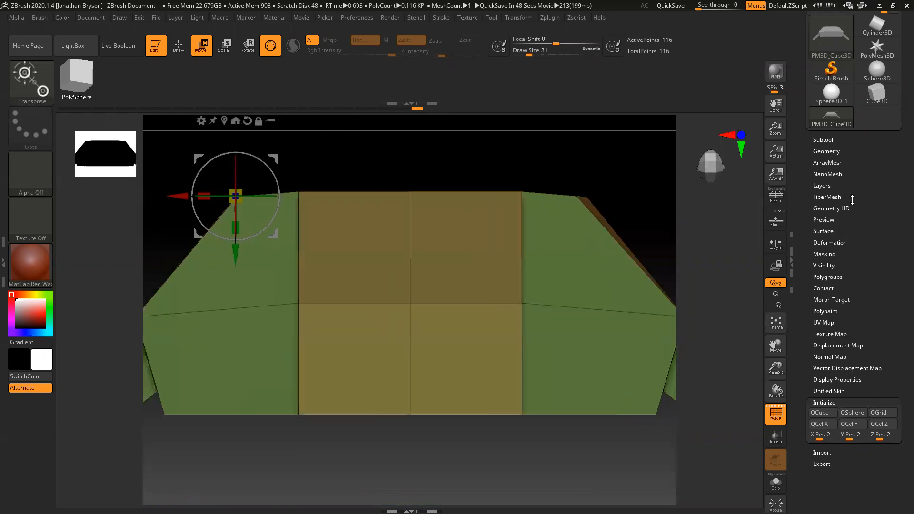
Apply Mirror And Weld to the model and flip it side to side with the Mirror deformation.
left_click(826, 151)
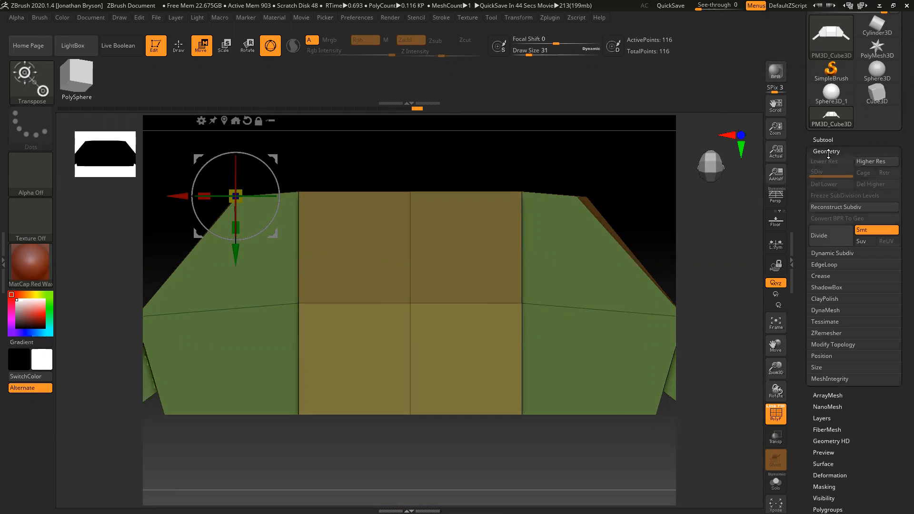
left_click(835, 345)
left_click(837, 379)
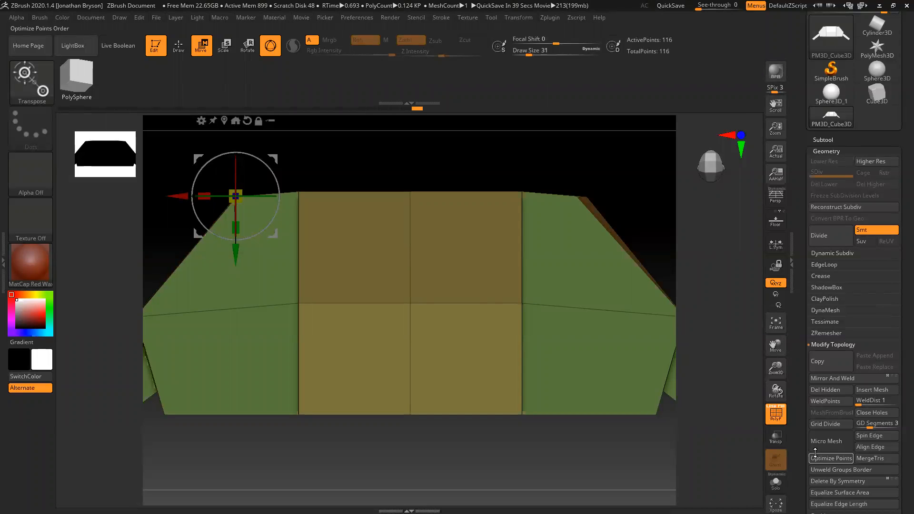
left_click_drag(795, 446, 791, 347)
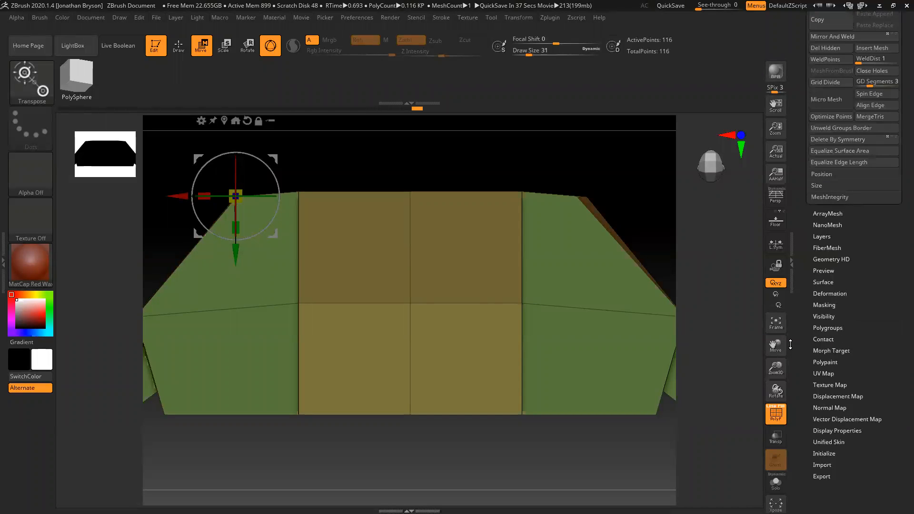
left_click(823, 293)
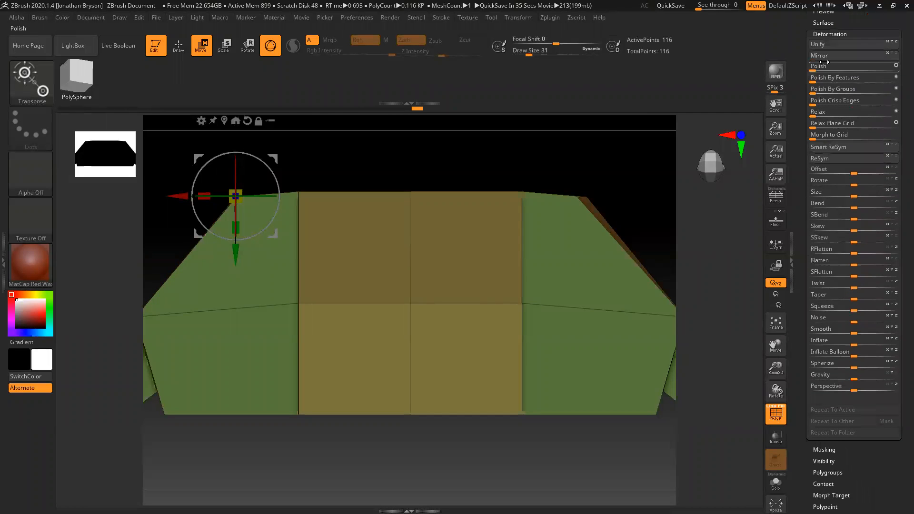
left_click(823, 56)
Apply Mirror And Weld again to copy the corrected slope across, and inspect the model from the side.
scroll(819, 72, "up", 5)
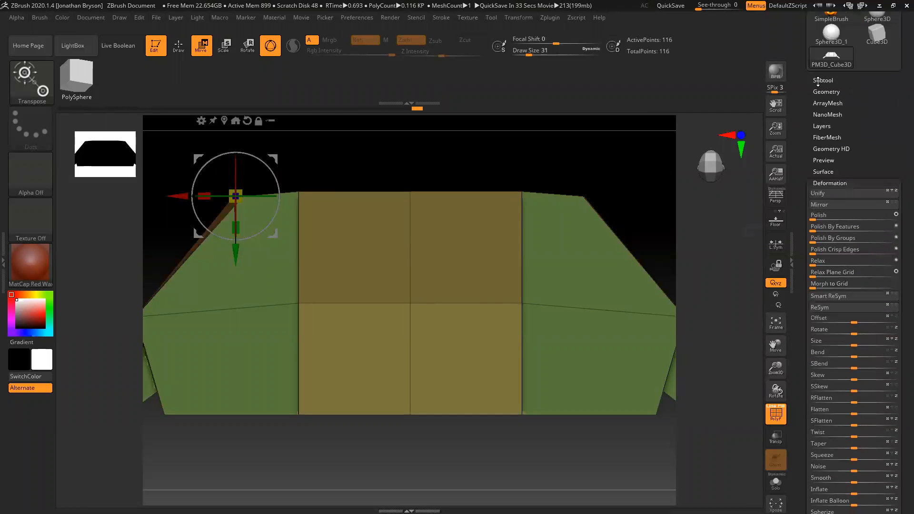
left_click(823, 92)
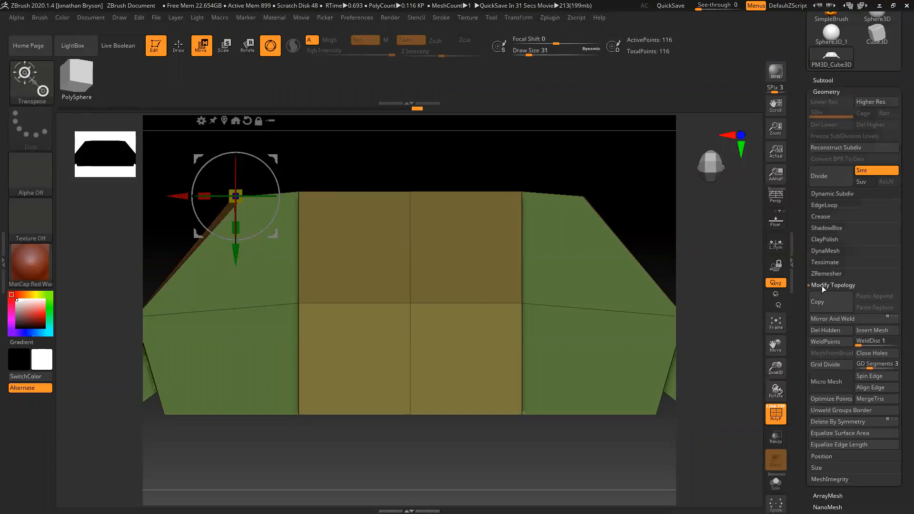
left_click(826, 318)
mouse_move(467, 134)
left_mouse_down()
mouse_move(490, 131)
mouse_move(477, 159)
mouse_move(470, 128)
left_mouse_up()
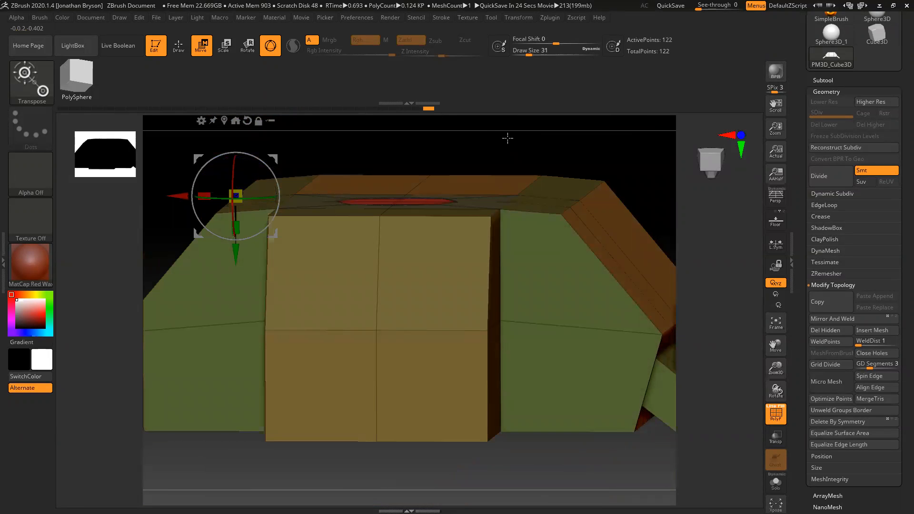
left_click_drag(504, 143, 462, 141)
left_click_drag(390, 164, 583, 165)
left_click_drag(657, 258, 633, 237, "alt")
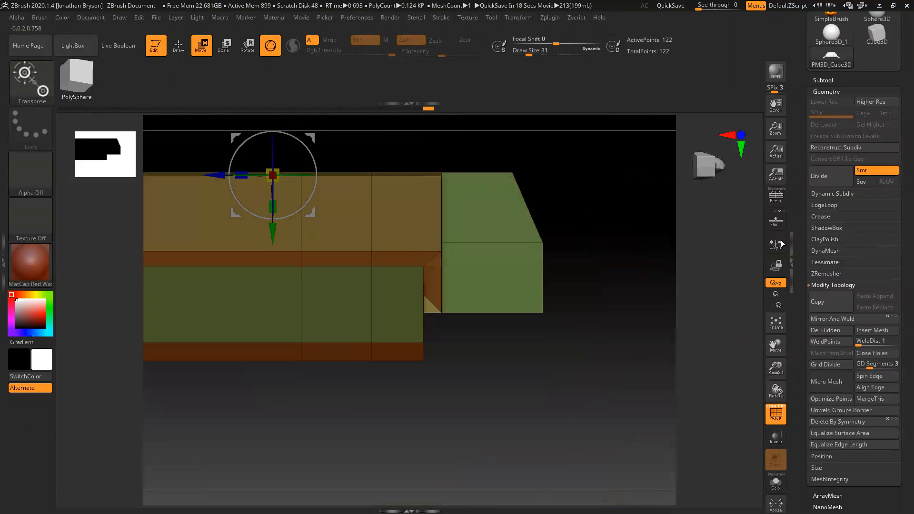
Append a Cylinder3D as a new subtool of the cube model.
left_click(820, 81)
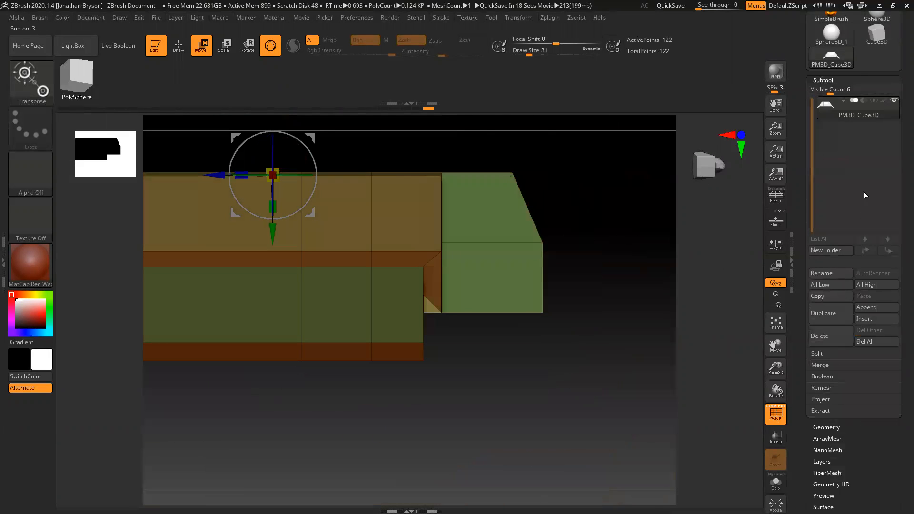
left_click(873, 308)
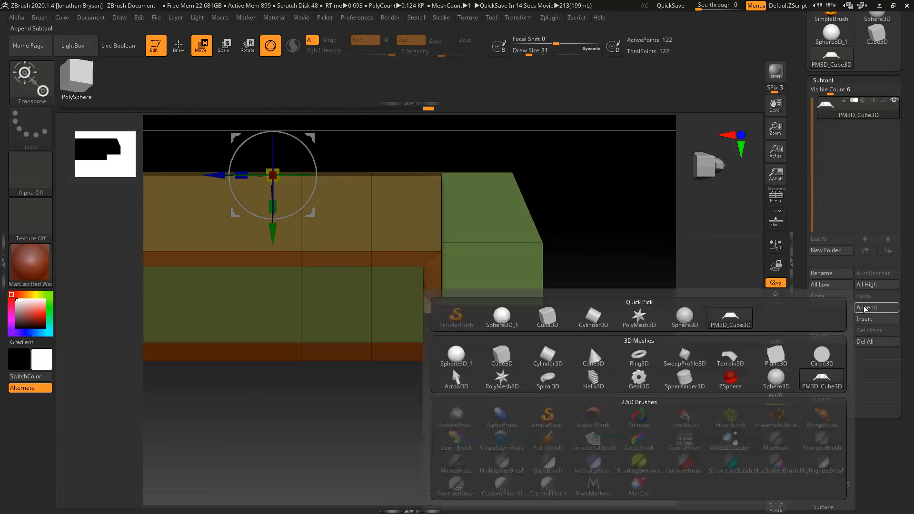
left_click(544, 352)
left_click_drag(696, 381, 571, 364)
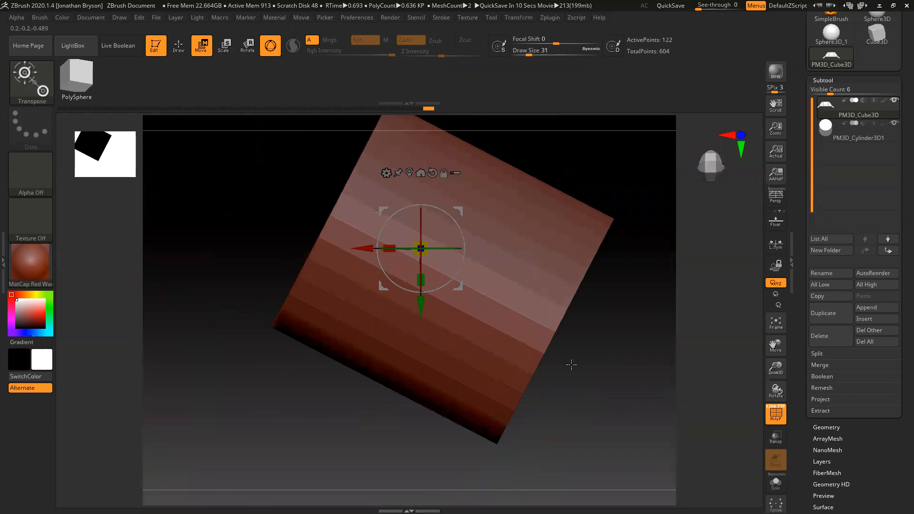
mouse_move(391, 216)
left_mouse_down()
mouse_move(380, 227)
mouse_move(381, 217)
left_mouse_up()
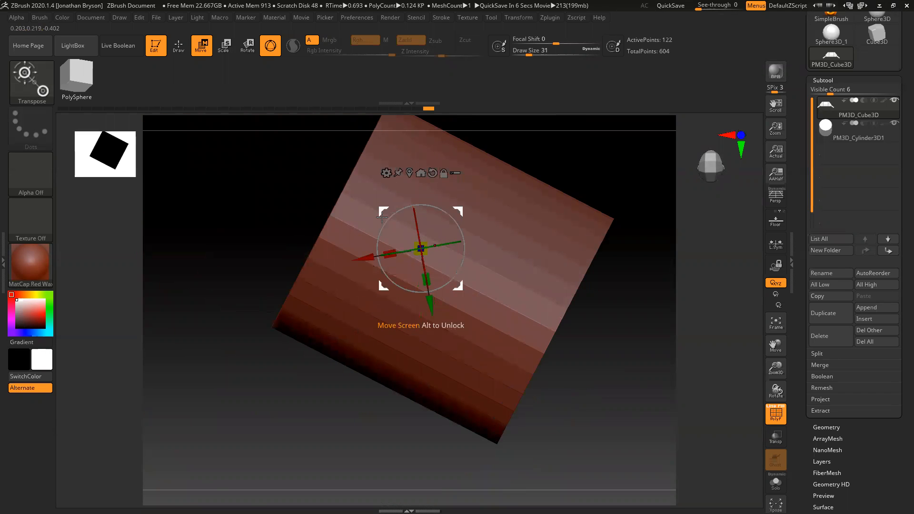
Try to straighten the appended high-resolution cylinder by rotating it with the gizmo.
left_click(825, 131)
left_click_drag(437, 234, 408, 238)
left_click_drag(305, 335, 891, 258)
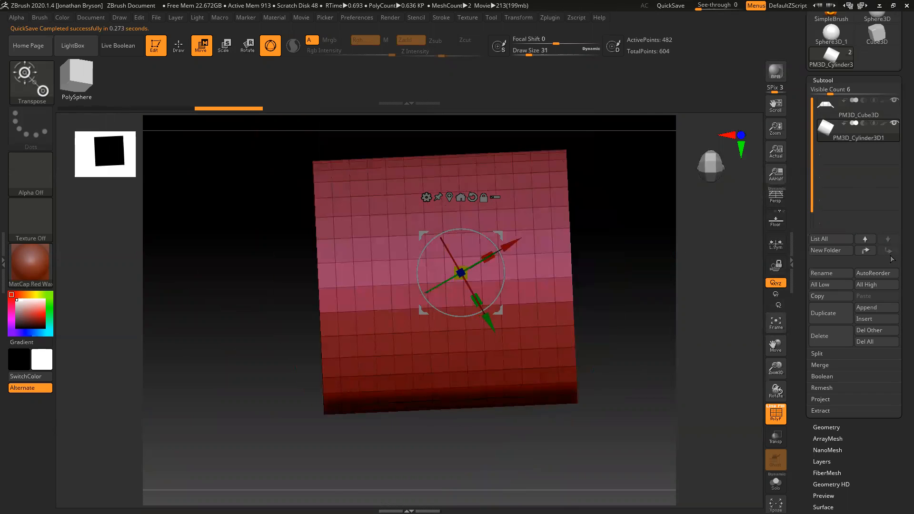
left_click(829, 117)
left_click(871, 308)
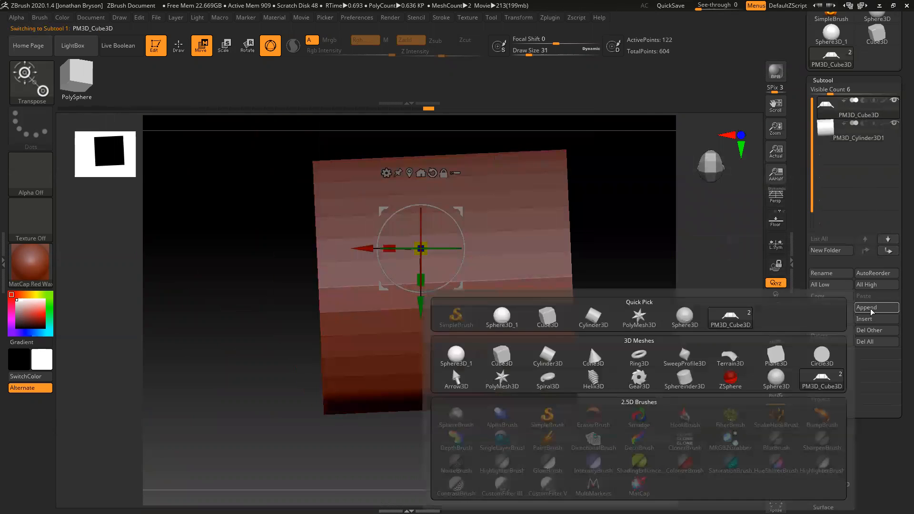
left_click(871, 307)
Select the cylinder subtool and reinitialize it as a QCyl X with a resolution of 2 on all axes.
left_click(539, 244, "alt")
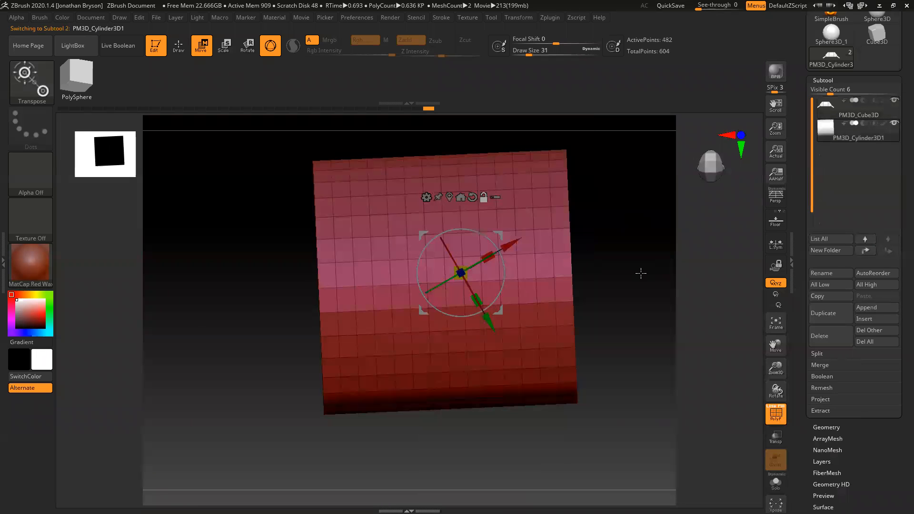
left_click_drag(802, 358, 821, 256)
left_click(824, 318)
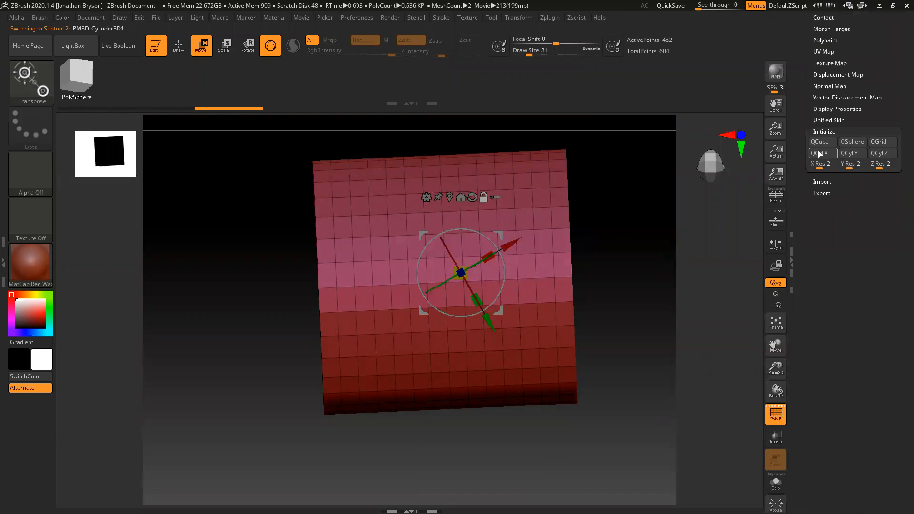
left_click(823, 153)
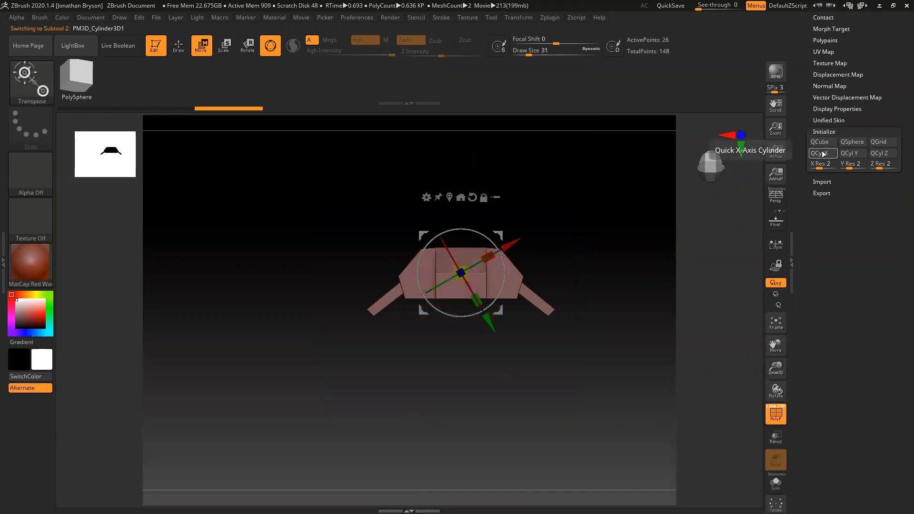
left_click_drag(457, 366, 608, 271)
left_click_drag(628, 329, 590, 347)
left_click_drag(531, 382, 565, 441, "alt")
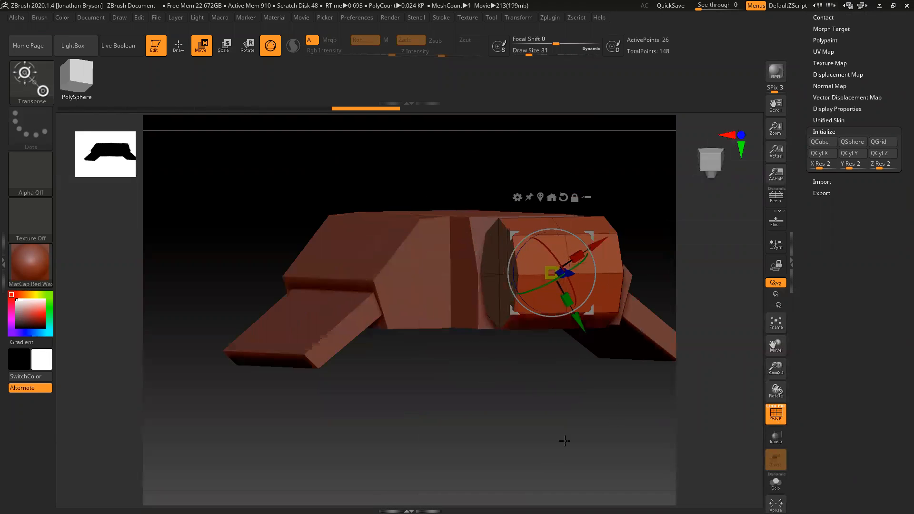
Reset the gizmo orientation and rotate the cylinder so its flat octagonal end faces the front.
left_click_drag(515, 423, 486, 399, "alt")
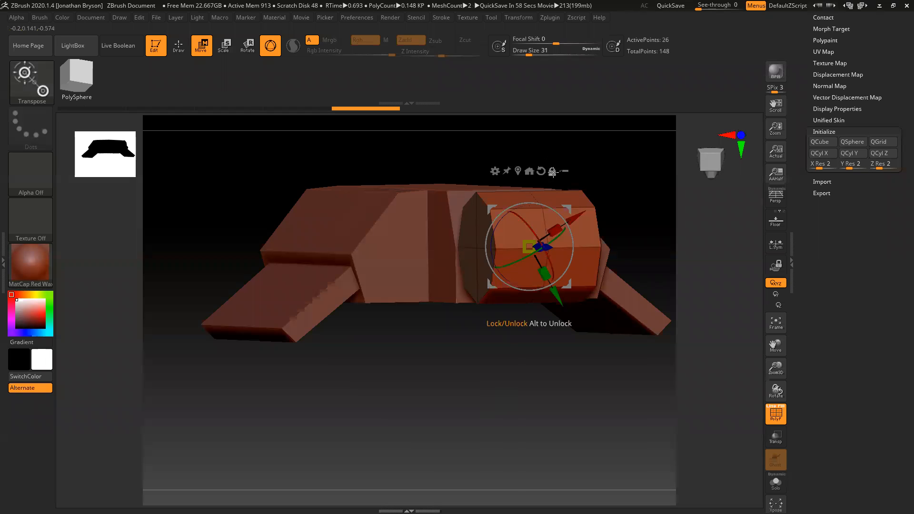
left_click(541, 170)
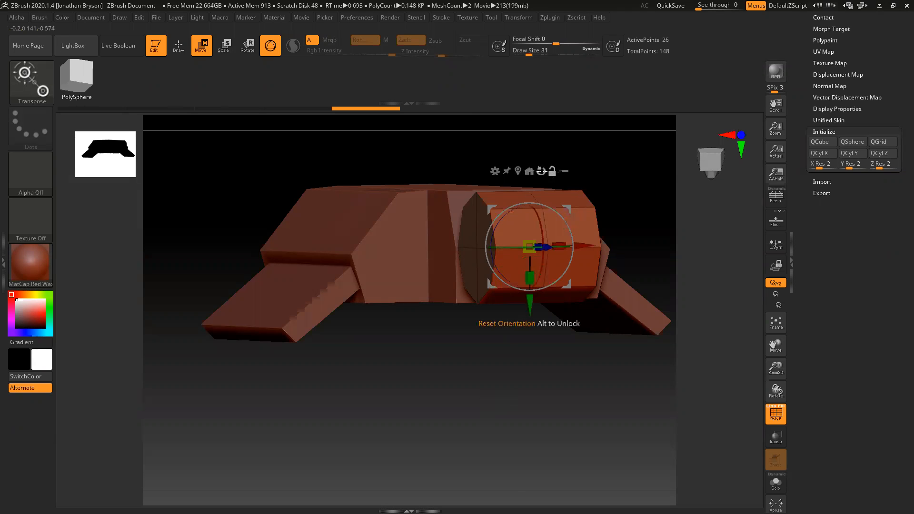
left_click_drag(589, 184, 496, 270)
mouse_move(563, 395)
left_mouse_down("shift")
mouse_move(542, 389)
mouse_move(580, 391)
left_mouse_up("shift")
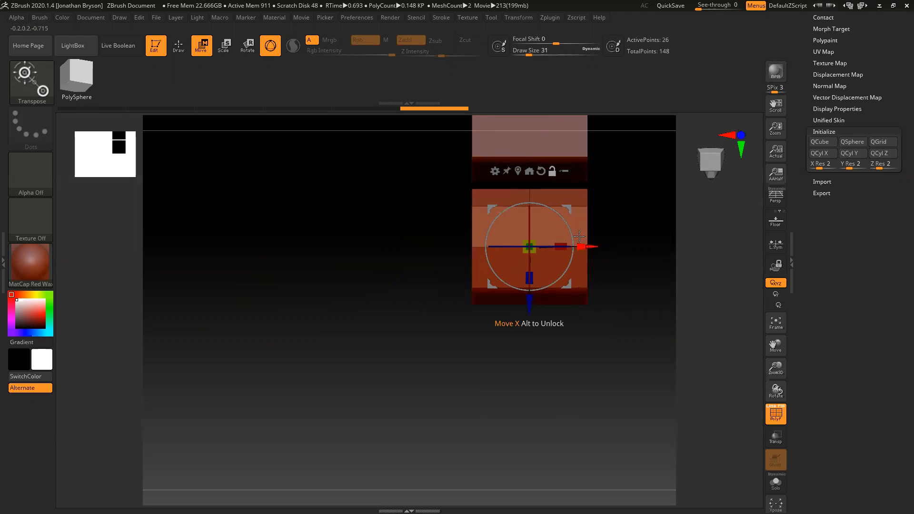
mouse_move(565, 220)
left_mouse_down()
mouse_move(504, 183)
mouse_move(511, 182)
left_mouse_up()
left_click(540, 171)
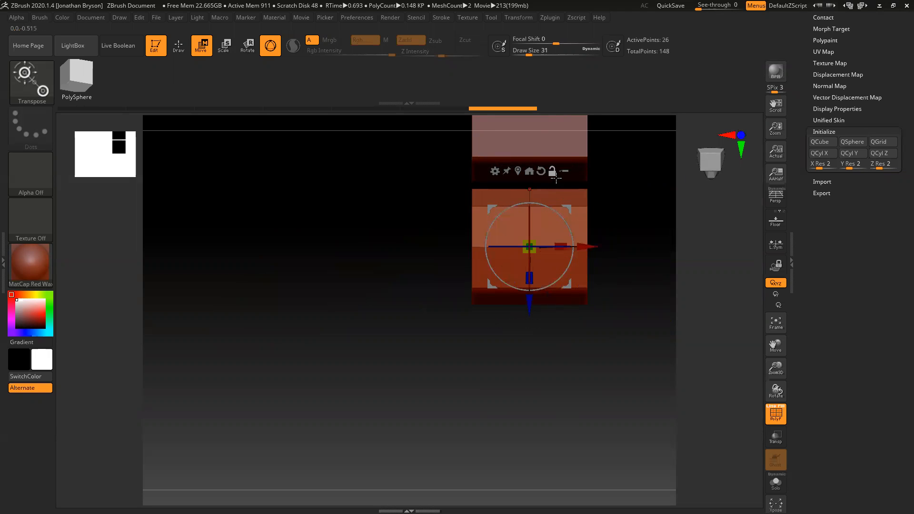
key("ctrl+z")
key("ctrl+shift+z")
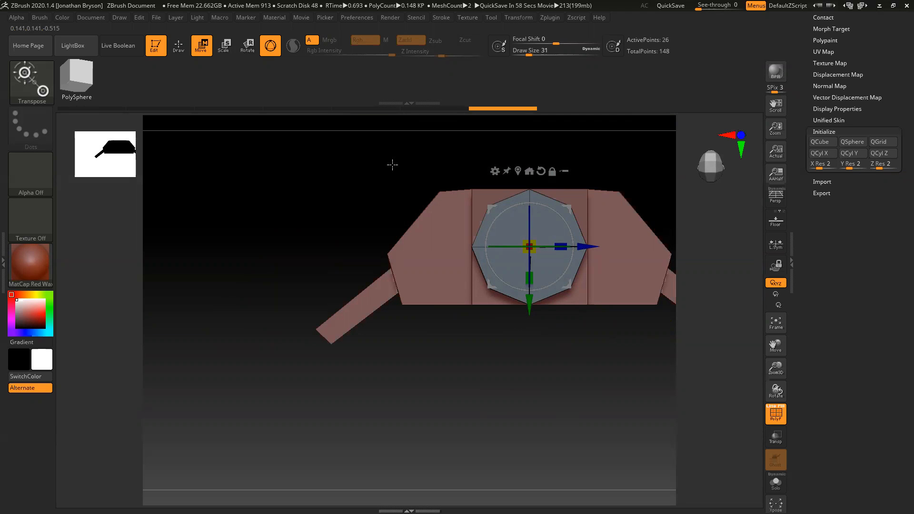
Scale the cylinder to be narrower and longer, and move it out in front of the body.
left_click_drag(370, 181, 496, 164)
left_click_drag(608, 161, 481, 232)
left_click_drag(552, 305, 314, 318)
left_click_drag(341, 244, 530, 326)
left_click_drag(371, 324, 550, 342)
left_click_drag(498, 388, 537, 418, "alt")
left_click_drag(582, 243, 520, 164)
key("ctrl+z")
left_click_drag(554, 376, 460, 335, "alt")
left_click_drag(404, 259, 504, 260)
left_click_drag(472, 229, 381, 284)
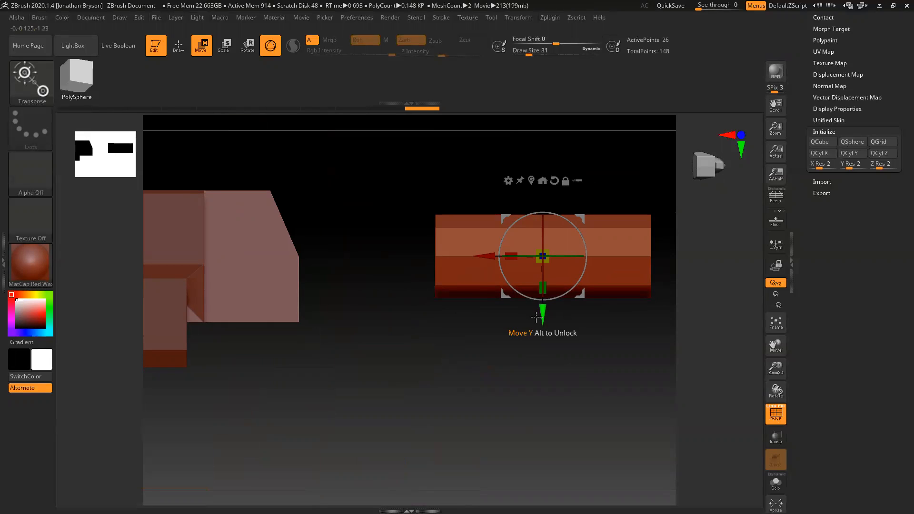
left_click_drag(533, 361, 517, 227, "alt")
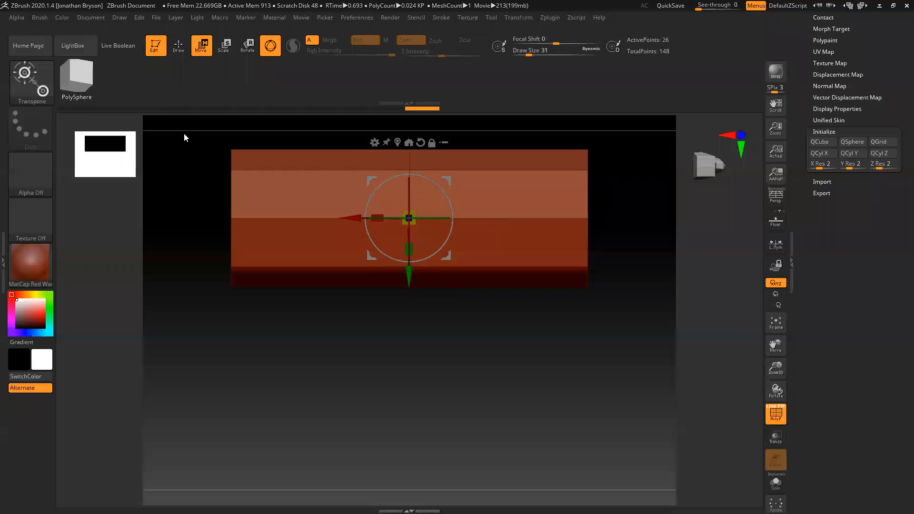
Insert three edge loops around the cylinder with the ZModeler edge Insert action, one near one end and two near the other.
left_click(178, 46)
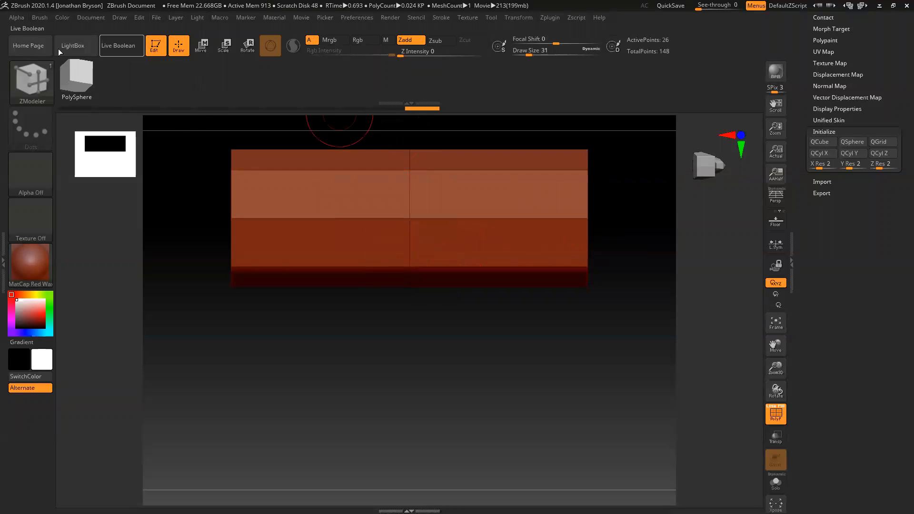
key("space")
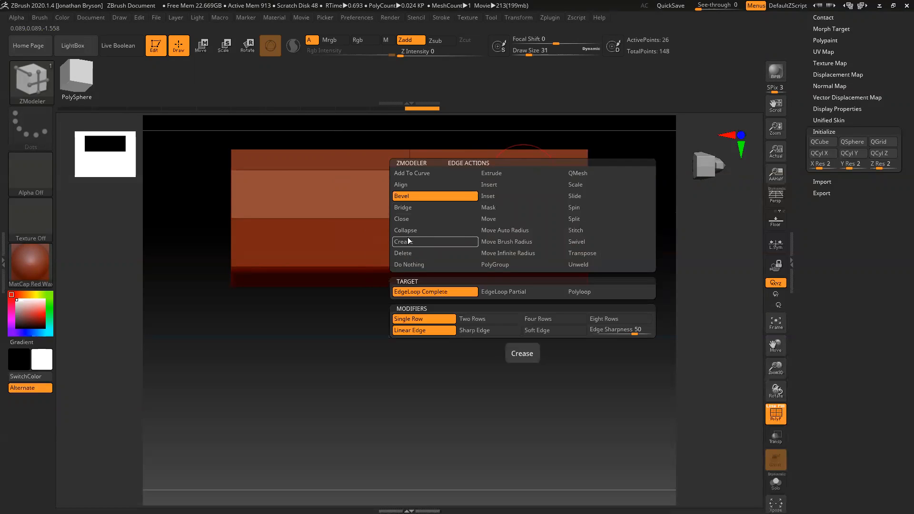
left_click(499, 184)
left_click(565, 172)
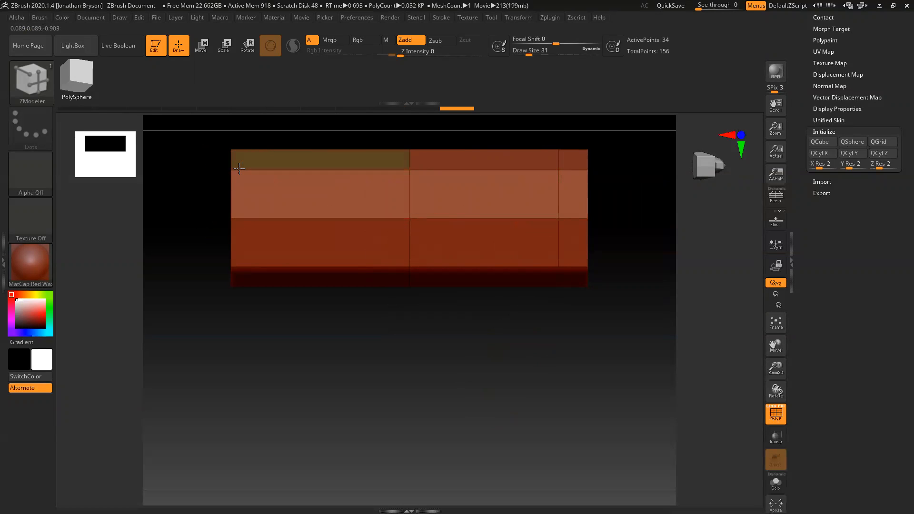
left_click_drag(239, 167, 234, 170)
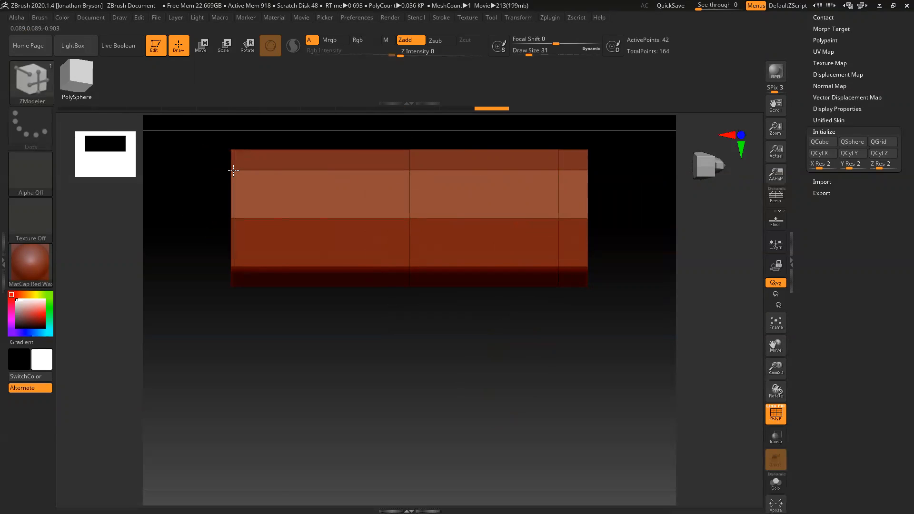
left_click(582, 169)
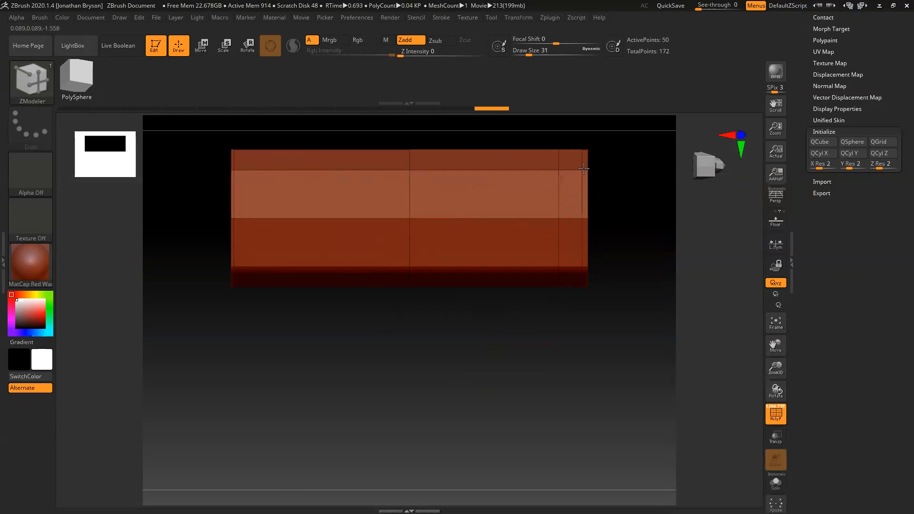
Inset the Polygroup Island on both octagonal end caps of the cylinder to leave an even rim around each.
left_click_drag(648, 216, 531, 232)
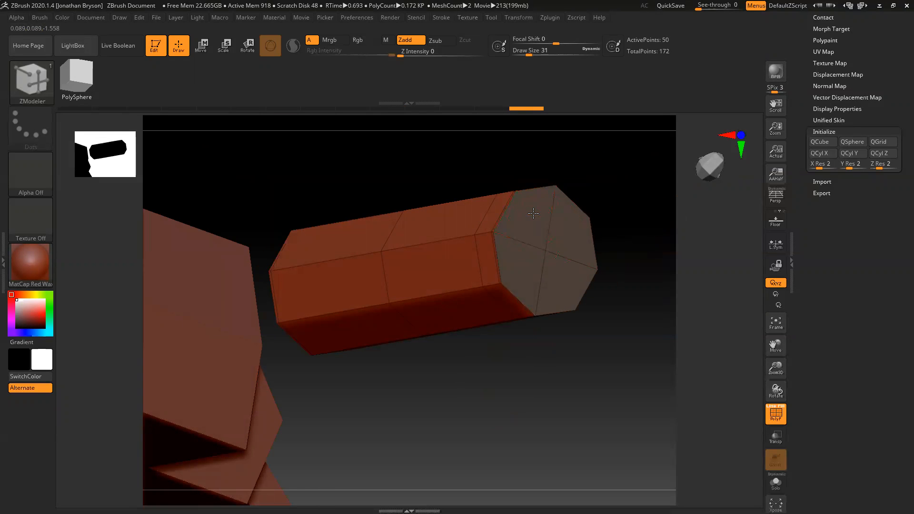
right_click(533, 214)
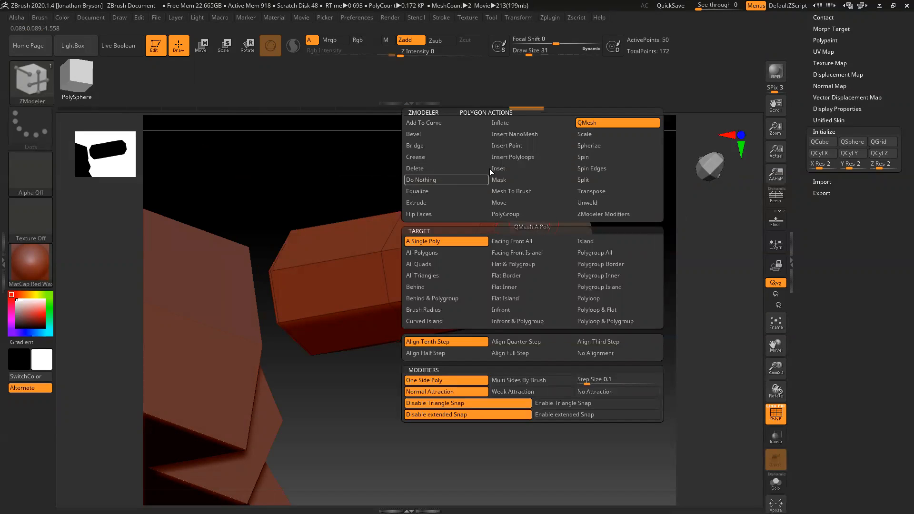
left_click(504, 169)
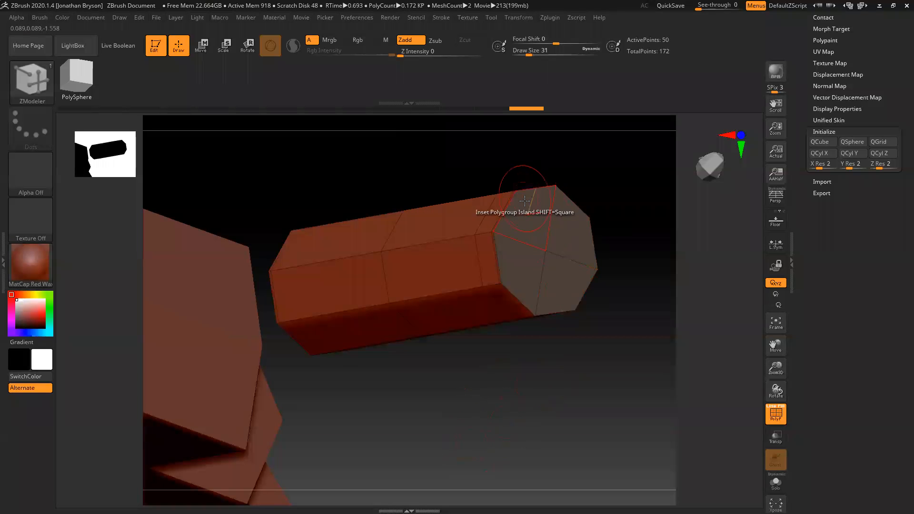
left_click_drag(536, 221, 545, 227)
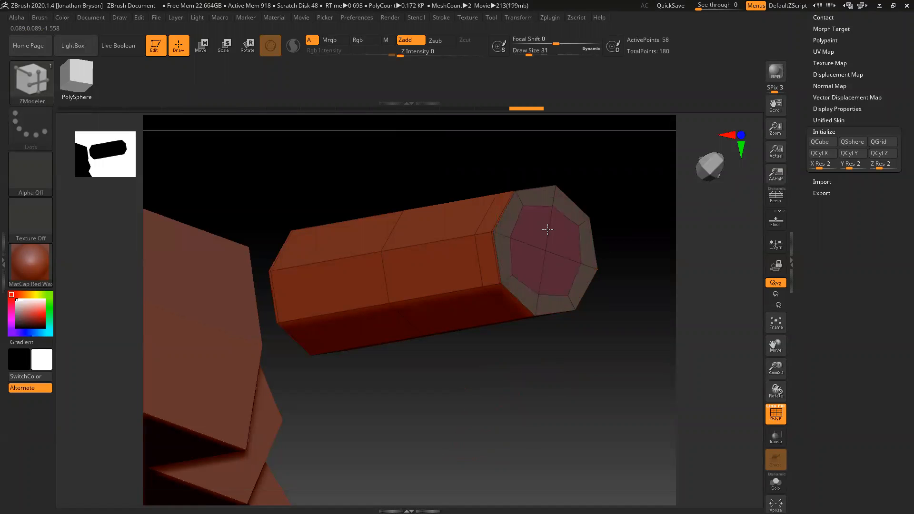
left_click_drag(474, 414, 528, 416)
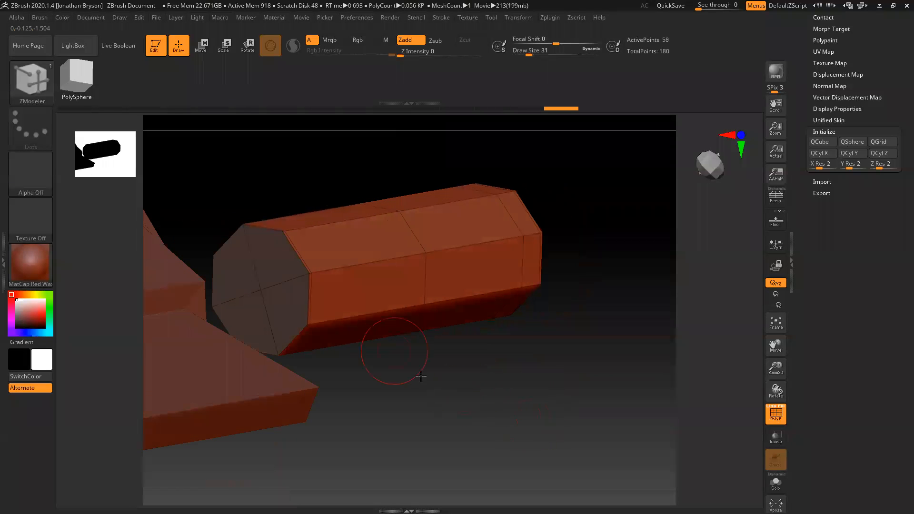
left_click_drag(271, 260, 284, 259)
left_click_drag(566, 409, 515, 381)
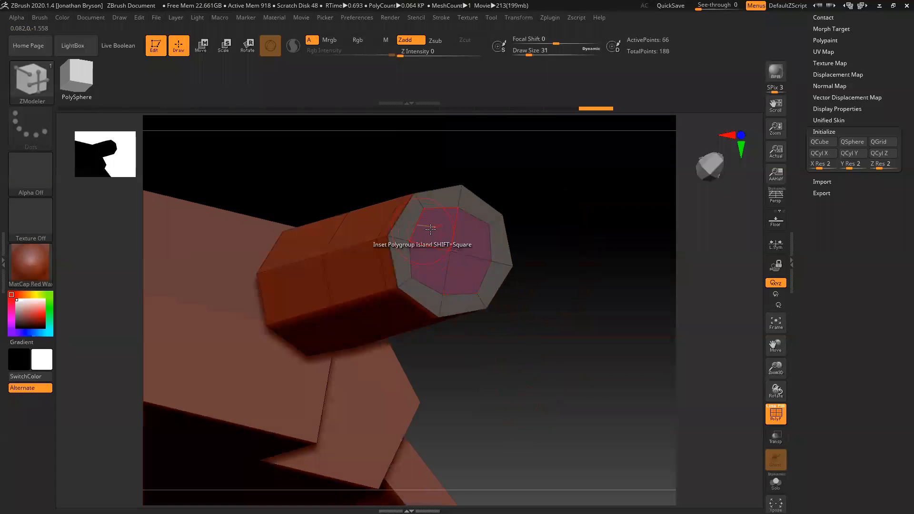
QMesh the inset cap's Polygroup Island through the full length of the cylinder to hollow it into an open tube.
key("space")
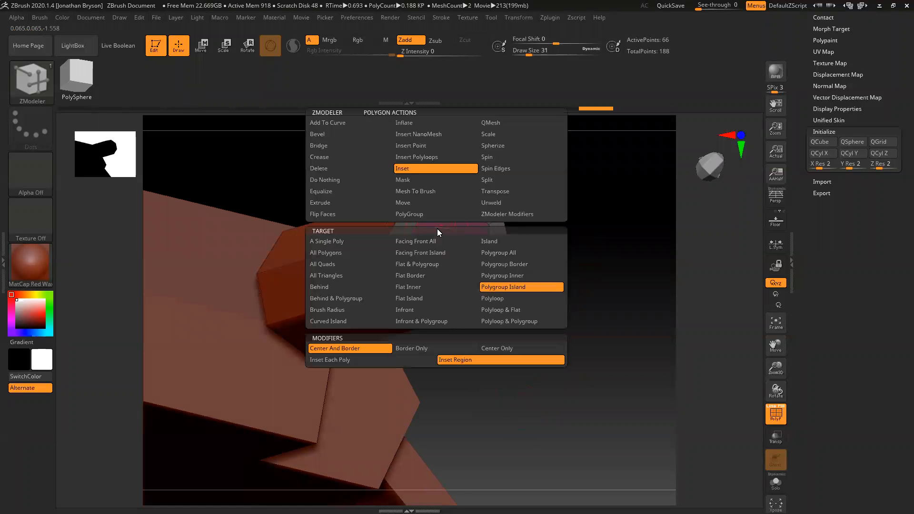
left_click(497, 123)
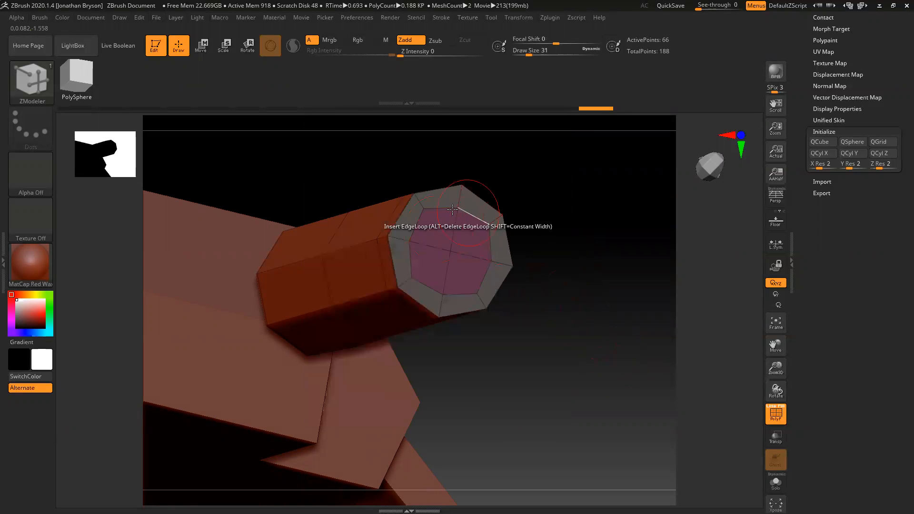
left_click_drag(540, 373, 420, 238)
key("ctrl+z")
key("space")
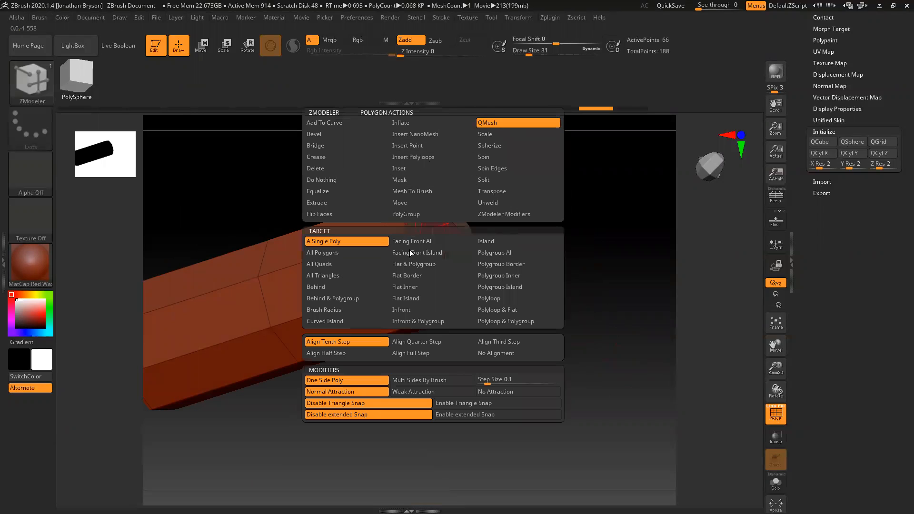
left_click(494, 286)
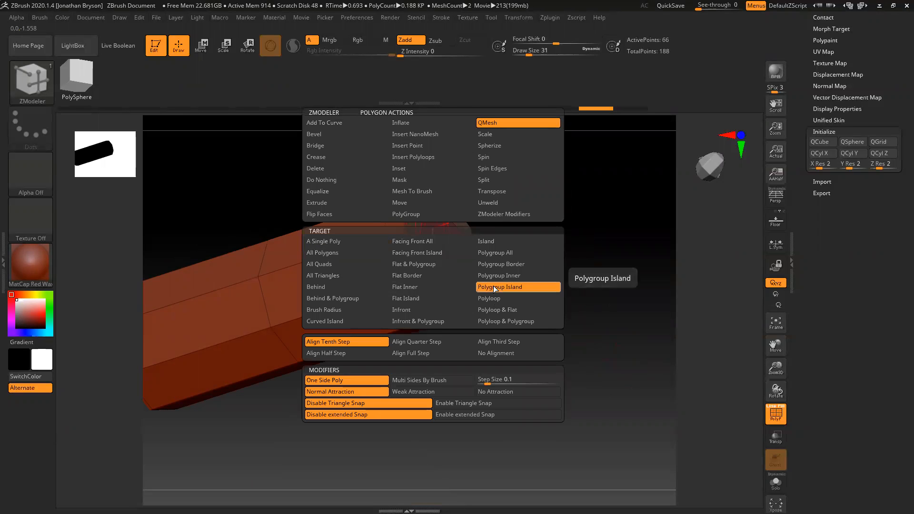
left_click_drag(430, 229, 244, 279)
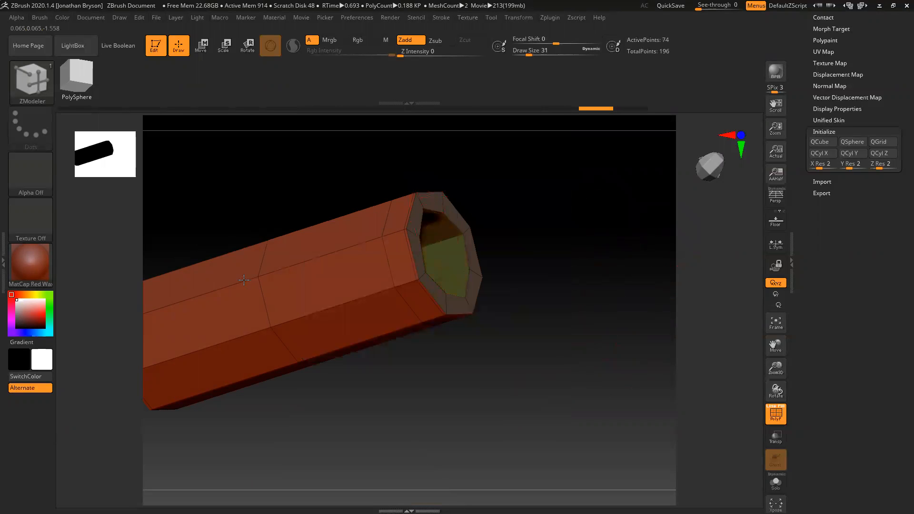
left_click_drag(367, 387, 434, 390)
left_click_drag(589, 353, 502, 383, "alt")
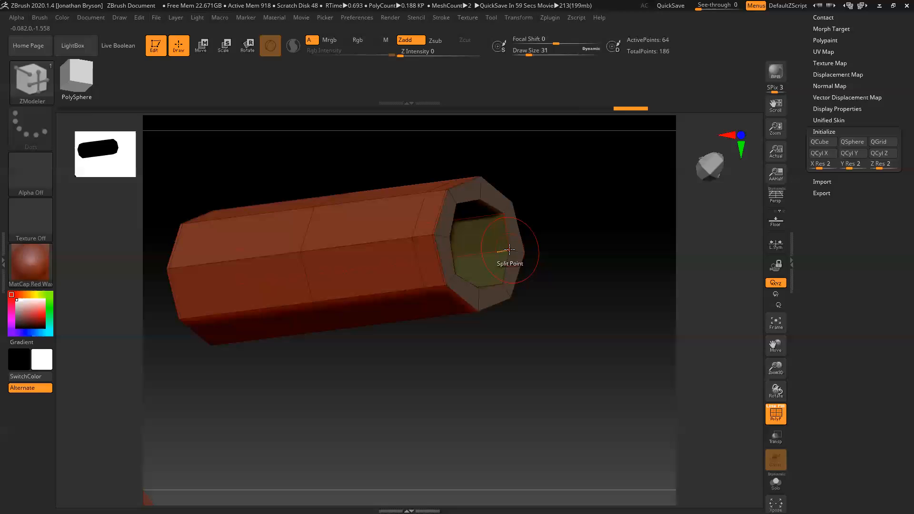
left_click_drag(520, 345, 605, 360)
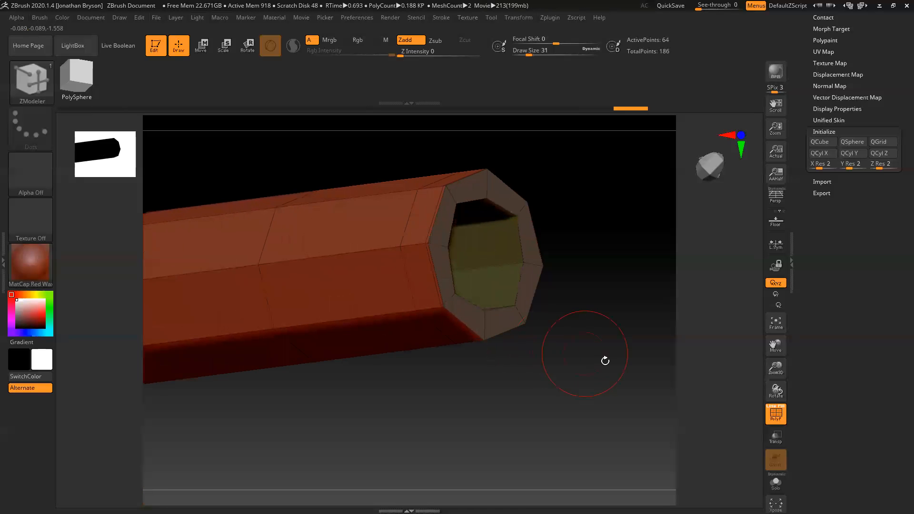
left_click_drag(553, 233, 599, 274, "alt")
Divide the hollow tube once to check how its rims smooth, and undo the subdivision.
left_click_drag(801, 40, 800, 124)
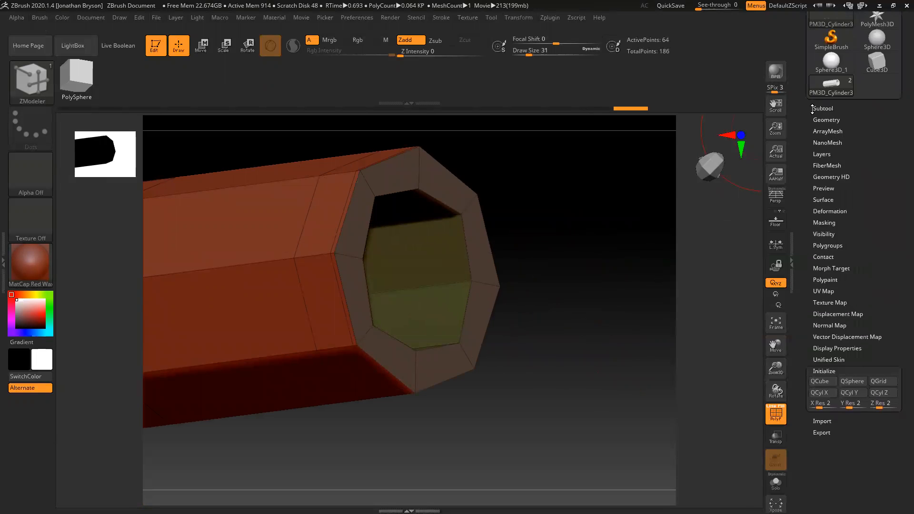
left_click(820, 107)
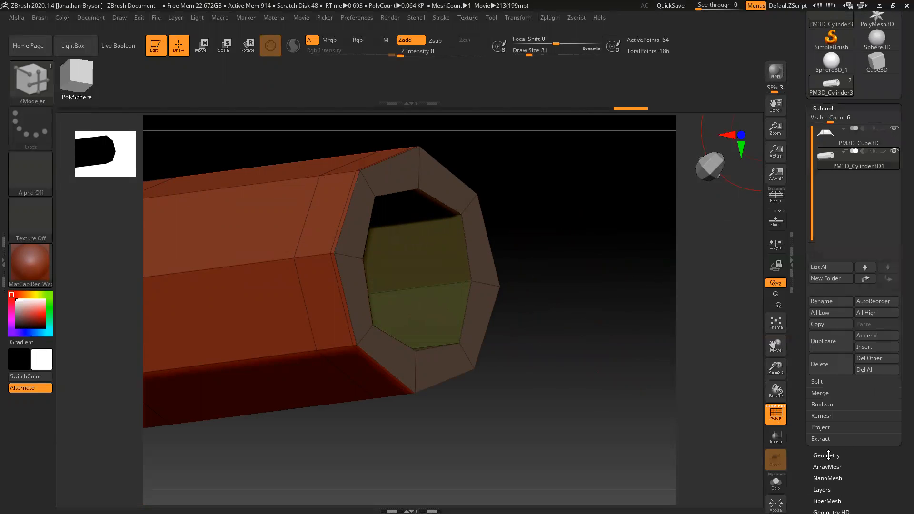
left_click(828, 455)
left_click(829, 209)
left_click_drag(563, 390, 576, 333)
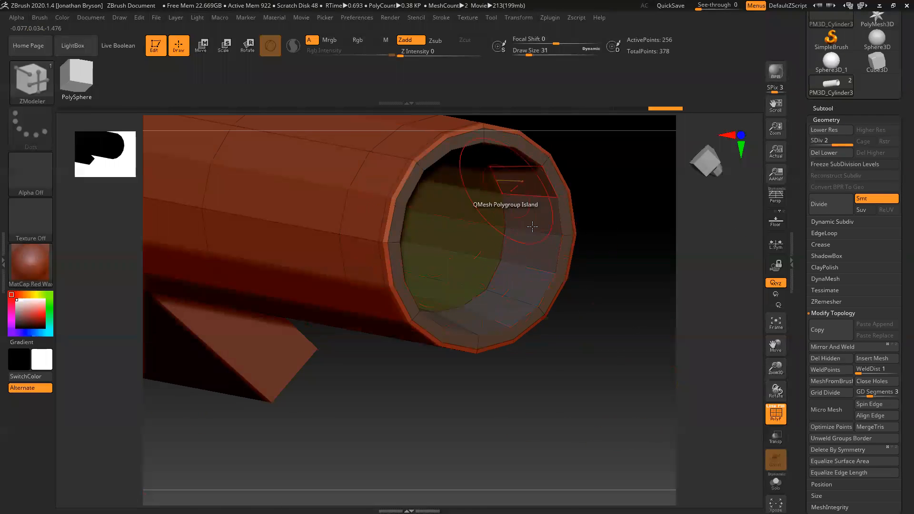
mouse_move(578, 383)
left_mouse_down()
mouse_move(551, 390)
mouse_move(587, 381)
mouse_move(616, 420)
mouse_move(605, 354)
left_mouse_up()
key("ctrl+z")
Insert supporting edge loops around the rim and just inside the opening at one end of the tube.
left_click_drag(636, 390, 609, 333)
left_click(495, 155)
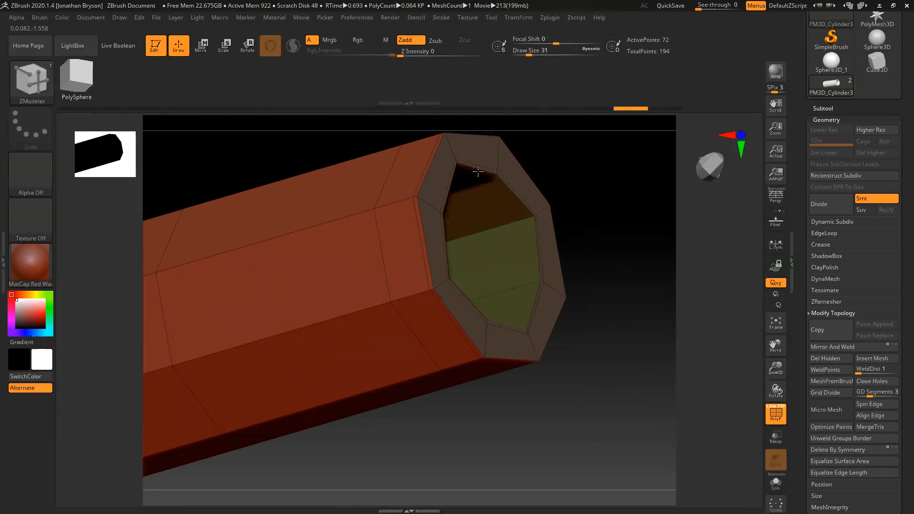
left_click(498, 149)
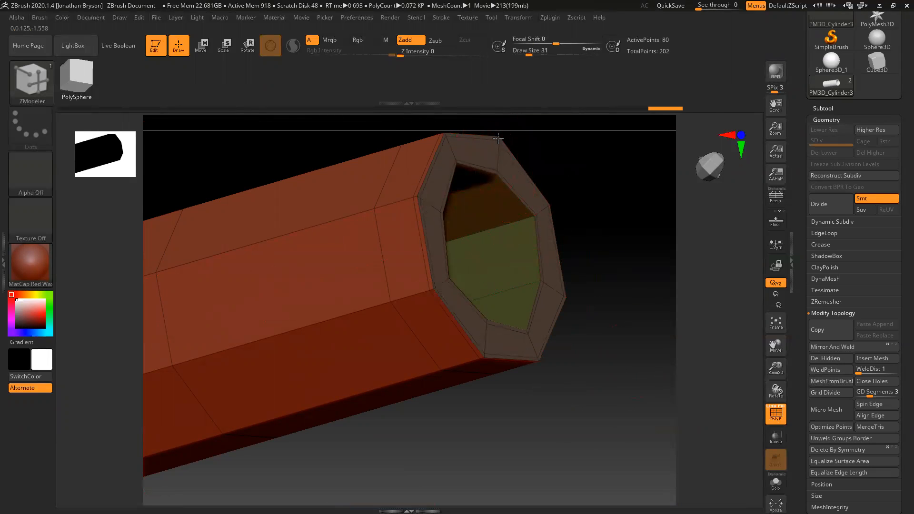
left_click_drag(621, 311, 523, 223)
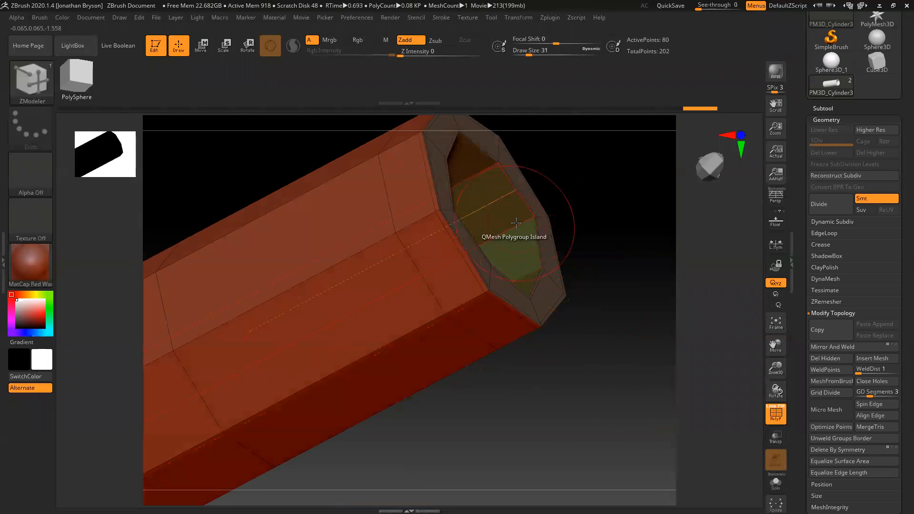
left_click(521, 222)
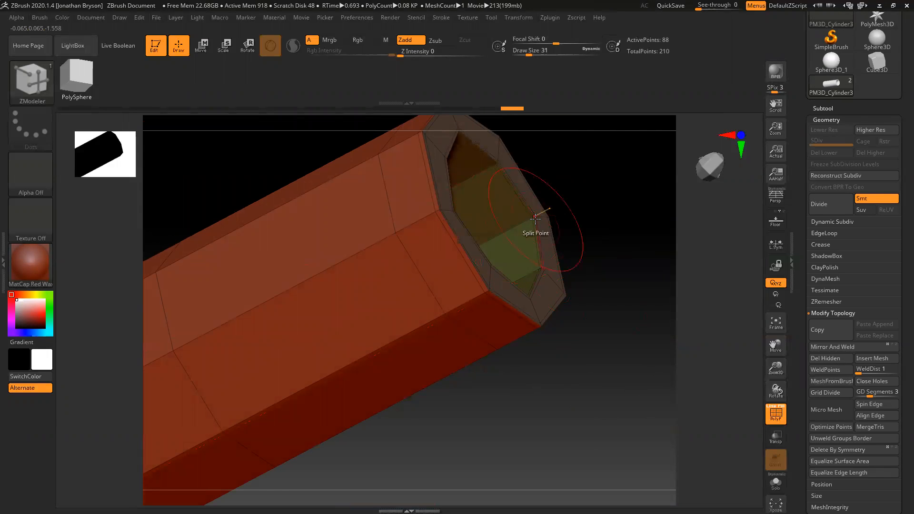
Add matching supporting edge loops inside the opening and around the rim at the opposite end of the tube.
left_click_drag(567, 169, 606, 166)
left_click_drag(228, 173, 364, 407)
left_click_drag(483, 415, 412, 446)
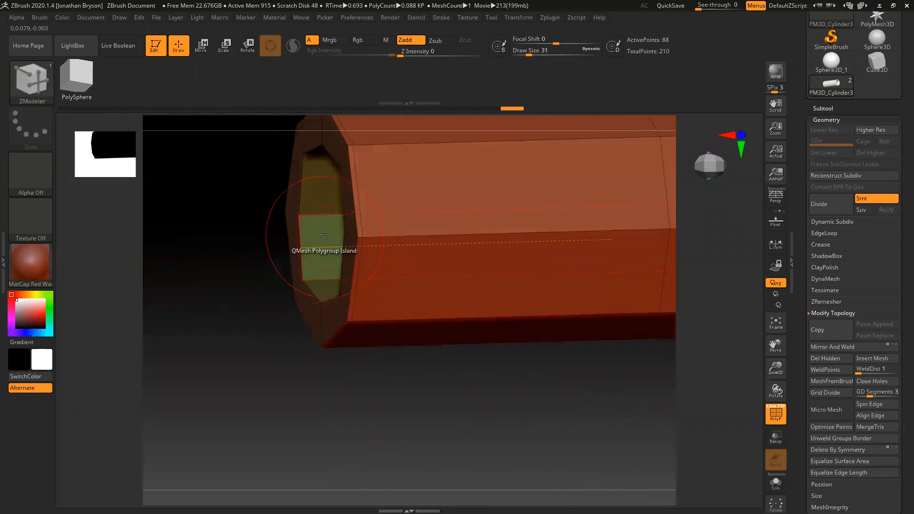
left_click_drag(312, 213, 316, 176)
left_click(311, 152)
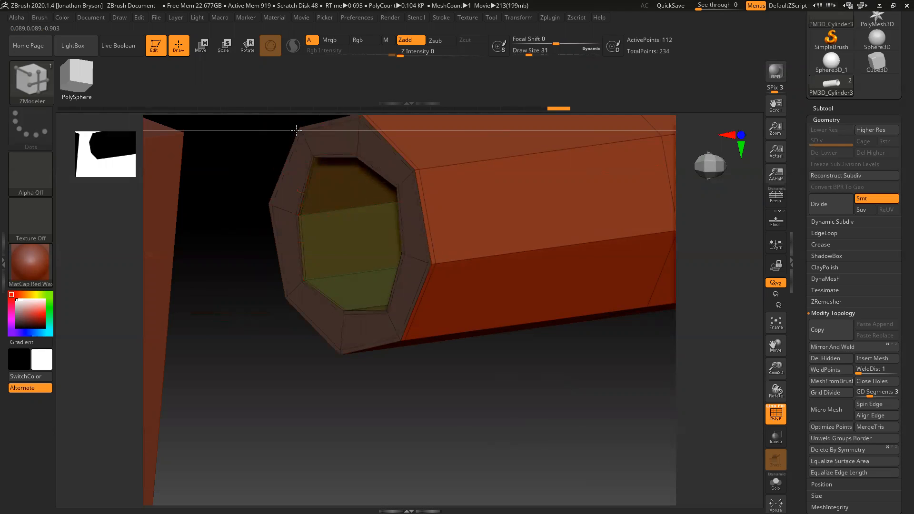
Divide the tube three times to reach subdivision level 4, and inspect its smoothed open end.
left_click_drag(212, 272, 569, 366)
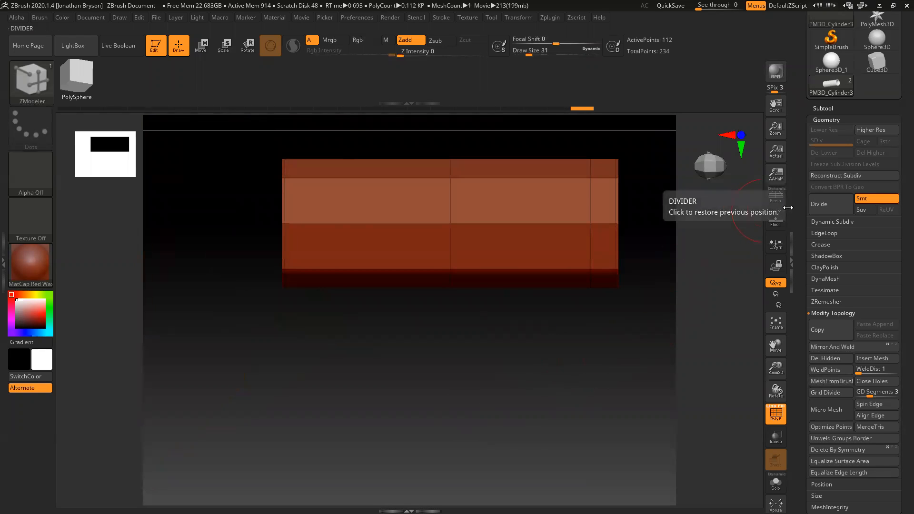
left_click(842, 206)
left_click(840, 205)
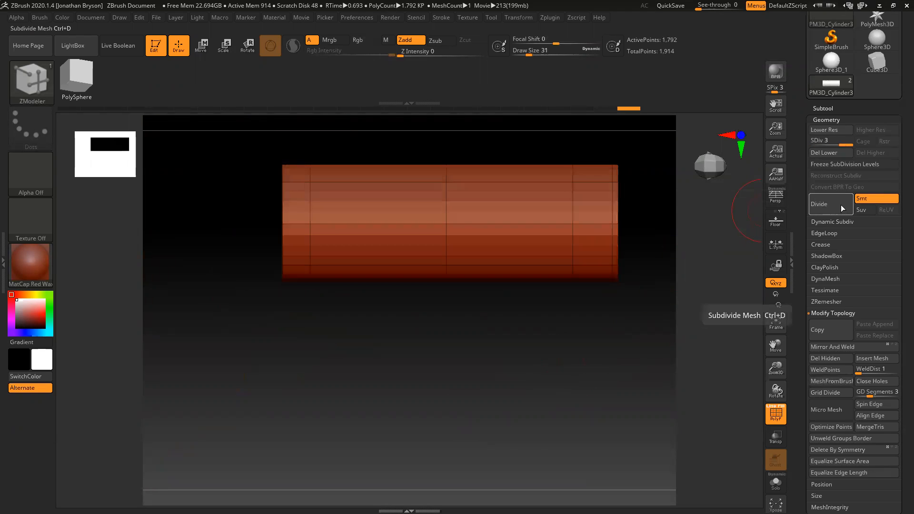
left_click(840, 204)
left_click_drag(457, 419, 474, 435)
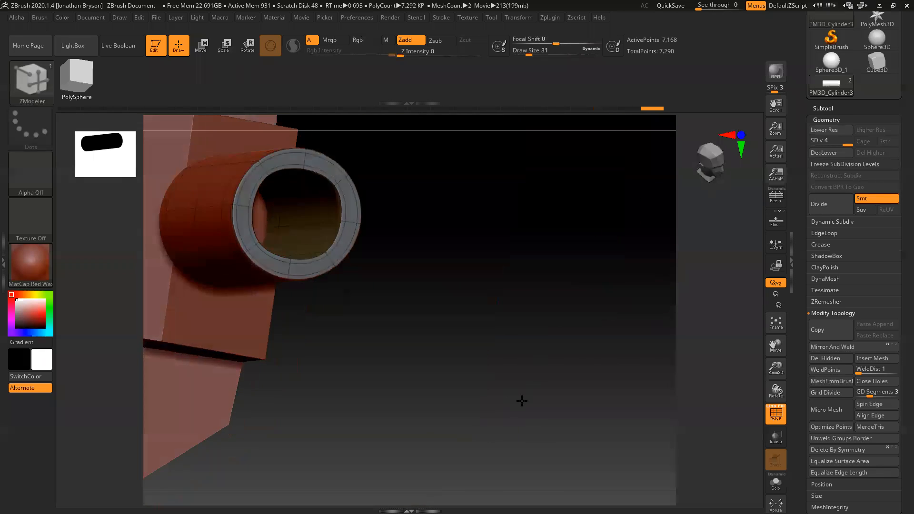
left_click_drag(521, 400, 486, 383)
Stretch the tube lengthwise with the gizmo to about 1.42 times its length.
left_click_drag(410, 362, 571, 379, "alt")
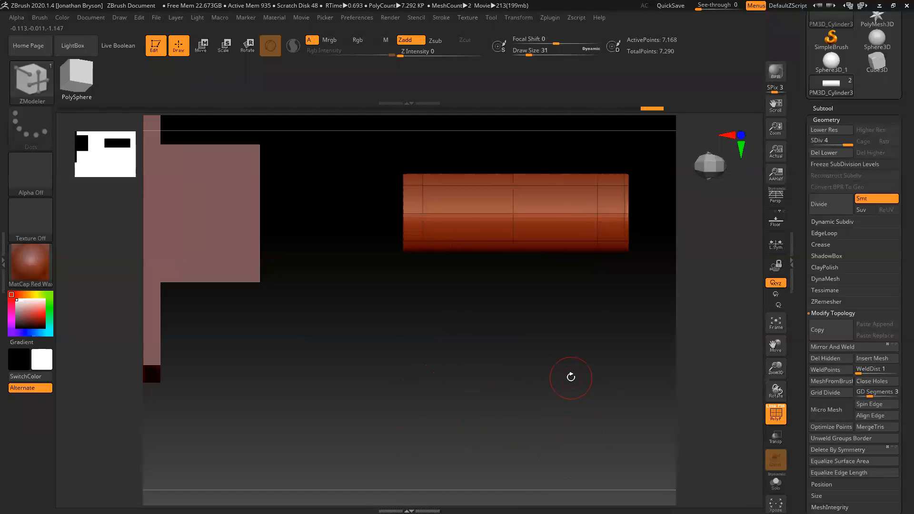
key("w")
left_click_drag(484, 212, 439, 206)
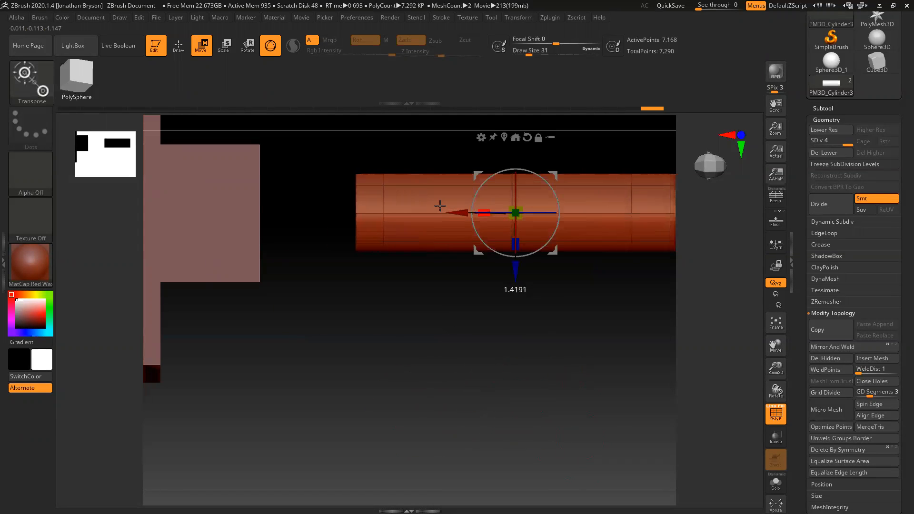
Try to shift the tube along its length with the gizmo, and delete its lower subdivision levels.
left_click_drag(561, 340, 513, 363)
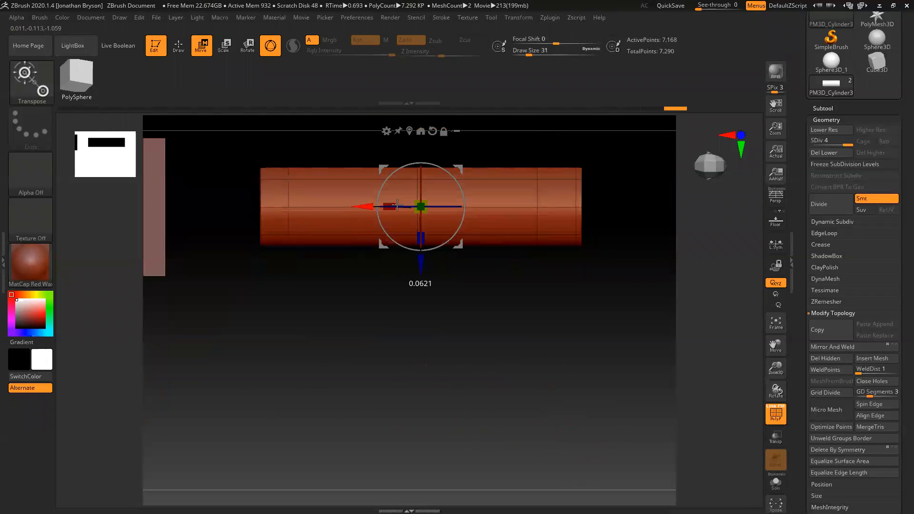
left_click_drag(398, 205, 375, 208)
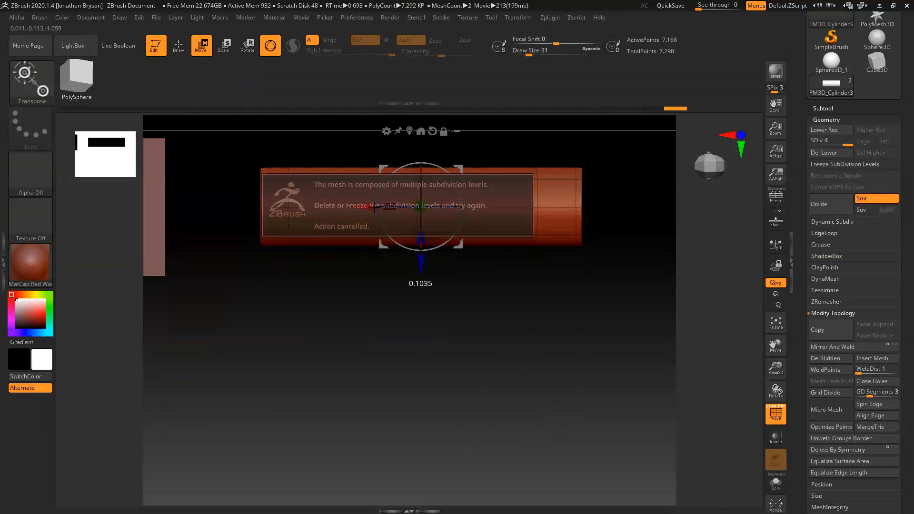
left_click(832, 153)
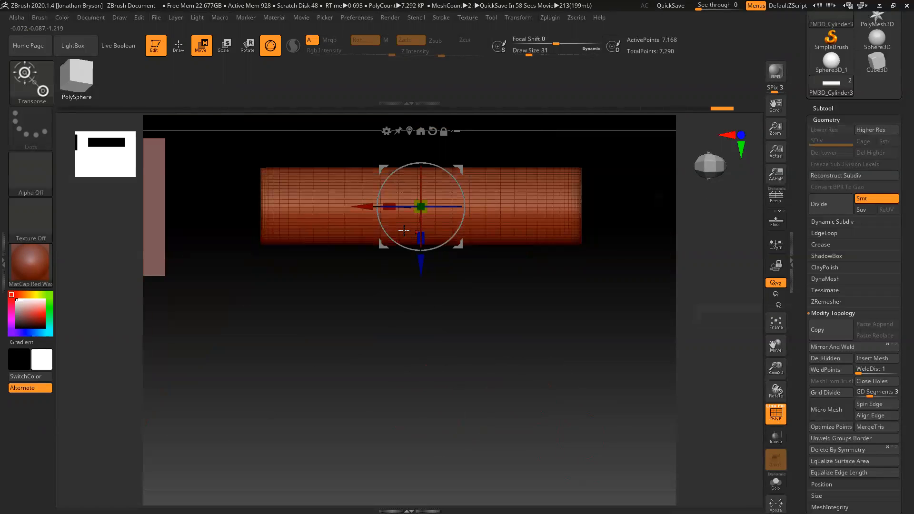
Undo the tube's latest lengthwise shifts and the deletion of its lower subdivision levels.
left_click_drag(360, 207, 590, 207)
key("ctrl+z")
key("ctrl+z")
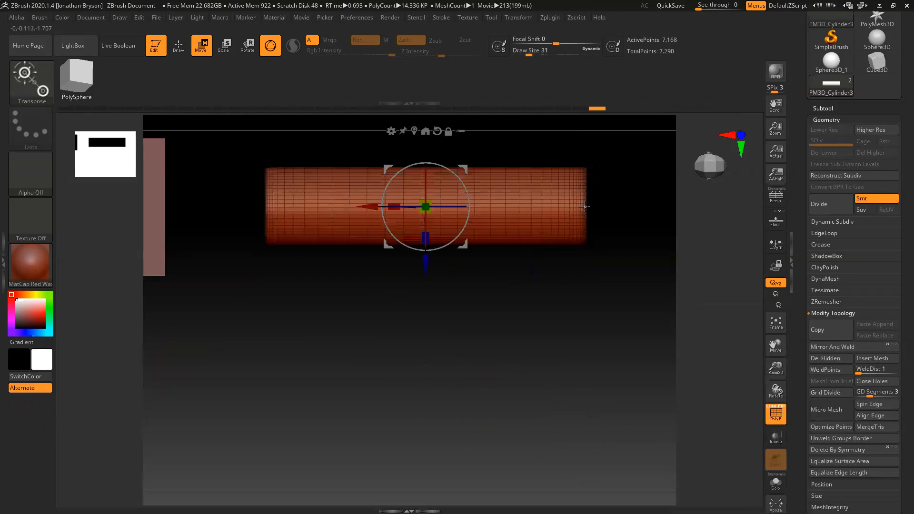
key("ctrl+z")
key("ctrl+z")
key("ctrl+z")
key("ctrl+z")
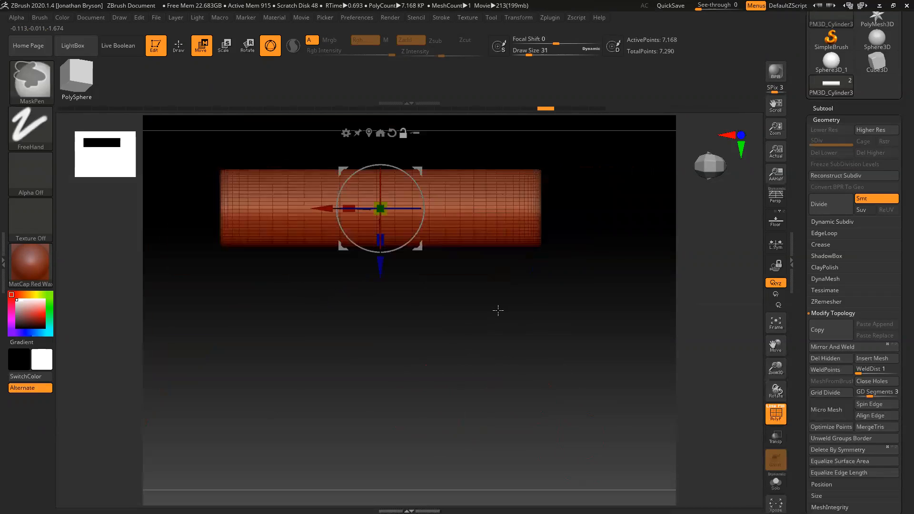
left_click_drag(529, 326, 500, 324, "alt")
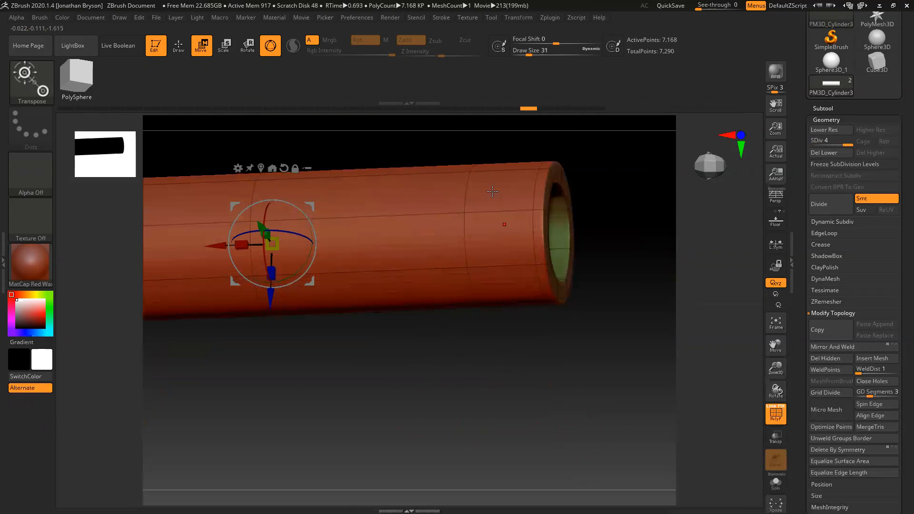
Drop the tube to subdivision level 1 and set the ZModeler polygon action to QMesh with the Polyloop target.
left_click(812, 138)
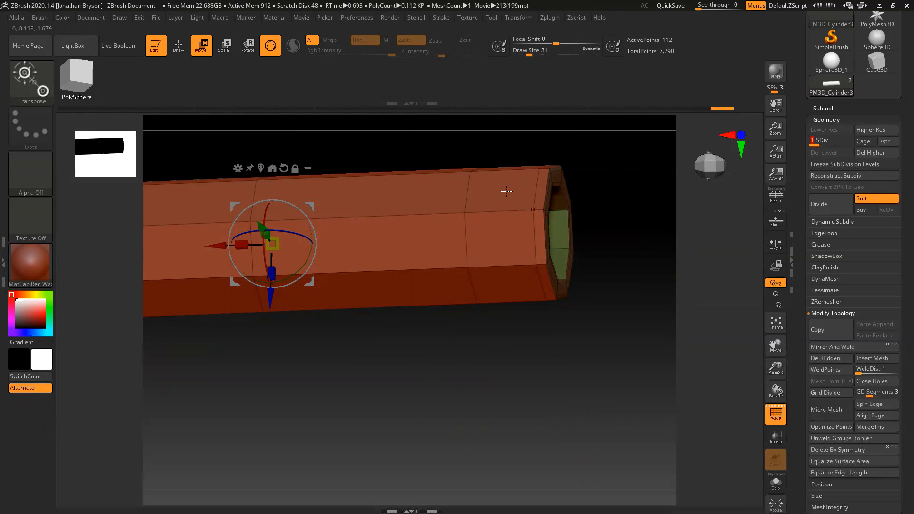
key("q")
left_click(179, 46)
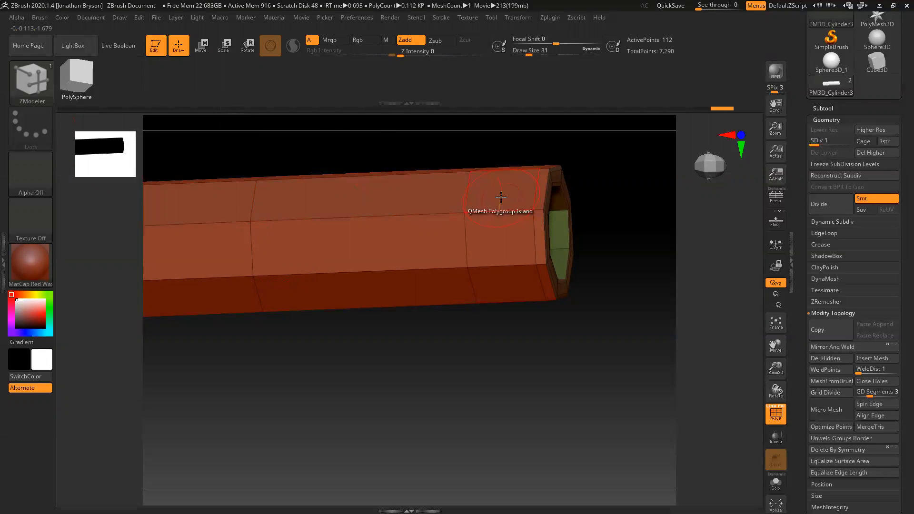
key("space")
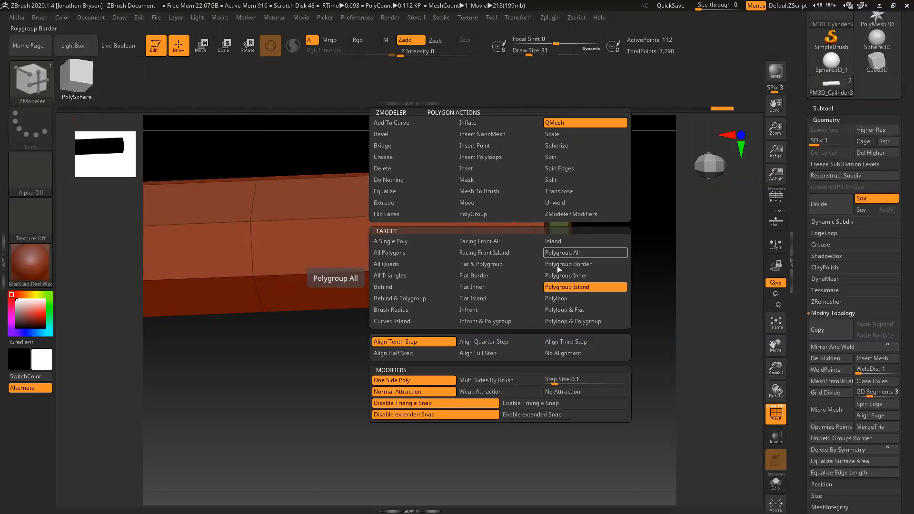
left_click(556, 309)
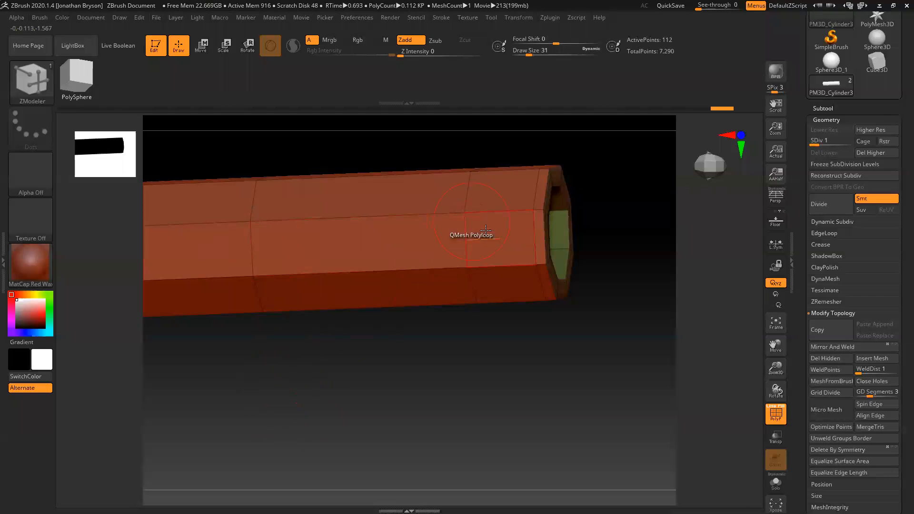
left_click(507, 262)
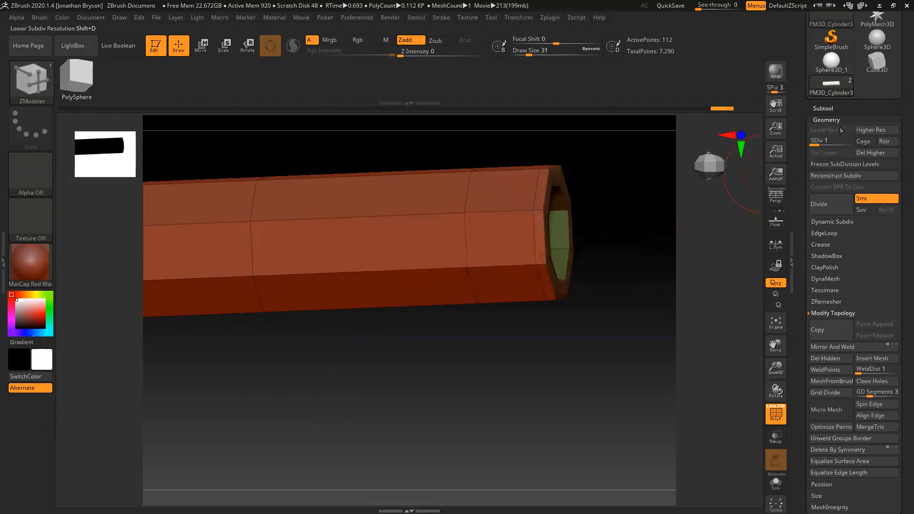
Delete the tube's higher subdivision levels and extrude the end polyloop outward with QMesh to form a raised collar.
left_click(871, 131)
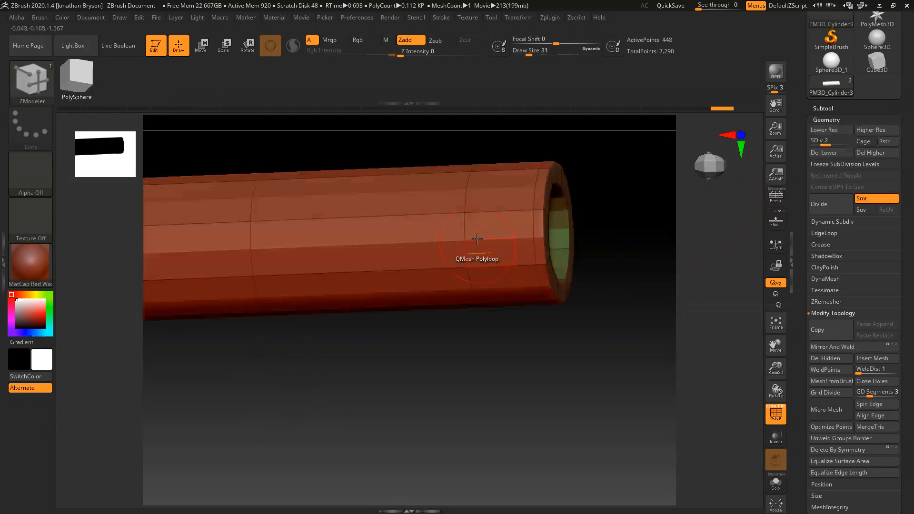
left_click_drag(632, 291, 413, 179)
key("shift+d")
left_click(876, 152)
left_click_drag(543, 180, 169, 80)
Insert supporting edge loops around the collar's inner step and near both of its outer edges.
left_click_drag(594, 377, 547, 159)
left_click(547, 177)
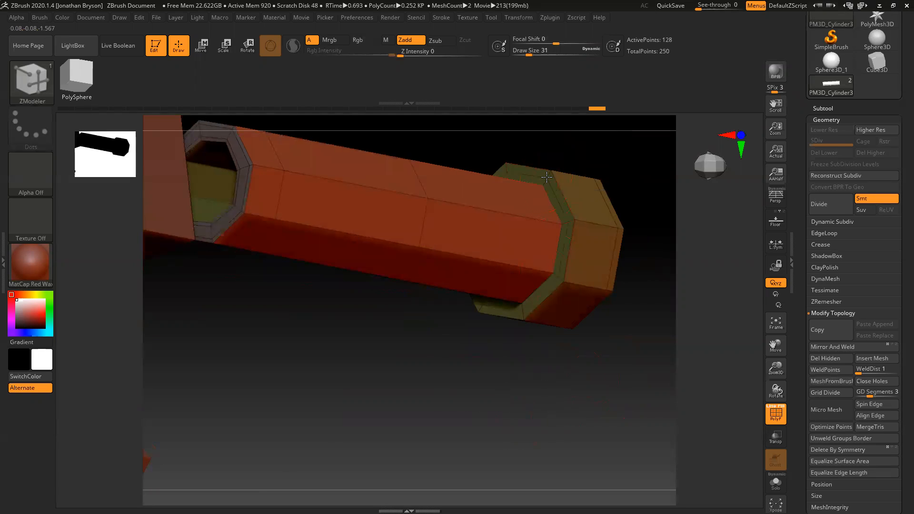
left_click(542, 178)
left_click_drag(697, 357, 631, 389)
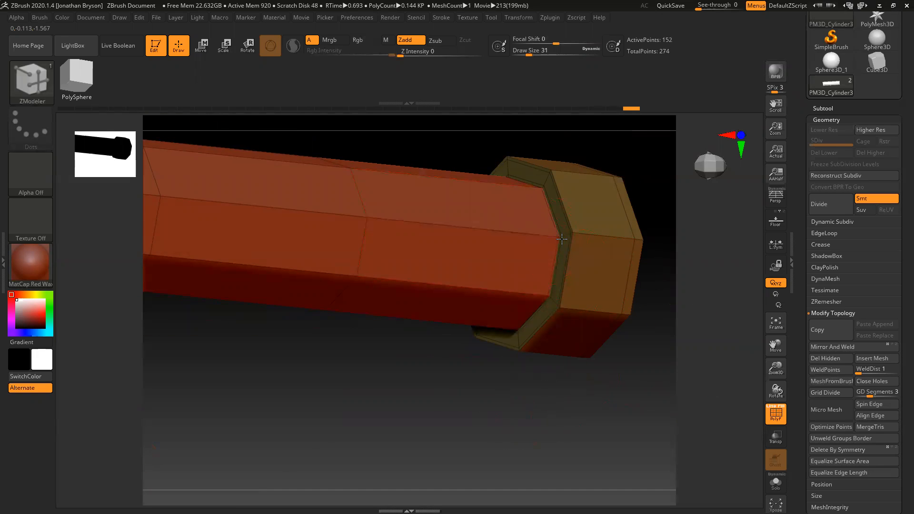
left_click_drag(685, 321, 564, 236)
left_click(564, 233)
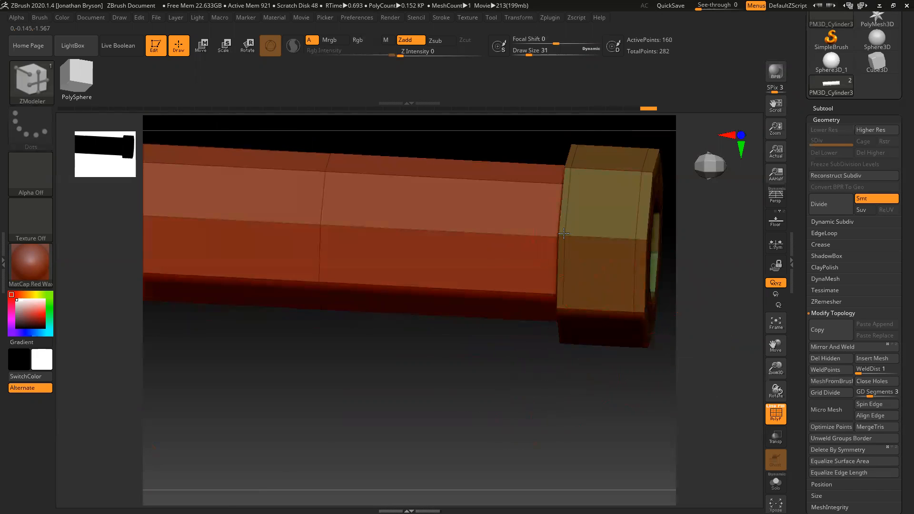
left_click(645, 239)
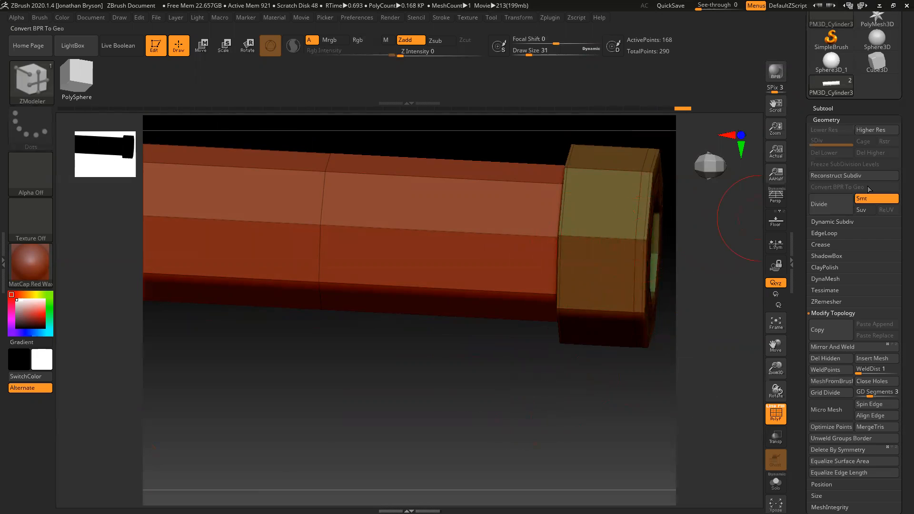
Divide the collared tube three times to reach subdivision level 4.
left_click(835, 200)
left_click(835, 200)
left_click(835, 201)
left_click_drag(522, 408, 526, 358, "alt")
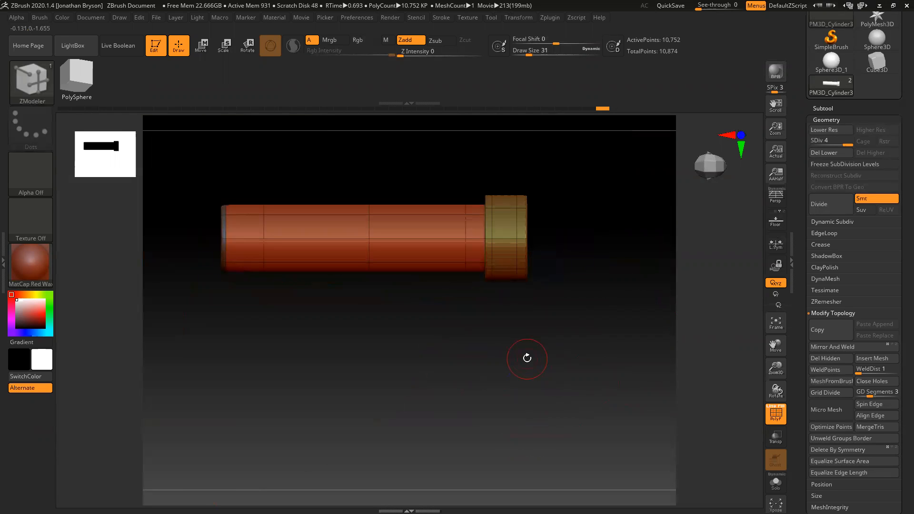
Append a Cylinder3D as a new subtool and make it the active subtool.
left_click(822, 108)
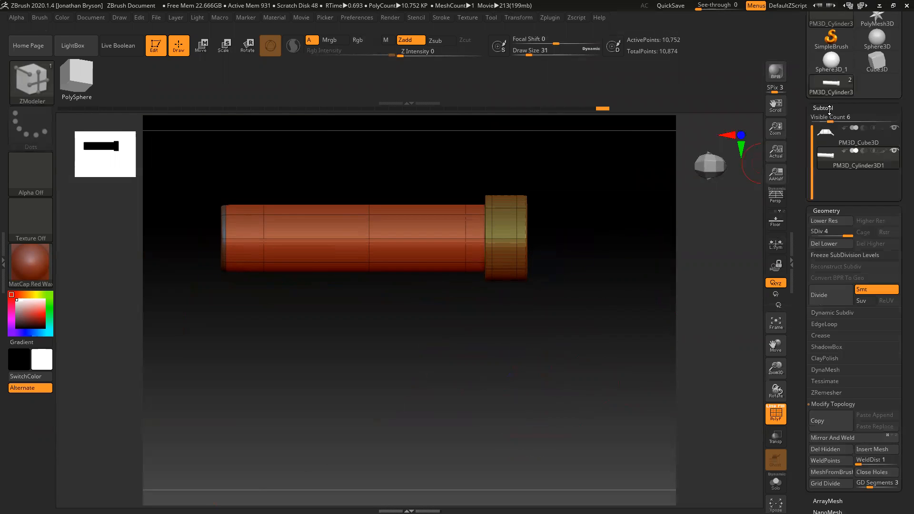
left_click(870, 335)
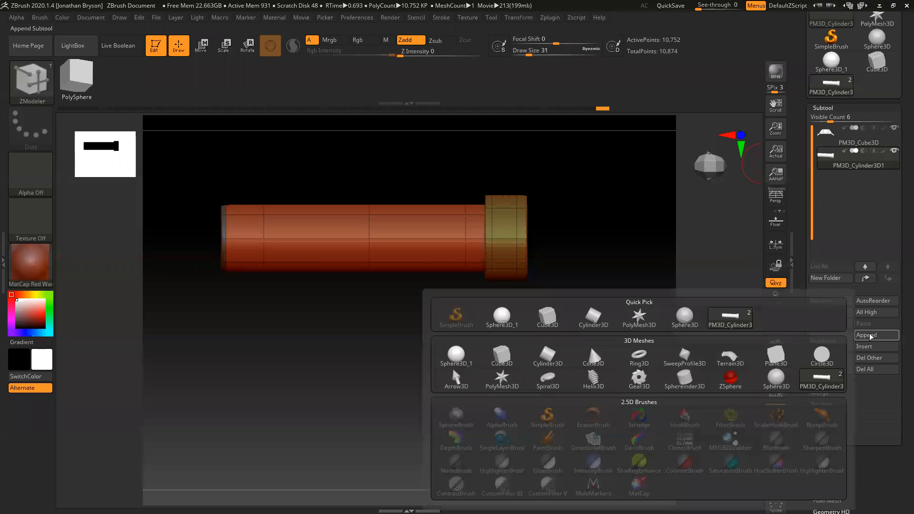
mouse_move(659, 362)
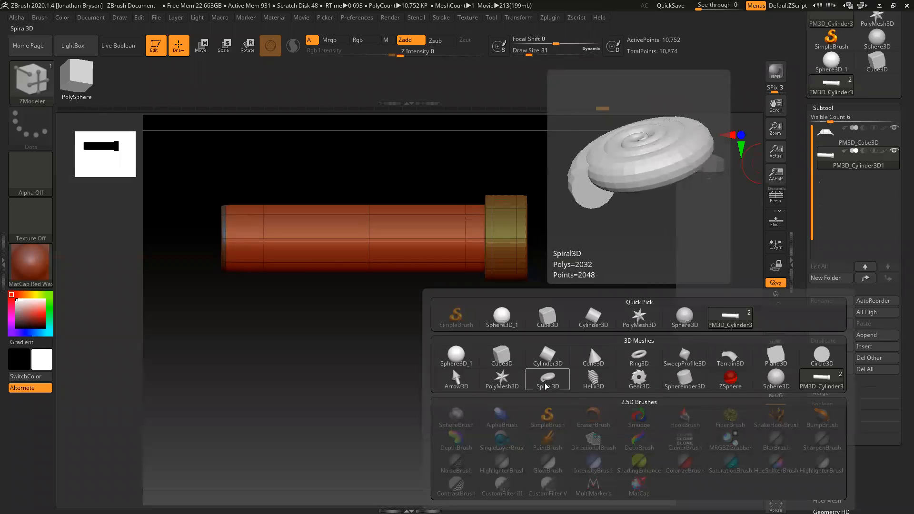
mouse_move(546, 356)
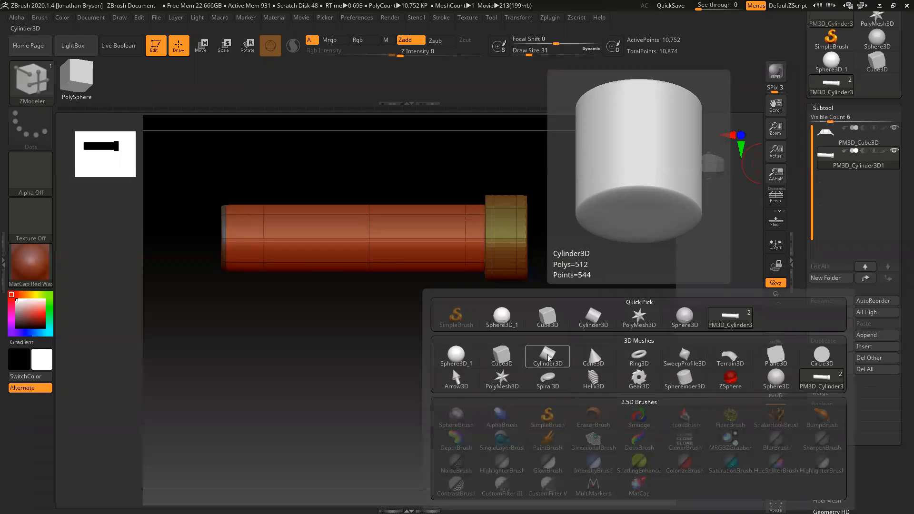
left_click(547, 356)
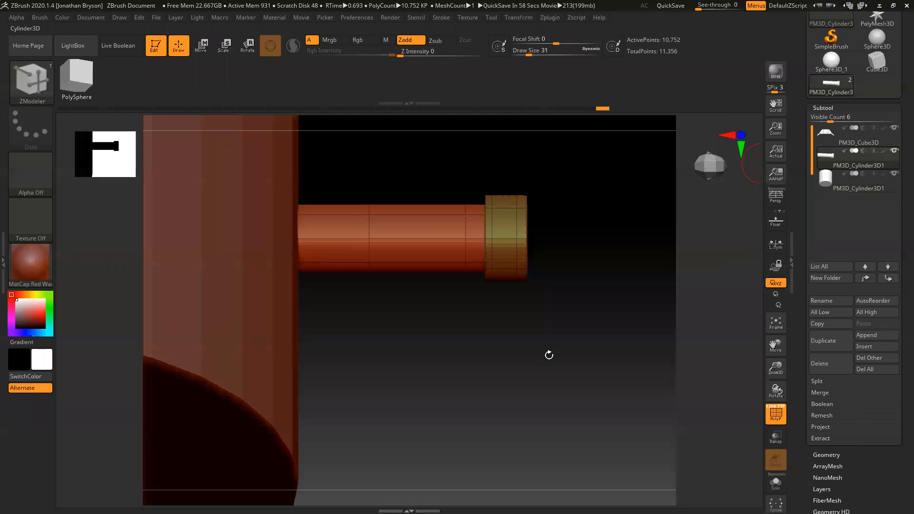
left_click_drag(553, 403, 467, 321)
left_click(465, 317, "alt")
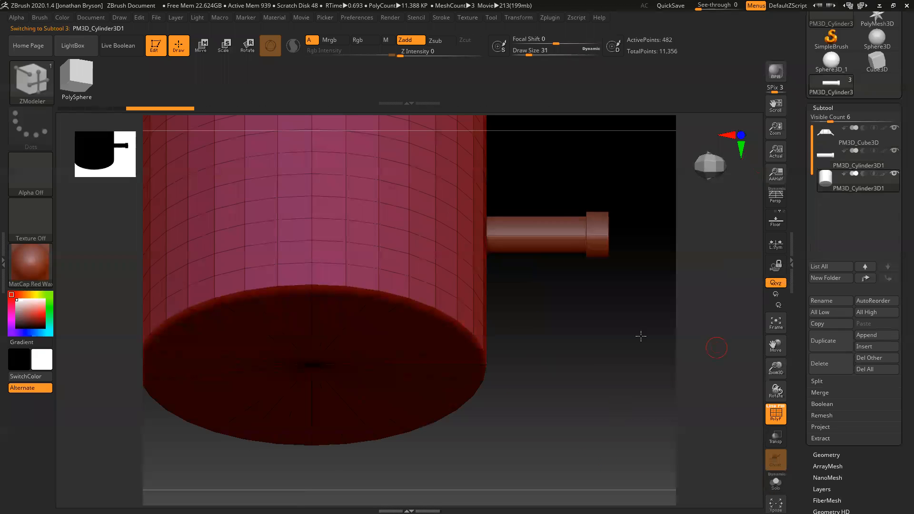
Reset the gizmo orientation on the new cylinder, scale the cylinder down, and move it forward onto the tube.
left_click_drag(561, 363, 409, 423)
key("w")
left_click_drag(470, 236, 512, 246)
left_click_drag(357, 372, 581, 408)
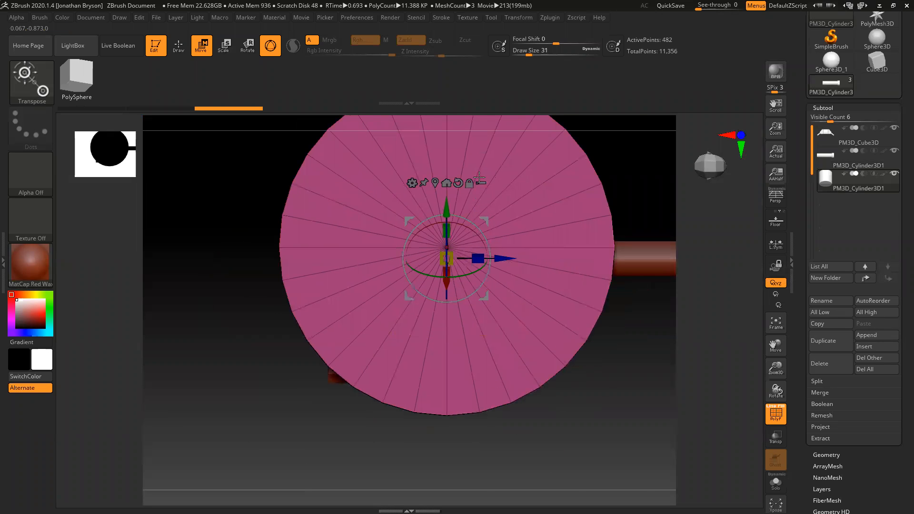
left_click(458, 182)
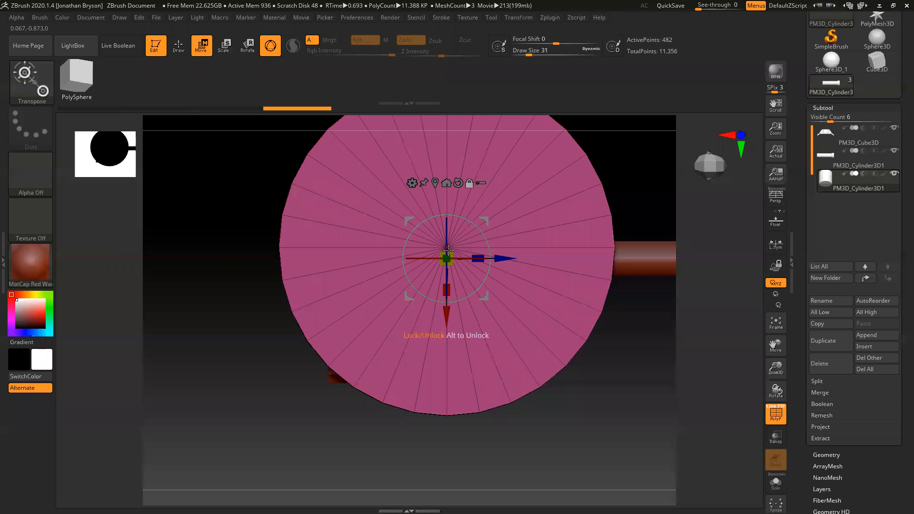
left_click_drag(440, 256, 523, 341)
left_click_drag(424, 257, 614, 257)
left_click_drag(573, 364, 483, 191, "alt")
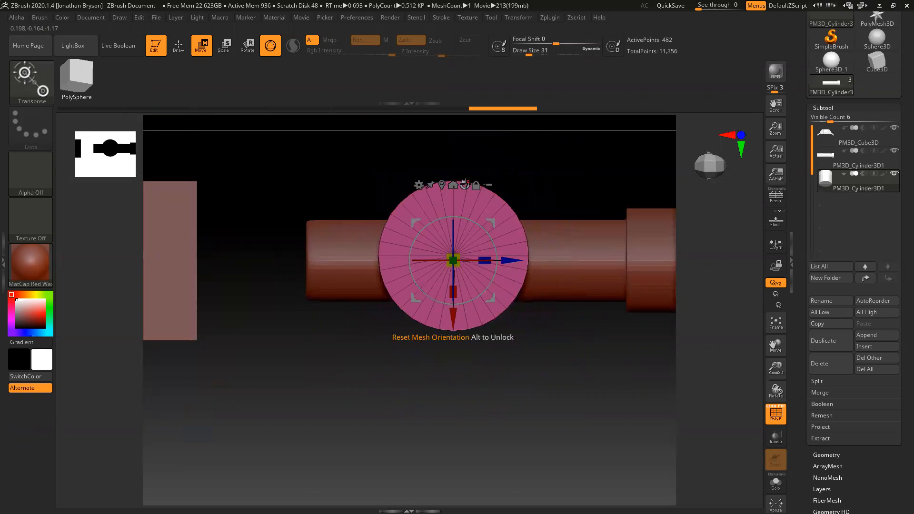
Shrink the cylinder to a thin upright peg and stretch it lengthwise so both ends stick out through the tube.
left_click(440, 183)
left_click(476, 181)
left_click_drag(421, 389, 395, 386)
left_click_drag(511, 390, 542, 419)
left_click_drag(484, 257, 446, 261)
key("ctrl+z")
left_click_drag(515, 360, 516, 432, "shift")
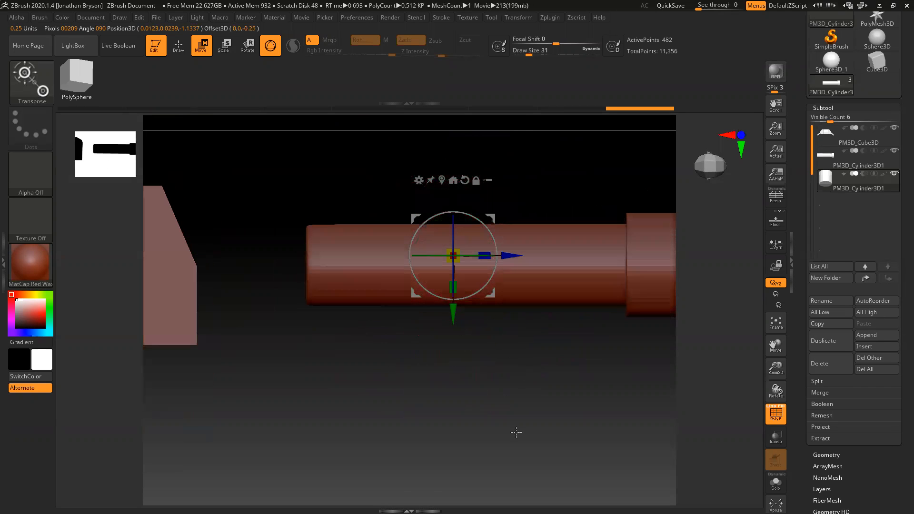
left_click_drag(448, 286, 448, 341)
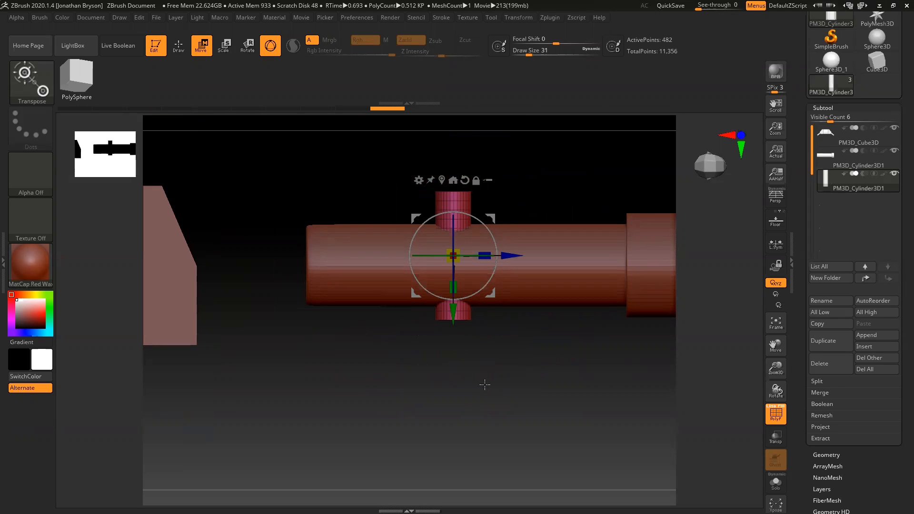
Move the thin cylinder along the tube to just behind the collar and centre it vertically on the tube.
left_click_drag(532, 409, 473, 404, "alt")
left_click_drag(437, 244, 563, 241)
left_click_drag(547, 309, 514, 341)
left_click_drag(565, 357, 429, 200, "alt")
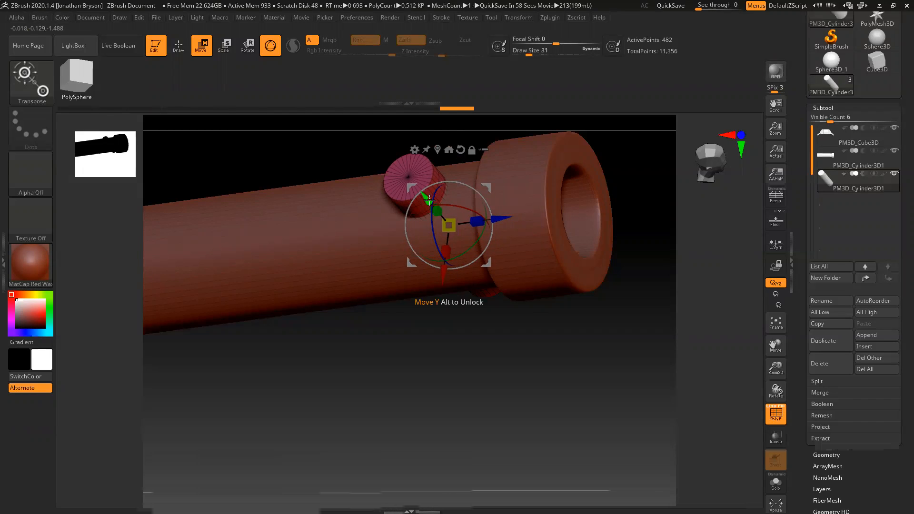
left_click_drag(507, 360, 576, 393)
left_click_drag(479, 203, 479, 198)
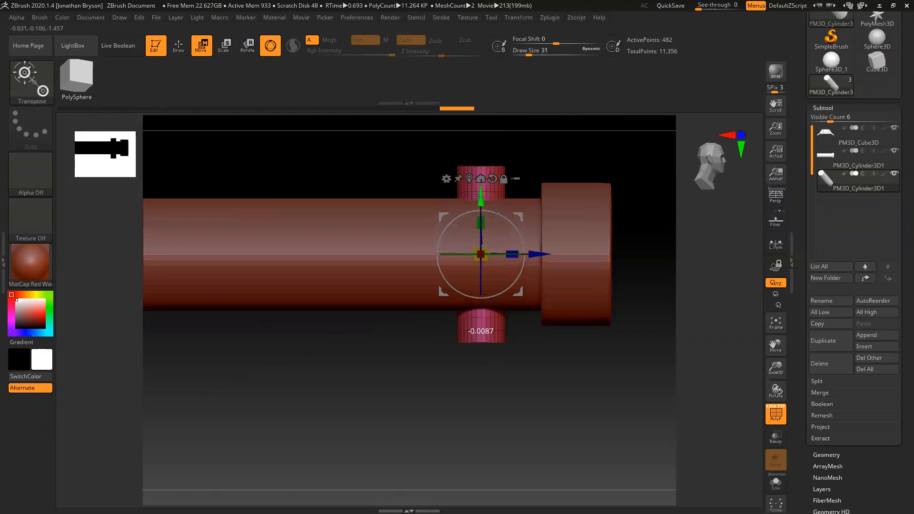
left_click_drag(541, 257, 561, 256)
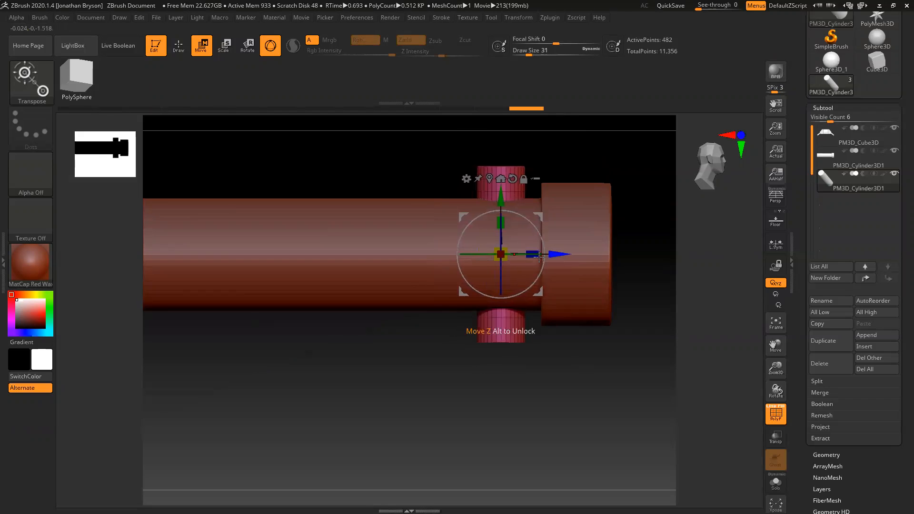
left_click_drag(502, 200, 502, 200)
left_click_drag(414, 188, 409, 271, "shift")
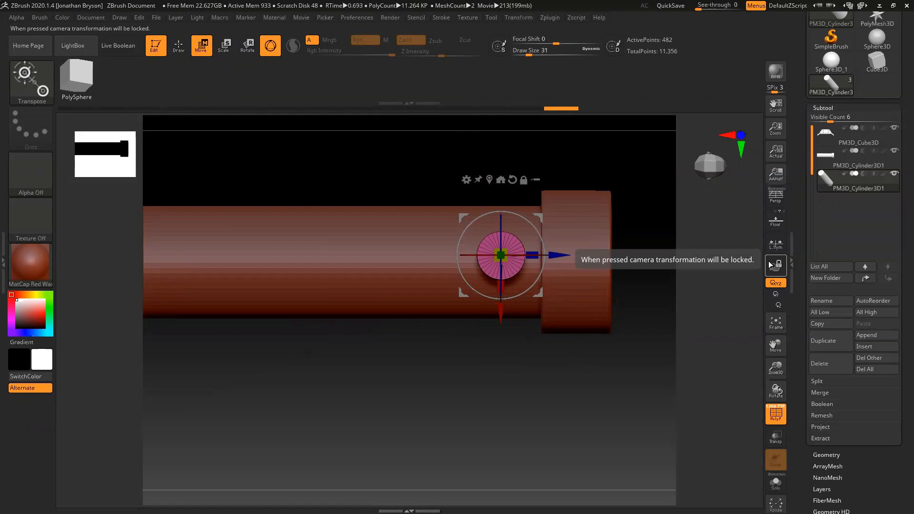
Copy the cylinder three times along the tube with the gizmo to make an evenly spaced row of four.
left_click_drag(453, 373, 504, 342)
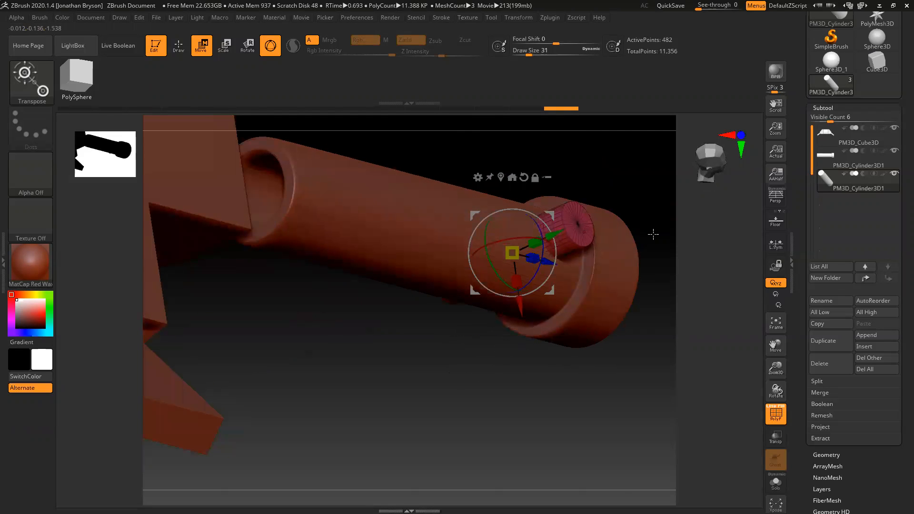
left_click_drag(500, 381, 438, 383)
left_click_drag(564, 273, 384, 208, "ctrl")
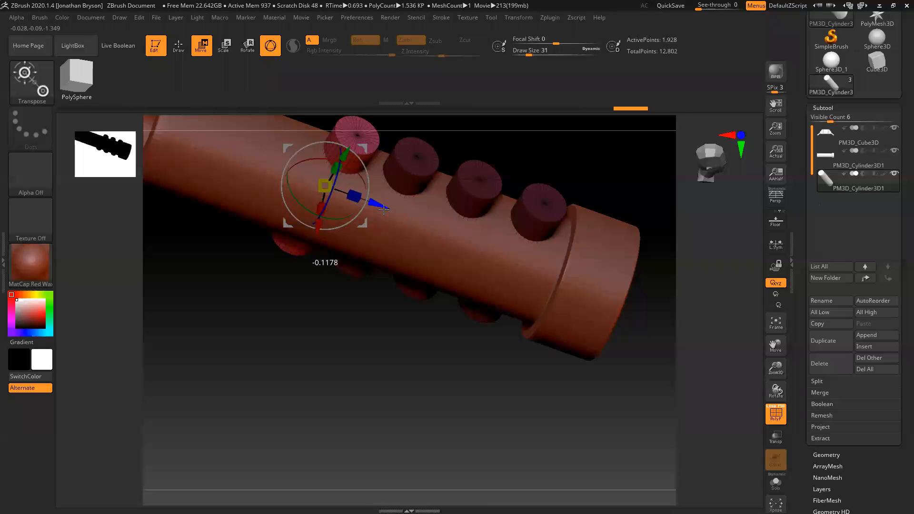
left_click_drag(431, 378, 412, 384, "shift")
left_click_drag(349, 248, 414, 261, "alt")
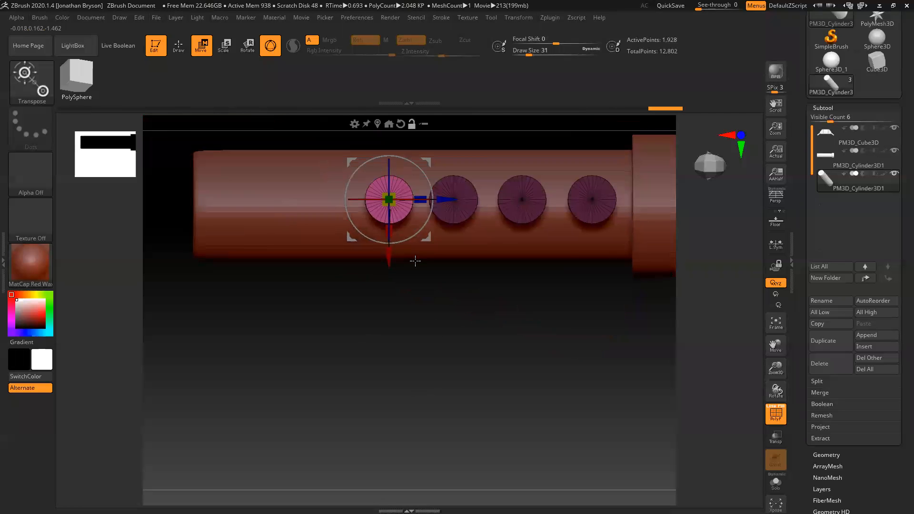
left_click_drag(449, 199, 444, 198)
left_click_drag(535, 320, 570, 322)
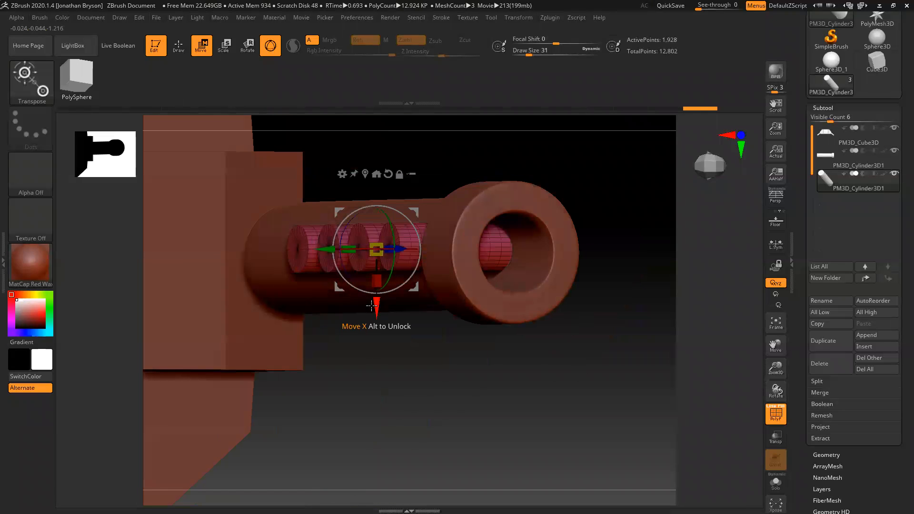
Duplicate the subtool with the row of four cylinders and rotate the copy -90 degrees around the tube's axis.
left_click_drag(543, 414, 477, 384)
left_click(823, 341)
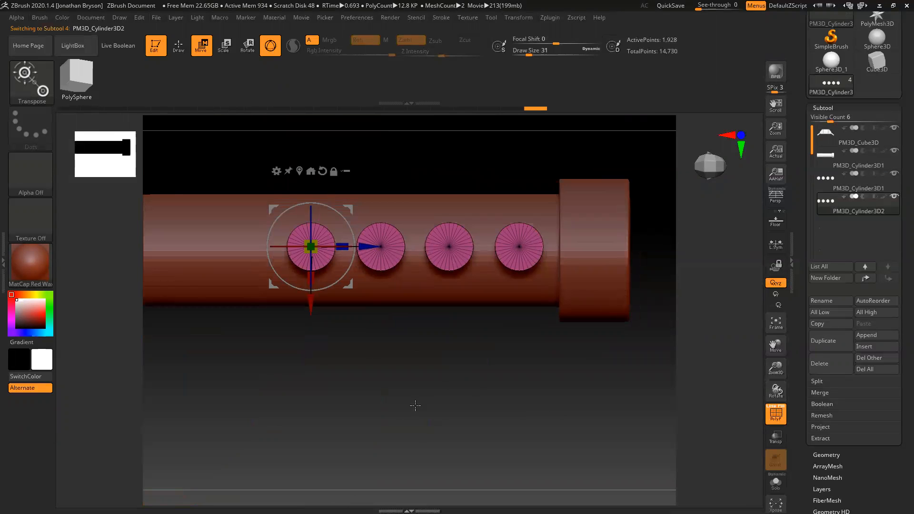
left_click_drag(400, 367, 346, 263)
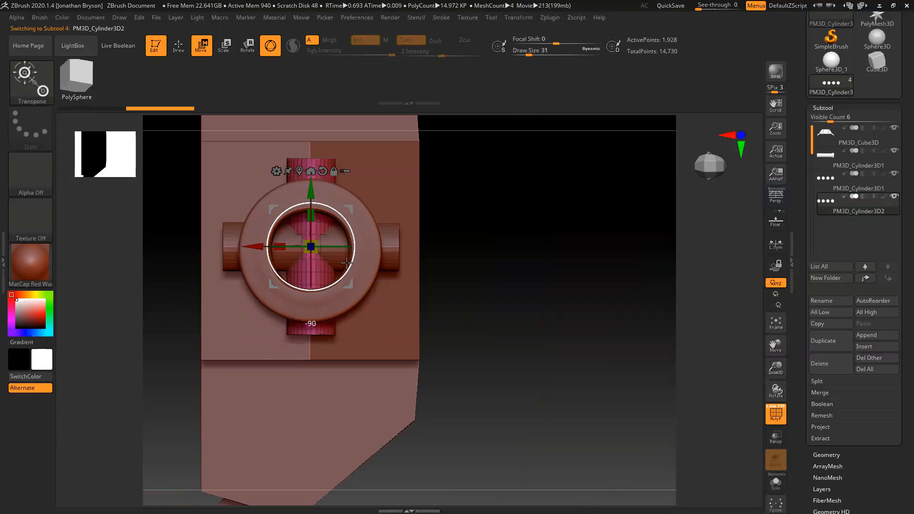
Duplicate the upright row of four cylinders and rotate the copy diagonally around the tube's axis.
left_click_drag(465, 275, 391, 412)
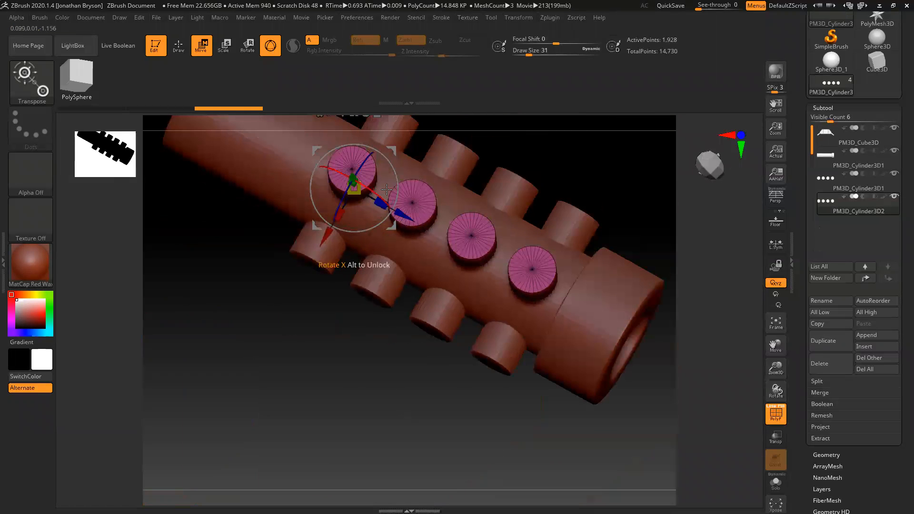
left_click_drag(376, 340, 359, 298)
left_click_drag(428, 348, 426, 396, "alt")
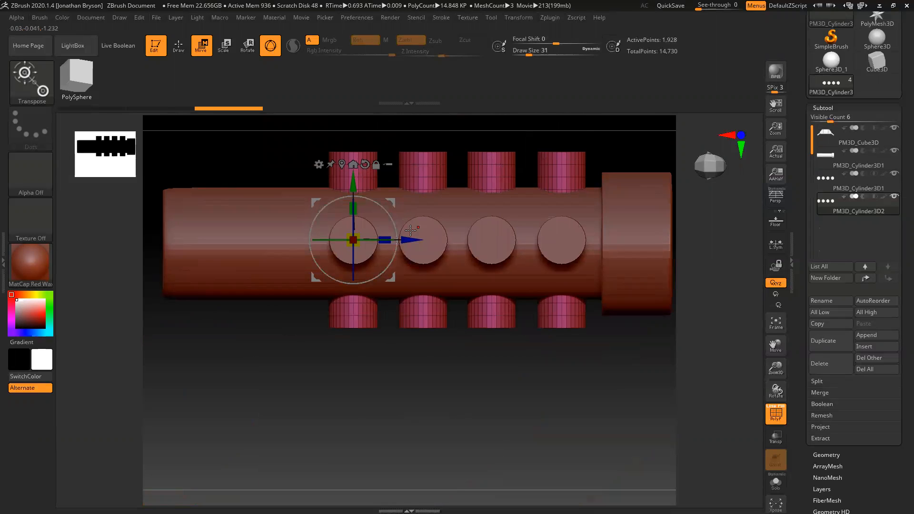
left_click(824, 341)
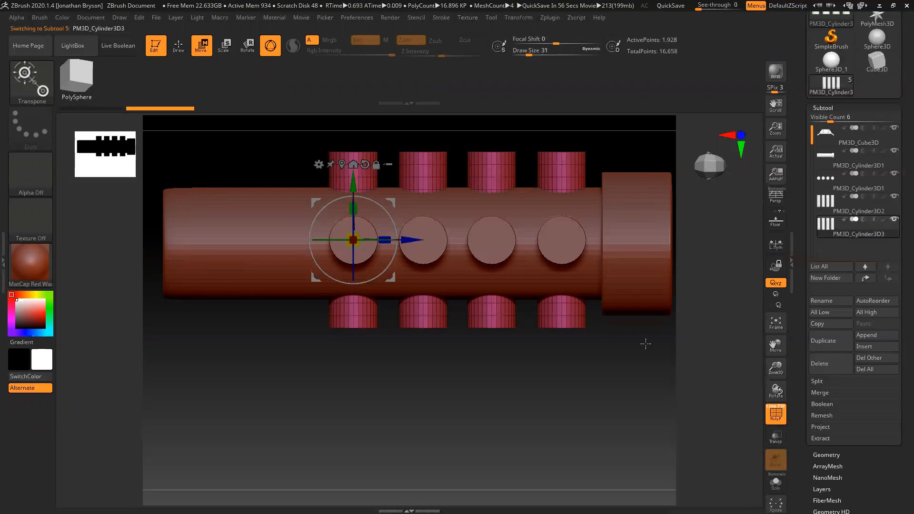
left_click_drag(460, 342, 400, 404)
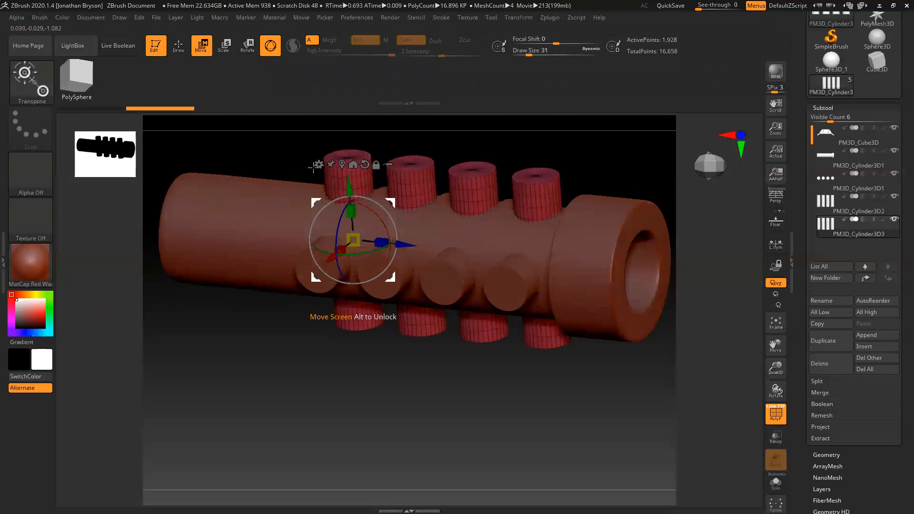
left_click_drag(341, 215, 328, 248)
left_click_drag(426, 377, 471, 314, "shift")
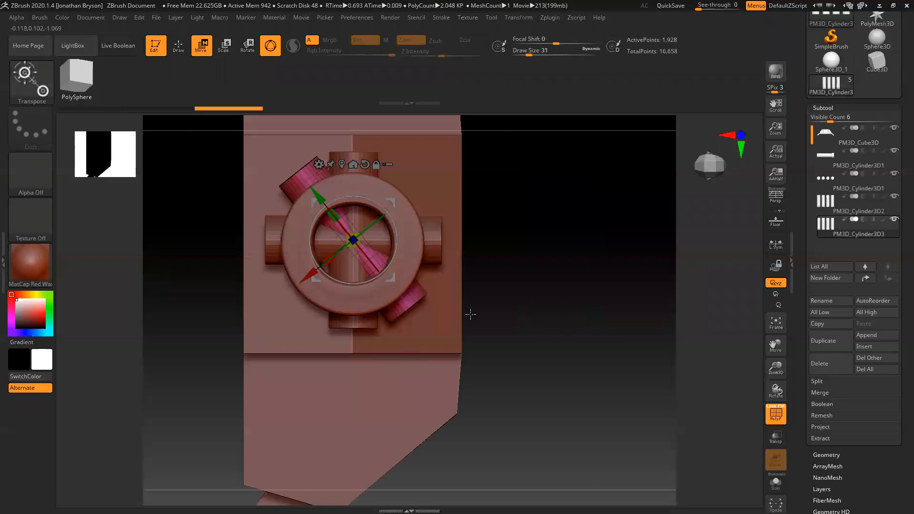
Adjust the copy's rotation to midway between the two straight rows and shift it about 0.07 along the tube, away from the collar.
left_click_drag(334, 198, 257, 199)
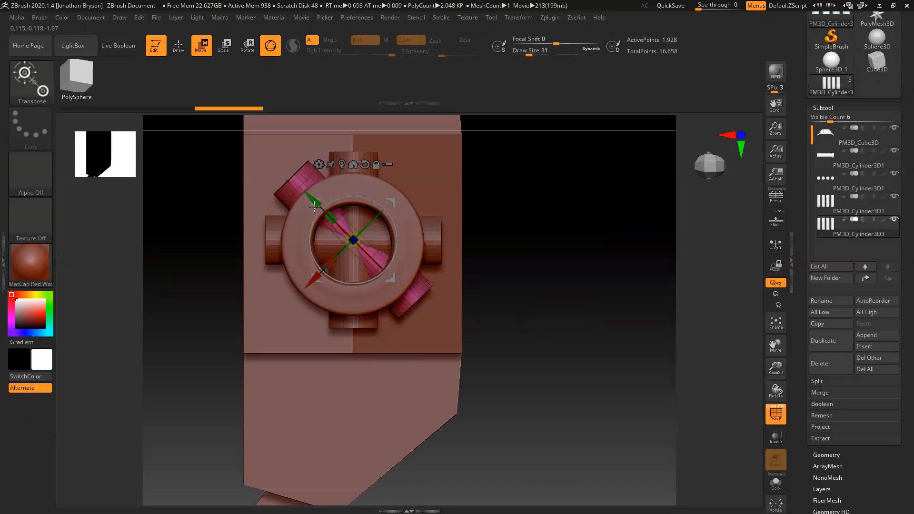
mouse_move(587, 271)
left_mouse_down("shift")
mouse_move(540, 276)
mouse_move(576, 284)
left_mouse_up("shift")
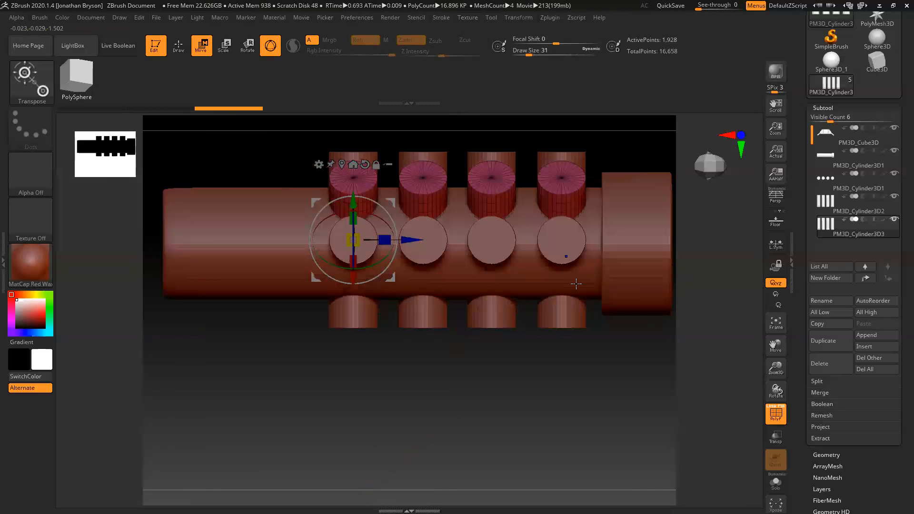
left_click_drag(408, 242, 369, 242)
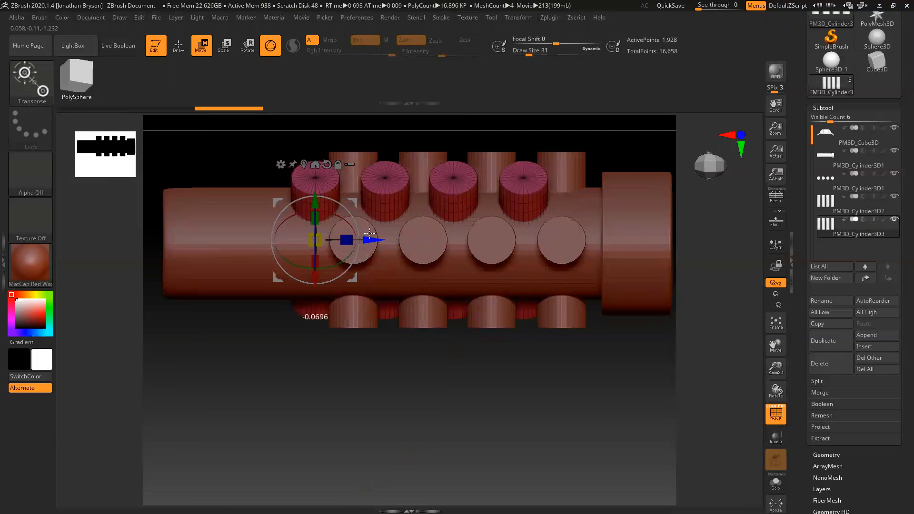
Duplicate the diagonal row of cylinders and rotate the copy -90 degrees around the tube's axis.
left_click_drag(517, 132, 546, 232, "shift")
left_click(827, 341)
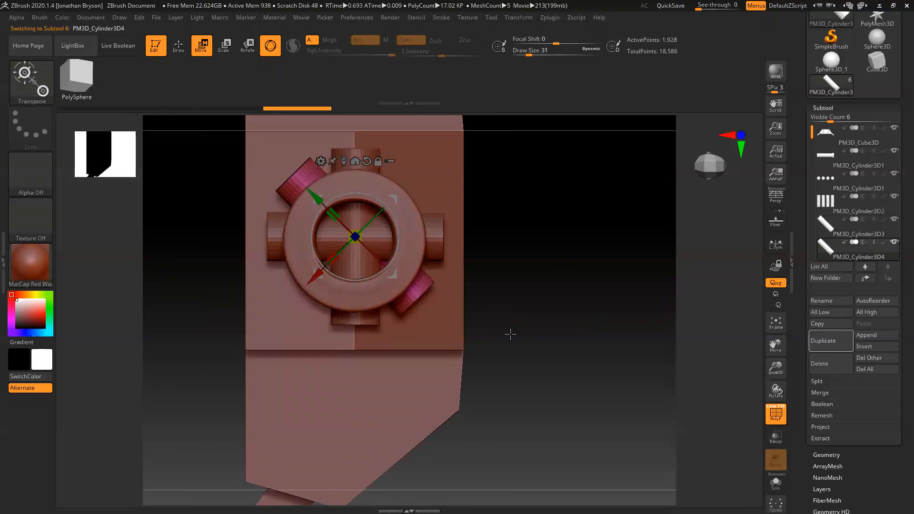
mouse_move(388, 209)
left_mouse_down()
mouse_move(413, 238)
mouse_move(398, 224)
left_mouse_up()
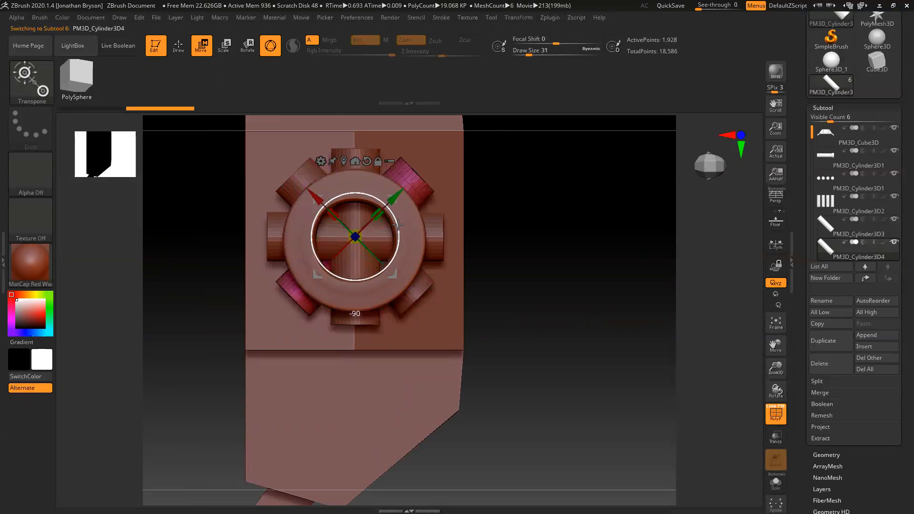
left_click_drag(471, 224, 518, 309)
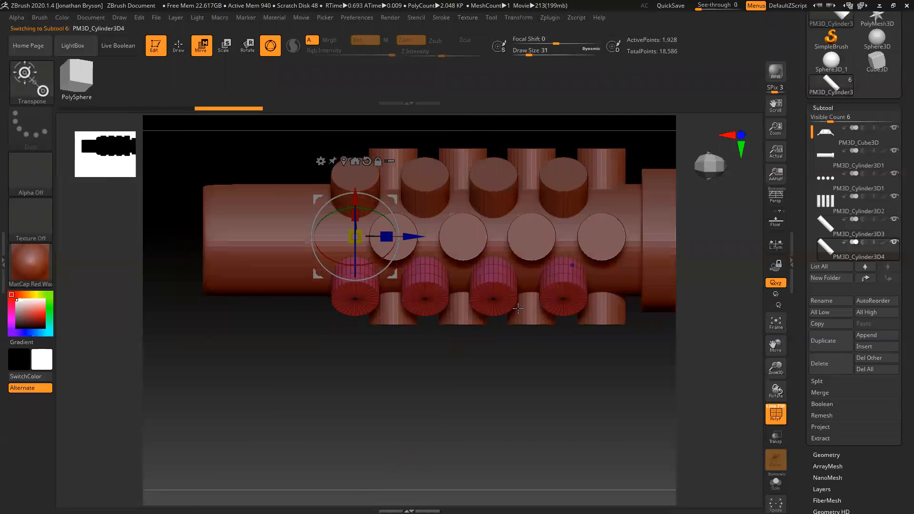
left_click_drag(476, 376, 543, 381)
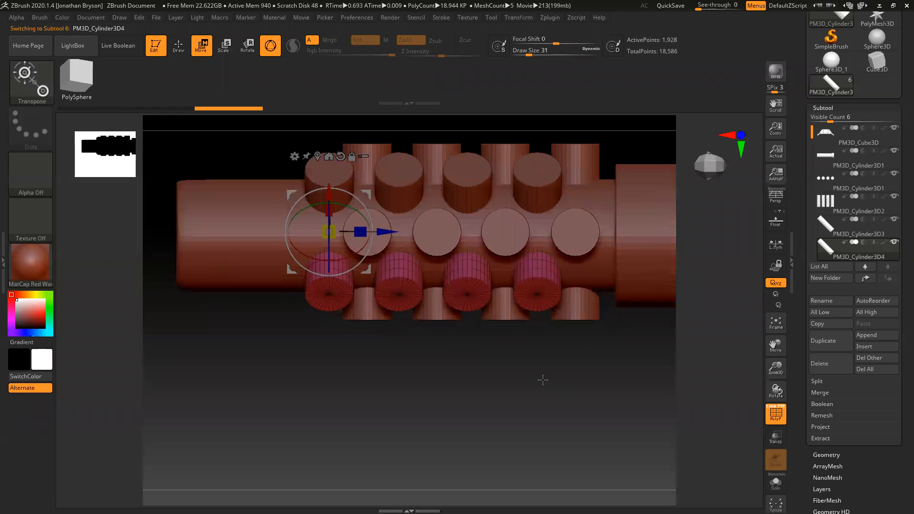
Turn on Live Boolean, mark the tube subtool as the start group and set all four cylinder rows to subtract.
mouse_move(843, 152)
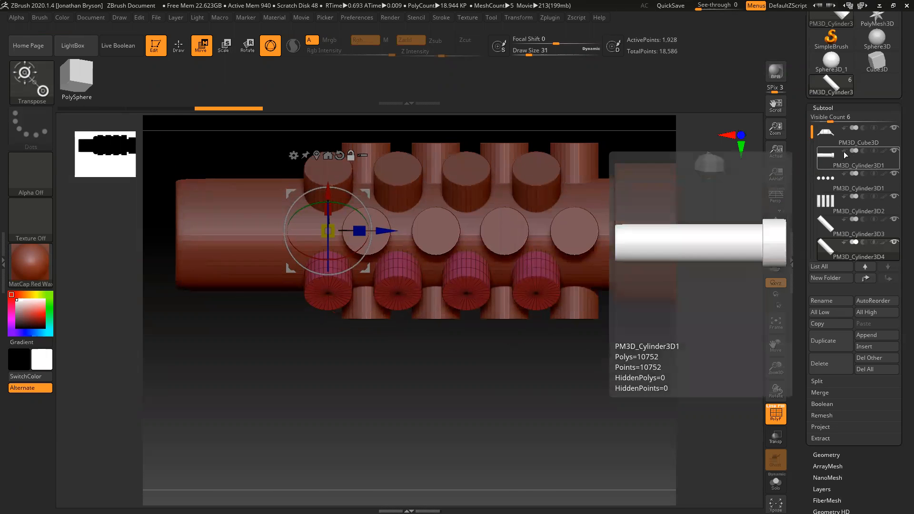
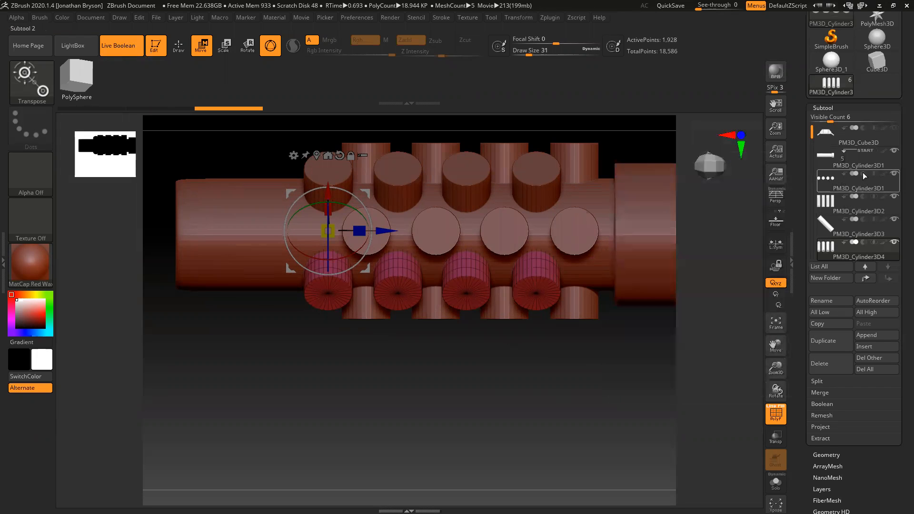
left_click(862, 172)
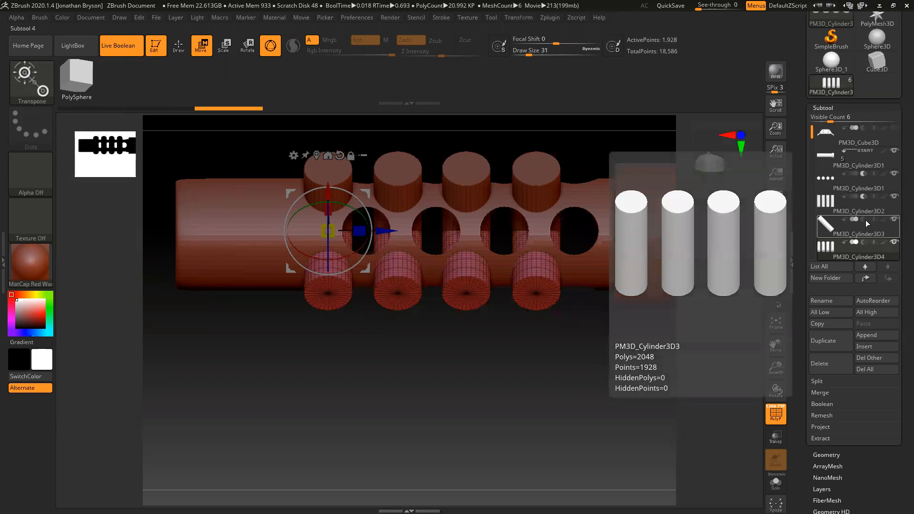
left_click(865, 220)
left_click(864, 241)
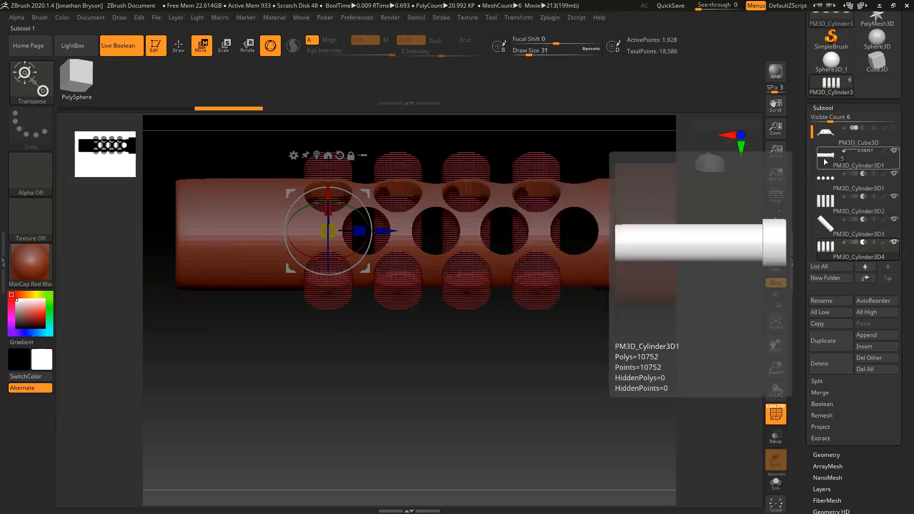
Select the tube subtool, turn off the polyframe display and inspect the holes cut through the barrel.
left_click(825, 161)
left_click(775, 413)
left_click_drag(467, 364, 491, 222)
left_click_drag(401, 352, 466, 400)
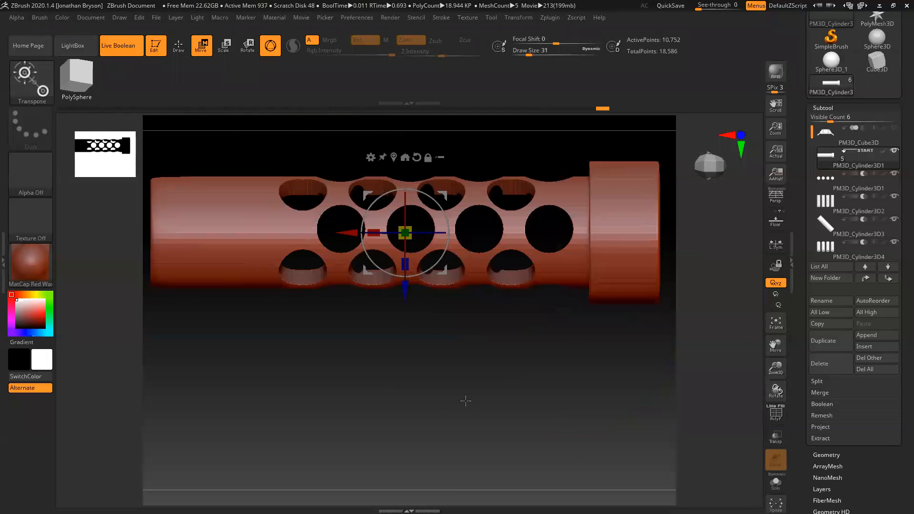
Hide the two diagonal cylinder rows so only the straight rows cut the tube.
left_click(895, 244)
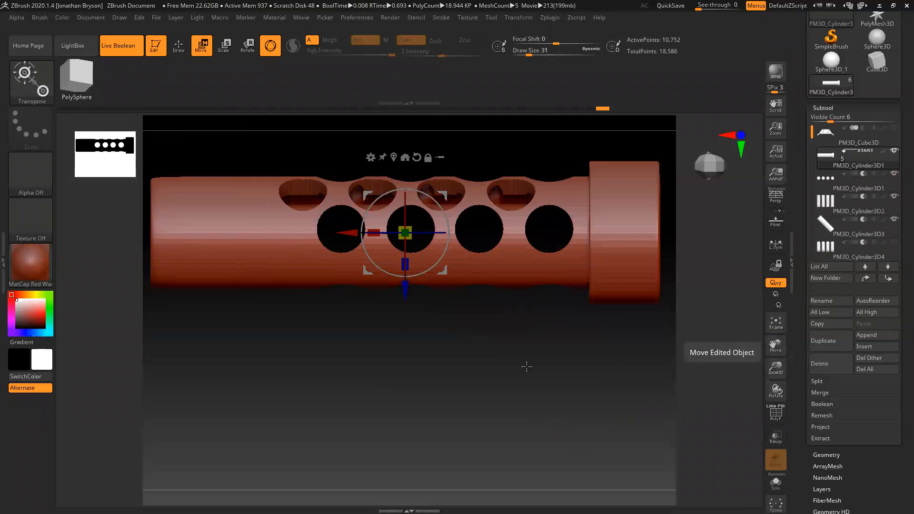
left_click(894, 219)
left_click_drag(459, 310, 481, 316)
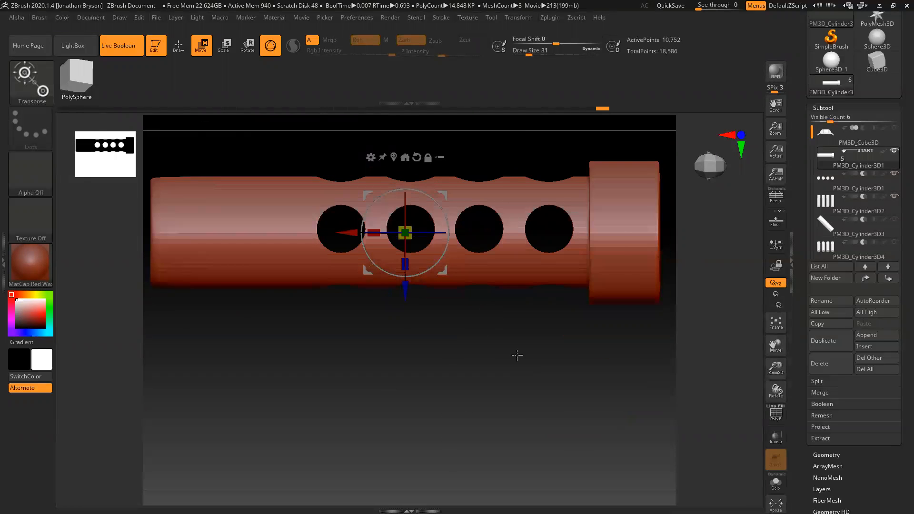
left_click_drag(517, 355, 512, 321, "alt")
Make a Boolean mesh from the tube and straight cylinder rows, and append the generated UMesh as a new subtool.
mouse_move(828, 157)
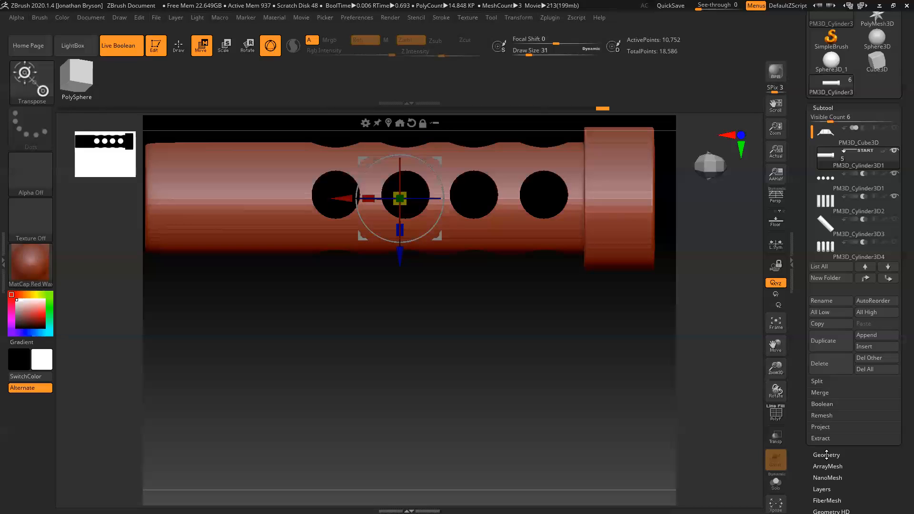
left_click(819, 403)
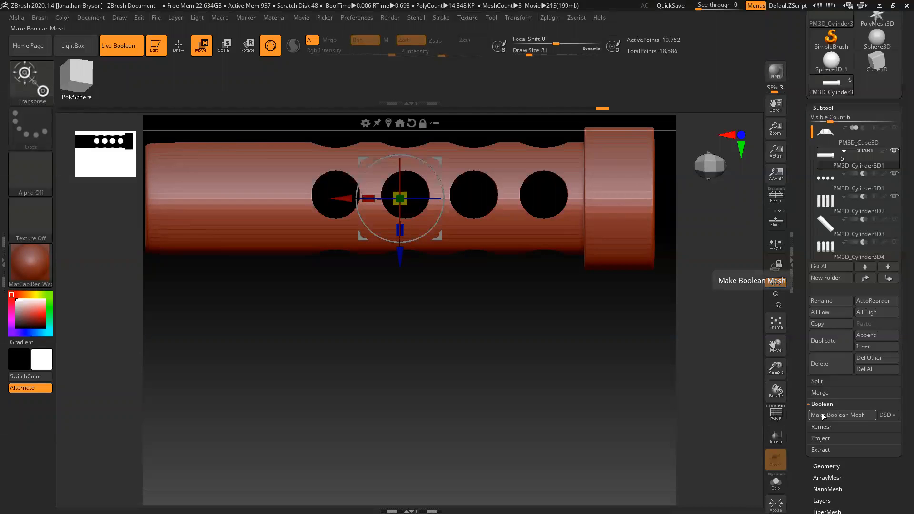
left_click(831, 415)
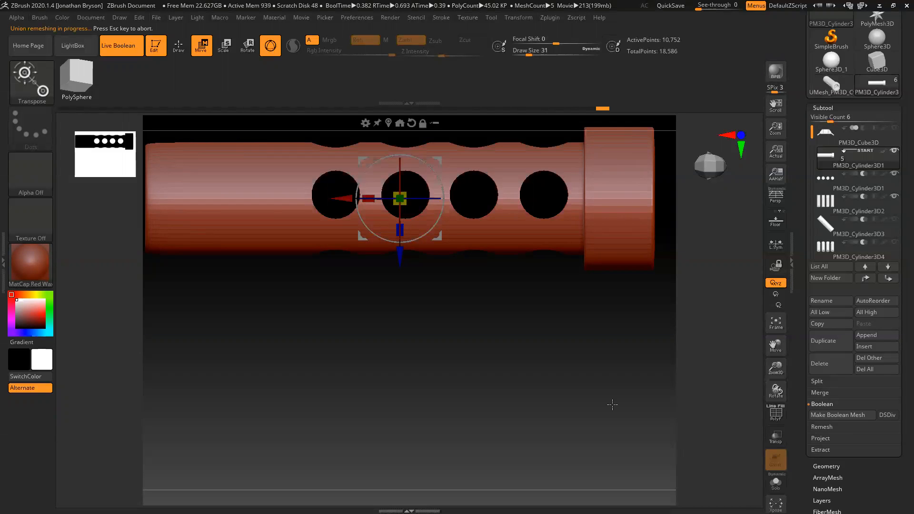
mouse_move(836, 91)
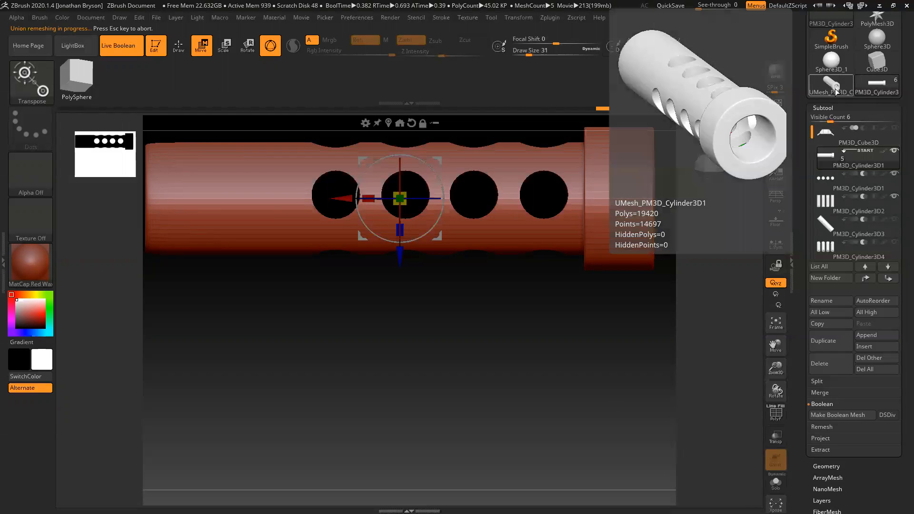
left_click(864, 335)
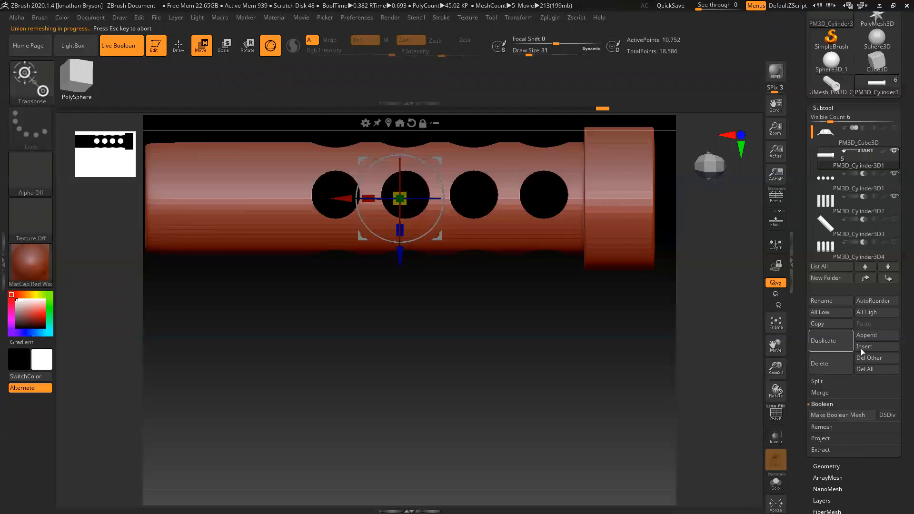
left_click(863, 337)
left_click(589, 322)
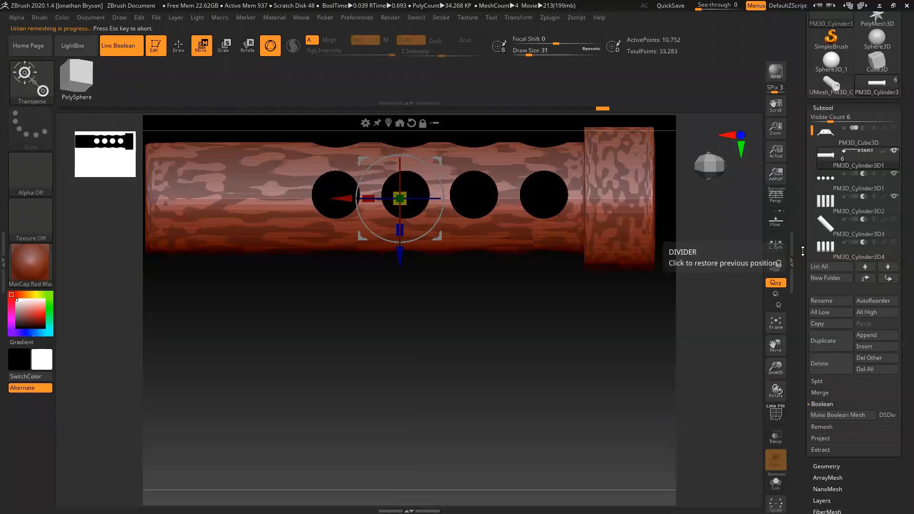
Hide the two straight cylinder rows and put the first one in a new subtool folder named "barrell parts".
left_click(894, 174)
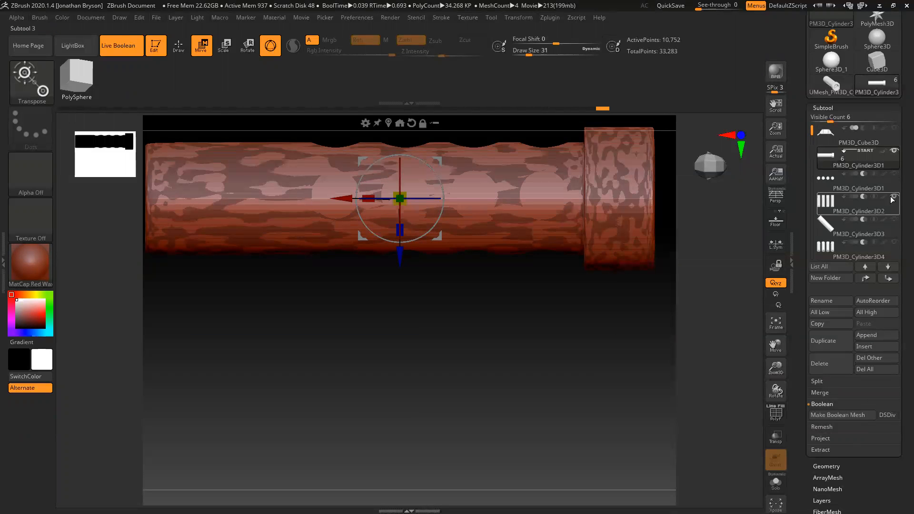
left_click(828, 183)
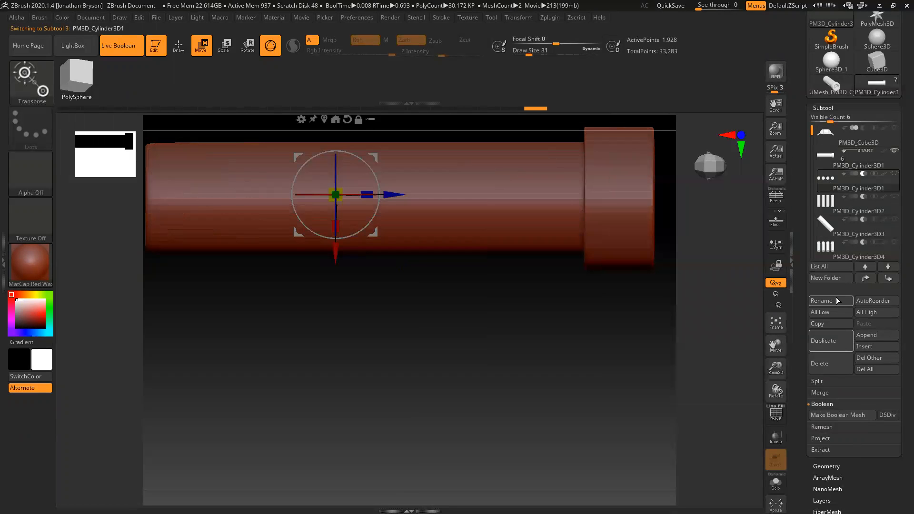
left_click(824, 279)
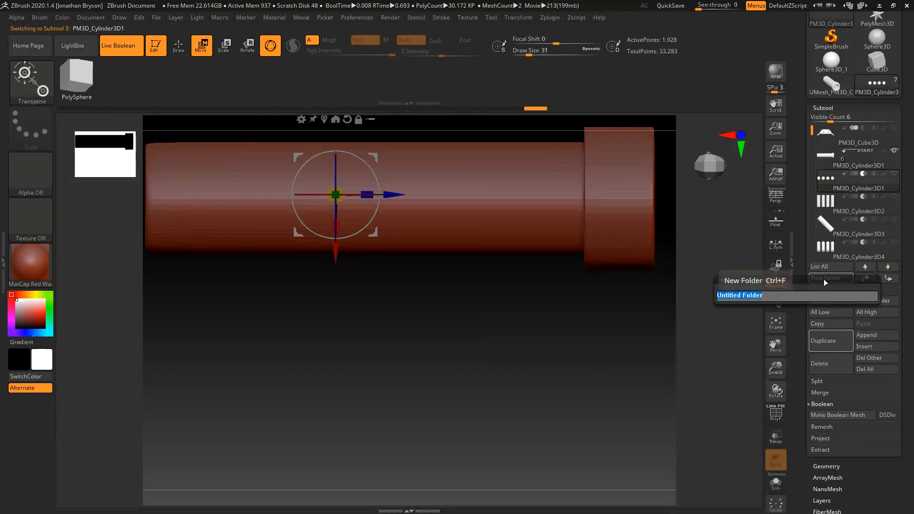
type("ba")
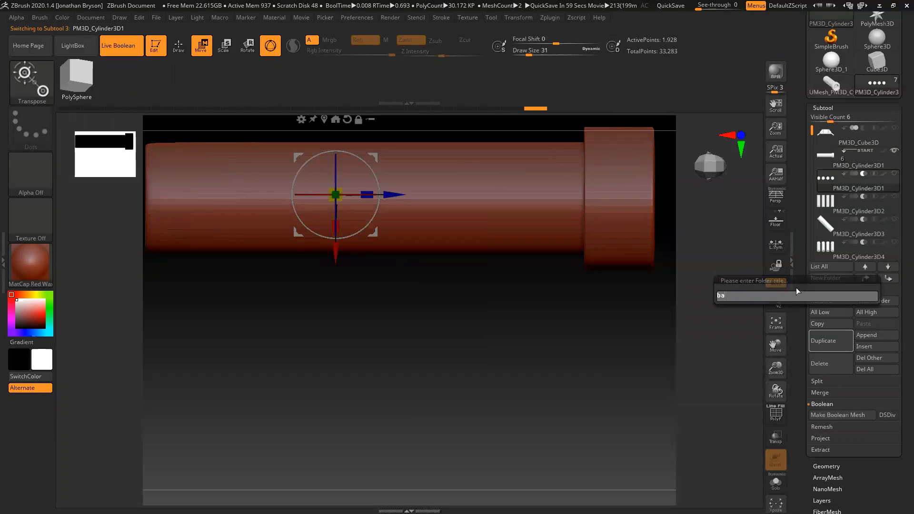
type("rrell parts")
key("Return")
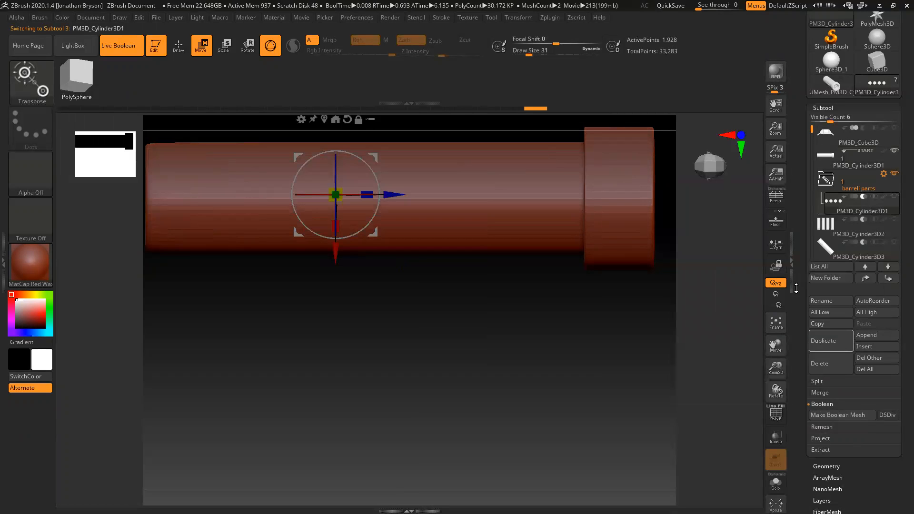
Move the original tube and the other three cylinder rows into the "barrell parts" folder, collapsing it on the way.
mouse_move(829, 244)
left_click_drag(838, 224, 835, 184)
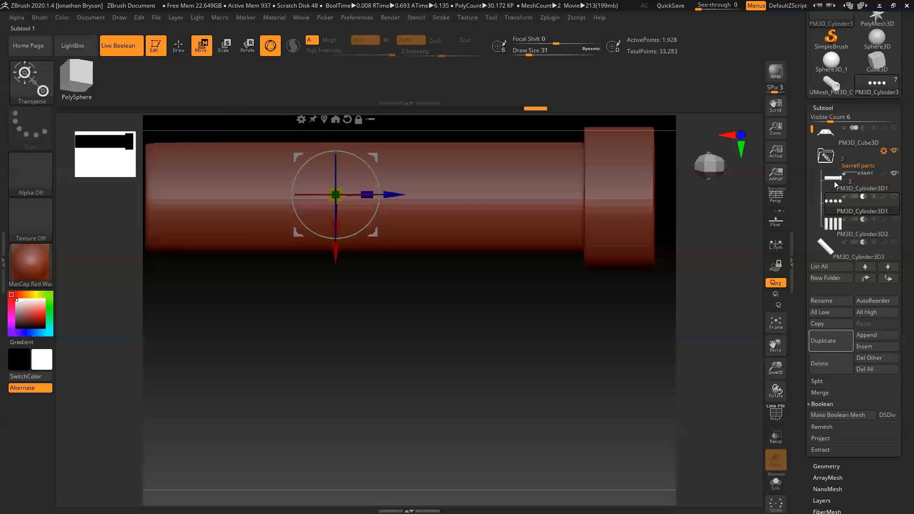
left_click_drag(830, 254, 836, 237)
left_click(826, 157)
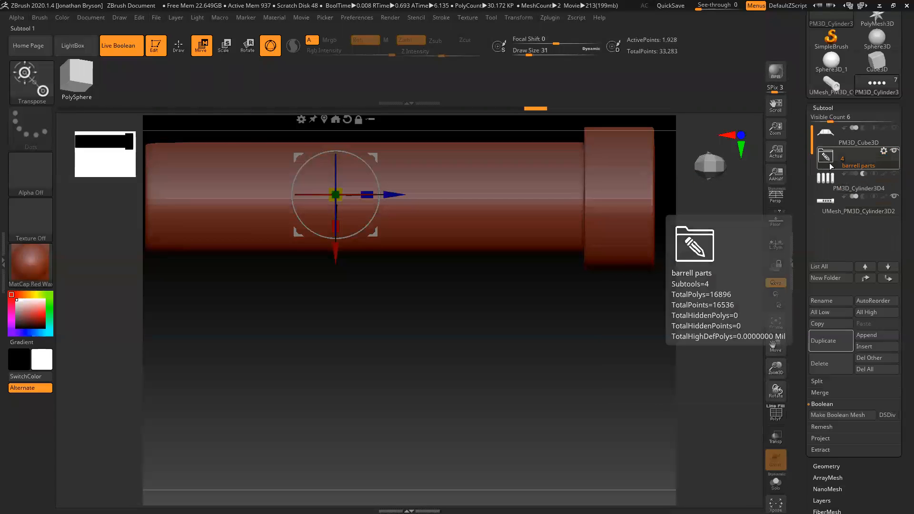
left_click_drag(834, 180, 837, 165)
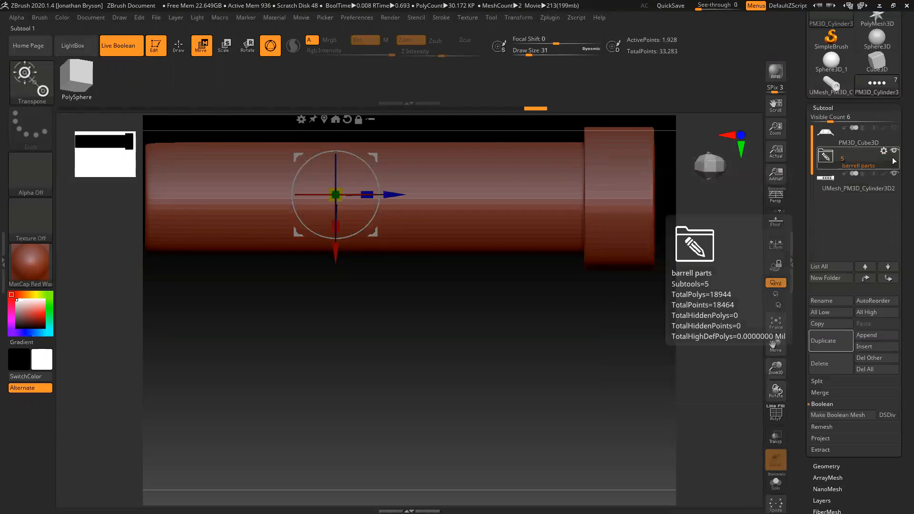
Hide the "barrell parts" folder, select the Boolean mesh subtool and inspect the perforated barrel from its collared end.
left_click(829, 183)
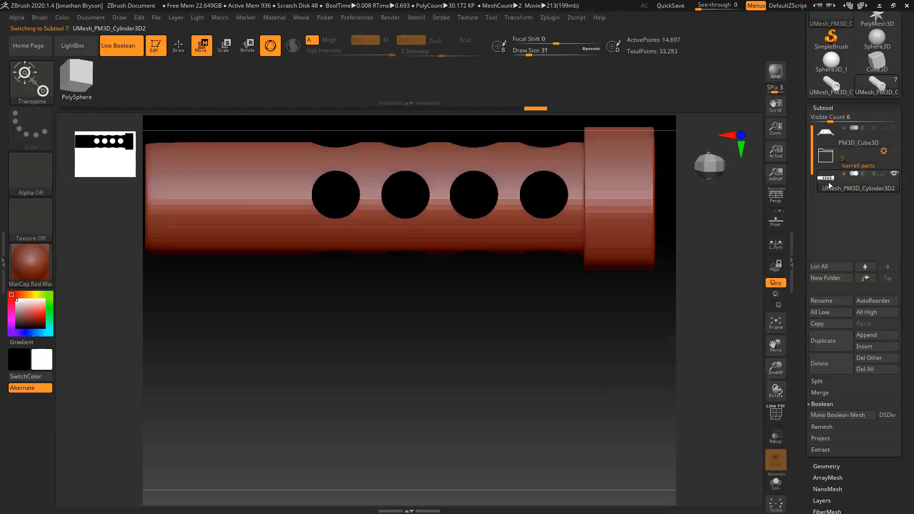
left_click_drag(541, 346, 609, 328, "alt")
left_click_drag(489, 336, 503, 319)
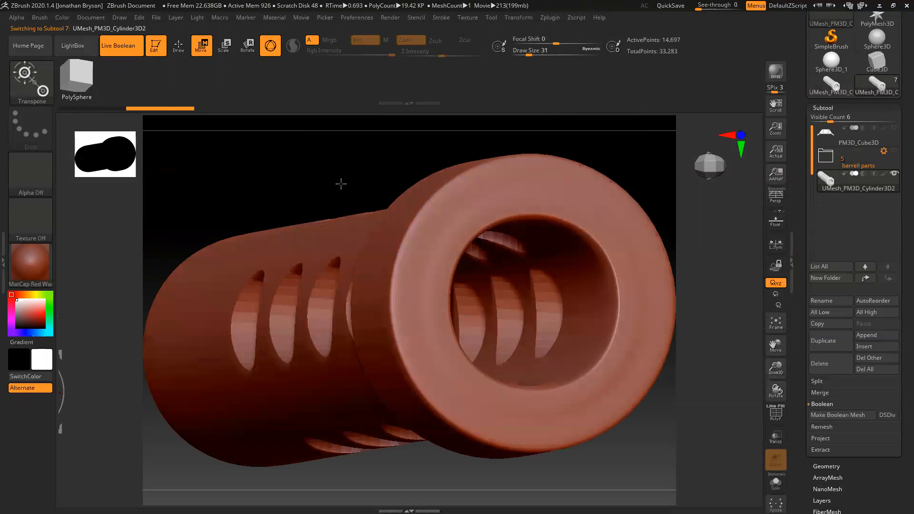
Examine the perforated barrel in side view along its full length, from the plain end to the collar.
left_click_drag(340, 183, 371, 173)
key("f")
mouse_move(430, 236)
left_mouse_down()
mouse_move(464, 218)
mouse_move(435, 227)
mouse_move(424, 214)
mouse_move(420, 242)
left_mouse_up()
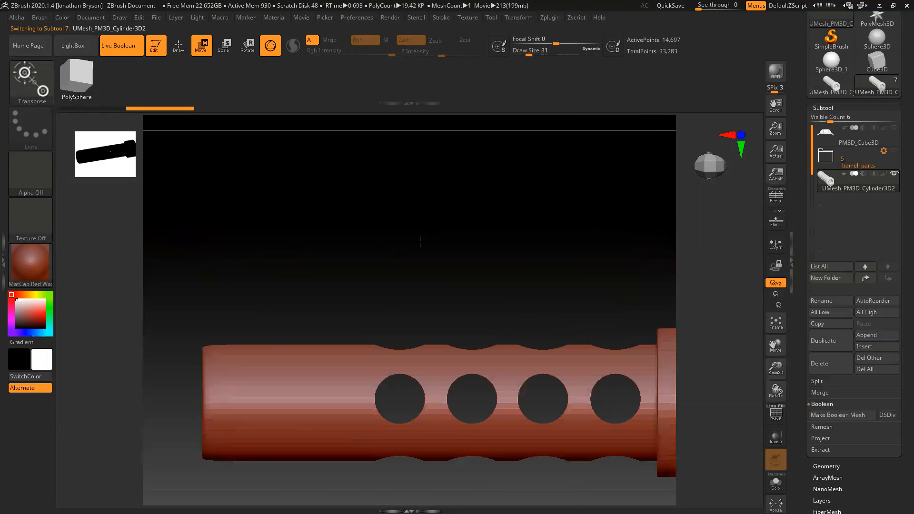
left_click_drag(638, 310, 528, 273, "alt")
left_click_drag(612, 340, 632, 282, "alt")
left_click_drag(610, 319, 396, 339, "alt")
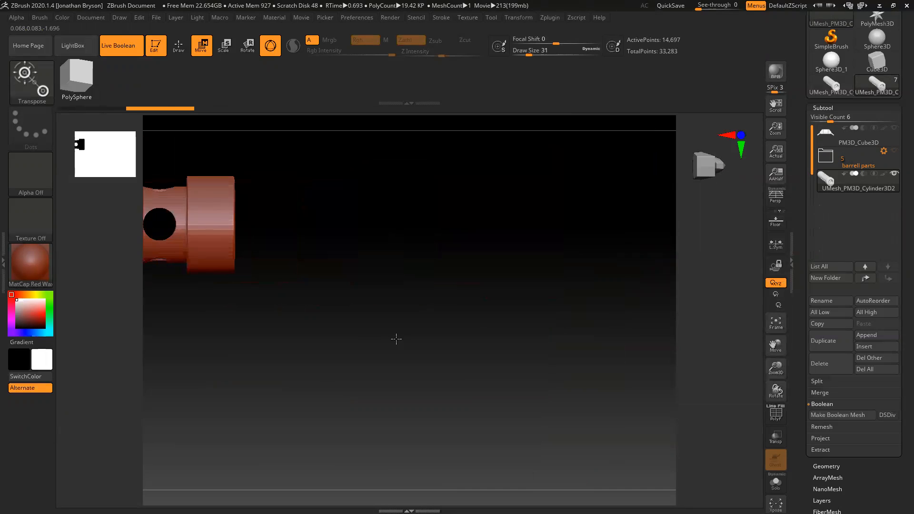
left_click_drag(303, 347, 553, 364, "alt")
left_click_drag(478, 372, 447, 365, "alt")
left_click_drag(405, 363, 605, 347, "alt")
mouse_move(342, 364)
left_mouse_down("alt")
mouse_move(560, 357)
mouse_move(357, 364)
left_mouse_up("alt")
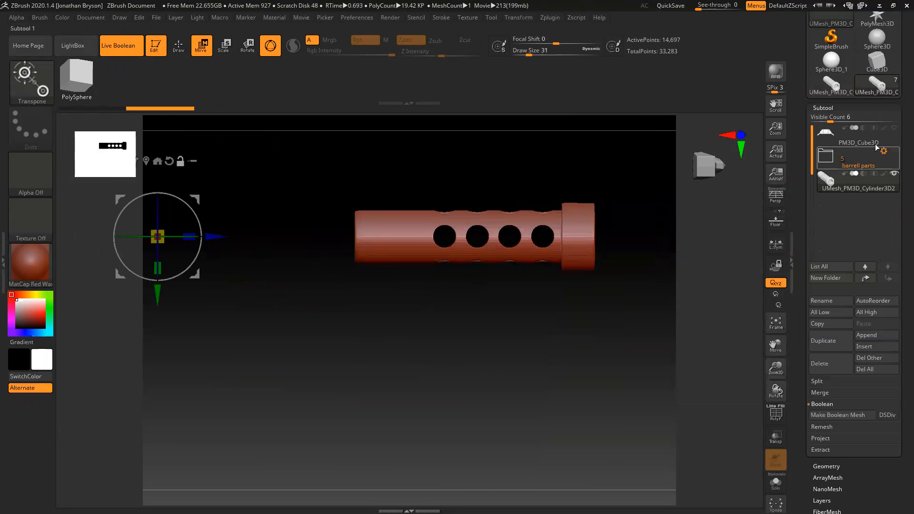
Show the PM3D_Cube3D body subtool together with the perforated barrel and face both from the front.
left_click(893, 127)
left_click_drag(363, 309, 420, 287)
left_click_drag(418, 210, 550, 196, "alt")
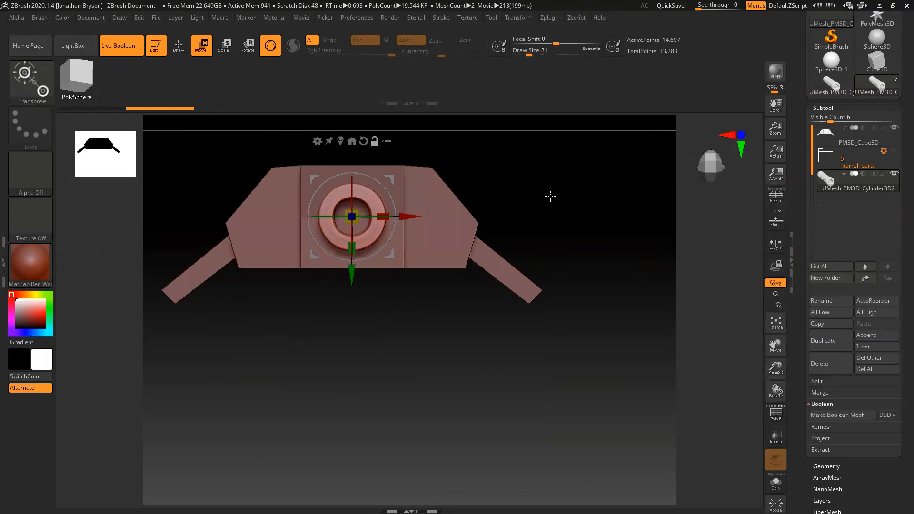
Create a new InsertMesh brush from the perforated barrel mesh instead of appending it to an existing brush.
left_click(38, 17)
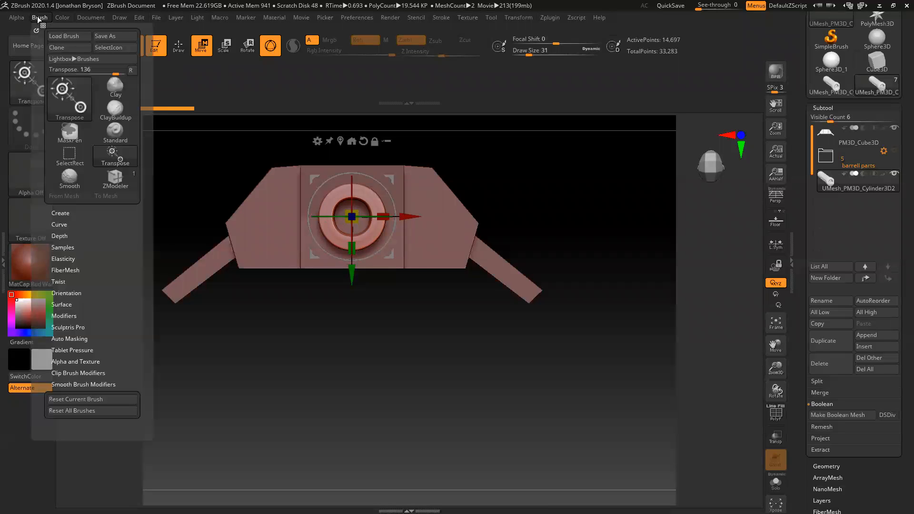
left_click(57, 213)
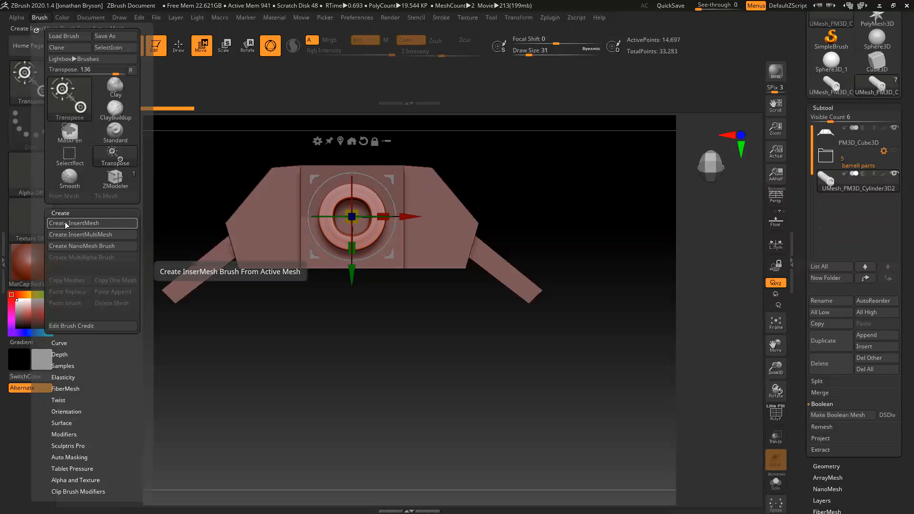
left_click(64, 223)
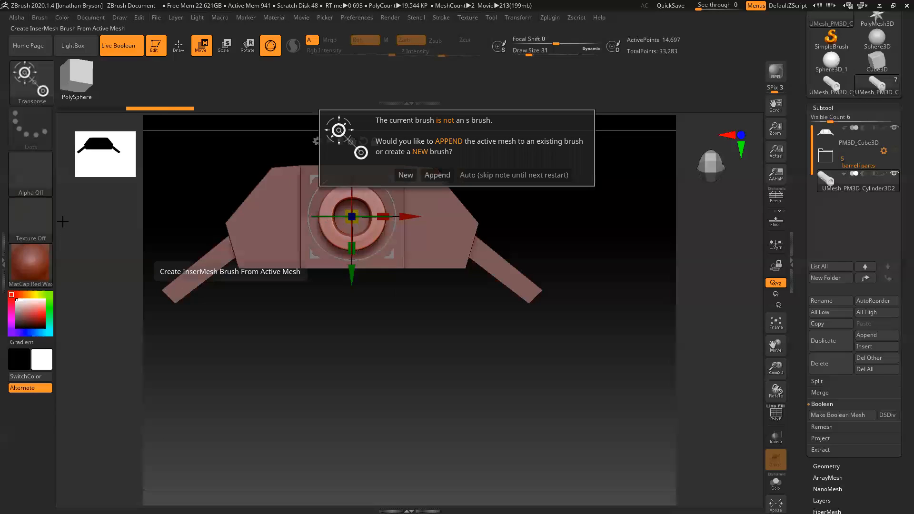
left_click(405, 175)
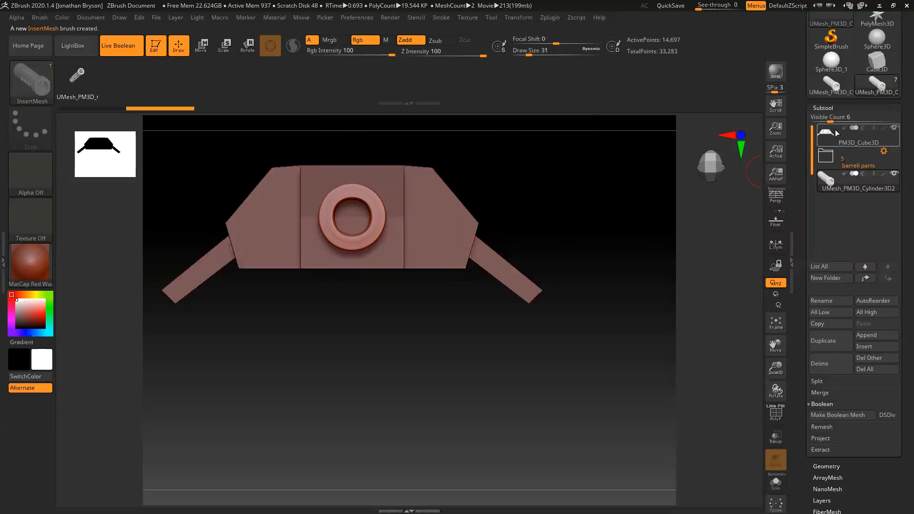
Select the PM3D_Cube3D body subtool and hide the separate cylinder subtool.
left_click(828, 134)
left_click(894, 175)
left_click_drag(327, 355, 386, 321)
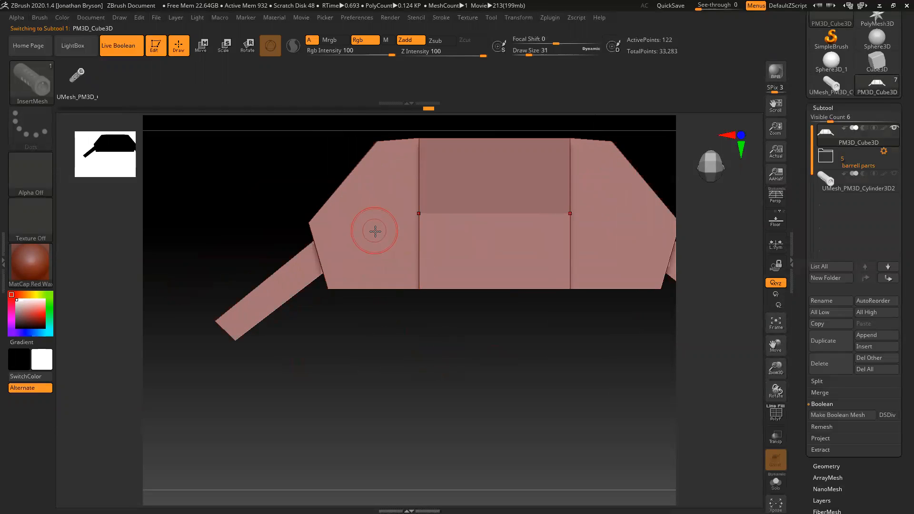
Try inserting a mirrored pair of gun barrels on the body's front faces and sliding them back into the body.
mouse_move(384, 227)
left_mouse_down()
mouse_move(488, 271)
mouse_move(589, 346)
mouse_move(509, 366)
mouse_move(531, 365)
mouse_move(430, 373)
mouse_move(424, 350)
mouse_move(494, 328)
mouse_move(477, 425)
mouse_move(456, 351)
mouse_move(457, 418)
left_mouse_up()
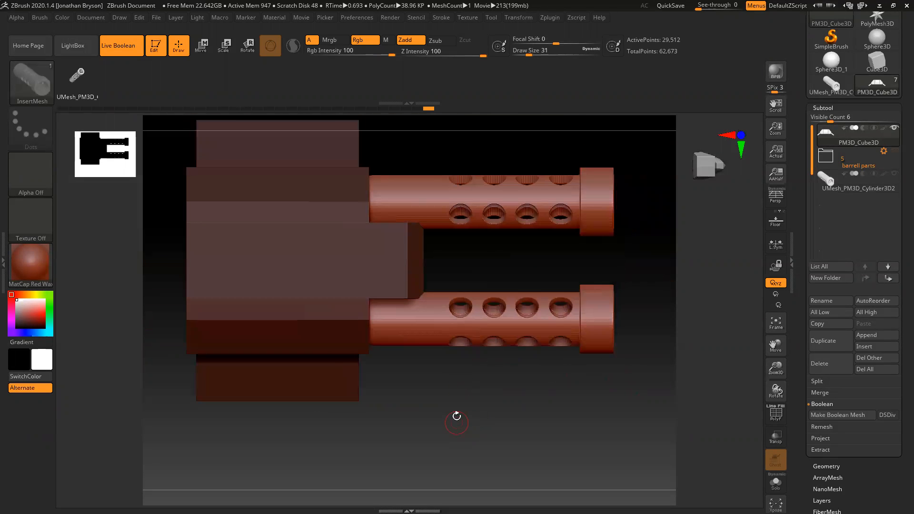
key("w")
left_click_drag(430, 317, 375, 318)
mouse_move(486, 404)
left_mouse_down()
mouse_move(452, 367)
mouse_move(534, 341)
mouse_move(522, 333)
left_mouse_up()
key("q")
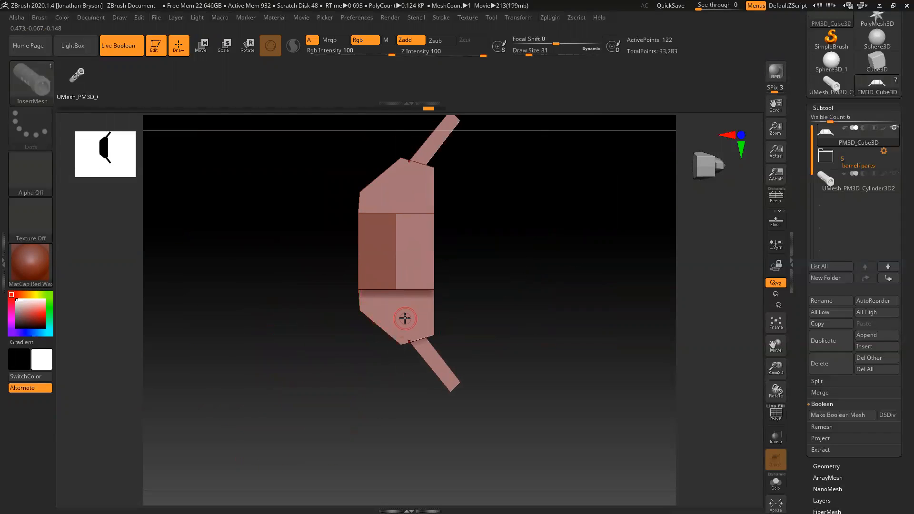
Insert a mirrored pair of gun barrels on the body's outer front faces and push them back into the body.
left_click_drag(436, 322, 554, 315)
left_click_drag(444, 390, 424, 355, "alt")
key("w")
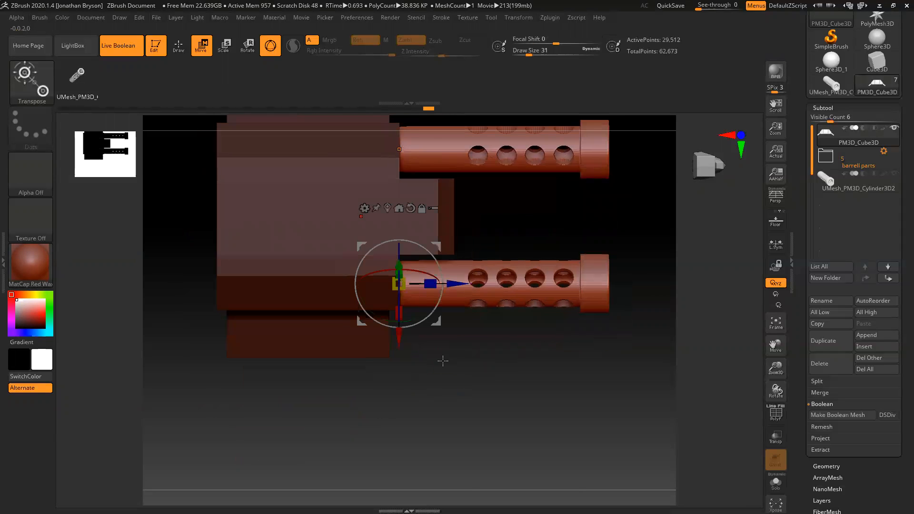
left_click_drag(437, 321, 436, 320)
left_click_drag(459, 281, 402, 291)
left_click_drag(419, 333, 468, 362)
Reset the gizmo's orientation and raise the mirrored gun barrels slightly on the body.
left_click_drag(463, 412, 464, 220)
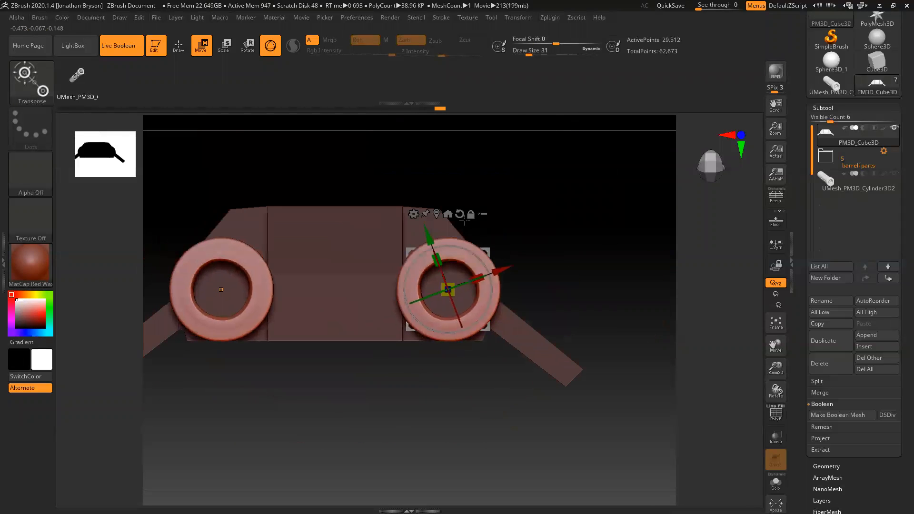
left_click(459, 214)
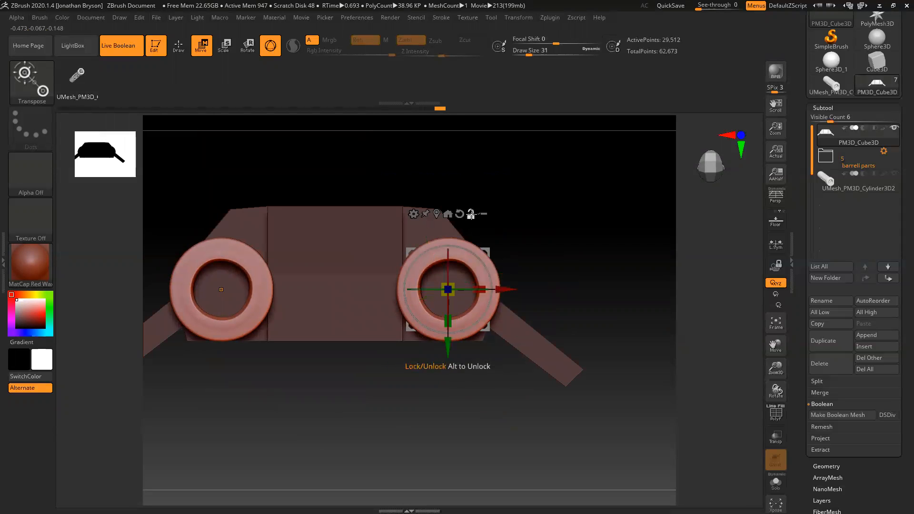
left_click_drag(443, 349, 457, 243)
left_click_drag(352, 128, 374, 128)
left_click_drag(571, 138, 555, 265)
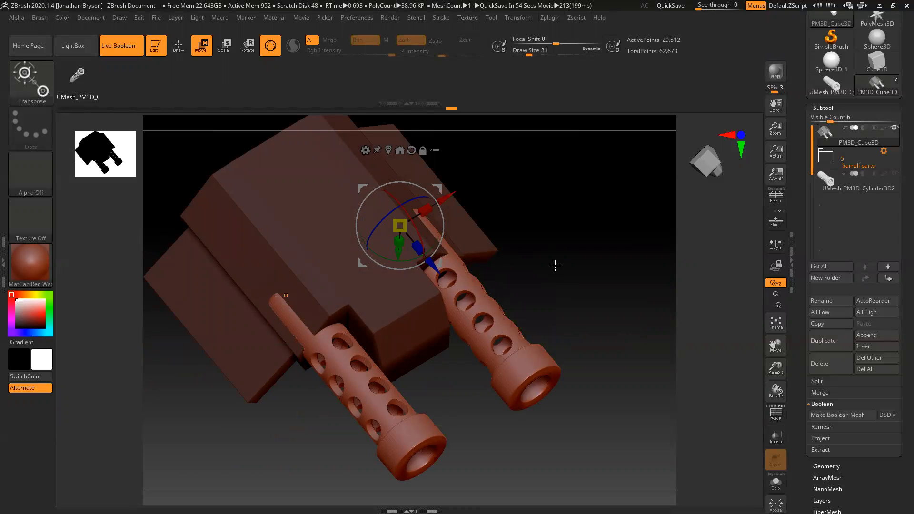
Save the tool to the Desktop as WristGun.
scroll(890, 58, "up", 5)
left_click(875, 32)
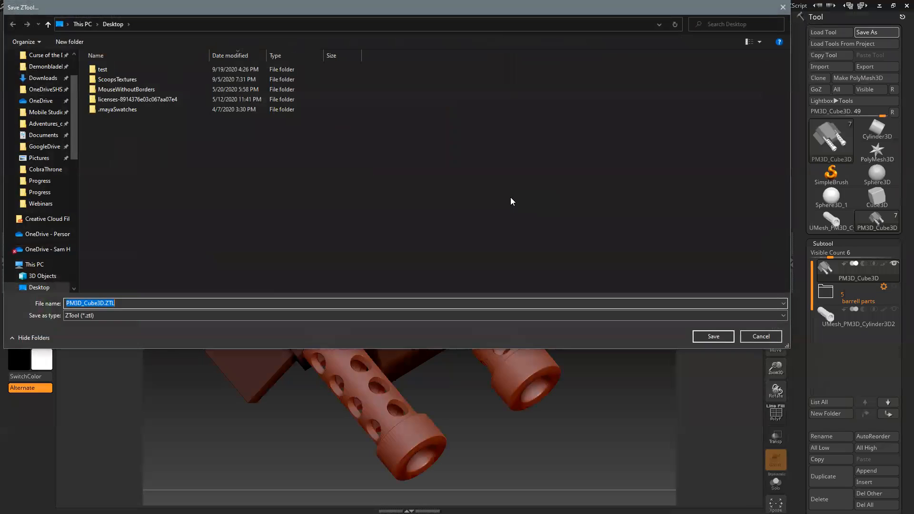
left_click(130, 303)
left_click_drag(127, 302, 29, 310)
type("WristGun")
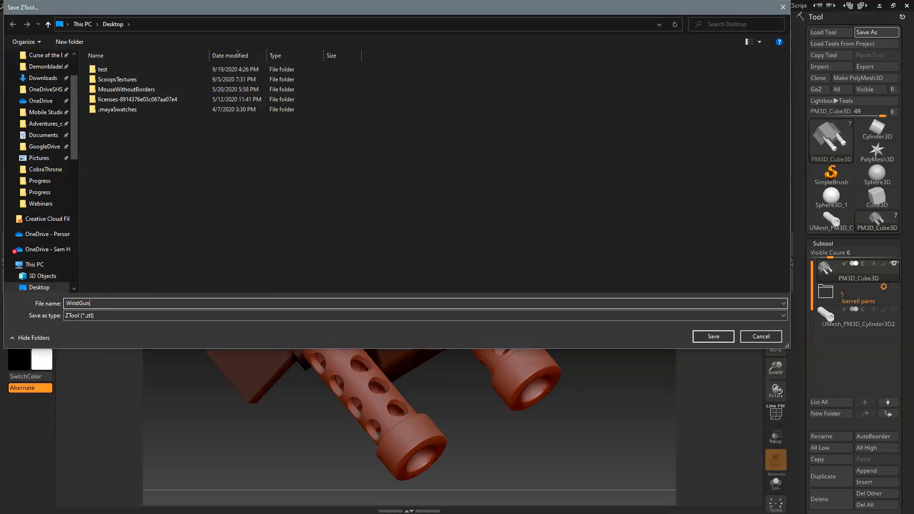
key("Return")
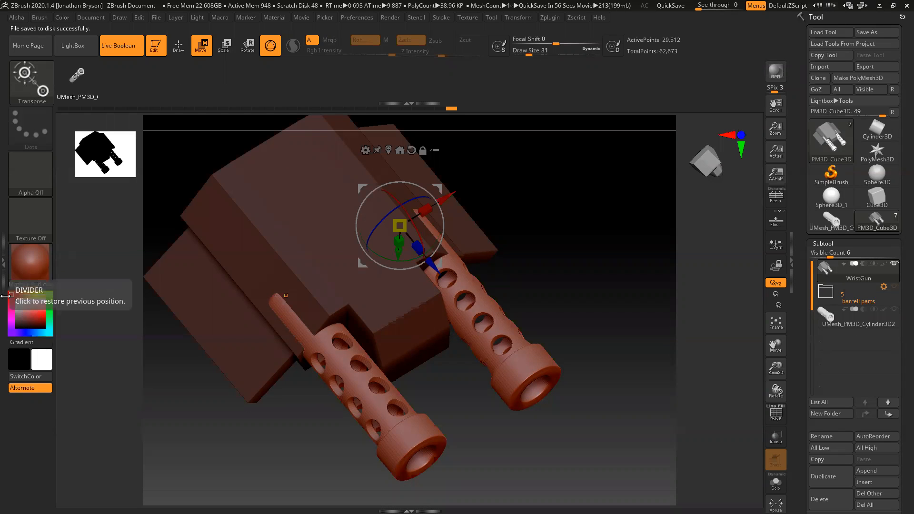
Clear the mask on the wrist gun, then reset the gizmo's orientation and move it to the unmasked mesh centre.
left_click(277, 183)
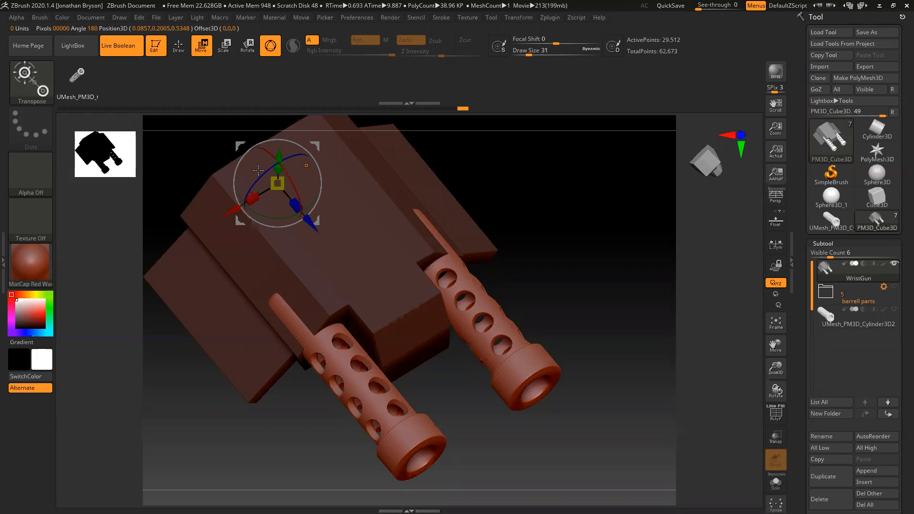
left_click_drag(557, 201, 524, 181)
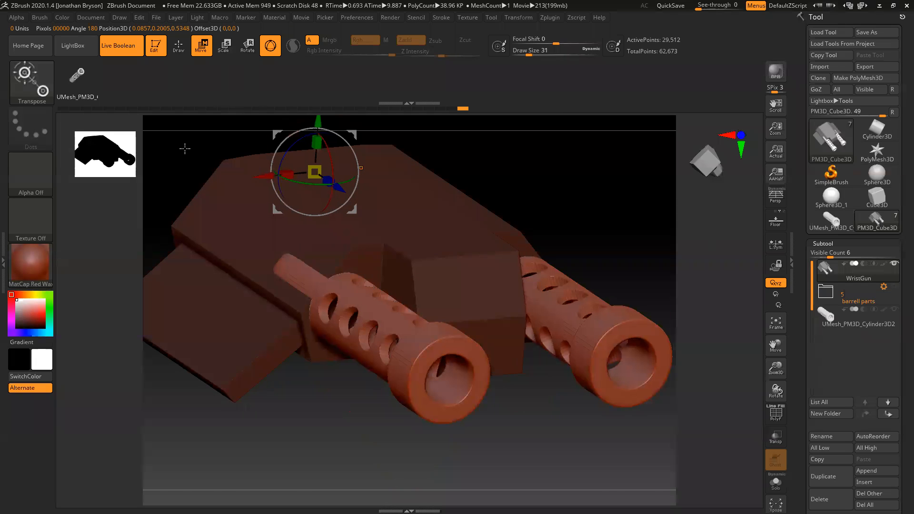
left_click(241, 203)
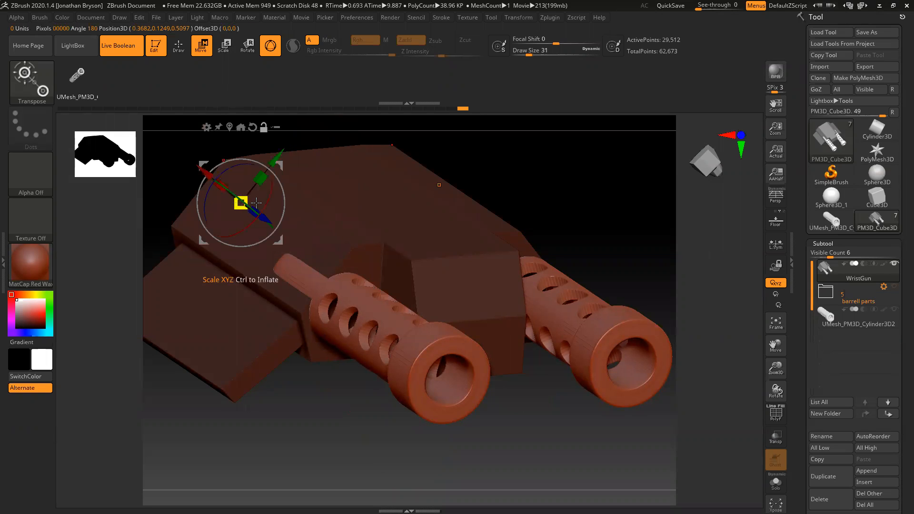
left_click(604, 188, "ctrl")
left_click_drag(603, 187, 571, 208)
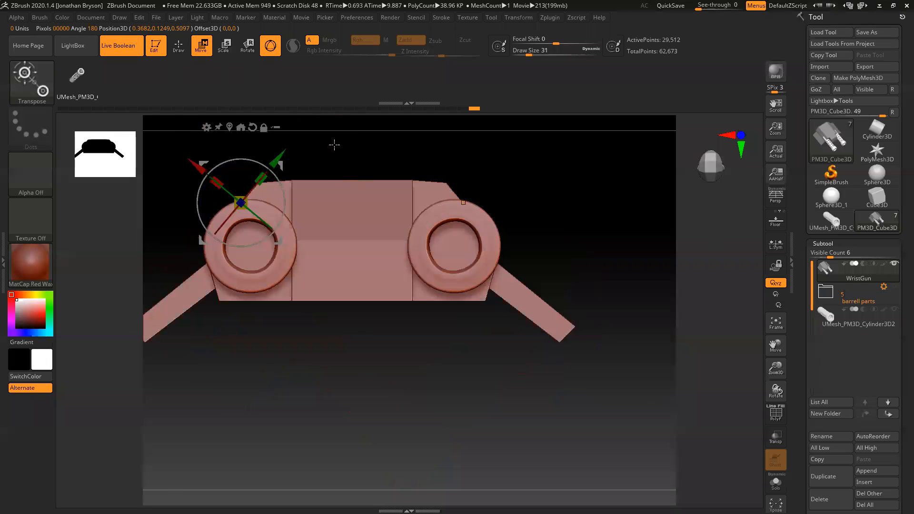
left_click(252, 126)
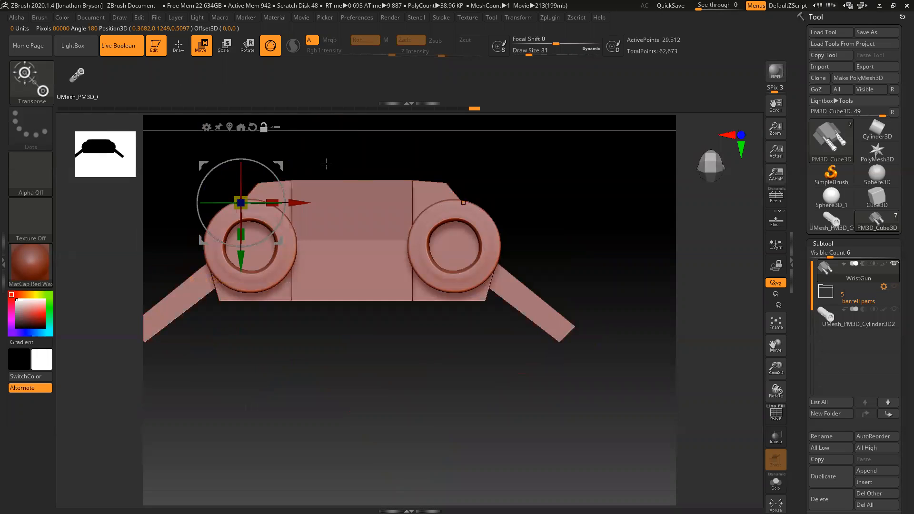
left_click(230, 126)
left_click_drag(304, 162, 674, 338, "alt")
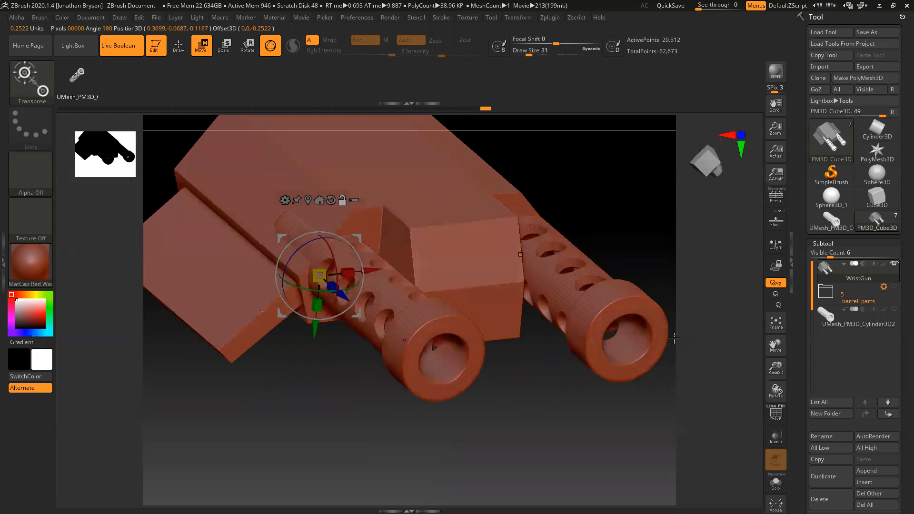
Turn on the PolyFrame display, check the separate cylinder subtool, and return to the WristGun subtool.
left_click(775, 413)
left_click_drag(338, 428, 399, 464, "alt")
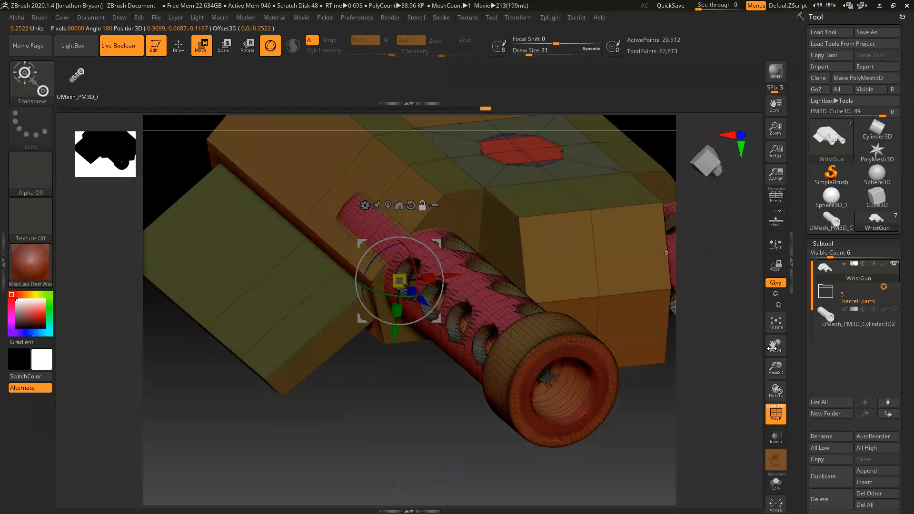
left_click(832, 317)
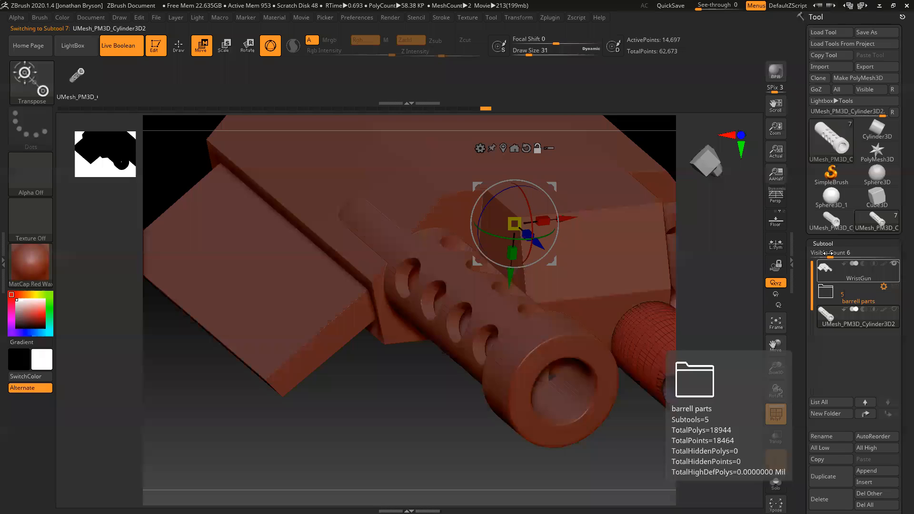
left_click(828, 280)
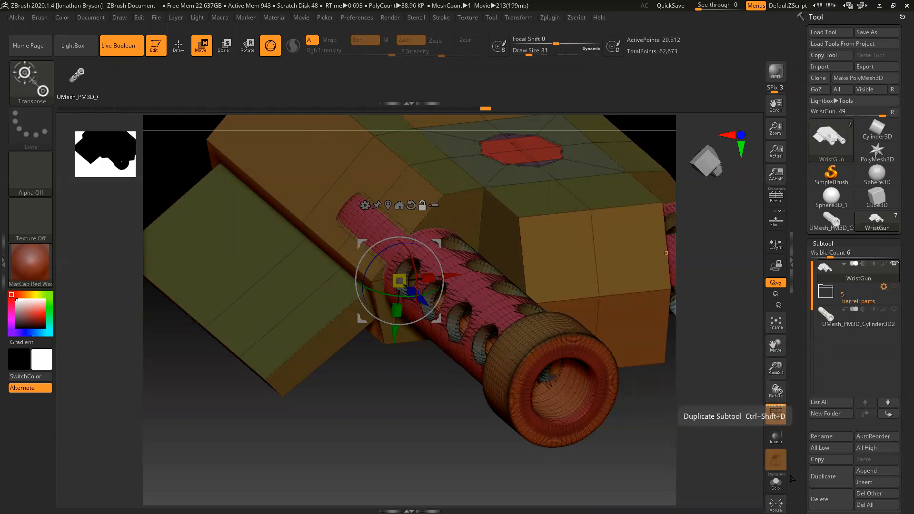
Split the WristGun subtool into similar parts to separate the barrels, and select the remaining body subtool.
left_click_drag(795, 456, 795, 367)
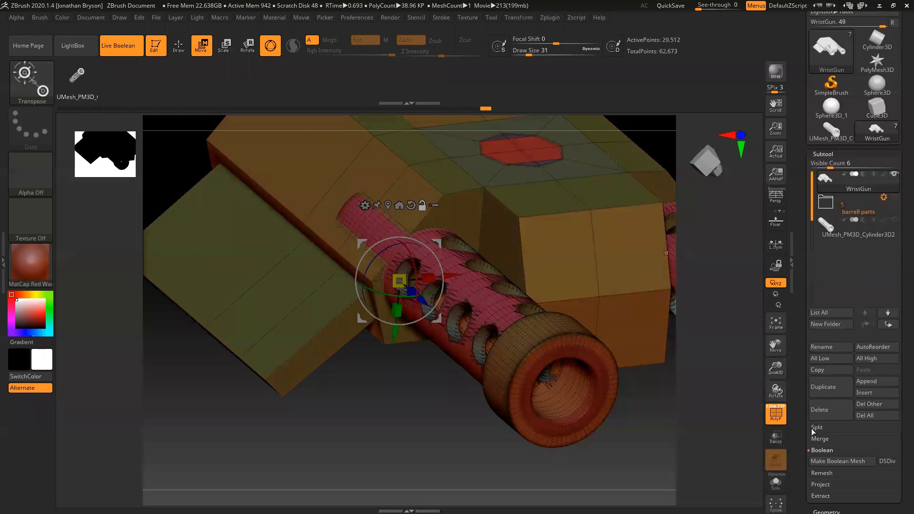
left_click(822, 428)
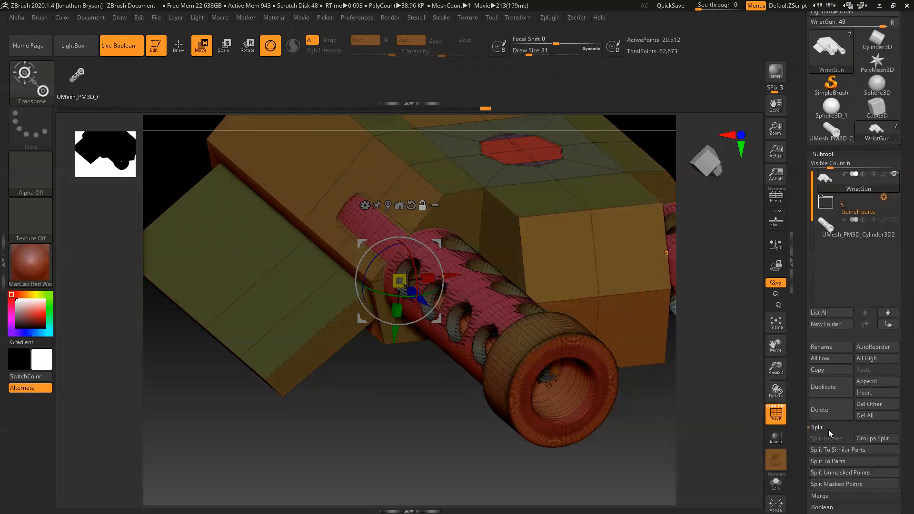
left_click(833, 461)
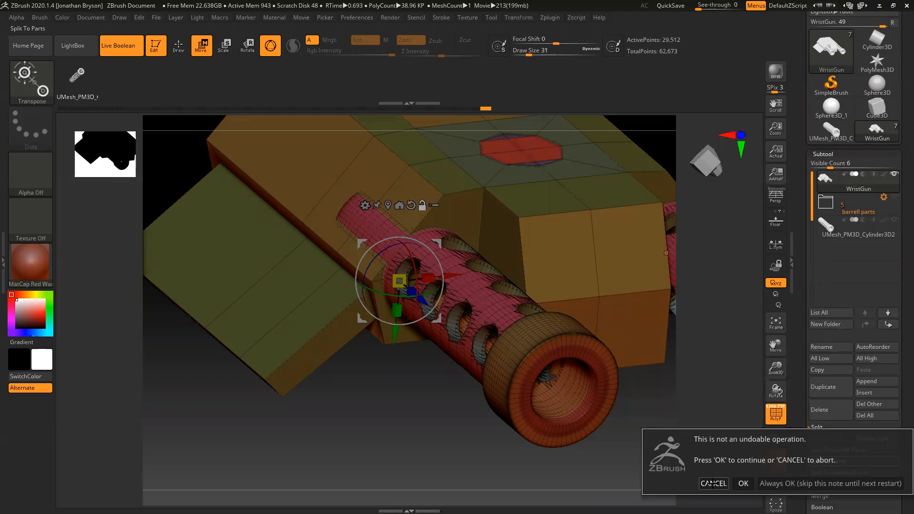
left_click(714, 484)
left_click(837, 450)
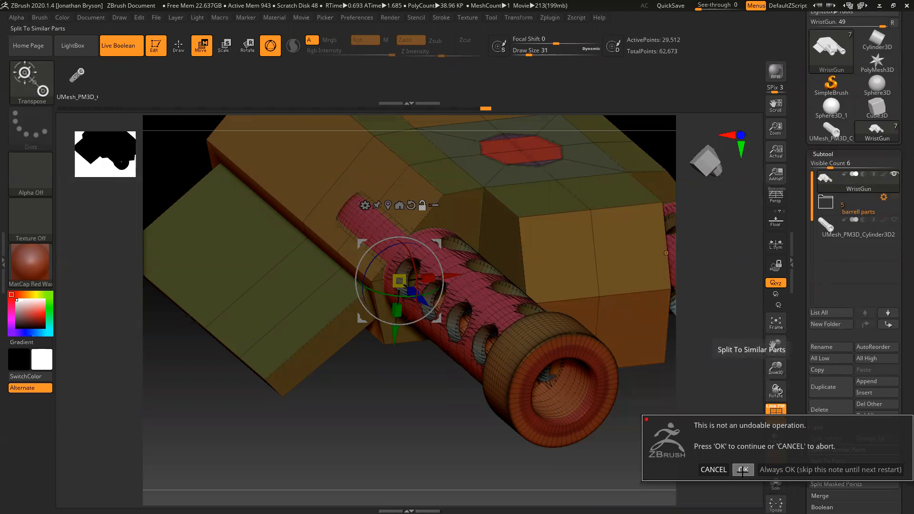
left_click(741, 470)
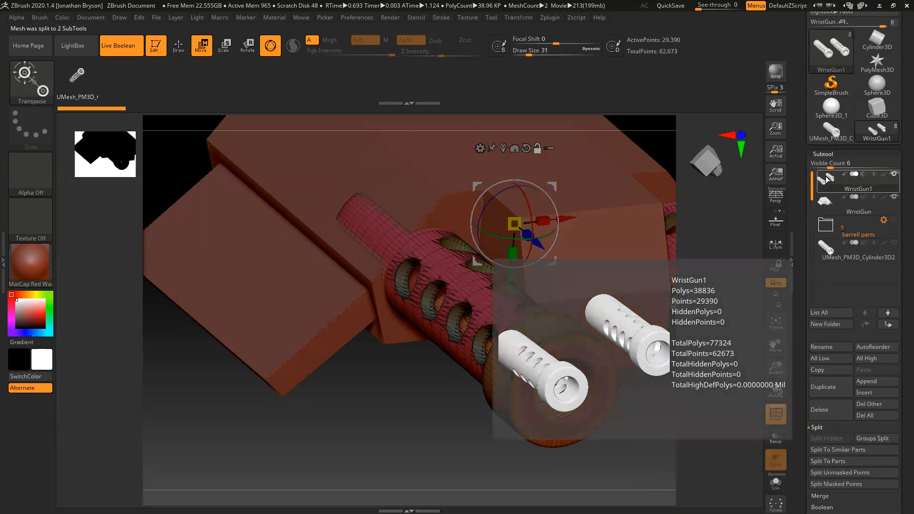
left_click(832, 203)
left_click_drag(408, 387, 405, 319)
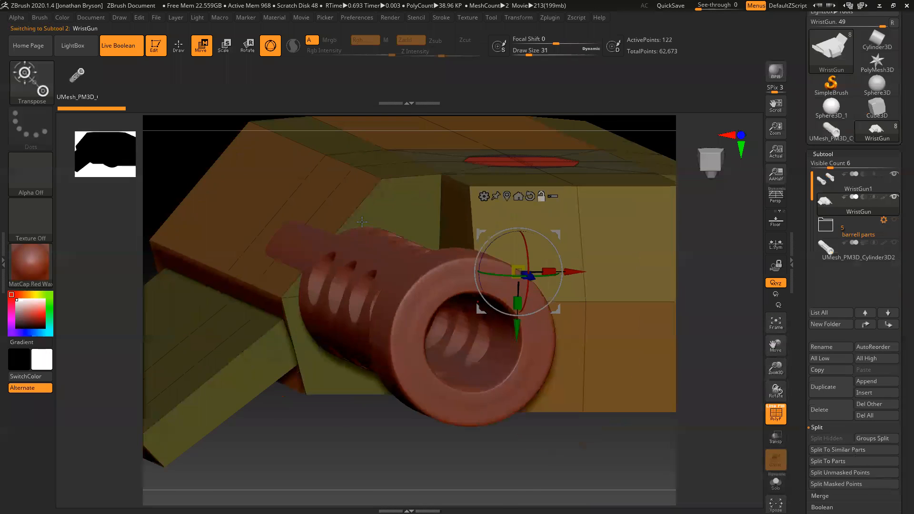
Save the custom InsertMesh barrel brush to the Desktop as GunBarrelIMM.
key("q")
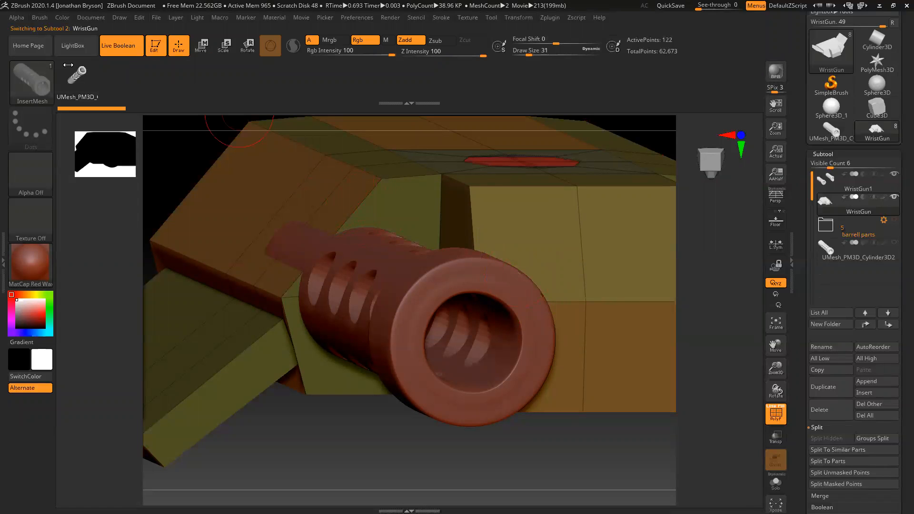
left_click(45, 70)
mouse_move(452, 86)
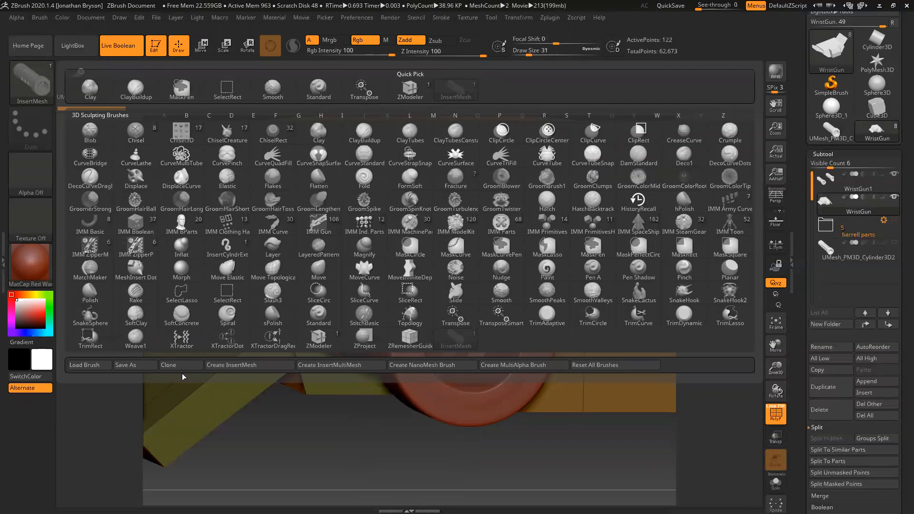
left_click(138, 366)
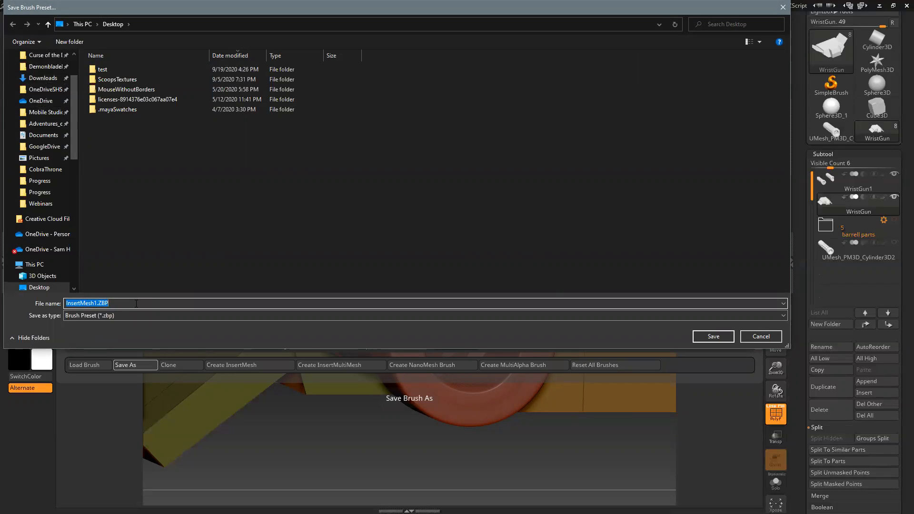
key("BackSpace")
type("GunBarrelIMM")
left_click(711, 337)
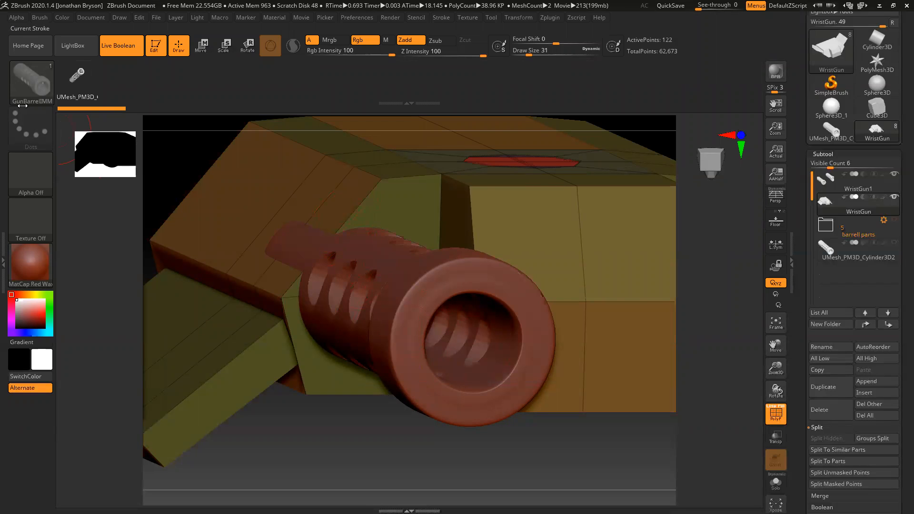
With the ZModeler brush, insert a single edge loop across the upper front faces of the body beside the barrel.
left_click(21, 68)
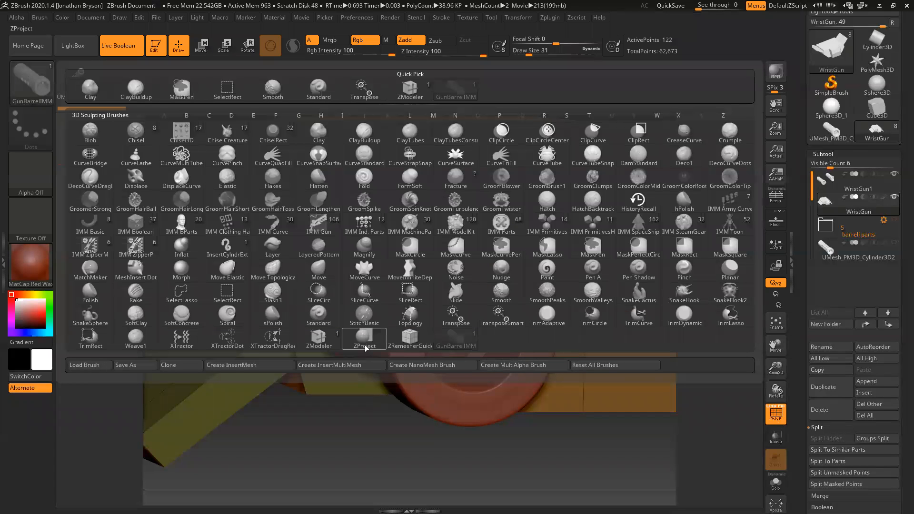
left_click(307, 332)
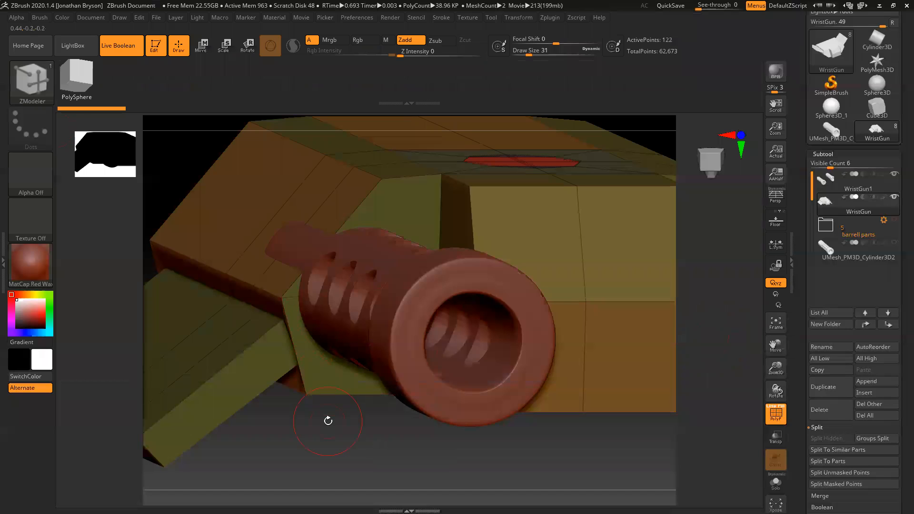
left_click_drag(326, 421, 361, 423)
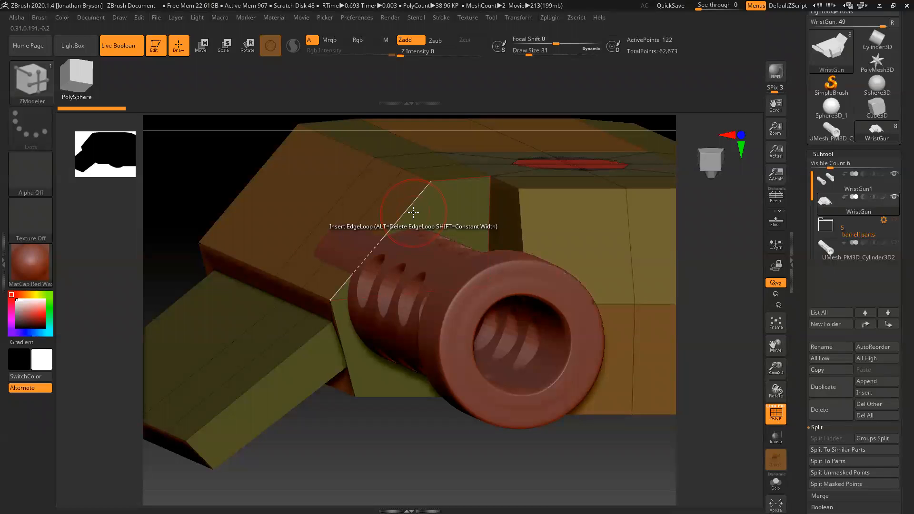
left_click_drag(401, 424, 363, 404)
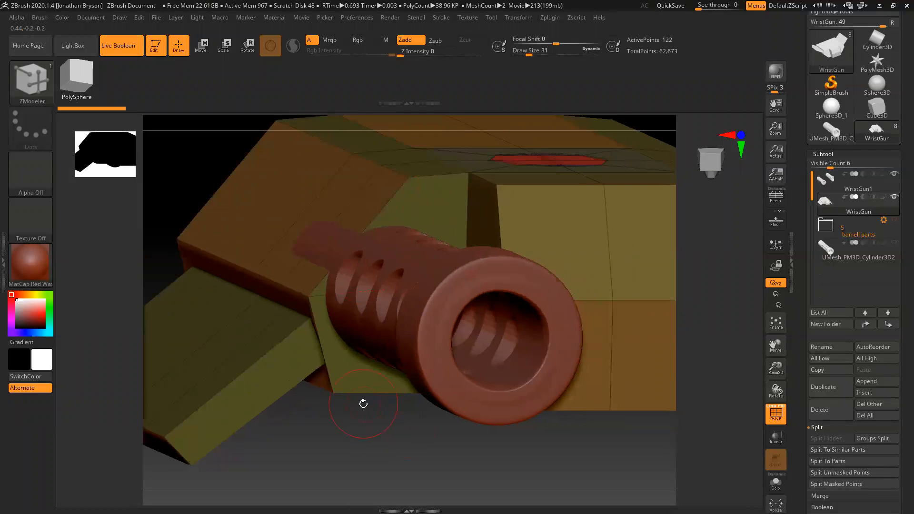
left_click(371, 215)
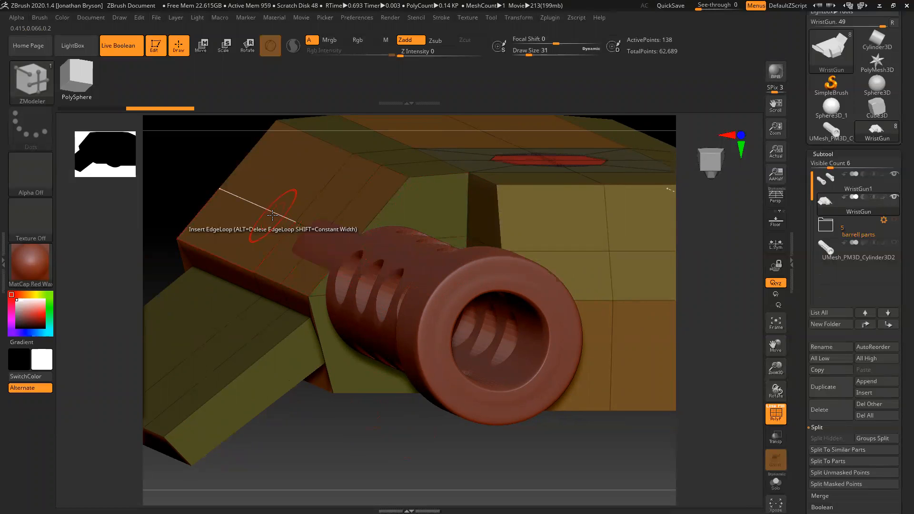
Set the ZModeler edge action to Move on a single edge and try moving the new loop's edges on the body's side face.
key("space")
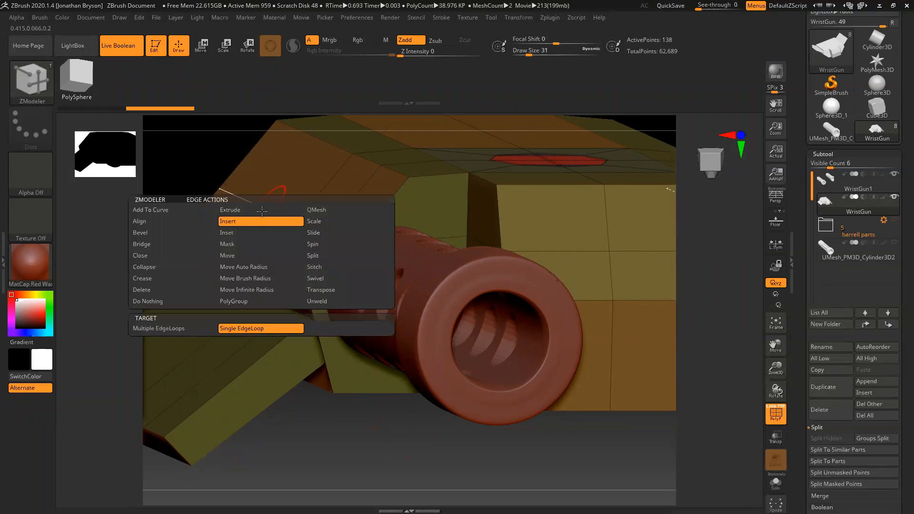
left_click(234, 258)
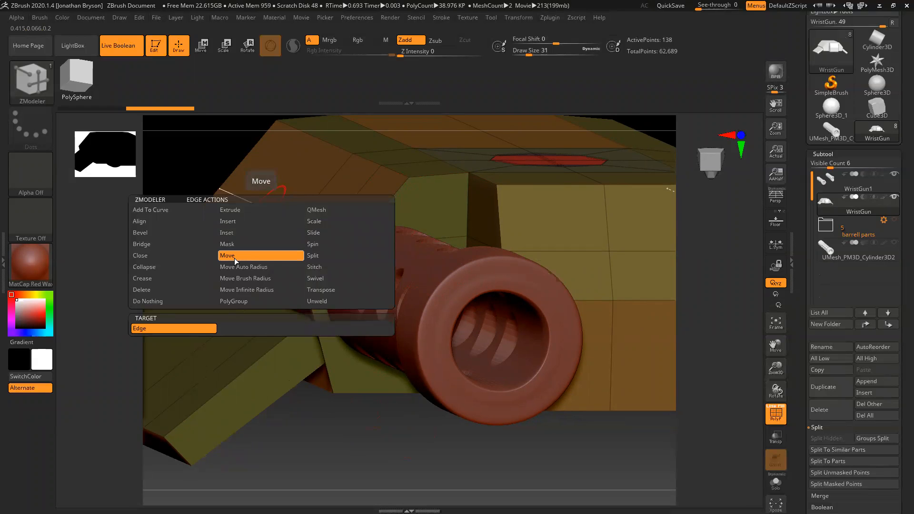
left_click(174, 325)
mouse_move(202, 170)
left_mouse_down()
mouse_move(283, 217)
mouse_move(244, 214)
mouse_move(244, 245)
mouse_move(189, 247)
mouse_move(254, 275)
left_mouse_up()
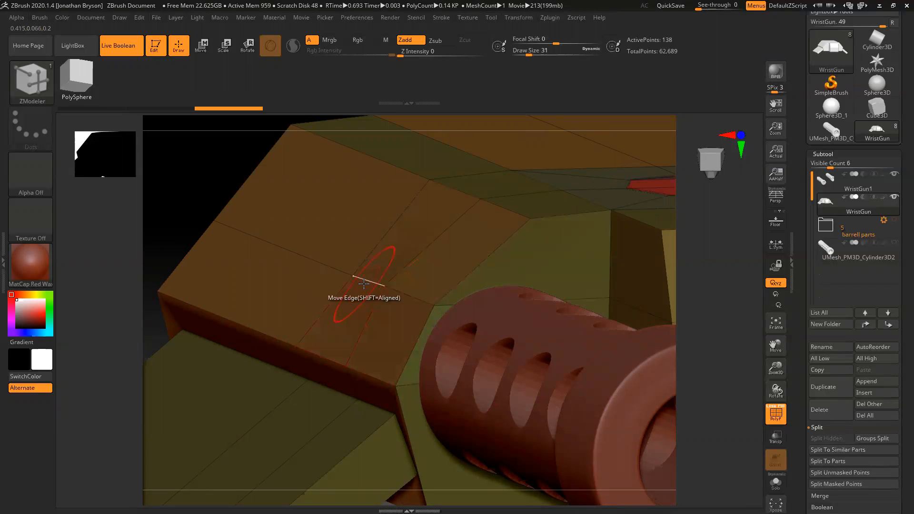
left_click_drag(334, 270, 314, 264)
mouse_move(169, 242)
left_mouse_down()
mouse_move(147, 217)
mouse_move(164, 219)
mouse_move(218, 260)
left_mouse_up()
left_click_drag(204, 203, 238, 238)
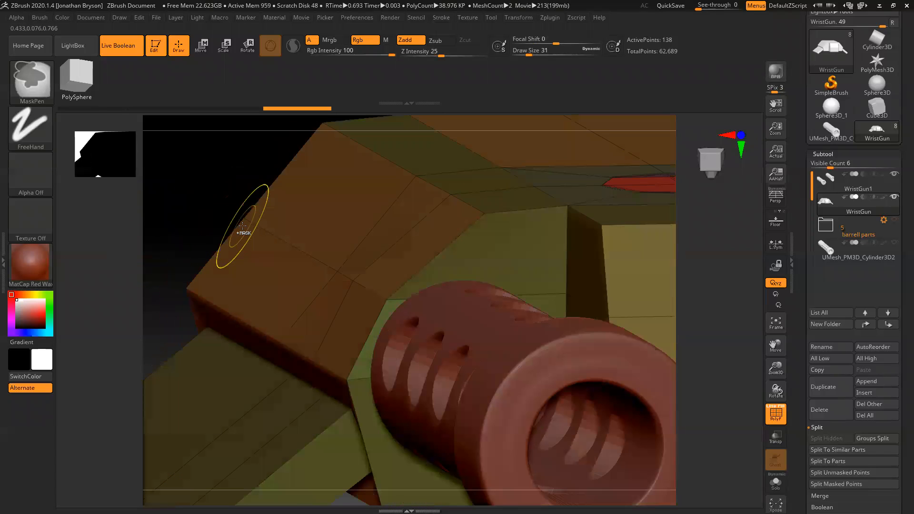
Try sliding the side-face edge with the Slide action, check the EdgeLoop Partial target, and return the edge action to Move.
key("space")
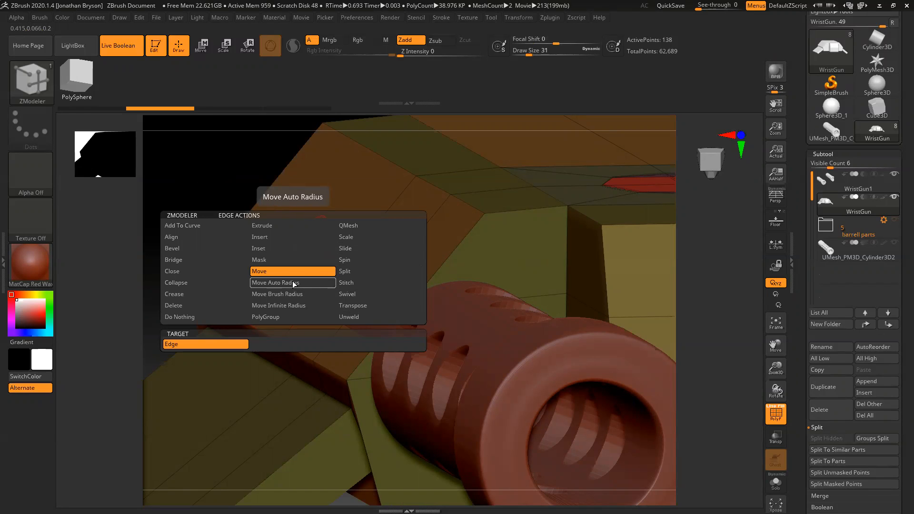
left_click(346, 249)
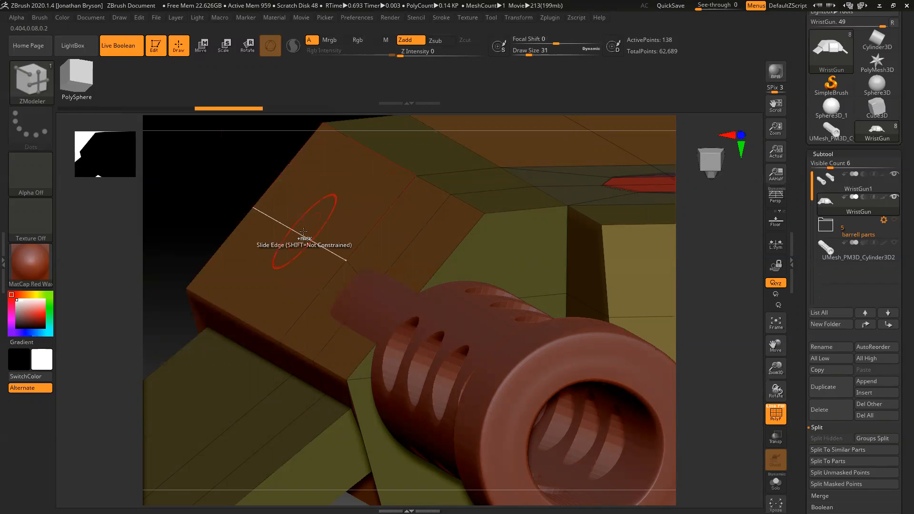
key("space")
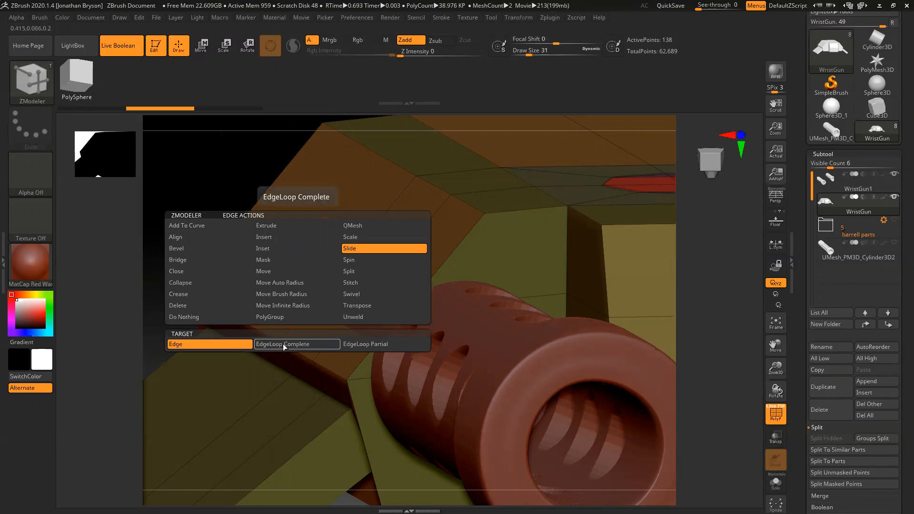
left_click(361, 344)
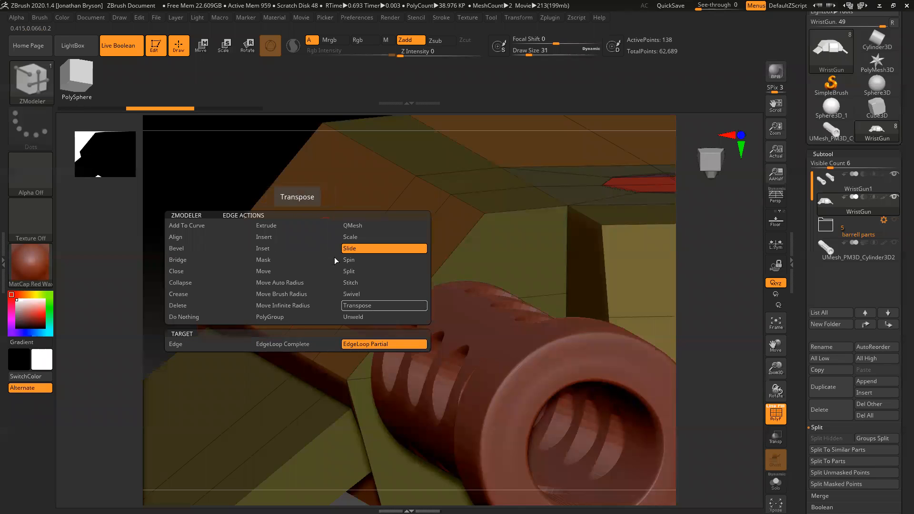
left_click(269, 271)
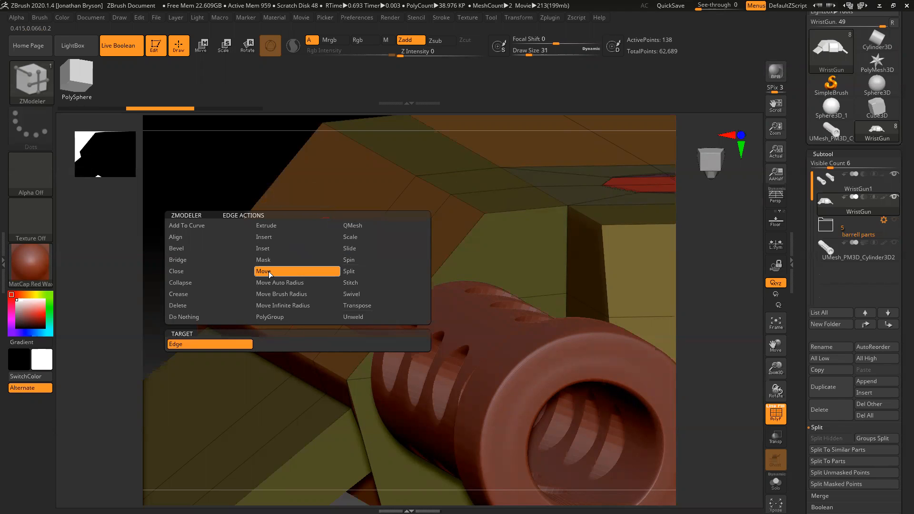
right_click(270, 232)
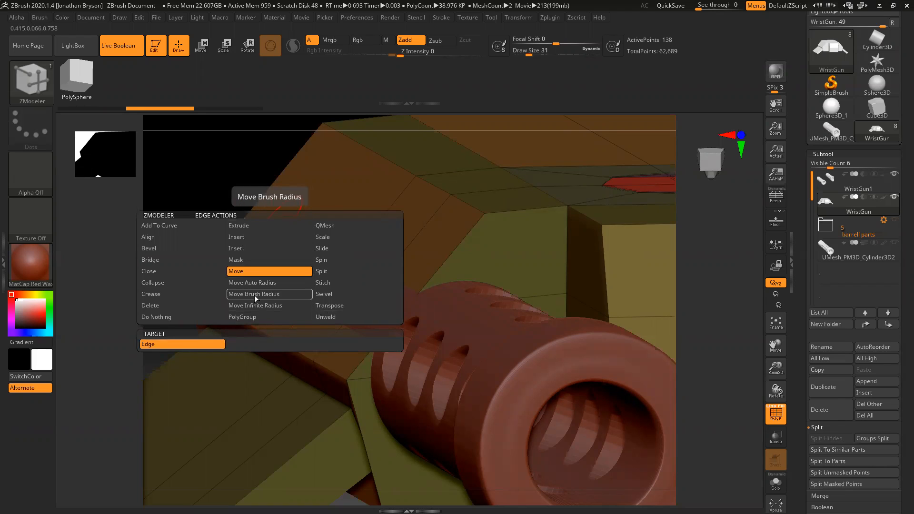
Mask the new loop's points on the body's side from the front view, invert the mask, and centre the move gizmo on them.
left_click_drag(210, 180, 276, 286, "shift")
mouse_move(204, 280)
left_mouse_down()
mouse_move(183, 259)
mouse_move(222, 275)
mouse_move(225, 256)
left_mouse_up()
left_click_drag(226, 208, 339, 310, "ctrl")
left_click_drag(172, 274, 255, 249)
left_click(214, 265, "ctrl")
key("w")
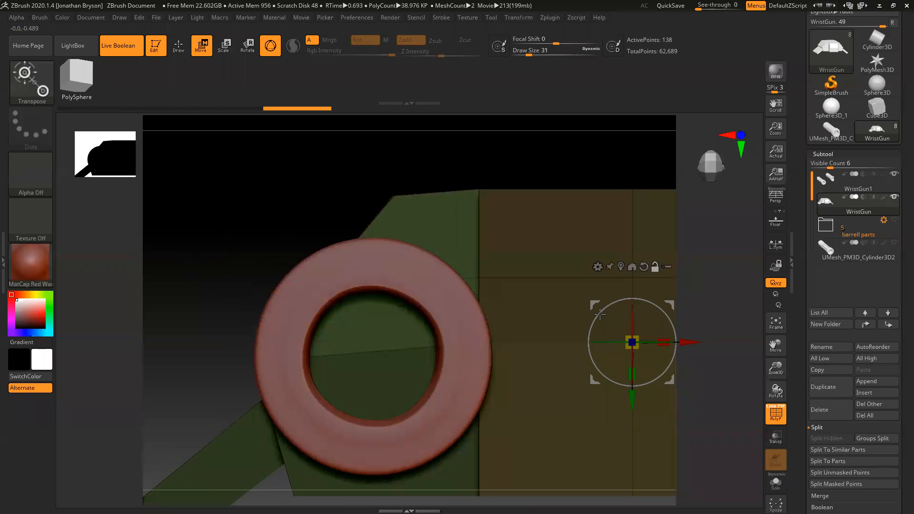
left_click(631, 266)
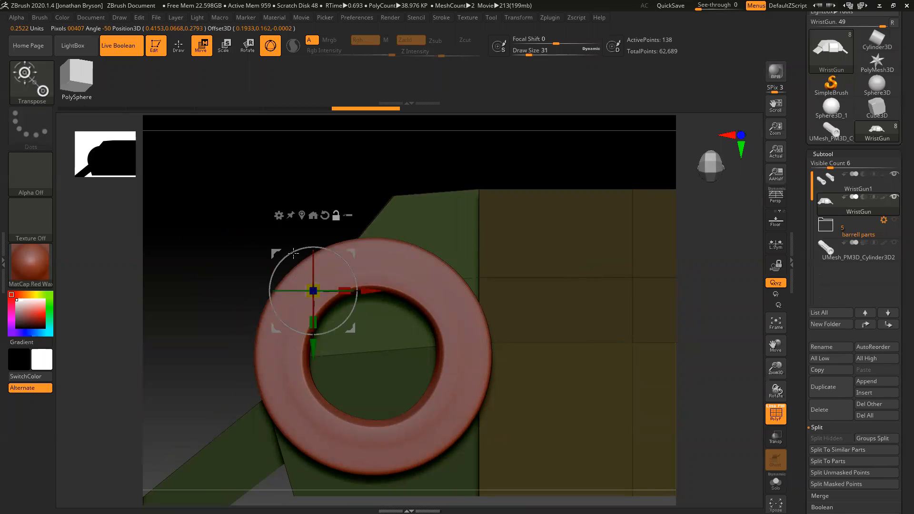
Try moving the unmasked side-loop points up and outward with the gizmo, and undo the last move.
left_click_drag(352, 254, 325, 232, "alt")
left_click_drag(214, 265, 231, 267)
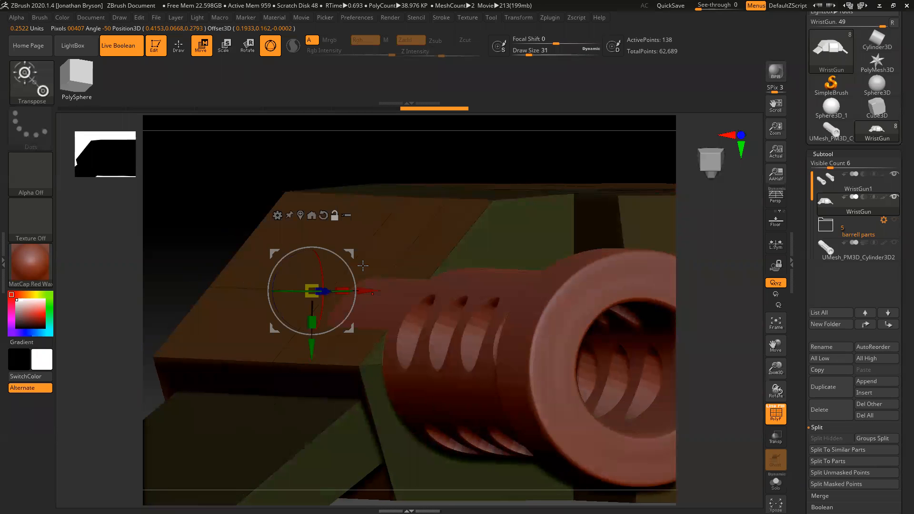
left_click_drag(350, 252, 336, 245, "alt")
key("ctrl+z")
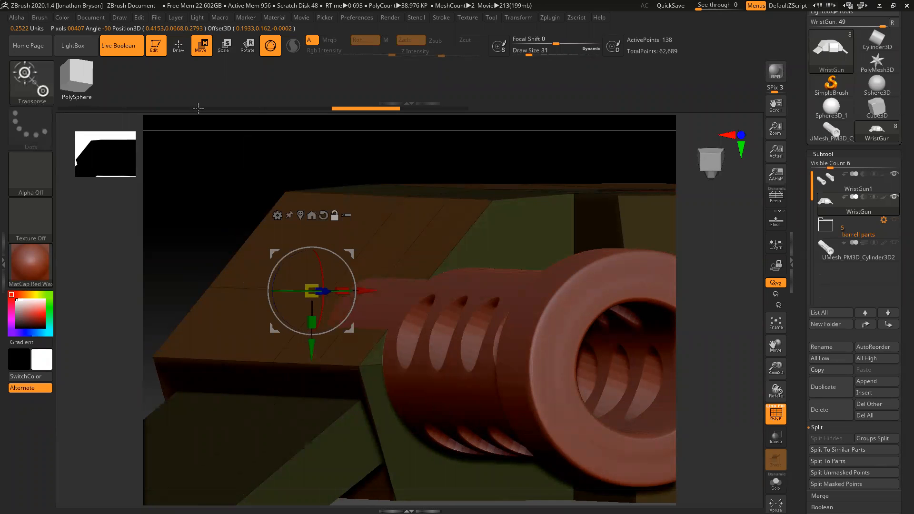
Toggle the mask inversion, try moving the side-loop points again from a raised view, and undo the attempts.
left_click_drag(218, 221, 248, 206)
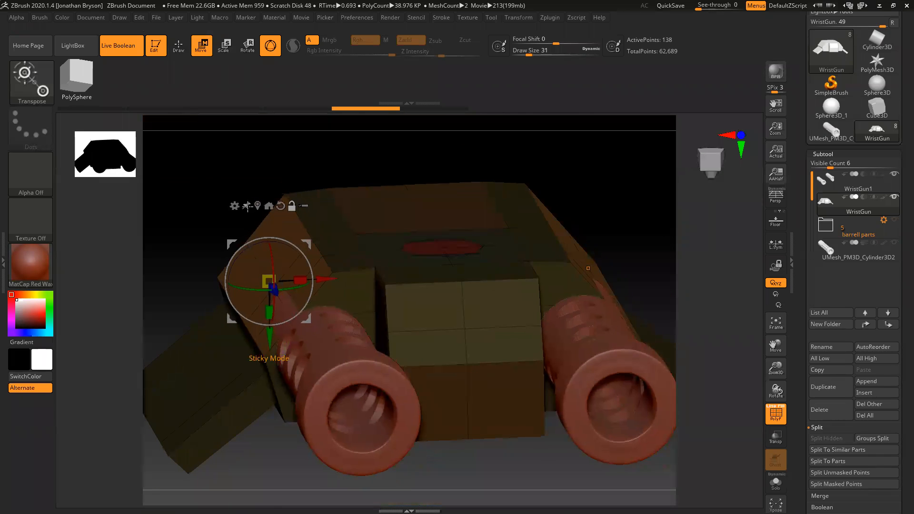
left_click_drag(210, 232, 309, 244)
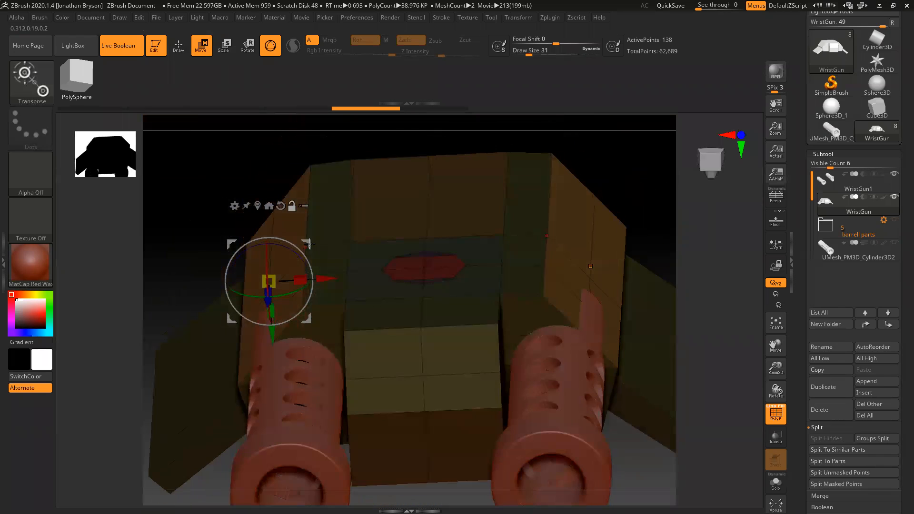
left_click(249, 171, "ctrl")
left_click(248, 171, "ctrl")
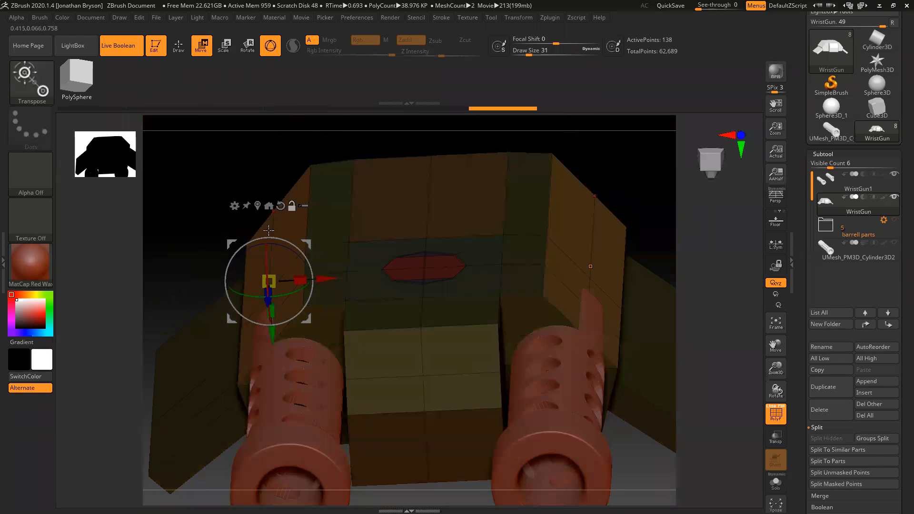
left_click_drag(308, 243, 294, 232)
key("ctrl+z")
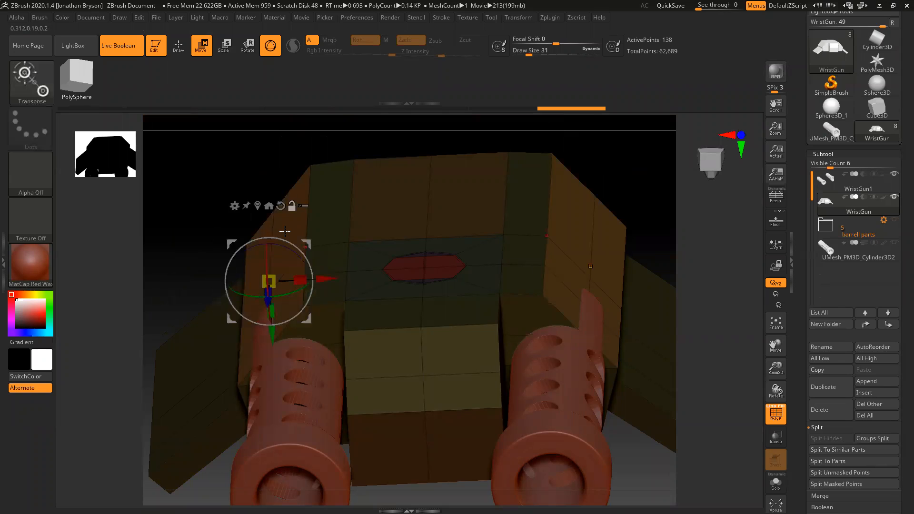
key("ctrl+z")
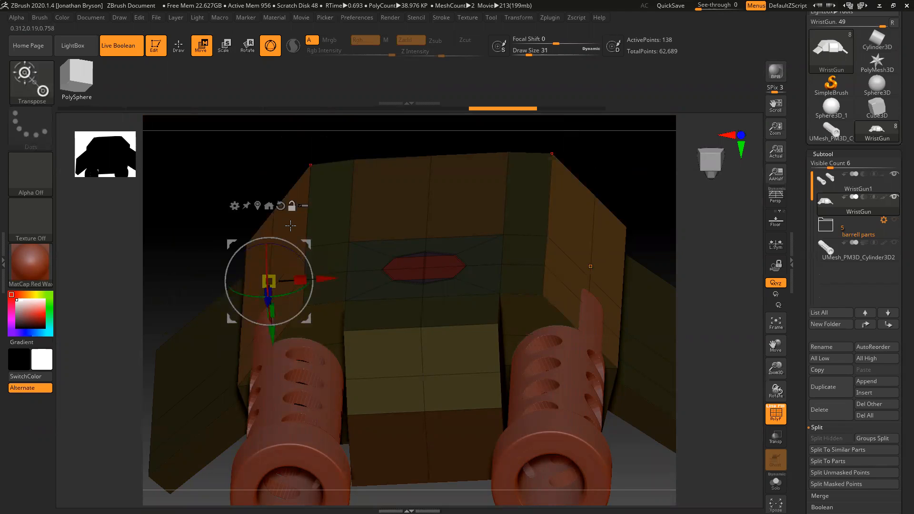
Add the rear end of the side edge loop to the mask, invert the mask, and move the unmasked points up and outward.
key("q")
mouse_move(210, 159)
left_mouse_down("ctrl")
mouse_move(288, 198)
mouse_move(279, 212)
left_mouse_up("ctrl")
left_click(238, 249, "ctrl")
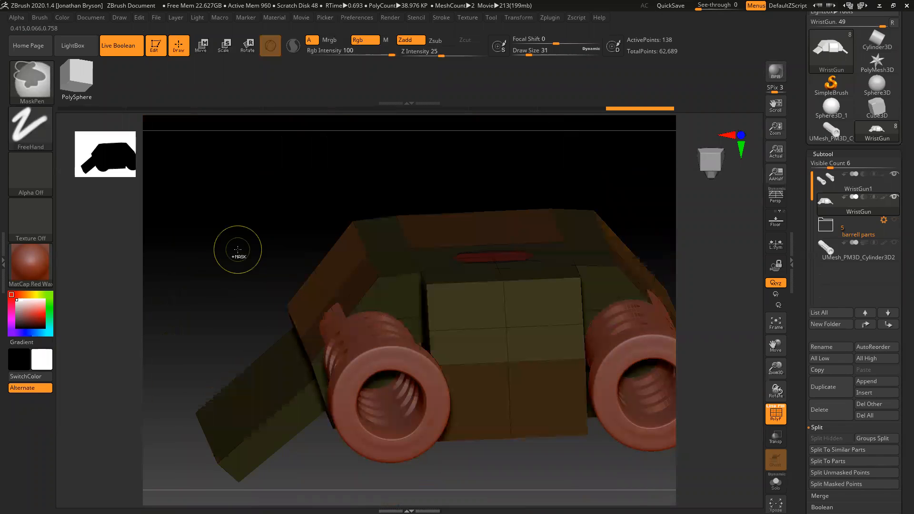
key("w")
mouse_move(365, 263)
left_mouse_down()
mouse_move(338, 244)
mouse_move(353, 249)
left_mouse_up()
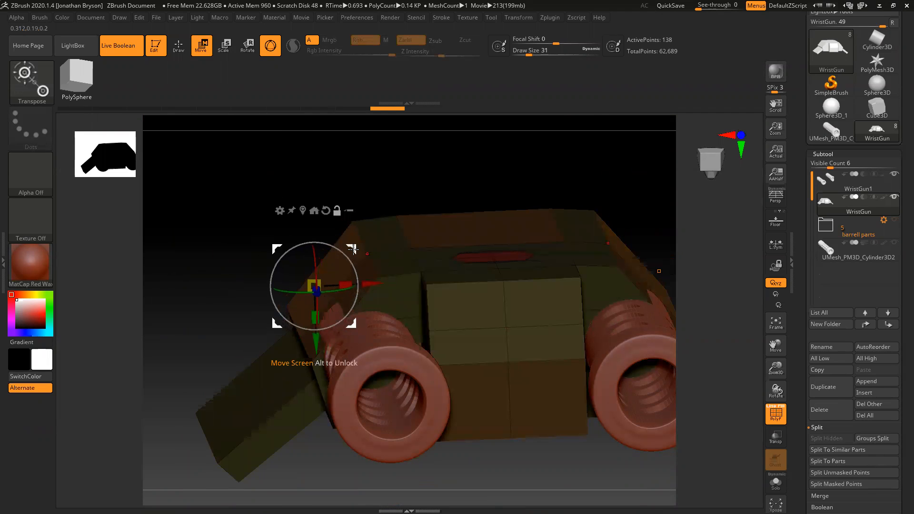
Add the loop points behind the barrel to the mask, invert it, and move the whole side loop outward and up to angle the side.
mouse_move(210, 247)
left_mouse_down("shift")
mouse_move(212, 257)
mouse_move(218, 248)
left_mouse_up("shift")
left_click(218, 247, "ctrl")
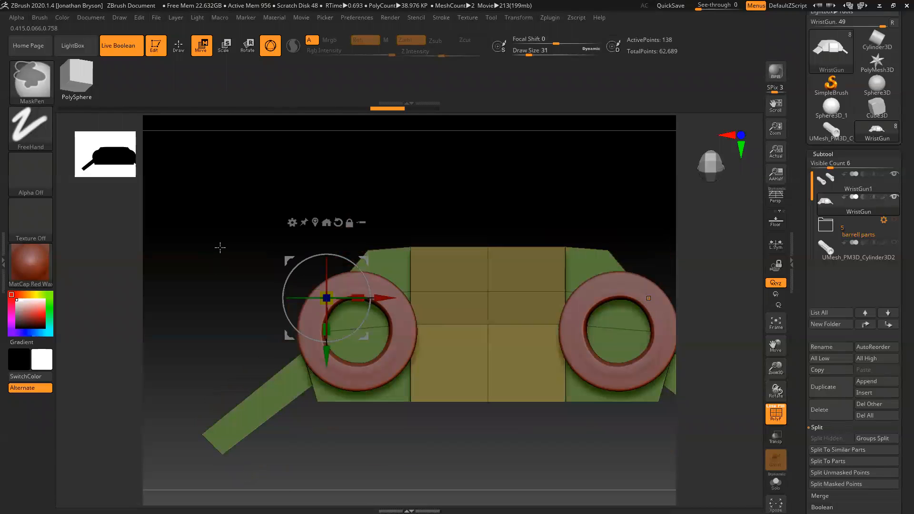
left_click_drag(300, 271, 359, 317, "ctrl")
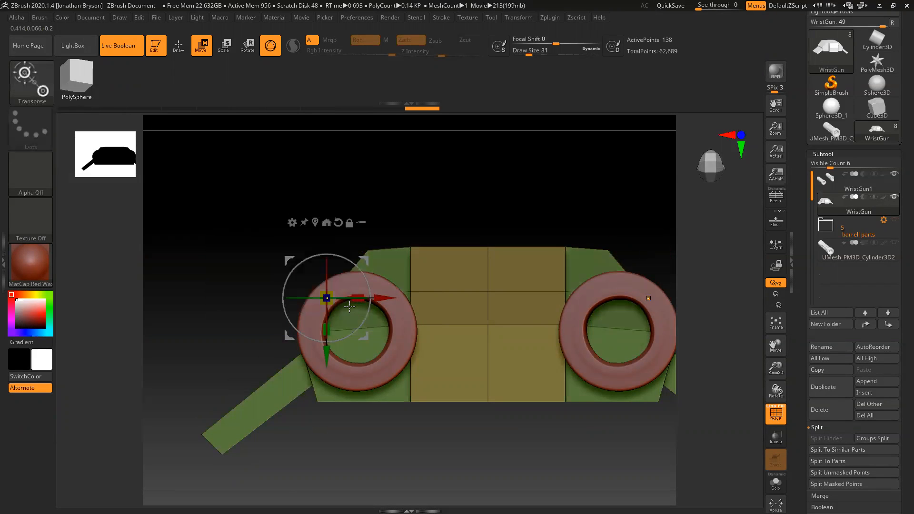
left_click(297, 171, "ctrl")
left_click_drag(363, 261, 348, 238)
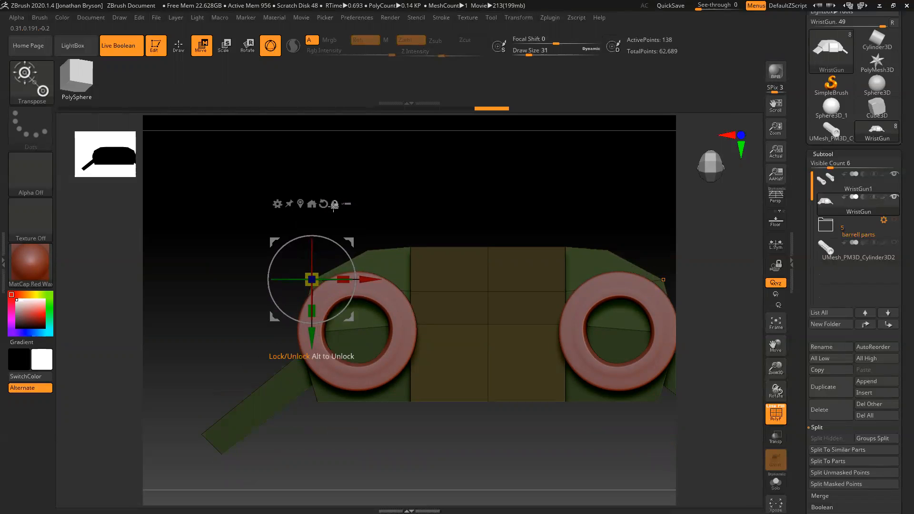
Nudge the side loop slightly down and outward from the front view, and clear the mask on the body.
mouse_move(238, 257)
left_mouse_down()
mouse_move(252, 258)
mouse_move(245, 261)
left_mouse_up()
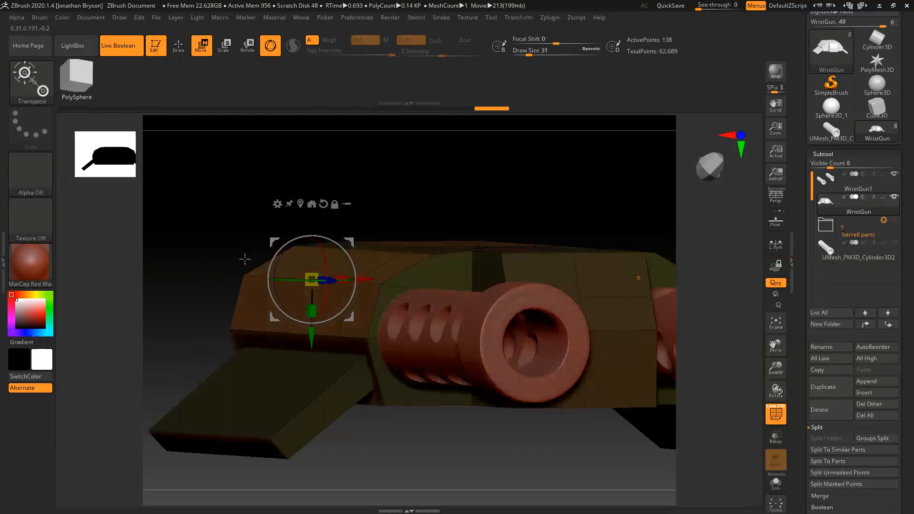
left_click_drag(175, 308, 162, 305)
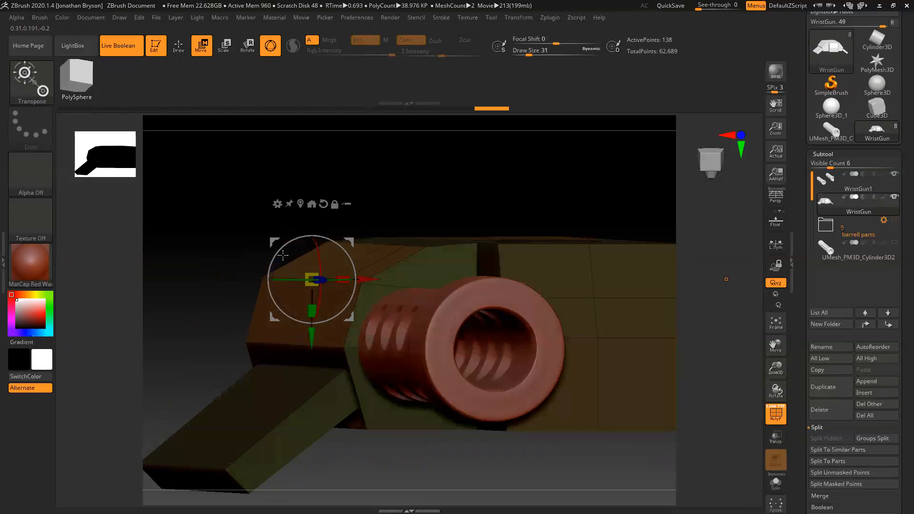
left_click_drag(257, 231, 254, 229, "shift")
left_click_drag(352, 237, 348, 241)
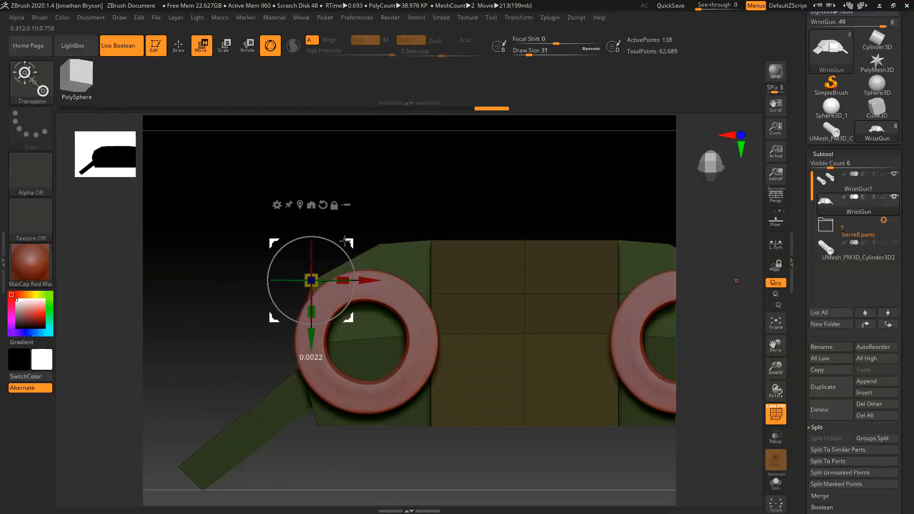
left_click_drag(213, 288, 185, 251)
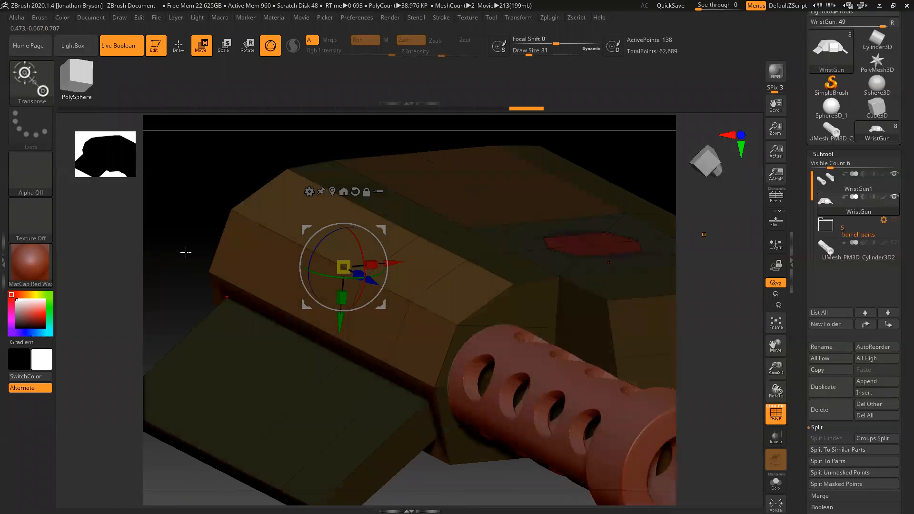
left_click(189, 259, "ctrl")
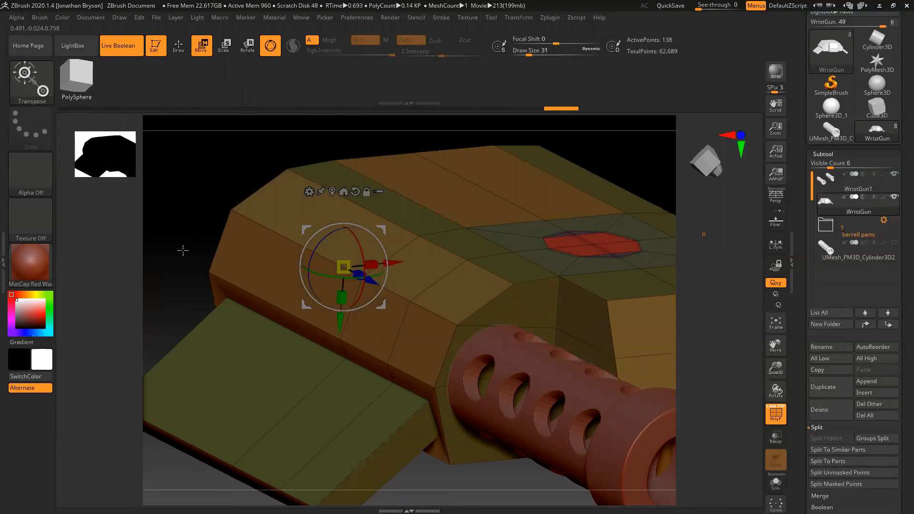
Append a Cube3D as a new subtool to the wrist gun and select it.
left_click_drag(204, 223, 429, 181)
right_click_drag(436, 183, 315, 264, "ctrl")
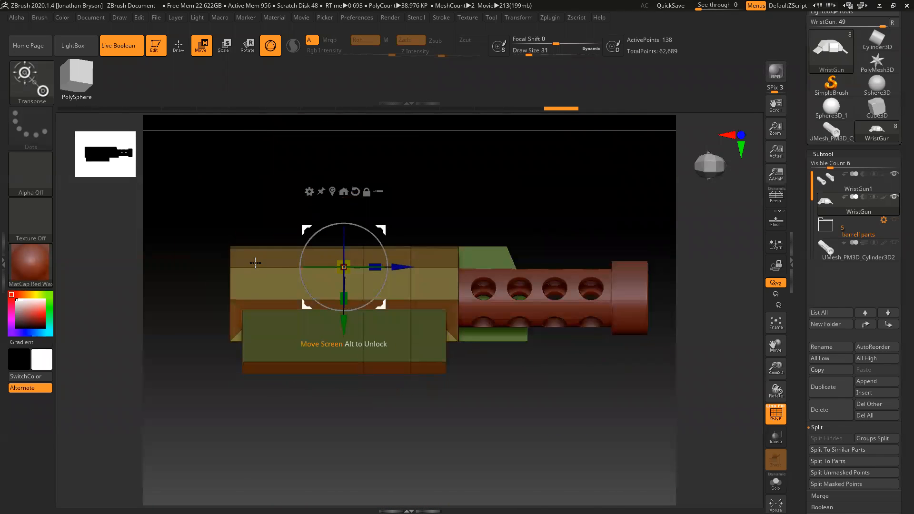
right_click_drag(459, 185, 475, 162)
right_click_drag(725, 211, 724, 193, "alt")
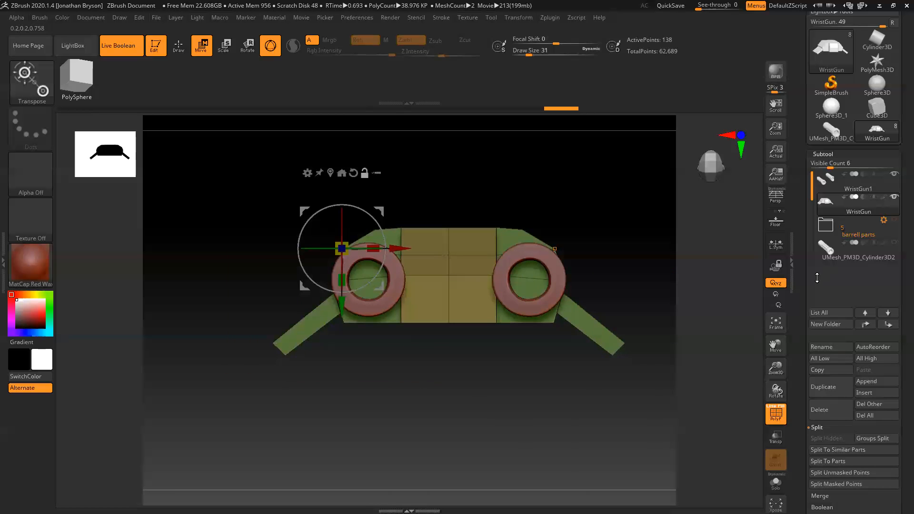
left_click(867, 381)
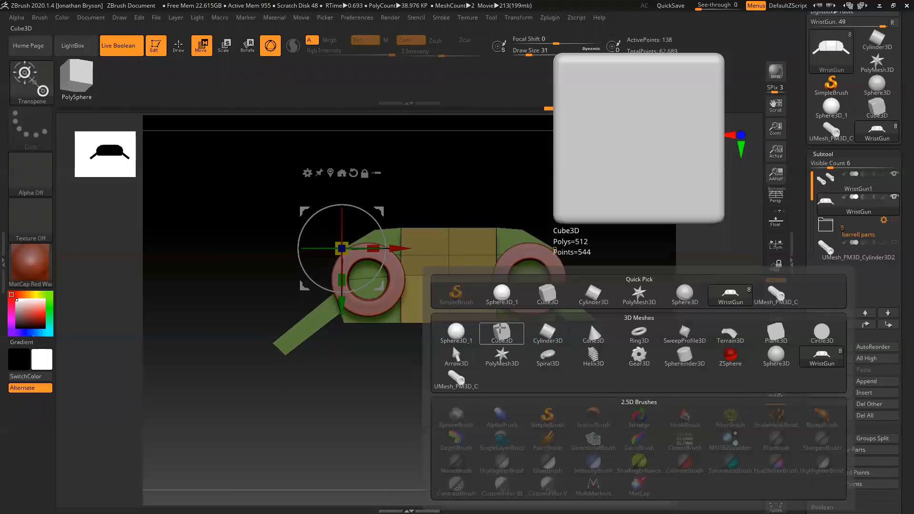
left_click(501, 331)
left_click(828, 278)
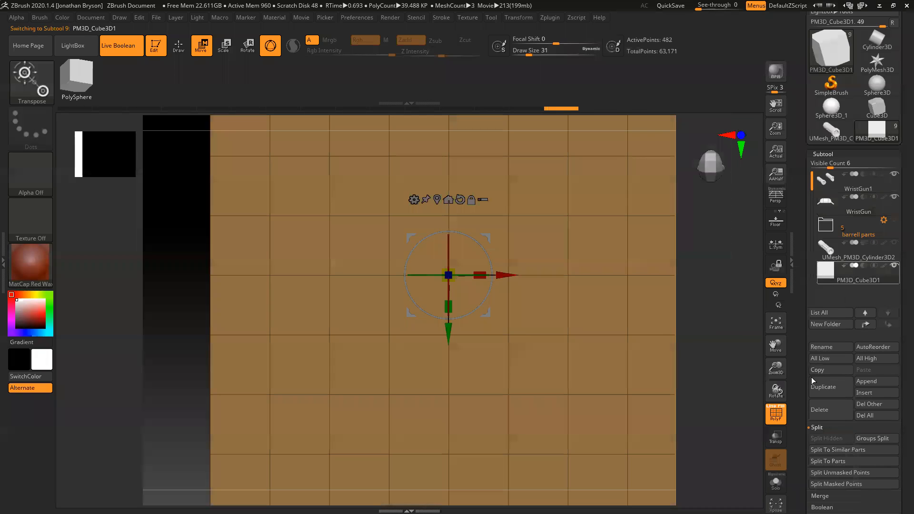
Initialize the appended cube as a QCube with a resolution of 2 on X, Y and Z.
scroll(809, 276, "down", 10)
scroll(790, 273, "down", 2)
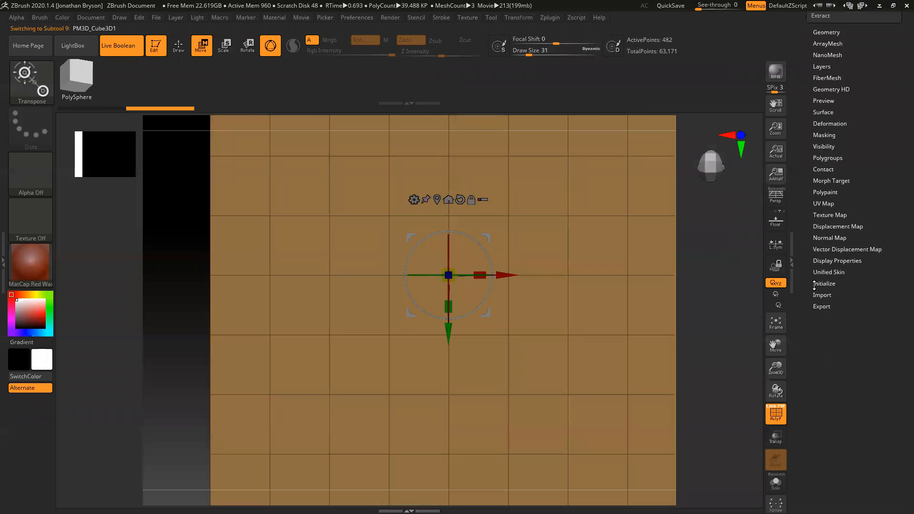
left_click(821, 283)
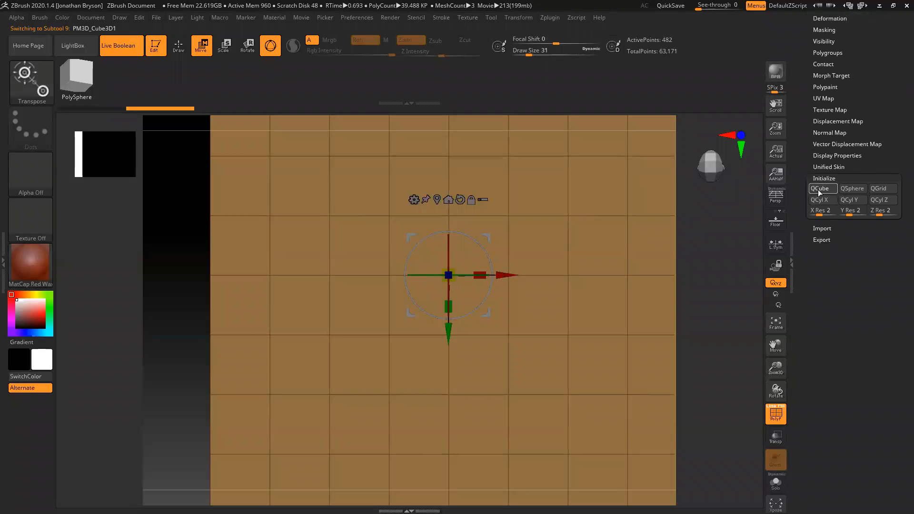
left_click(818, 188)
Narrow the cube into a thin block above the barrel and stretch it vertically in the side view.
left_click_drag(645, 241, 635, 178, "shift")
left_click_drag(506, 406, 373, 414, "alt")
left_click_drag(619, 333, 580, 332)
left_click_drag(555, 257, 498, 250)
left_click_drag(399, 210, 532, 255, "shift")
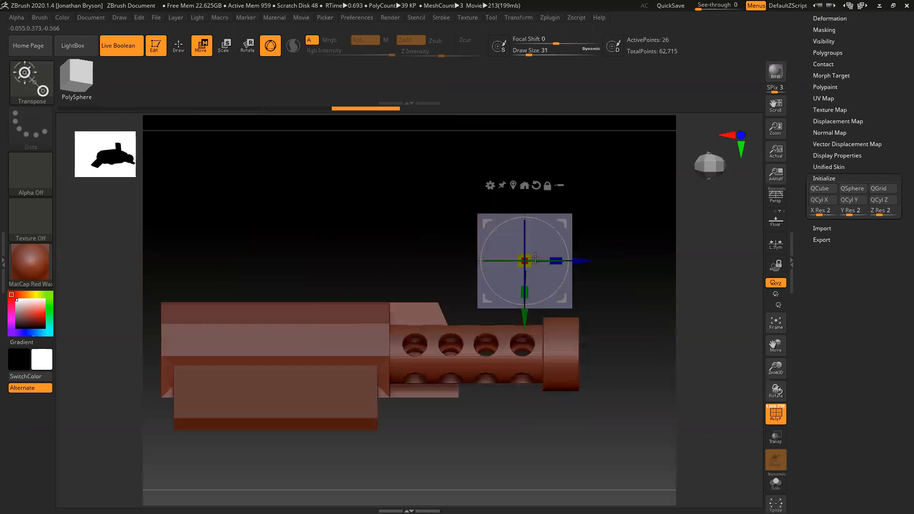
left_click_drag(526, 291, 626, 322)
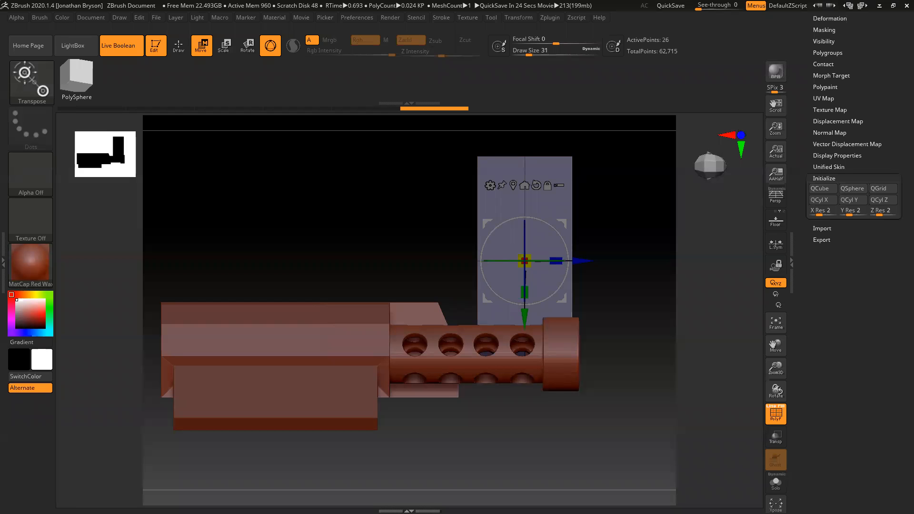
Switch to the web browser, examine a rifle banana clip reference image, and return to ZBrush.
key("alt+Tab")
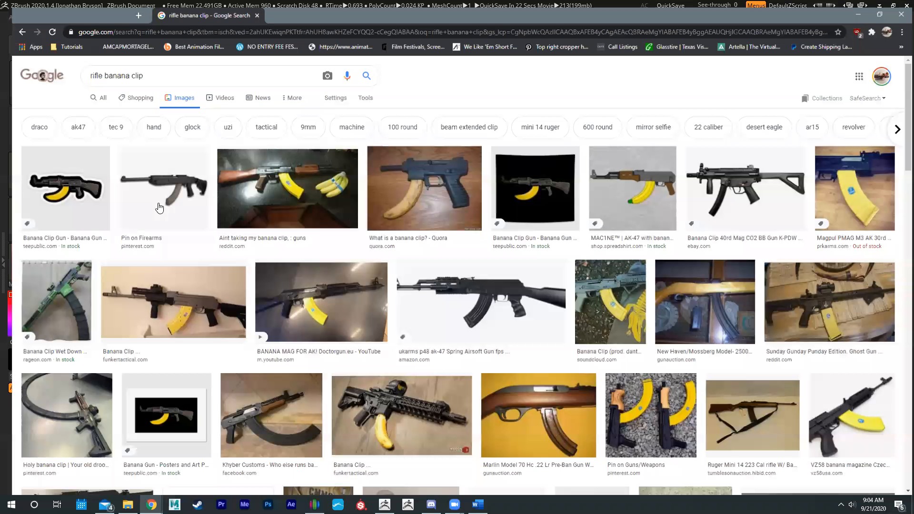
key("super+Up")
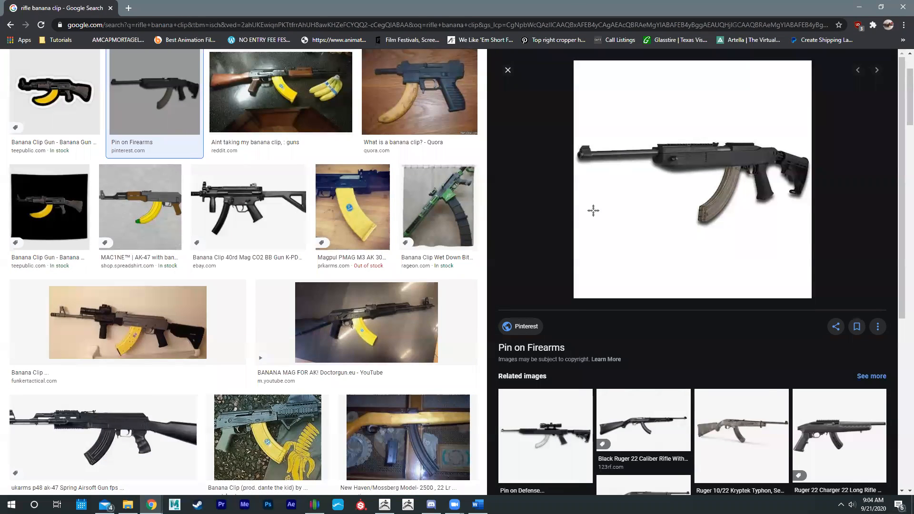
key("alt+Tab")
Move the tall block forward so it stands clear of the barrel's muzzle end.
left_click_drag(609, 212, 531, 210)
left_click_drag(502, 252, 637, 252)
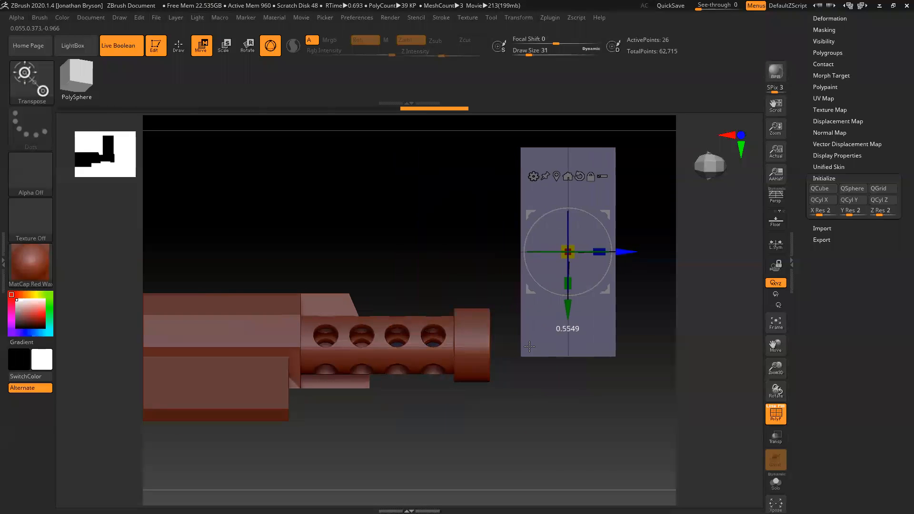
left_click_drag(526, 446, 530, 447, "alt")
right_click_drag(531, 447, 541, 272, "ctrl")
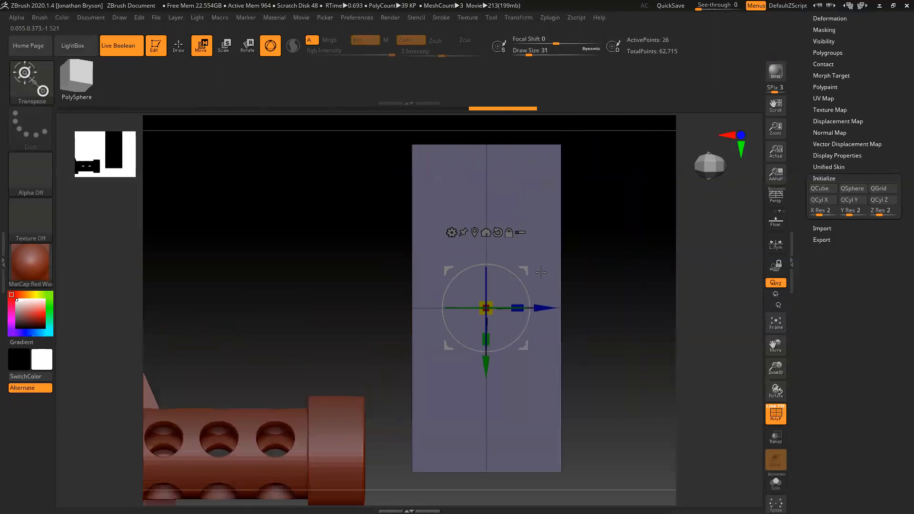
Delete the horizontal middle edge loop of the block with ZModeler's Delete on EdgeLoop Complete.
key("q")
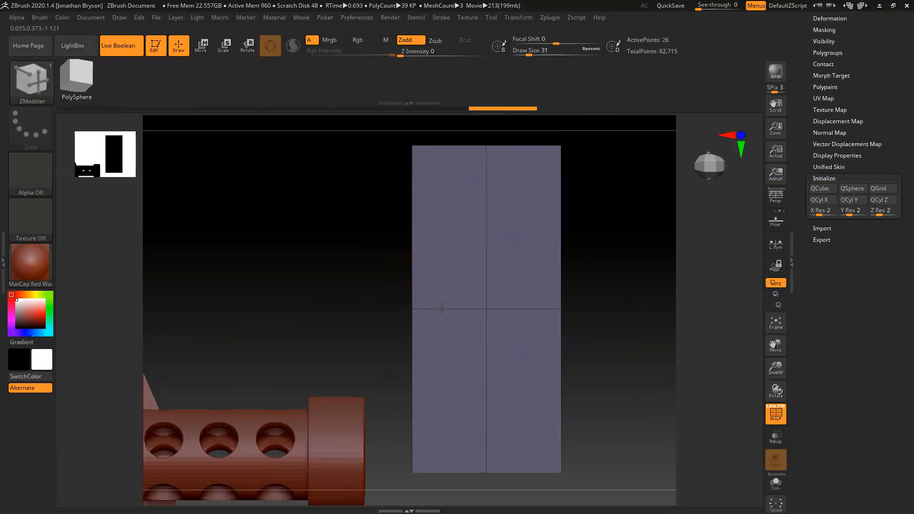
key("space")
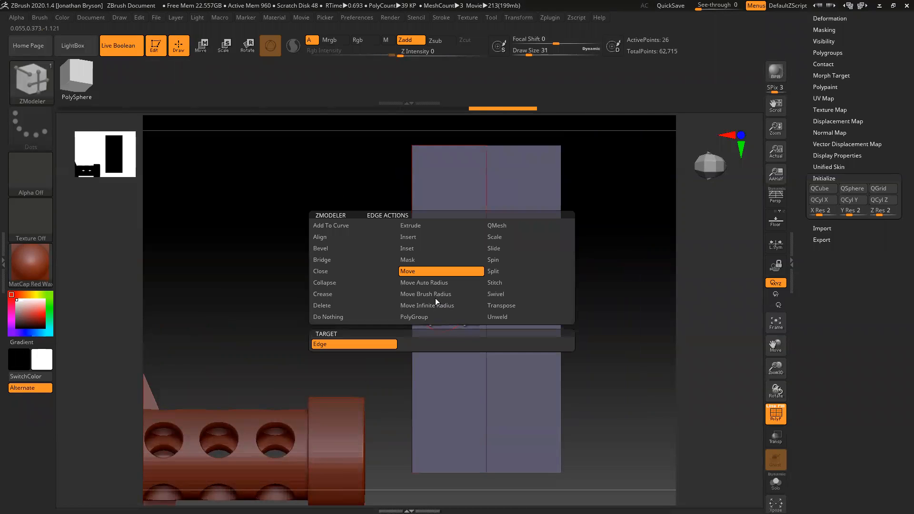
left_click(329, 308)
left_click(431, 344)
left_click(462, 307)
Insert a single vertical edge loop on each side of the block's centre line with ZModeler.
left_click_drag(616, 292, 578, 295)
key("space")
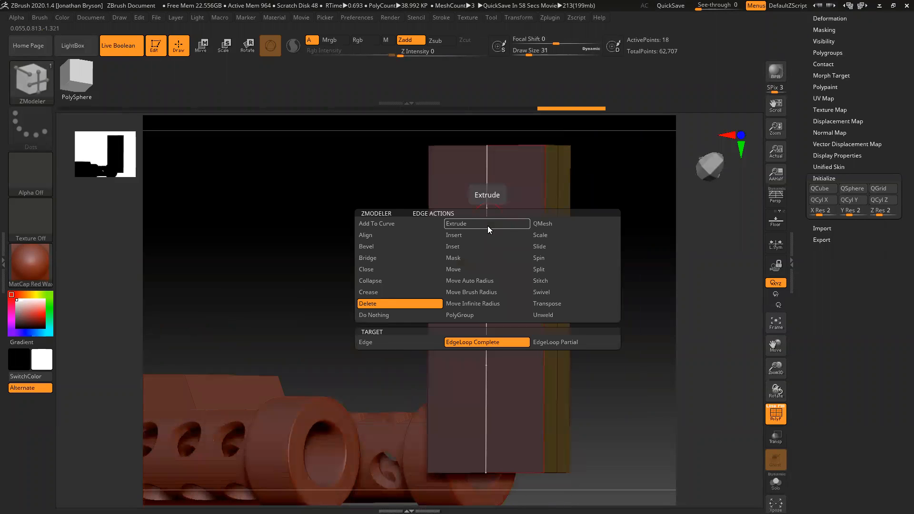
left_click(488, 226)
left_click_drag(301, 247, 393, 310)
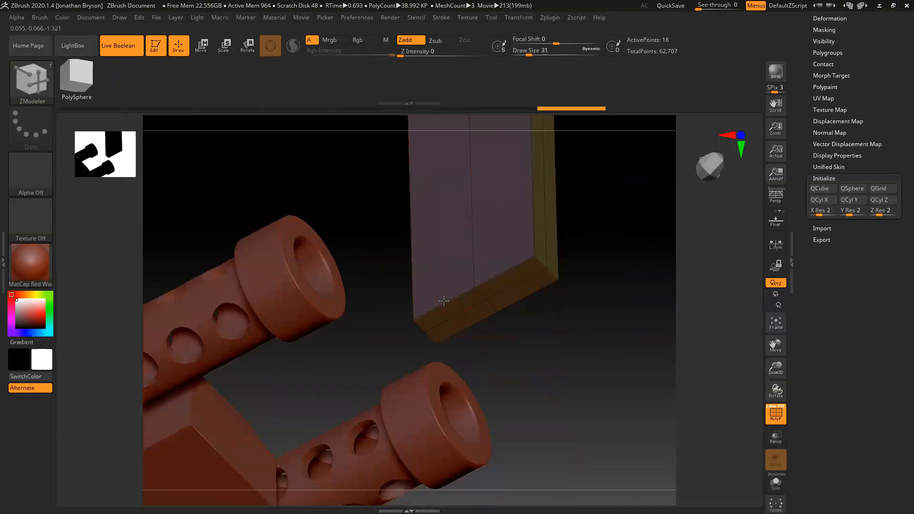
key("space")
left_click(420, 241)
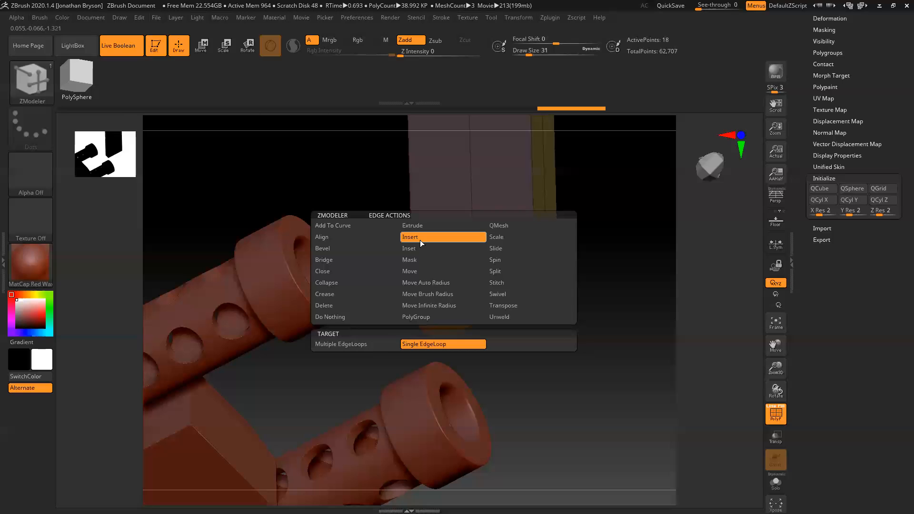
left_click(449, 339)
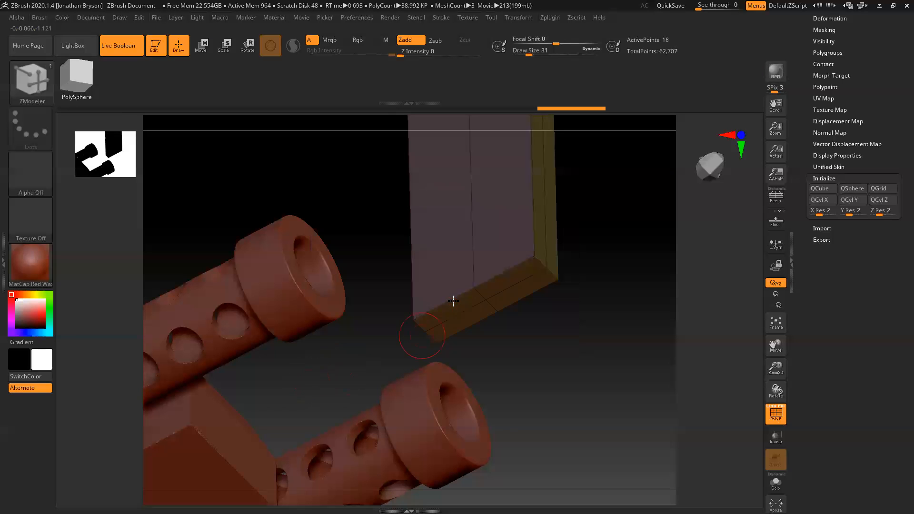
left_click(436, 299)
left_click(495, 270)
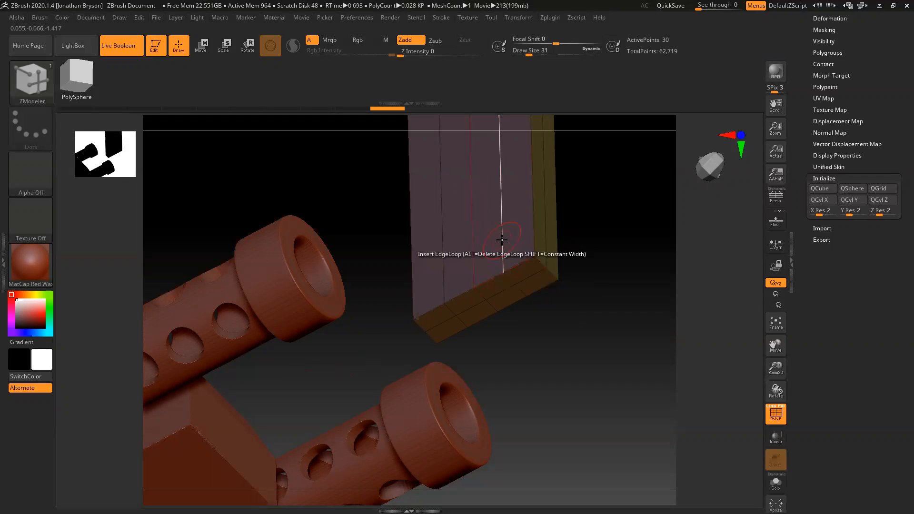
Bevel both new vertical edge loops into narrow strips, using EdgeLoop Complete with a single row.
key("space")
left_click(399, 249)
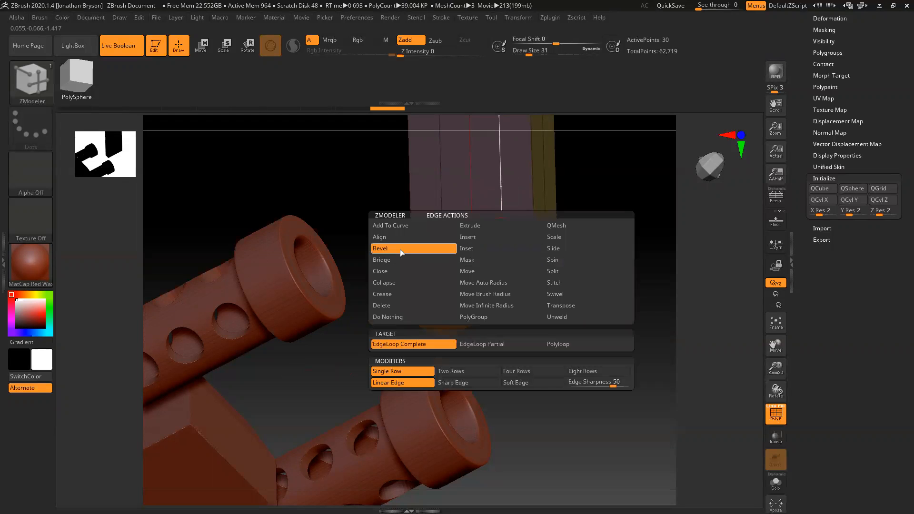
left_click_drag(501, 246, 493, 247)
left_click_drag(435, 262, 430, 261)
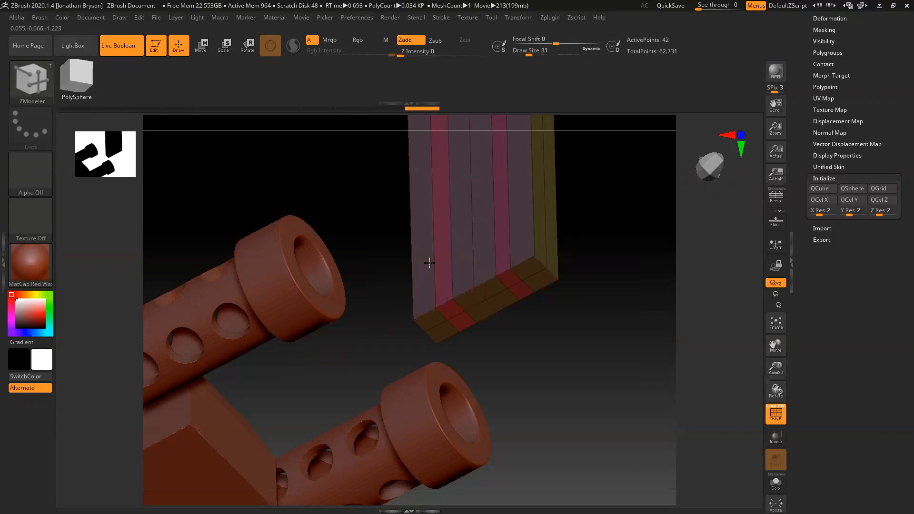
Mark the block's bottom polygons and extrude them slightly downward with QMesh targeting A Single Poly.
left_click_drag(393, 332, 432, 231)
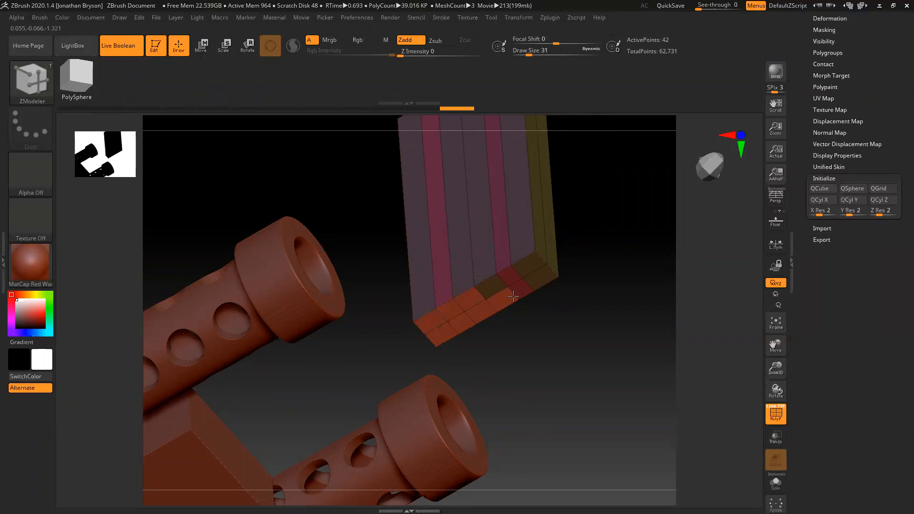
left_click(492, 286)
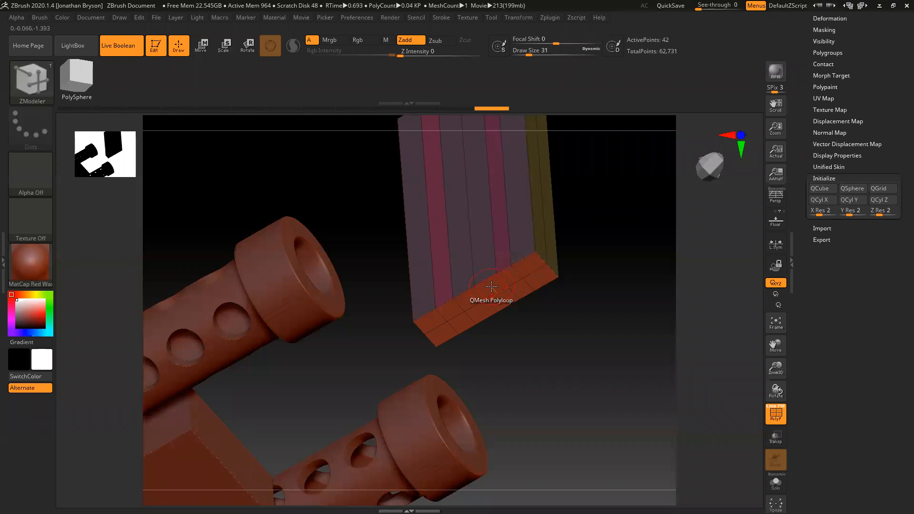
left_click_drag(491, 286, 491, 298)
key("ctrl+z")
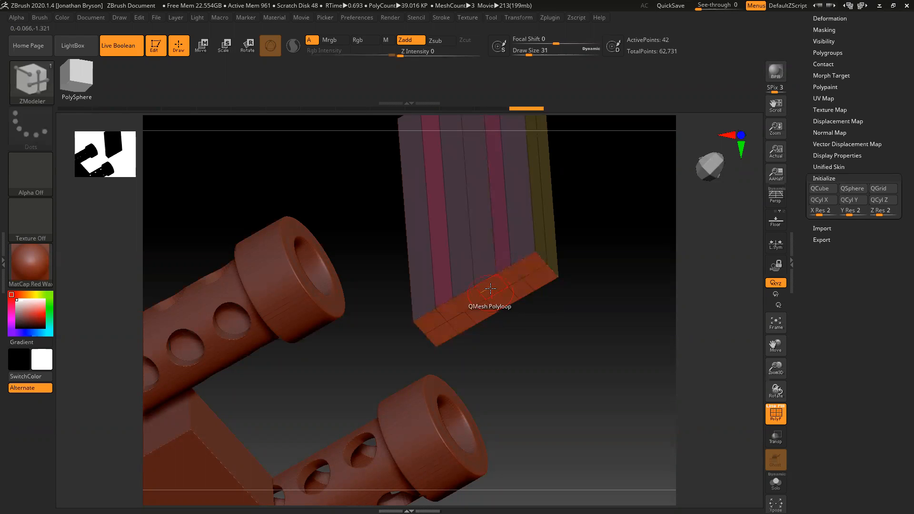
key("space")
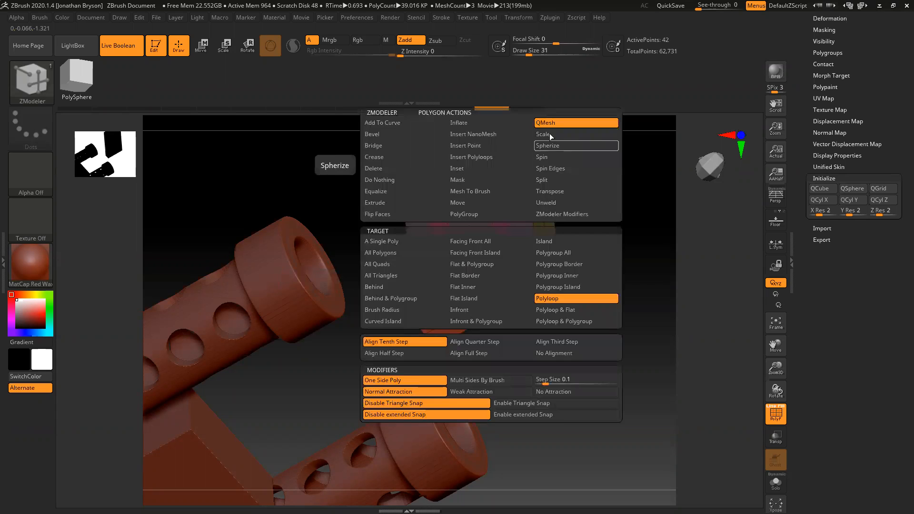
left_click(401, 239)
left_click_drag(455, 309, 469, 346)
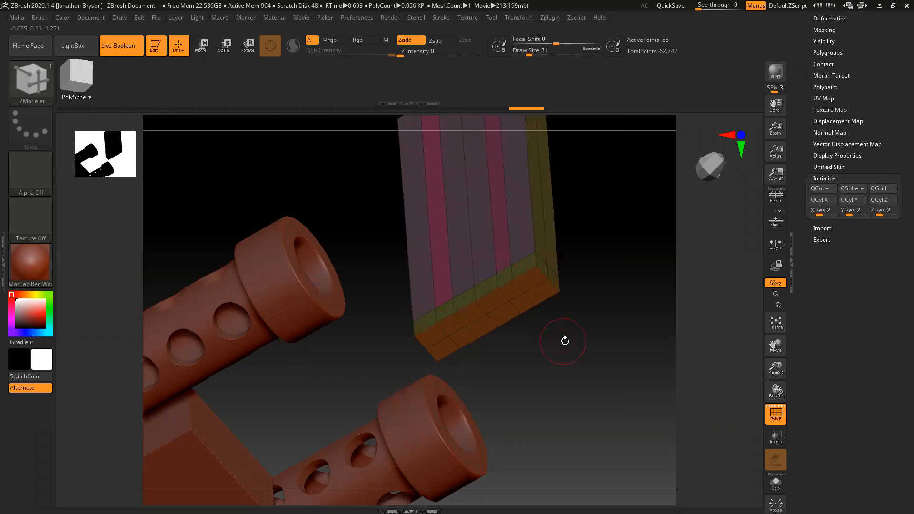
Extrude the polygon ring around the block's bottom outward into a flange, using QMesh with the Polyloop target.
left_click_drag(528, 349, 549, 361)
key("space")
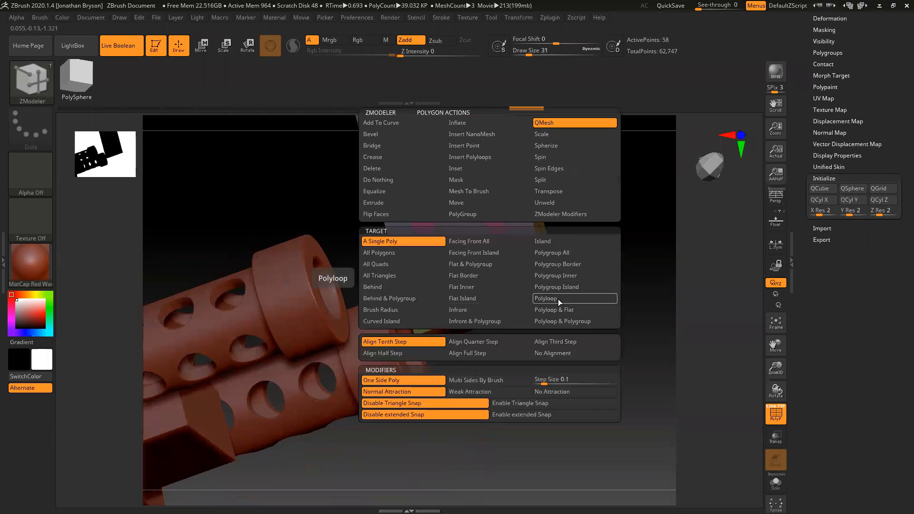
left_click(557, 299)
left_click_drag(597, 310, 561, 318)
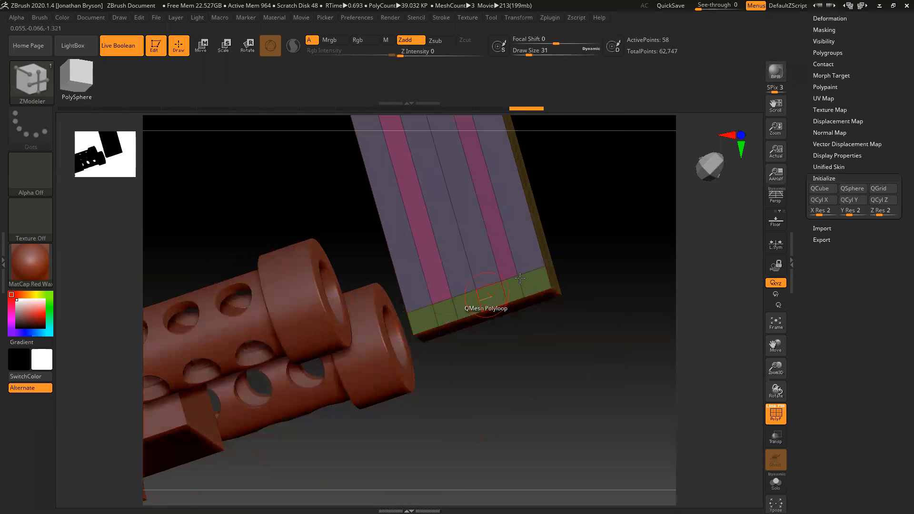
left_click(468, 297)
left_click(482, 297)
left_click_drag(481, 296, 427, 297)
left_click_drag(547, 379, 571, 257)
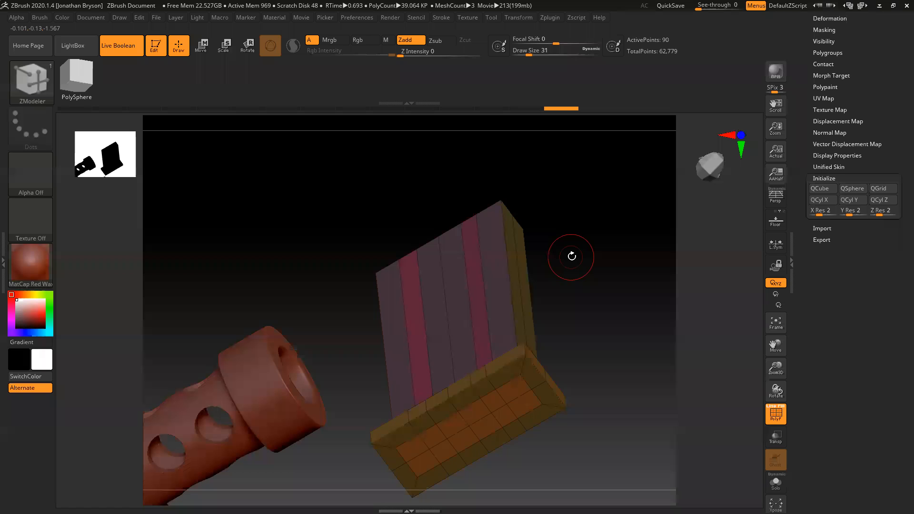
Mark the block's top polygons and extrude them slightly upward with QMesh targeting A Single Poly.
left_click_drag(562, 309, 529, 181)
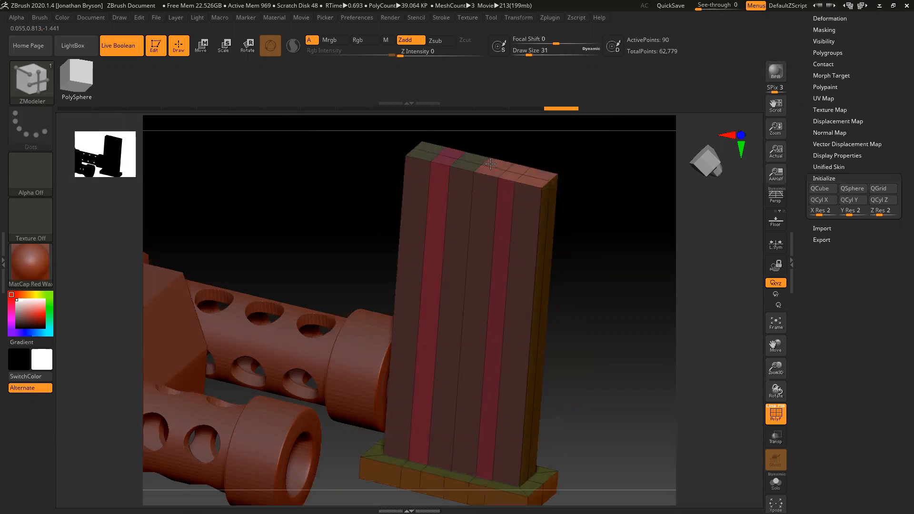
left_click(421, 154)
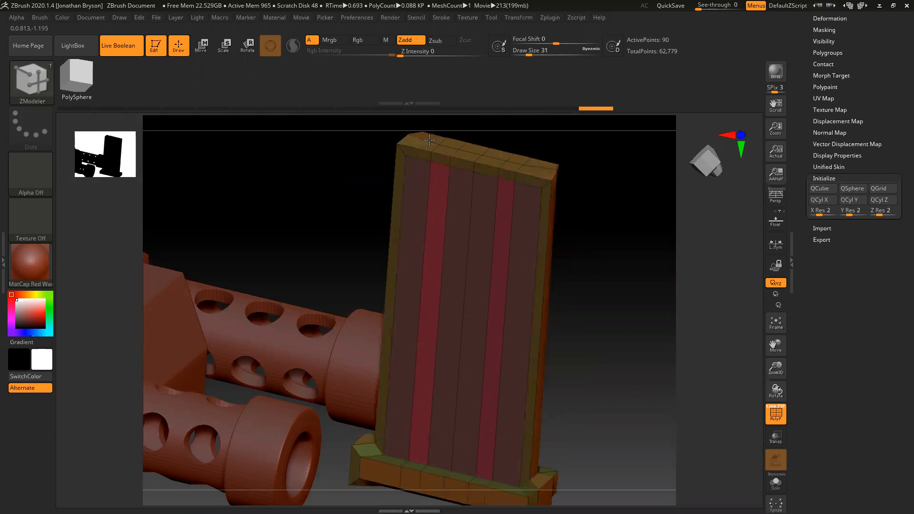
key("ctrl+z")
key("space")
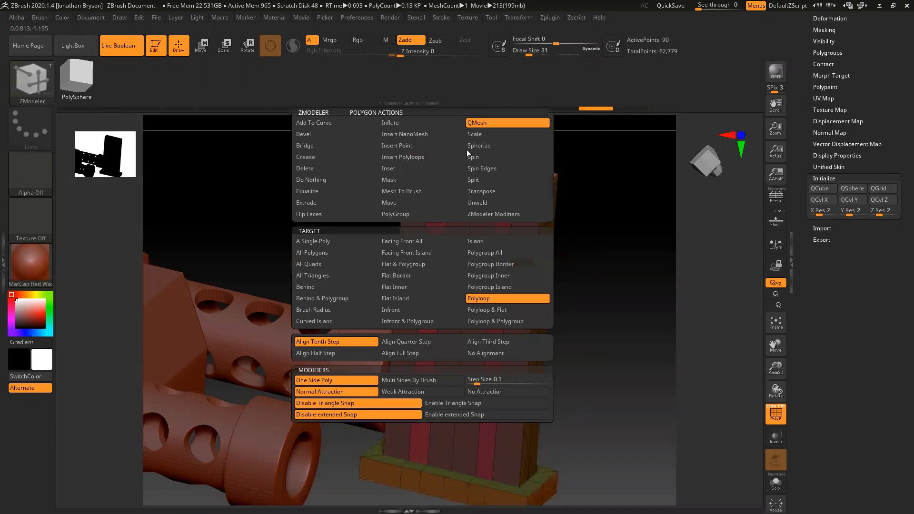
left_click(307, 241)
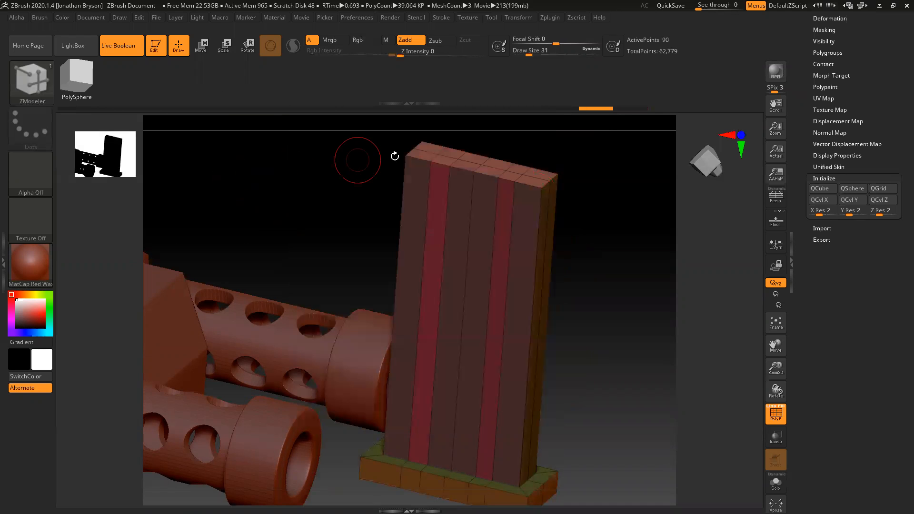
left_click_drag(421, 155, 409, 138)
Set the polygon action for the block's marked strips to Inset, using the Inset Each Poly modifier.
left_click_drag(342, 175, 439, 182)
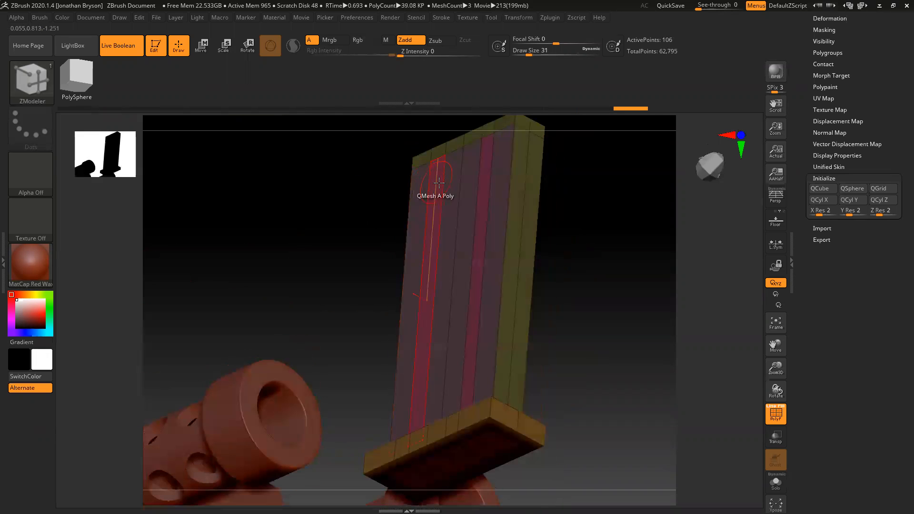
key("space")
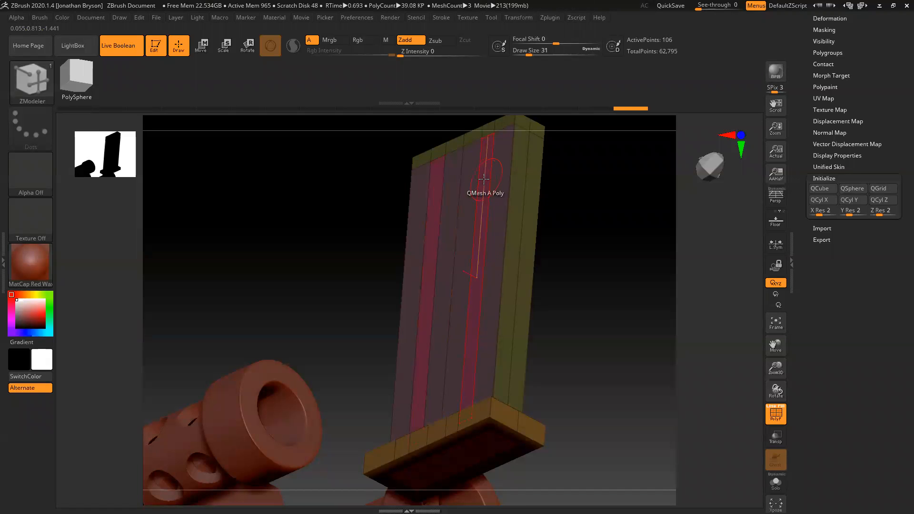
left_click_drag(592, 236, 614, 236)
key("space")
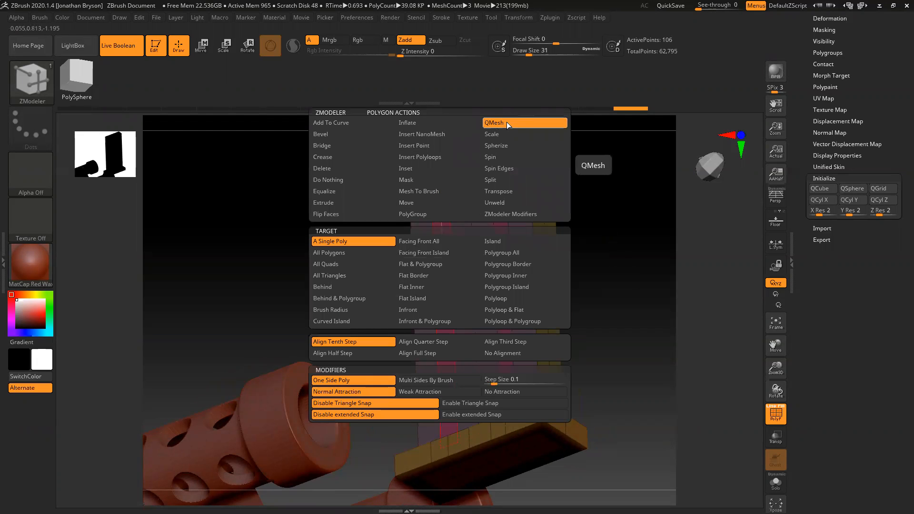
left_click(333, 203)
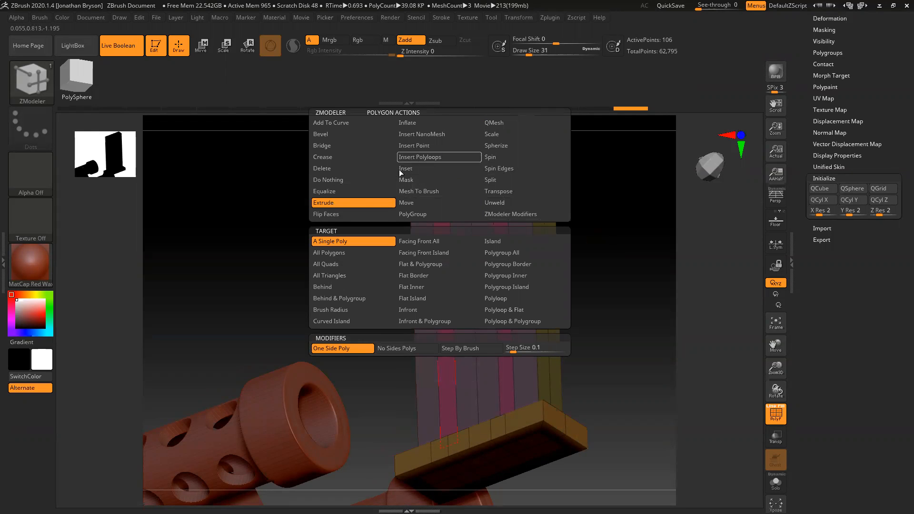
left_click(418, 169)
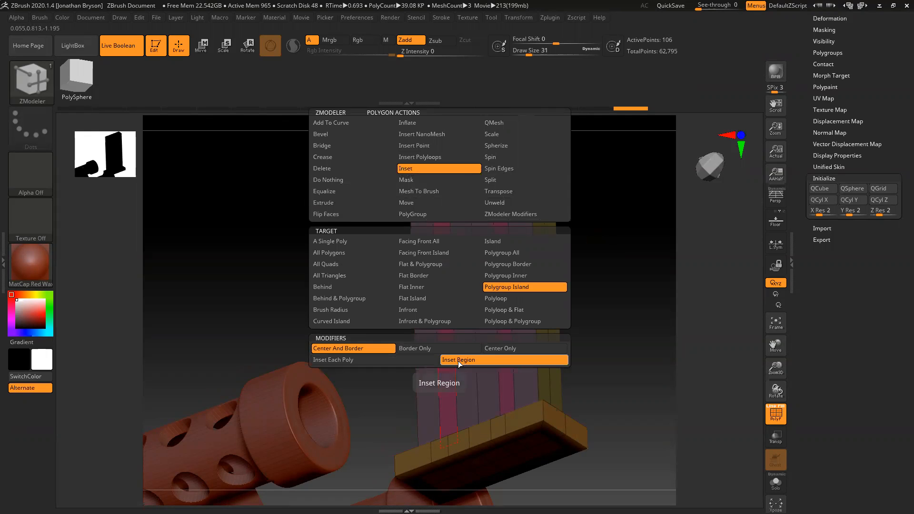
left_click(363, 363)
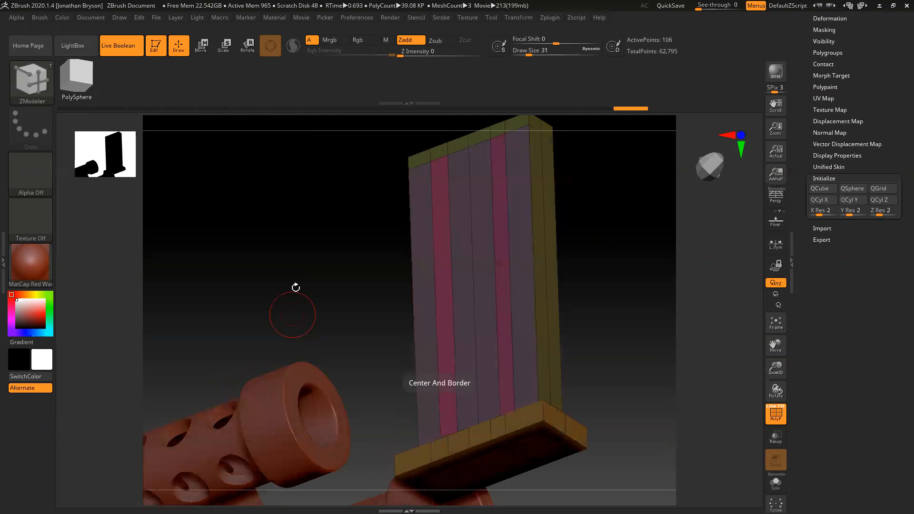
Try insetting a vertical strip on the block's wide face with the Polygroup All target, and undo the inset.
key("space")
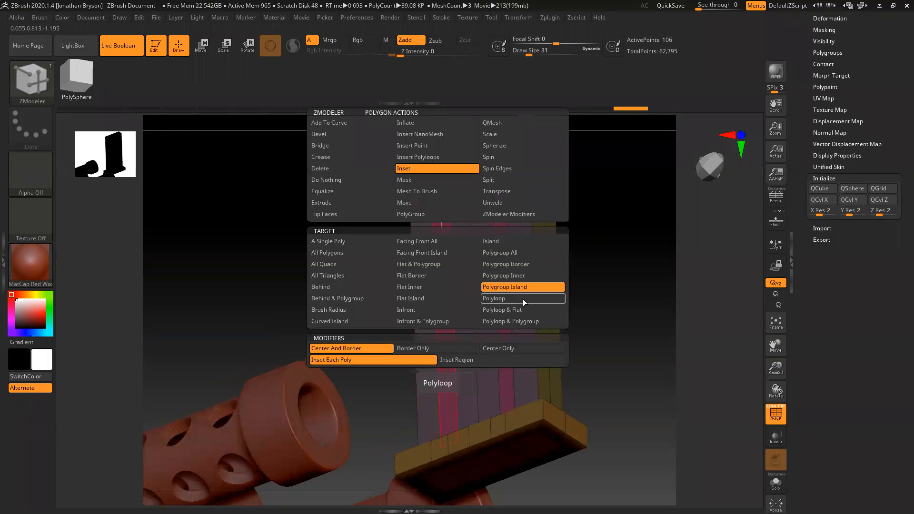
left_click(502, 255)
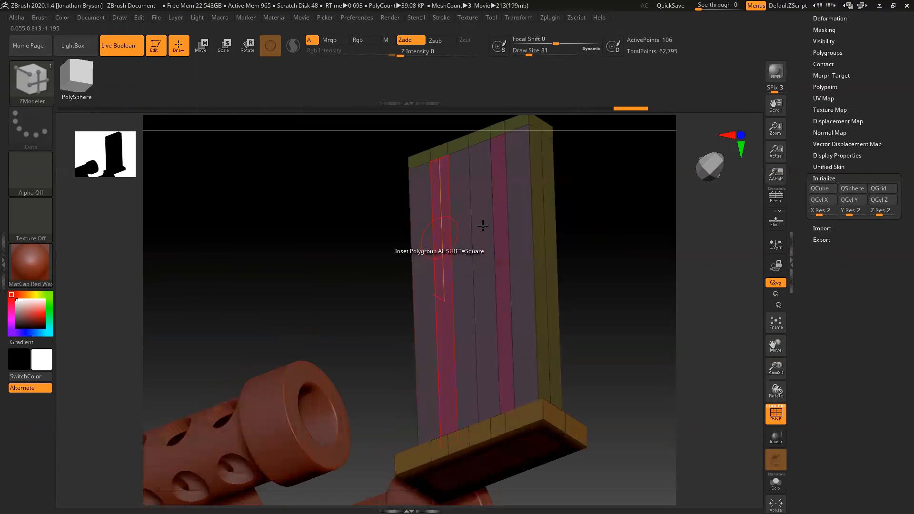
left_click_drag(639, 269, 551, 257)
left_click_drag(565, 218, 571, 241)
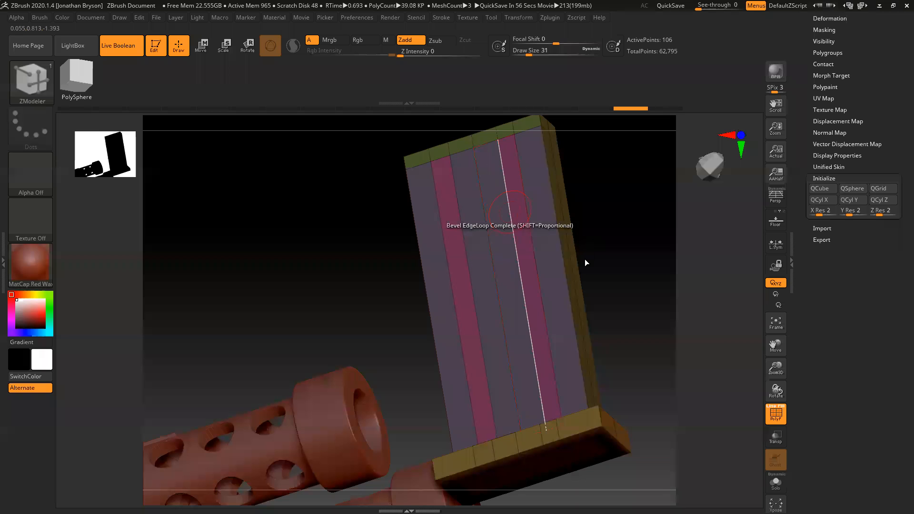
key("space")
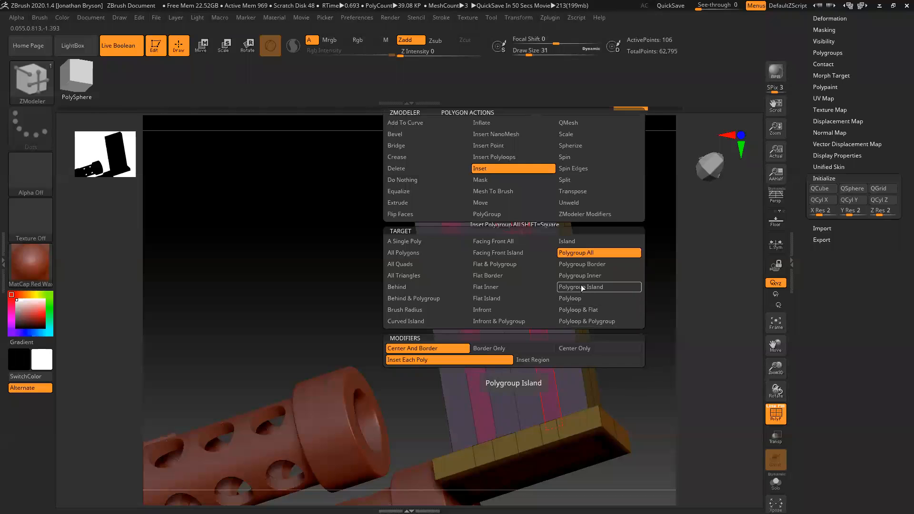
left_click_drag(659, 395, 488, 254)
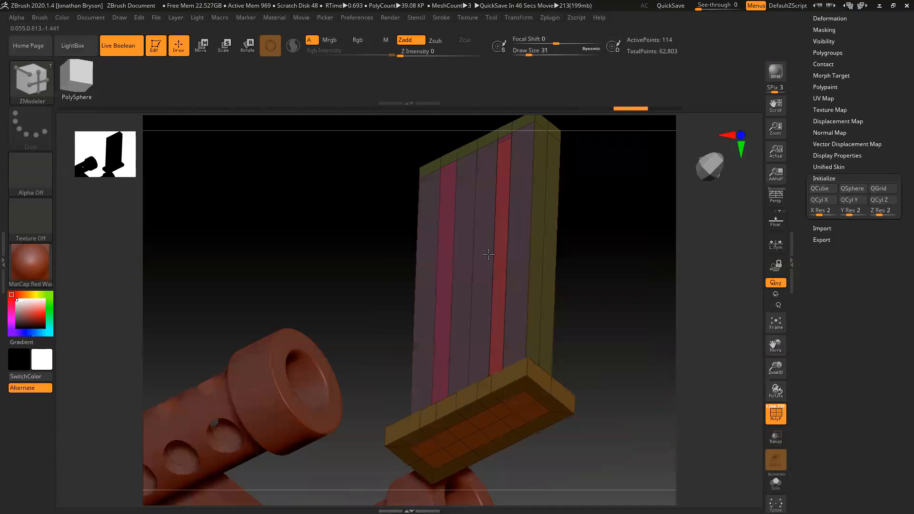
key("ctrl+z")
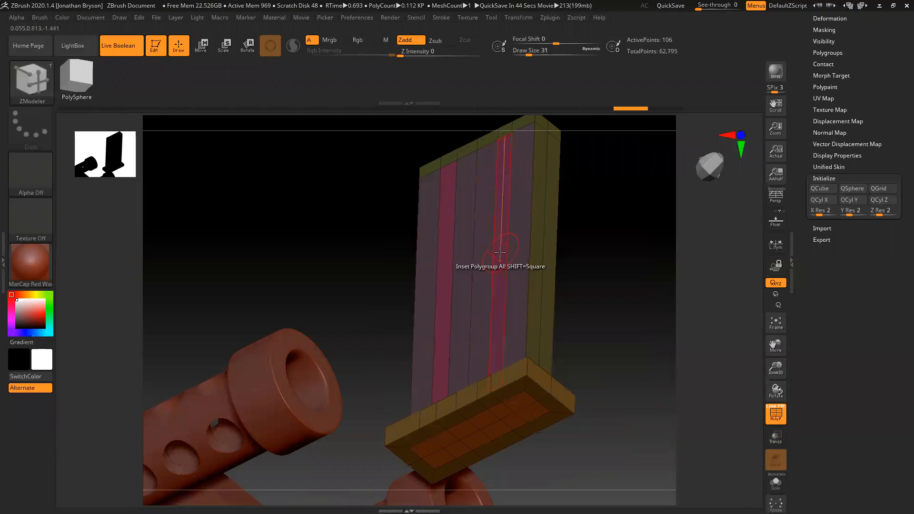
Mark the two narrow vertical strips on both wide faces of the magazine block as a temporary polygroup.
left_click(500, 252, "alt")
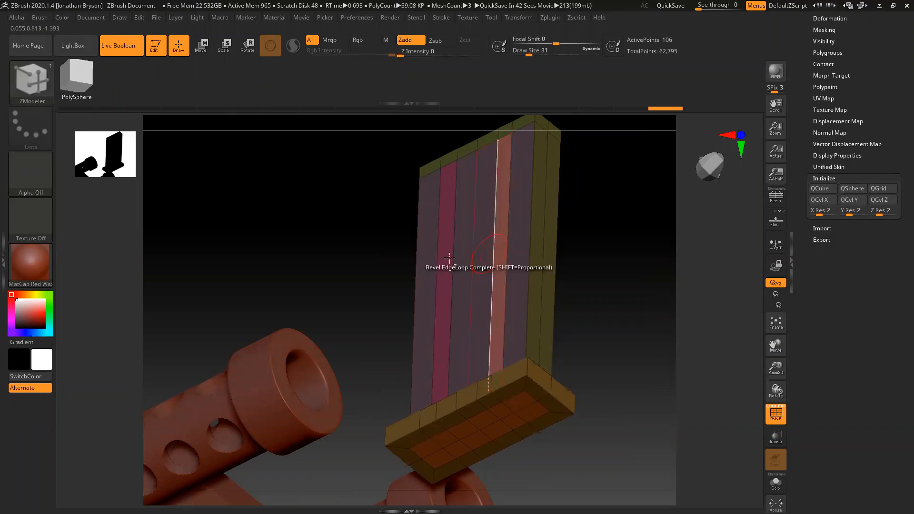
left_click(447, 257, "alt")
left_click_drag(570, 271, 479, 253)
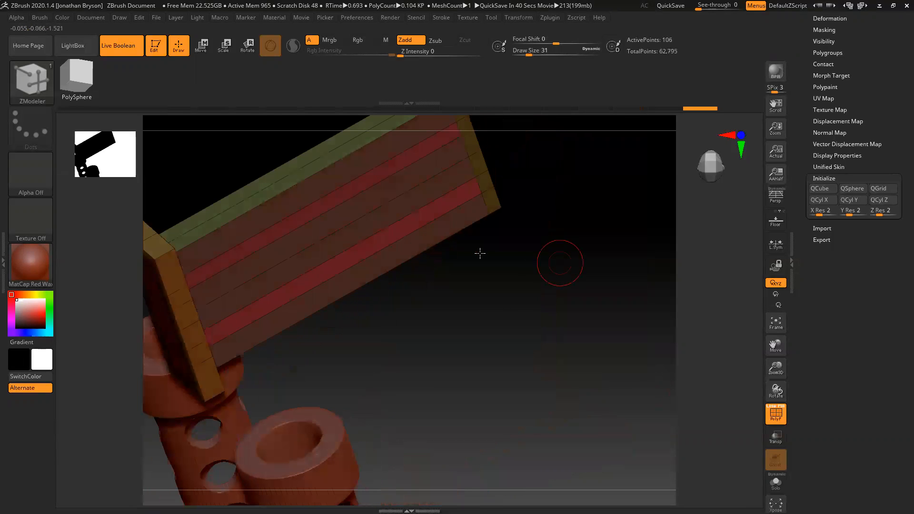
left_click_drag(379, 314, 259, 198)
left_click_drag(307, 219, 184, 237)
Inset the marked strips slightly, using Inset with the A Single Poly target.
key("space")
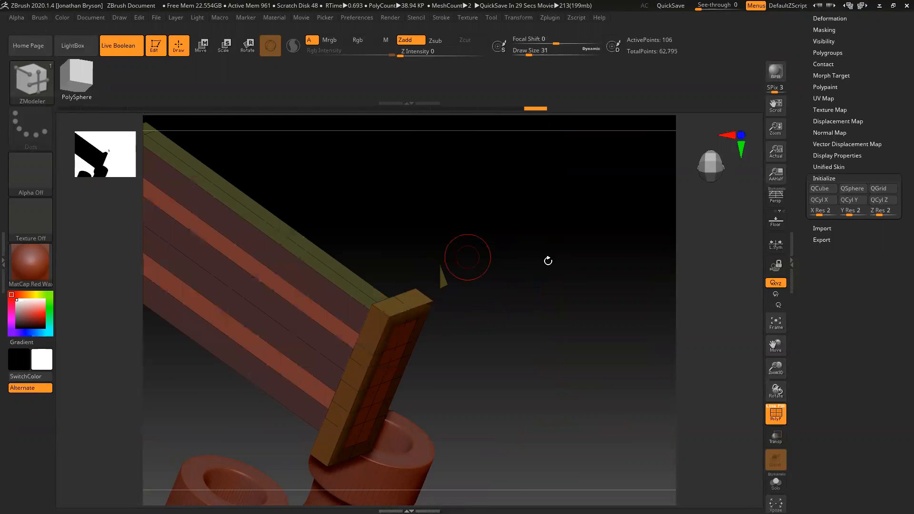
left_click_drag(534, 247, 456, 286)
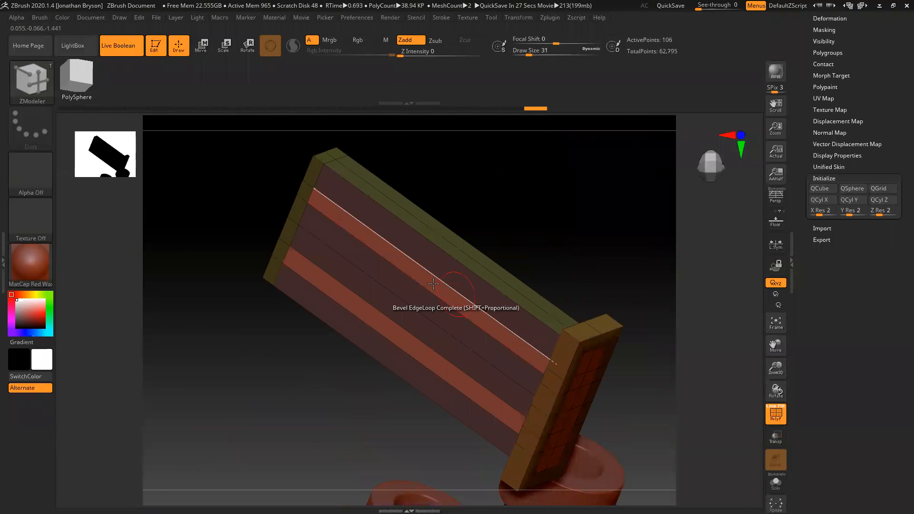
left_click(439, 284)
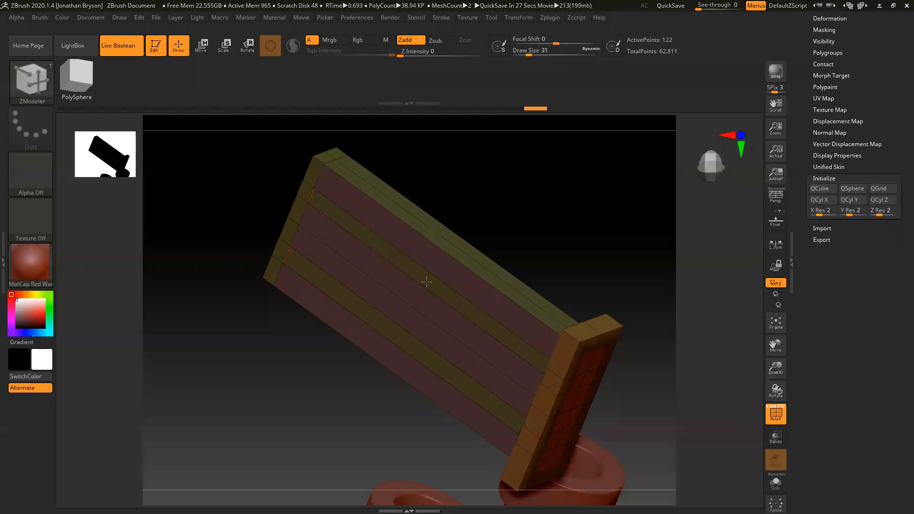
Set the polygon action to Transpose and apply it to the inset strips to isolate them for moving.
left_click_drag(602, 235, 366, 271)
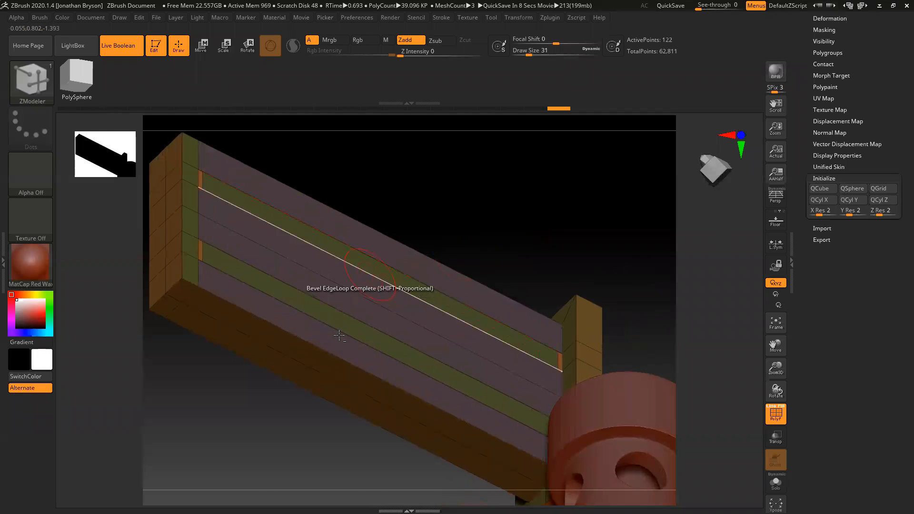
left_click_drag(249, 399, 428, 284)
key("space")
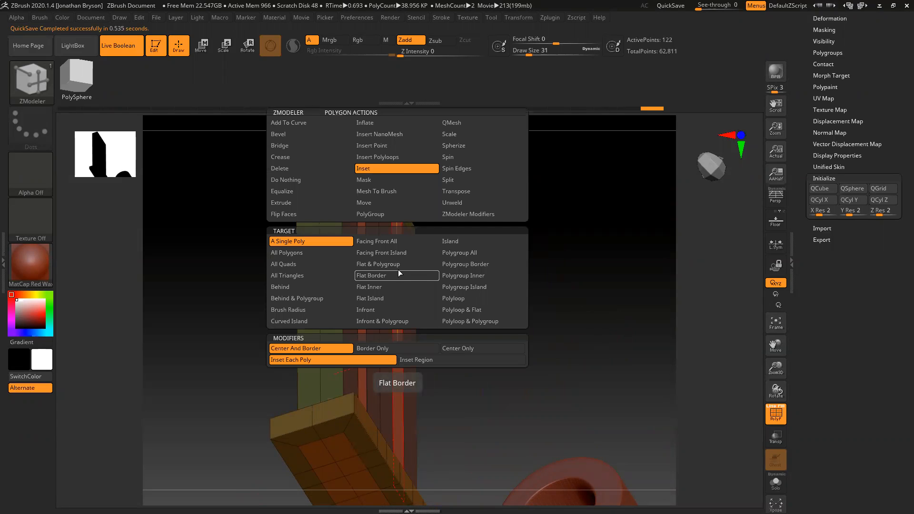
left_click(456, 190)
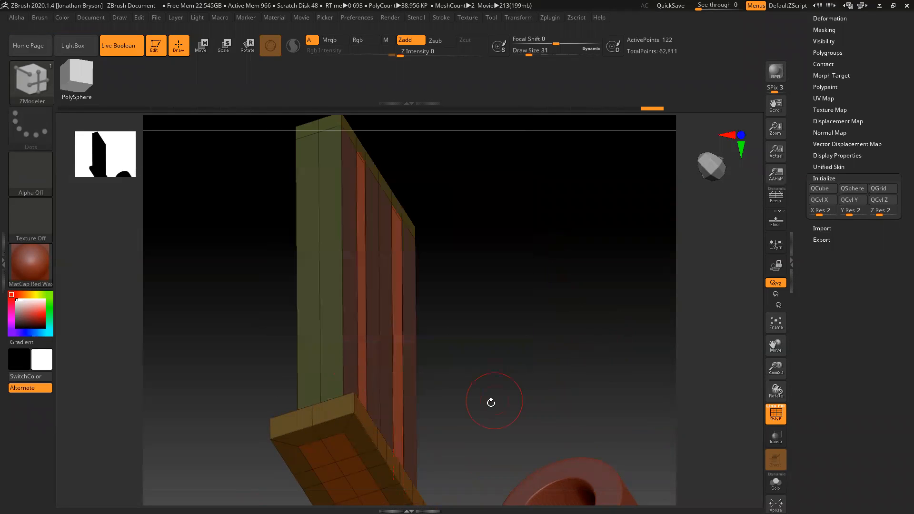
left_click_drag(465, 305, 424, 298)
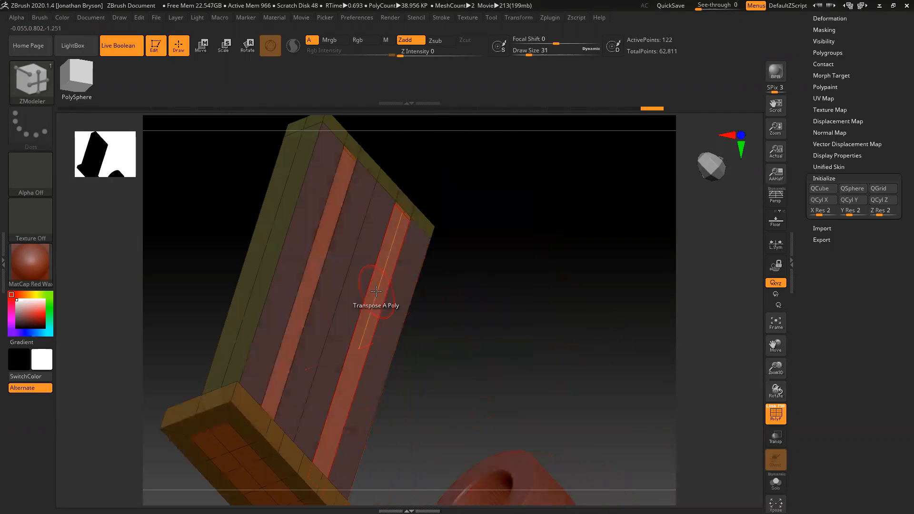
left_click(360, 347)
Push the isolated strips inward with the transform gizmo to form recessed grooves on both wide faces.
left_click_drag(464, 350, 415, 329)
mouse_move(418, 330)
left_mouse_down()
mouse_move(428, 317)
mouse_move(419, 319)
left_mouse_up()
mouse_move(334, 325)
left_mouse_down()
mouse_move(347, 331)
mouse_move(338, 327)
left_mouse_up()
left_click_drag(442, 354, 467, 347)
left_click_drag(363, 344, 359, 347)
left_click_drag(513, 336, 585, 419)
left_click_drag(363, 337, 364, 339)
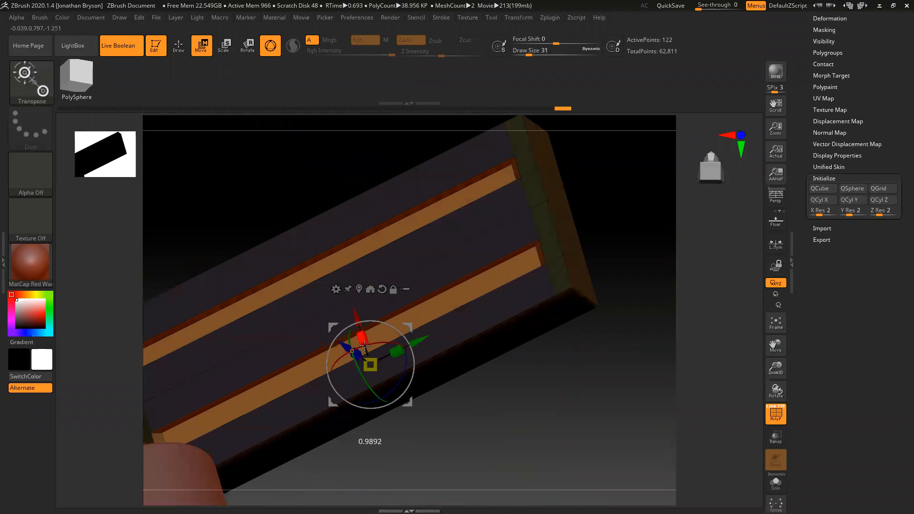
mouse_move(499, 339)
left_mouse_down()
mouse_move(555, 330)
mouse_move(536, 315)
mouse_move(565, 377)
mouse_move(530, 414)
mouse_move(507, 316)
mouse_move(523, 330)
mouse_move(571, 333)
mouse_move(508, 374)
mouse_move(507, 307)
left_mouse_up()
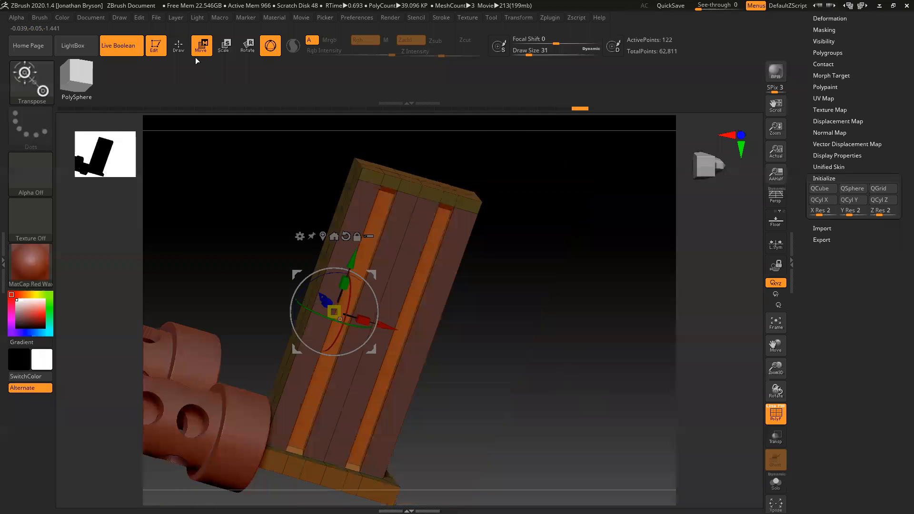
Insert multiple edge loops across the full height of the magazine block, using Insert with Multiple EdgeLoops on a long vertical edge.
left_click(179, 50)
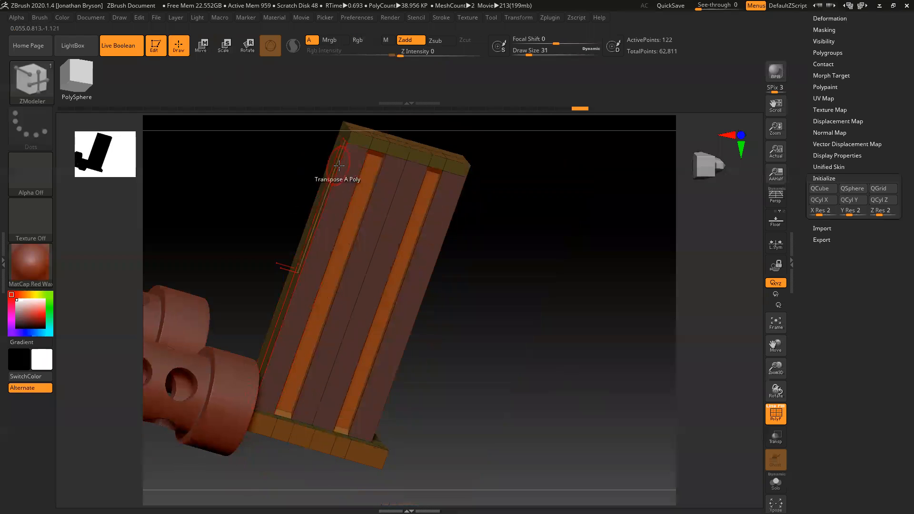
key("space")
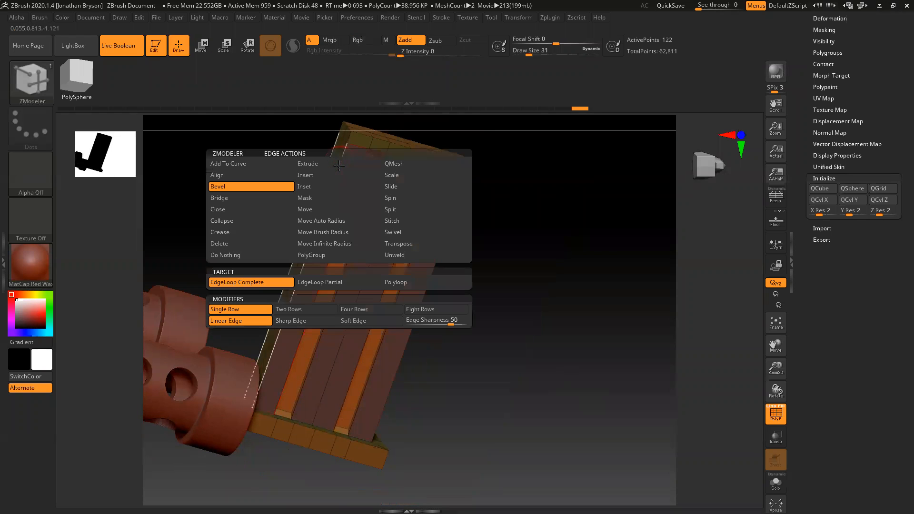
left_click(313, 175)
left_click(270, 282)
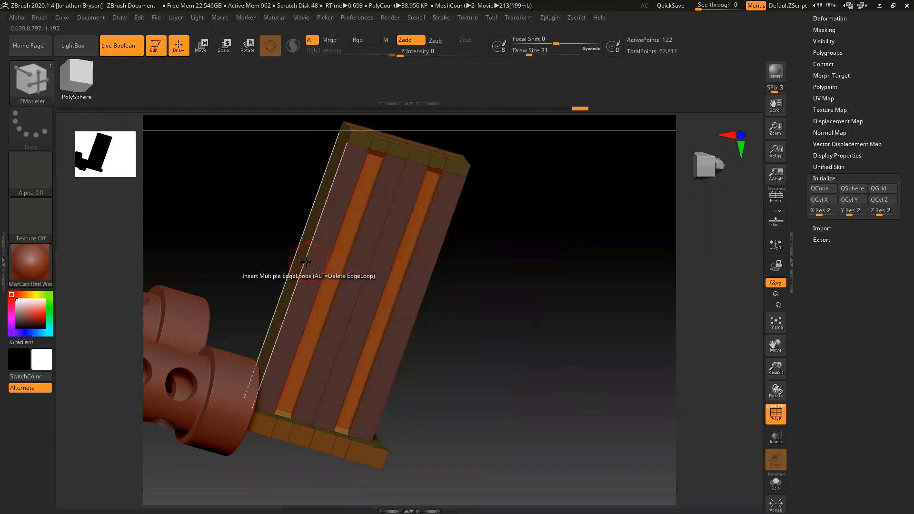
left_click_drag(306, 262, 362, 206)
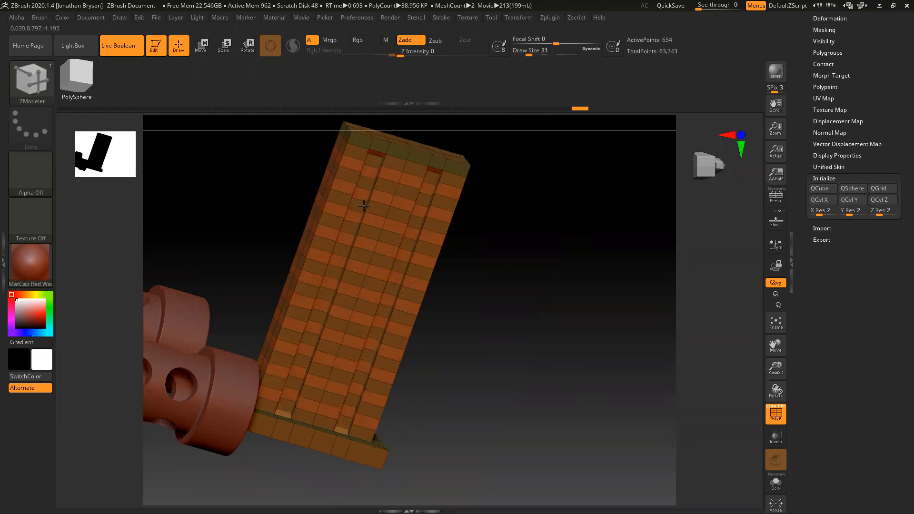
Try to apply the Bend Curve deformer to the magazine block.
left_click_drag(555, 322, 539, 249)
left_click_drag(561, 297, 320, 94)
left_click_drag(553, 309, 527, 316)
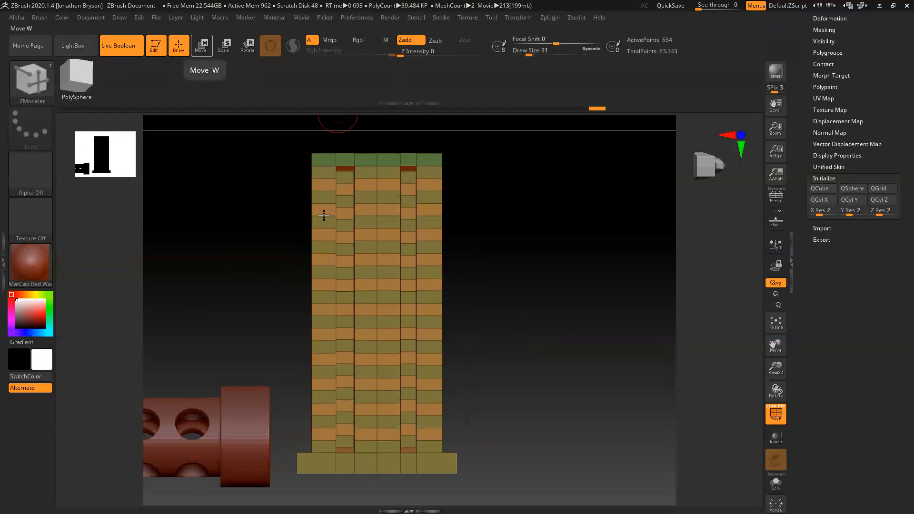
left_click(203, 50)
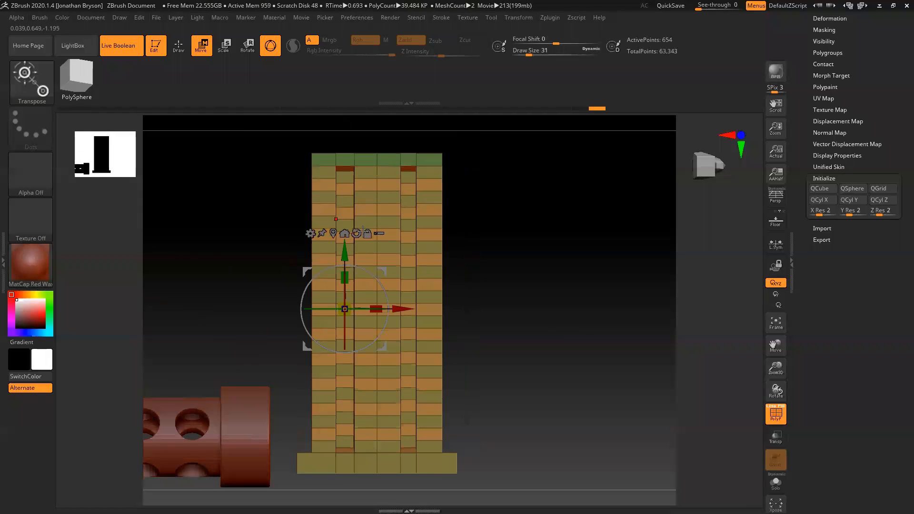
left_click(311, 234)
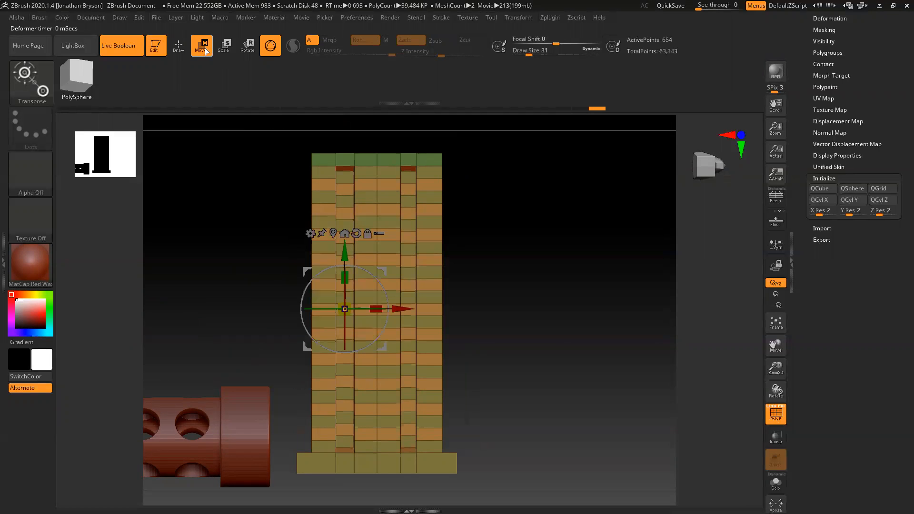
left_click(311, 234)
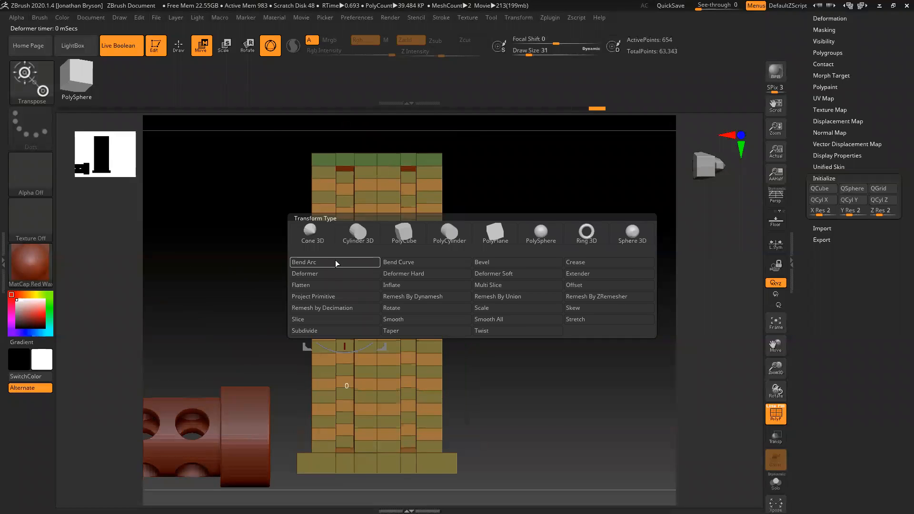
left_click(413, 266)
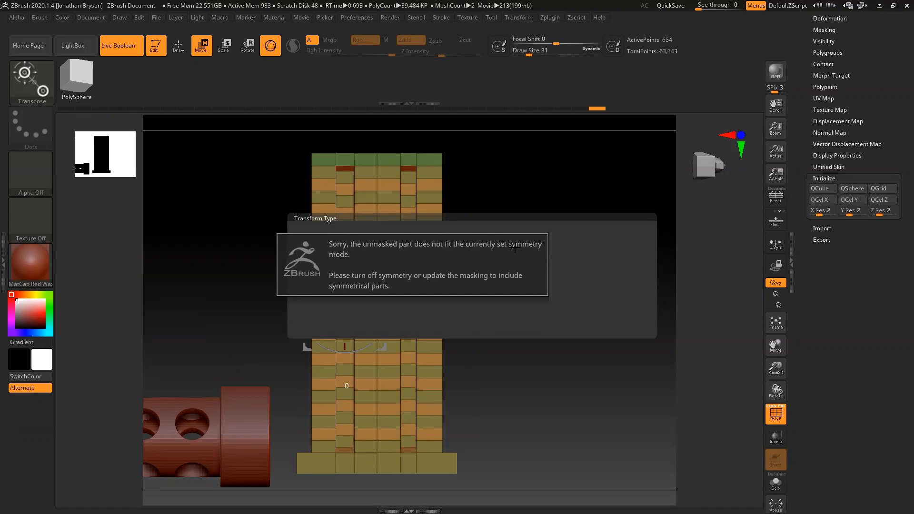
left_click(503, 230)
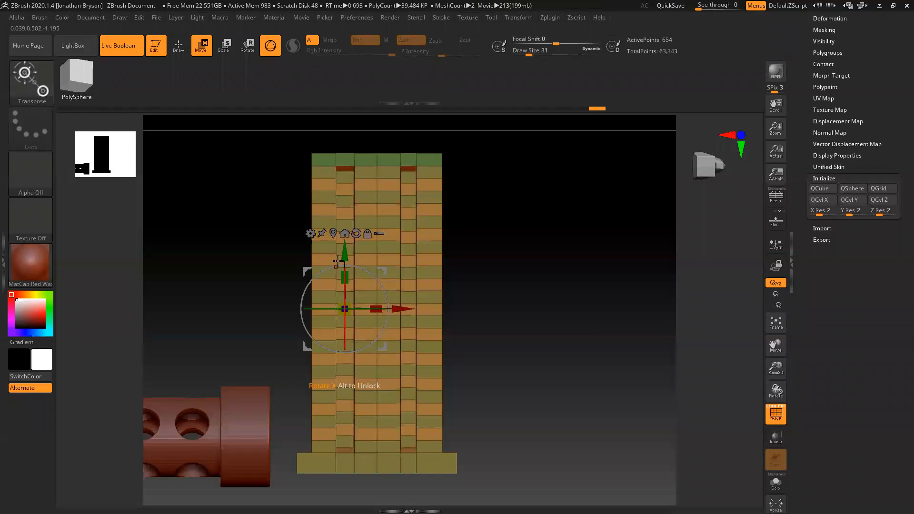
Center the transform gizmo on the magazine's unmasked mesh.
left_click_drag(452, 254, 332, 252)
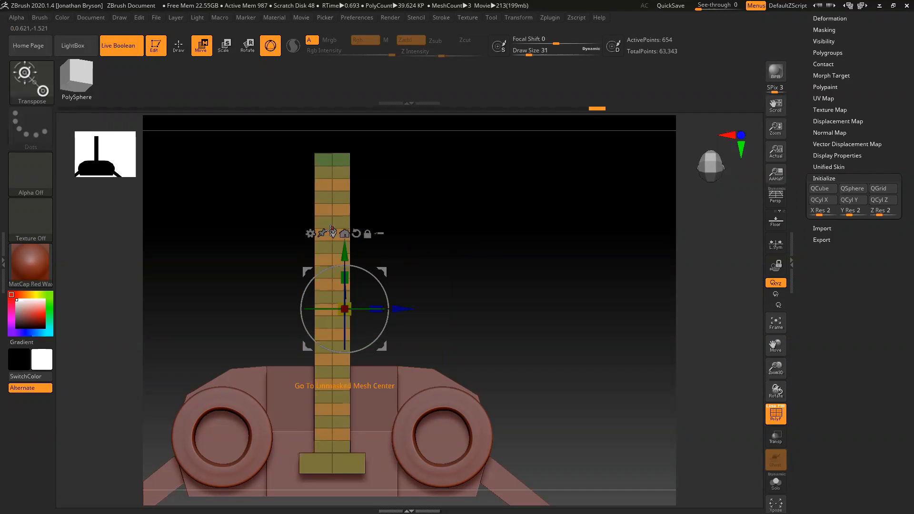
mouse_move(414, 238)
left_mouse_down()
mouse_move(448, 256)
mouse_move(419, 253)
left_mouse_up()
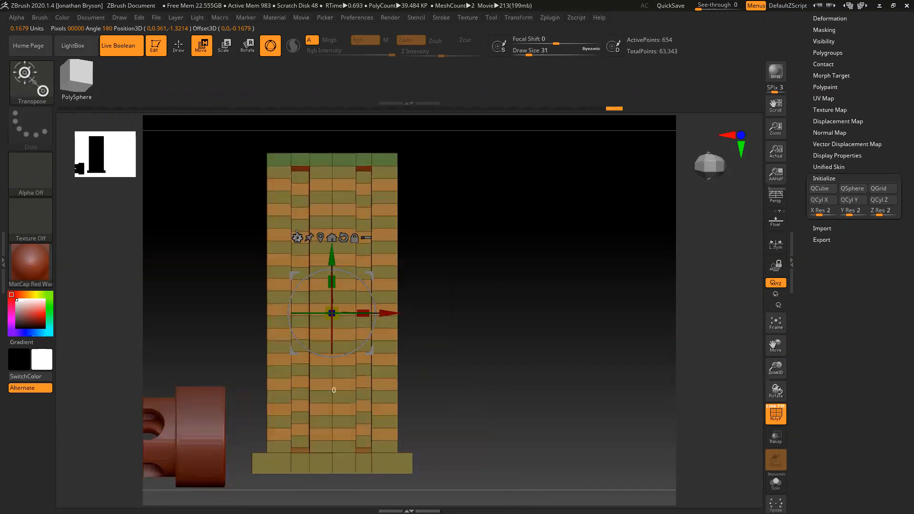
Apply the Bend Curve deformer to the magazine block and raise its curve resolution to add control points.
left_click(297, 237)
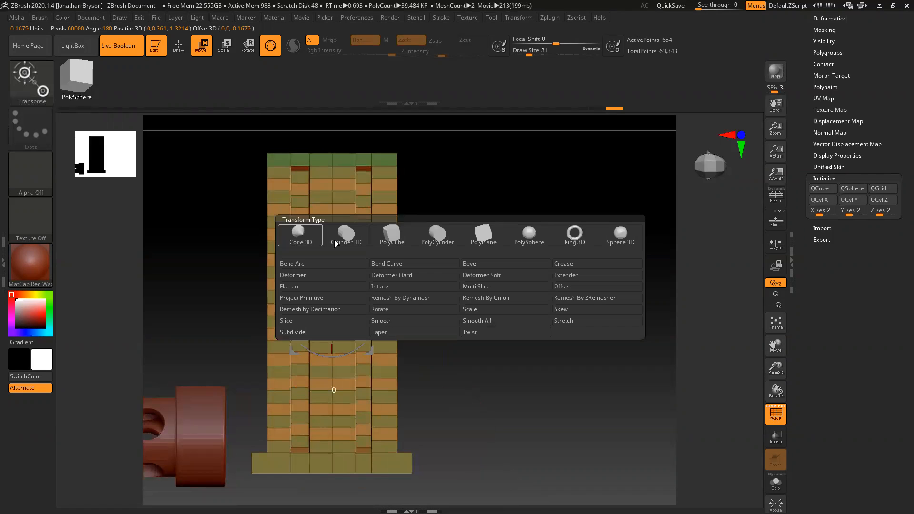
left_click(387, 263)
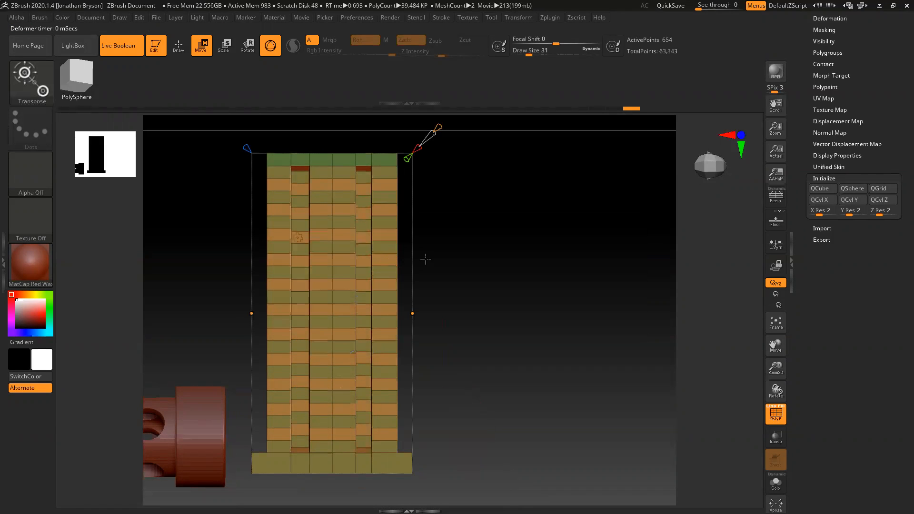
left_click_drag(523, 236, 465, 196)
left_click_drag(272, 209, 451, 202)
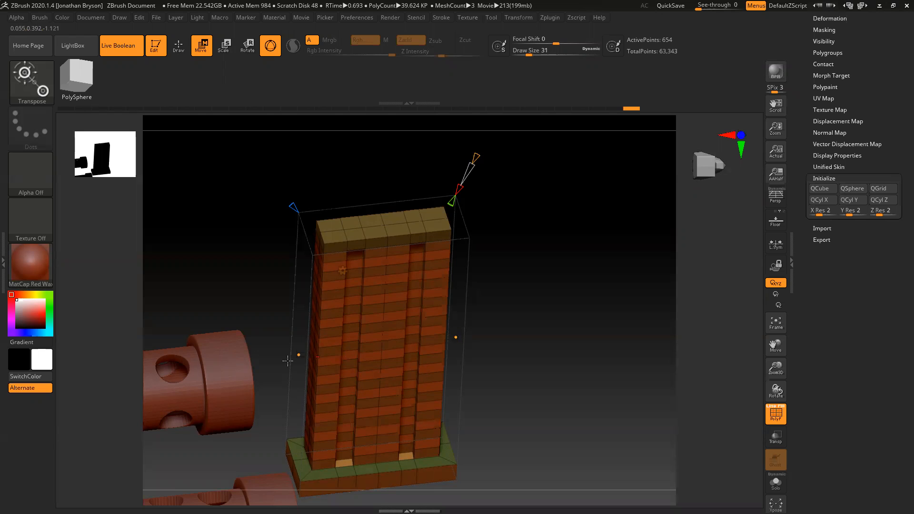
left_click_drag(298, 354, 484, 146)
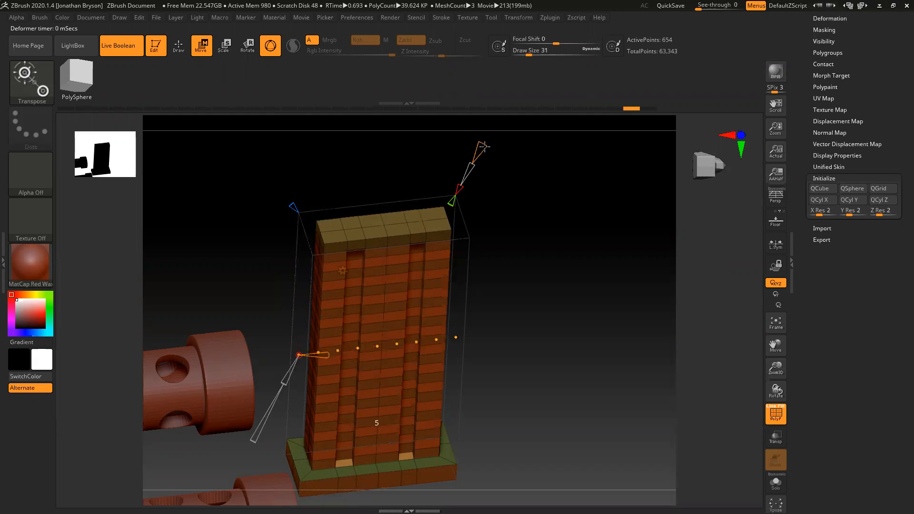
mouse_move(377, 346)
left_mouse_down()
mouse_move(390, 370)
mouse_move(378, 331)
mouse_move(395, 349)
mouse_move(401, 331)
mouse_move(383, 355)
mouse_move(377, 347)
left_mouse_up()
key("ctrl+z")
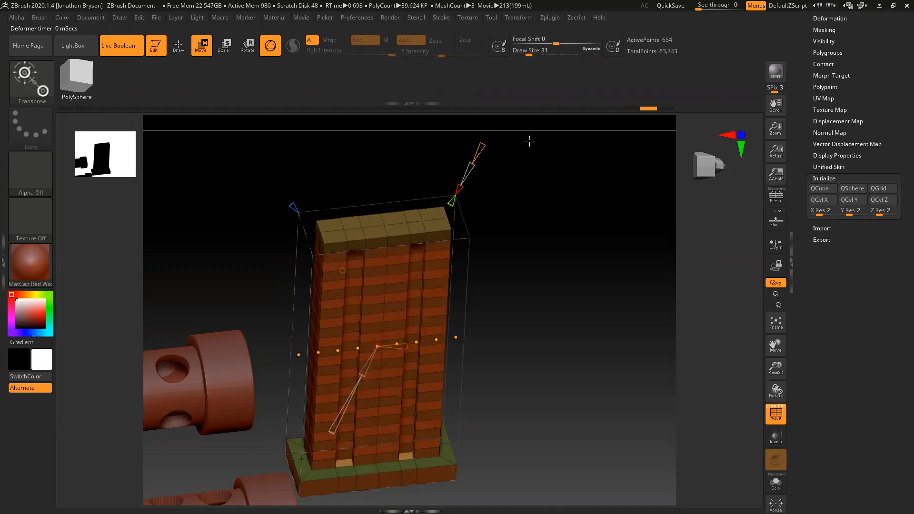
Set the bend curve's axis to 2 (Y) and reduce the curve to five control points along the magazine's height.
left_click(473, 178)
left_click(464, 182)
left_click(473, 175)
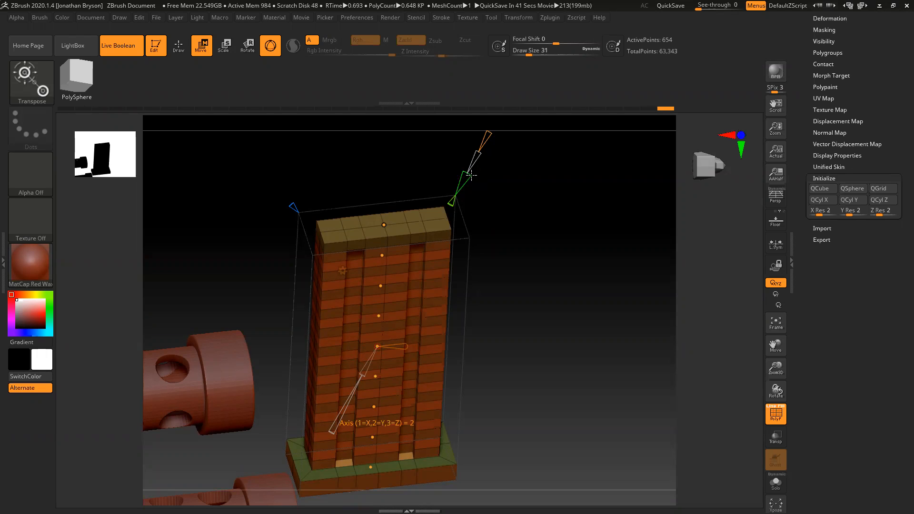
left_click_drag(592, 311, 588, 298)
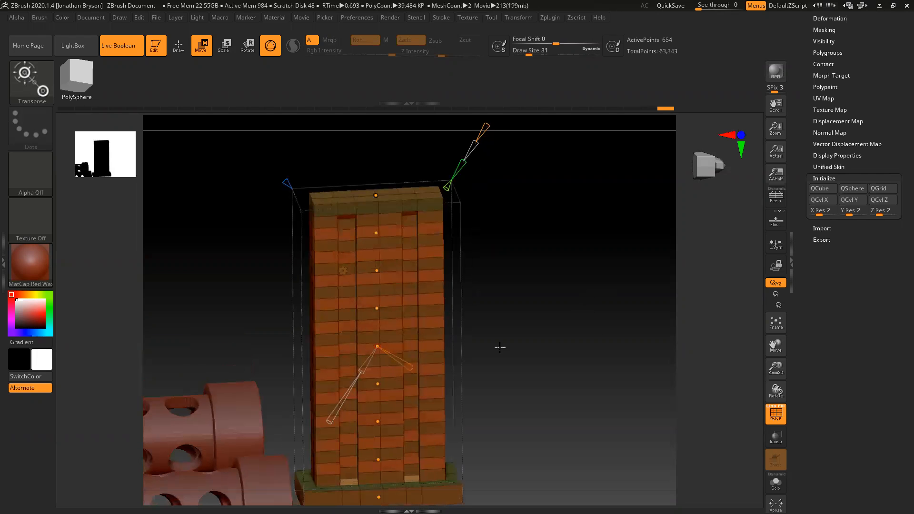
left_click_drag(490, 346, 499, 433)
left_click_drag(580, 276, 590, 350, "alt")
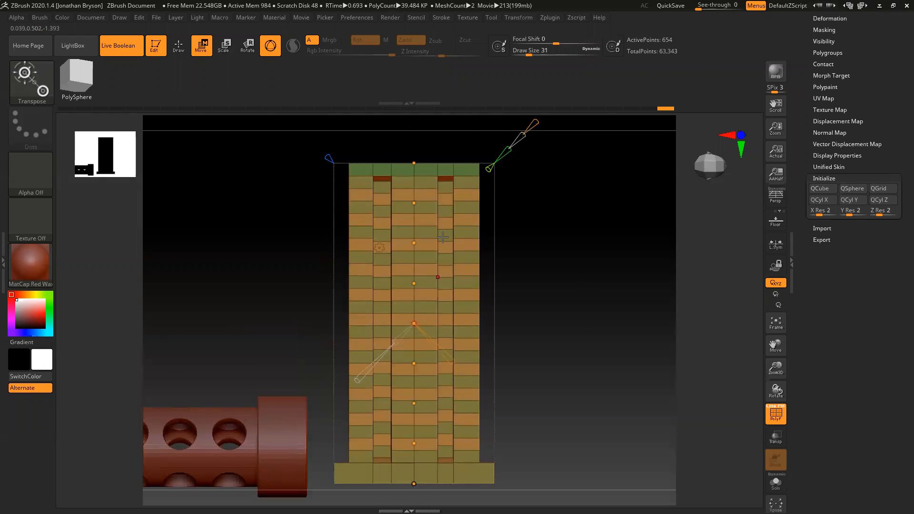
left_click_drag(529, 124, 524, 145, "alt")
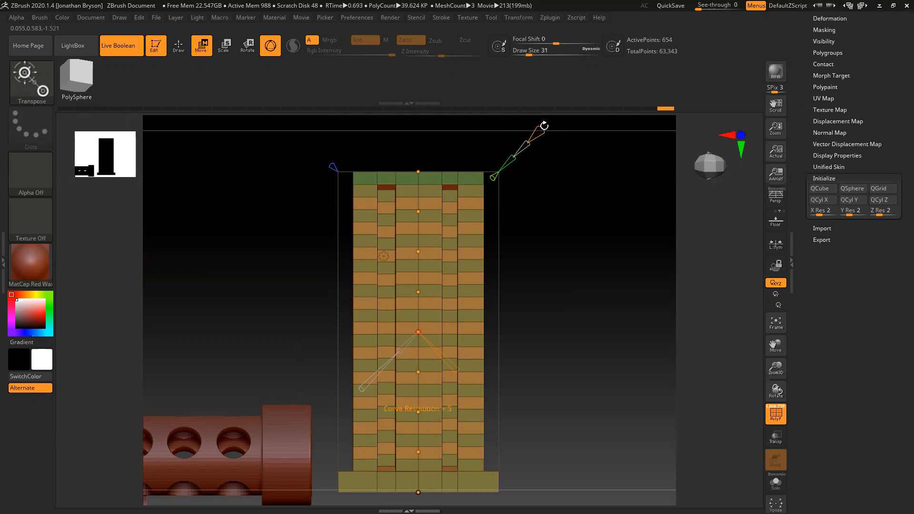
mouse_move(539, 129)
left_mouse_down()
mouse_move(529, 134)
mouse_move(537, 131)
left_mouse_up()
Bend the magazine into an arc by shifting the base end sideways and adjusting the inner curve points to follow.
left_click_drag(578, 333, 598, 310, "alt")
left_click_drag(444, 441, 496, 437)
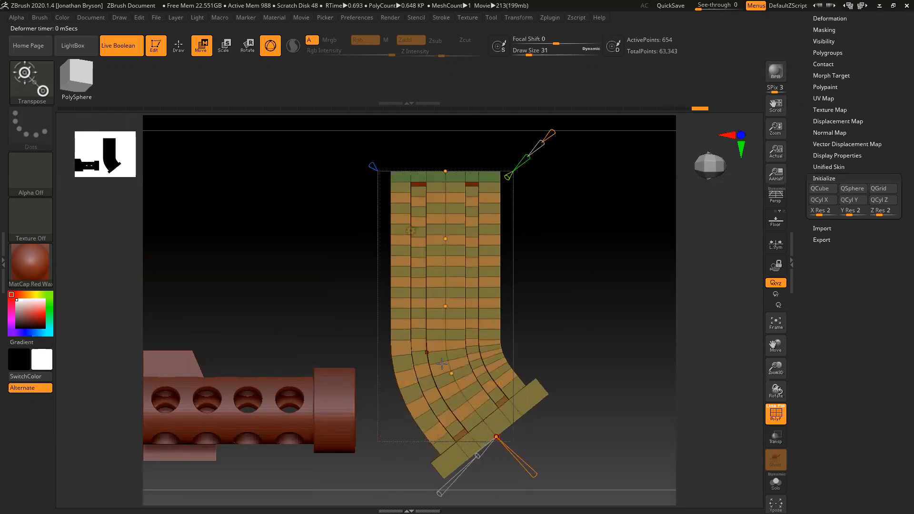
left_click(455, 371)
left_click_drag(455, 371, 459, 369)
left_click_drag(446, 305, 440, 304)
left_click_drag(445, 243, 436, 238)
left_click_drag(439, 305, 435, 305)
left_click_drag(459, 369, 456, 369)
left_click_drag(496, 436, 542, 423)
left_click_drag(461, 369, 466, 370)
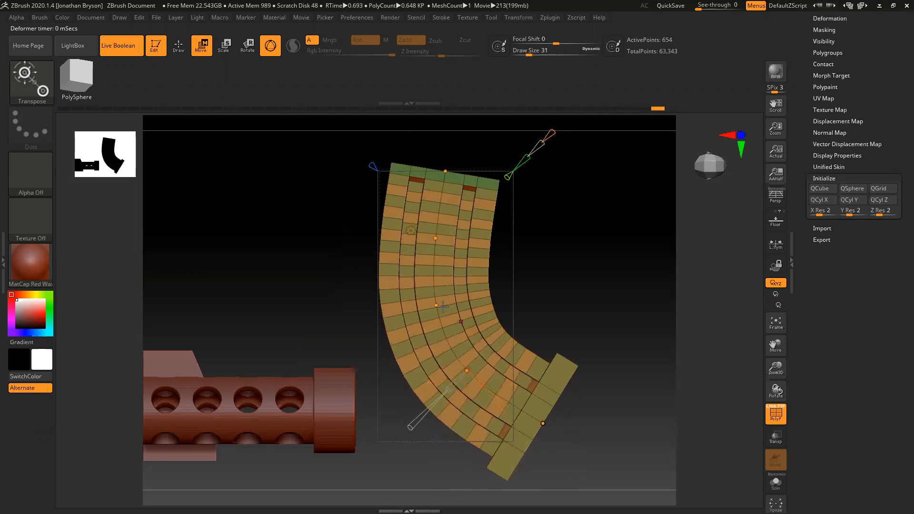
left_click_drag(436, 304, 435, 302)
left_click_drag(435, 238, 432, 239)
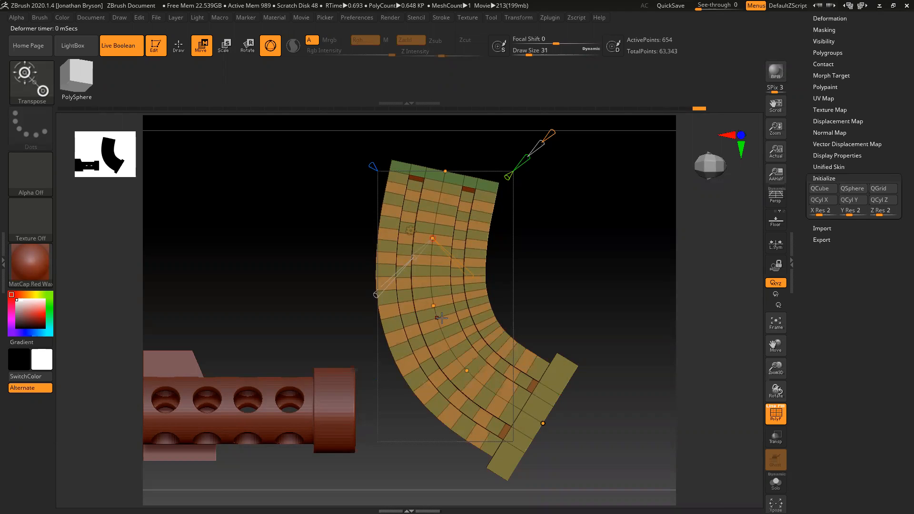
Straighten the magazine's top section and shift the lower and middle curve points so the bend flows evenly into it.
left_click_drag(286, 311, 505, 168)
left_click_drag(437, 167, 514, 163, "alt")
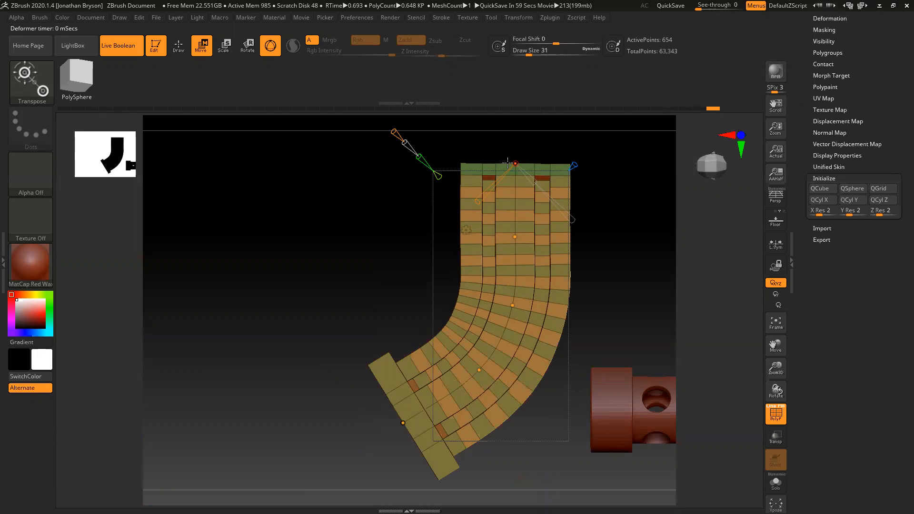
left_click_drag(403, 423, 460, 380)
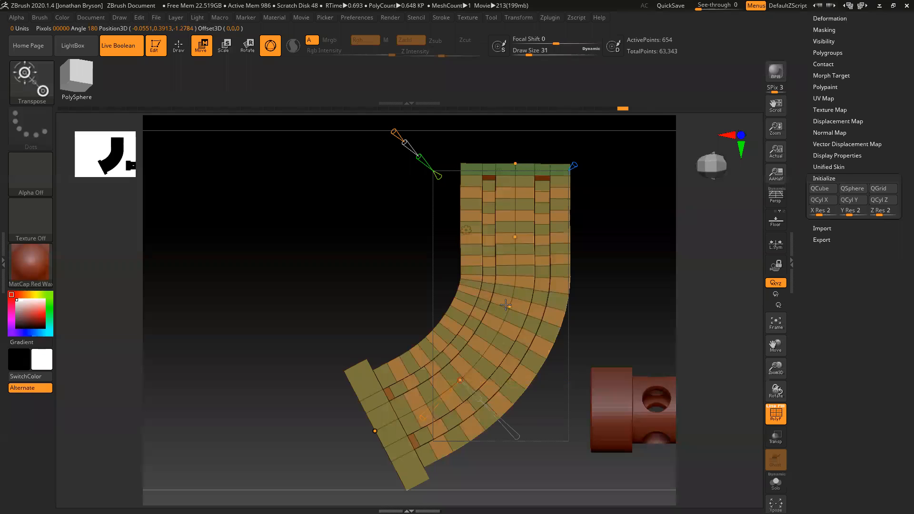
left_click_drag(509, 306, 505, 311)
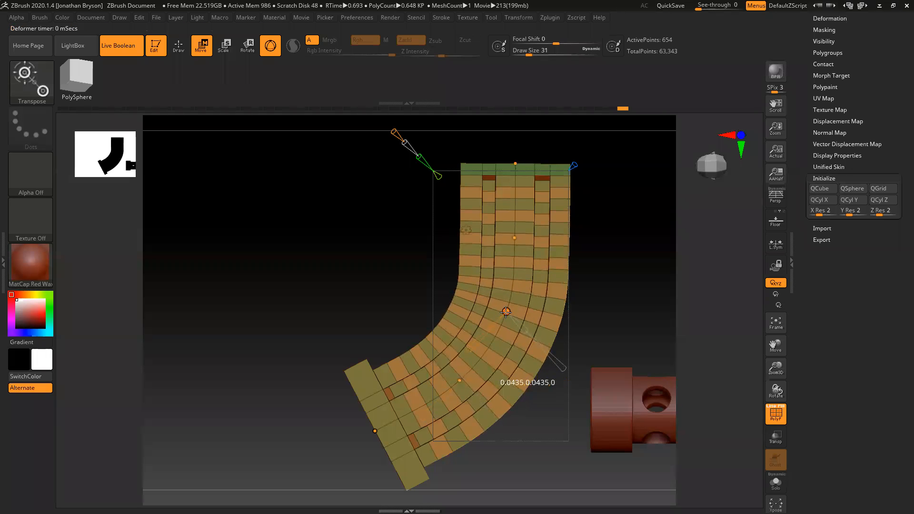
left_click_drag(513, 238, 511, 241)
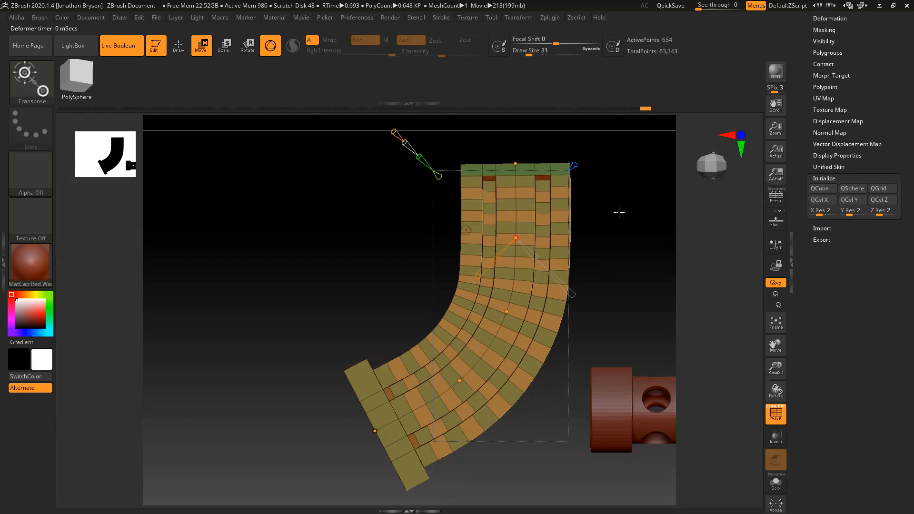
Swing the magazine's base end further outward and upward to deepen the bend.
left_click_drag(605, 239, 581, 253)
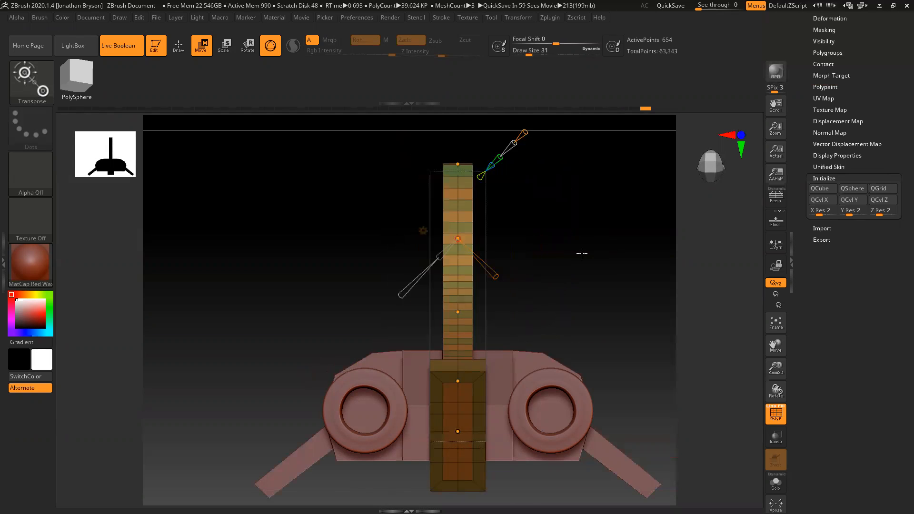
left_click_drag(578, 254, 506, 311)
left_click_drag(588, 229, 656, 317)
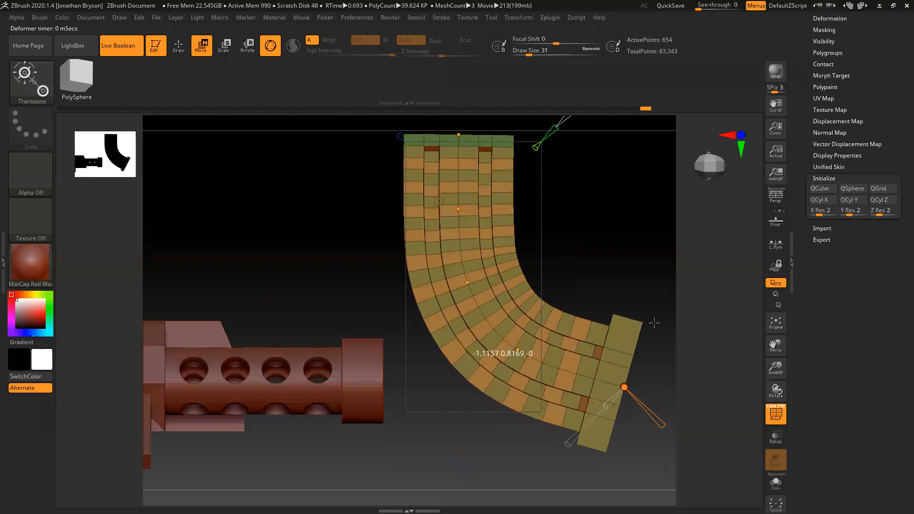
left_click_drag(609, 460, 656, 325)
left_click_drag(619, 262, 541, 247, "alt")
left_click_drag(579, 311, 601, 255)
Reposition the top and intermediate curve points to round the magazine into a smooth, deep hook shape.
left_click_drag(446, 320, 478, 330)
left_click_drag(411, 270, 428, 276)
left_click_drag(381, 194, 370, 196)
left_click_drag(380, 121, 390, 118)
left_click_drag(408, 271, 401, 271)
left_click_drag(499, 311, 493, 306)
left_click_drag(583, 248, 489, 302)
left_click_drag(400, 270, 402, 270)
left_click_drag(371, 195, 372, 196)
Accept the Bend Curve deformation on the magazine.
left_click_drag(576, 195, 584, 217, "alt")
left_click_drag(479, 165, 585, 216, "alt")
left_click_drag(399, 244, 494, 292)
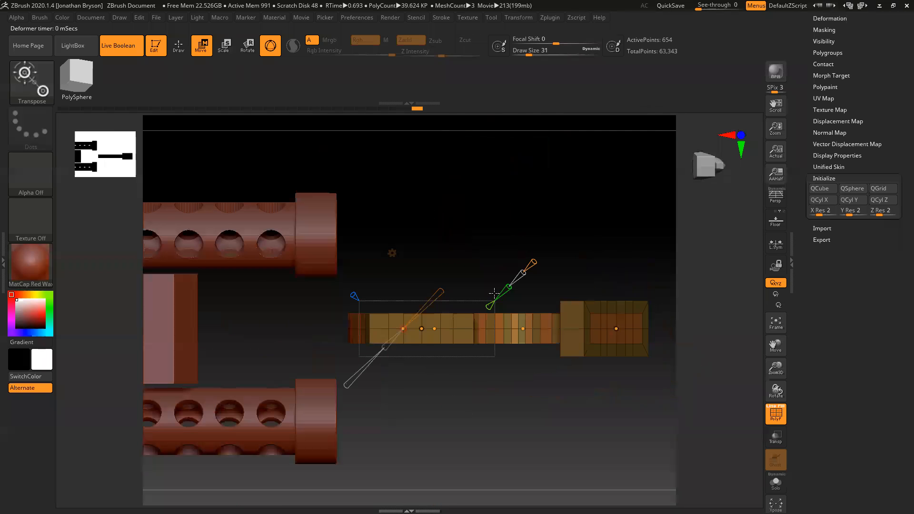
left_click_drag(399, 260, 402, 261, "shift")
left_click(392, 253)
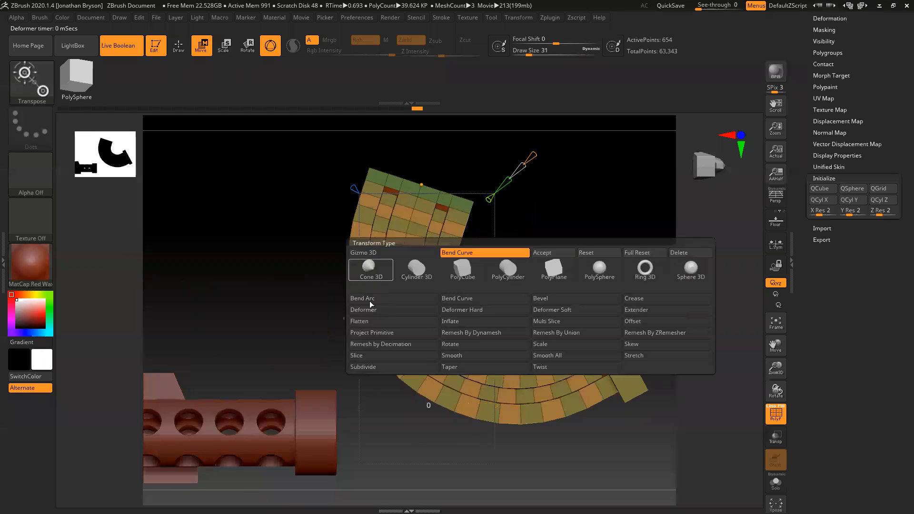
left_click(553, 254)
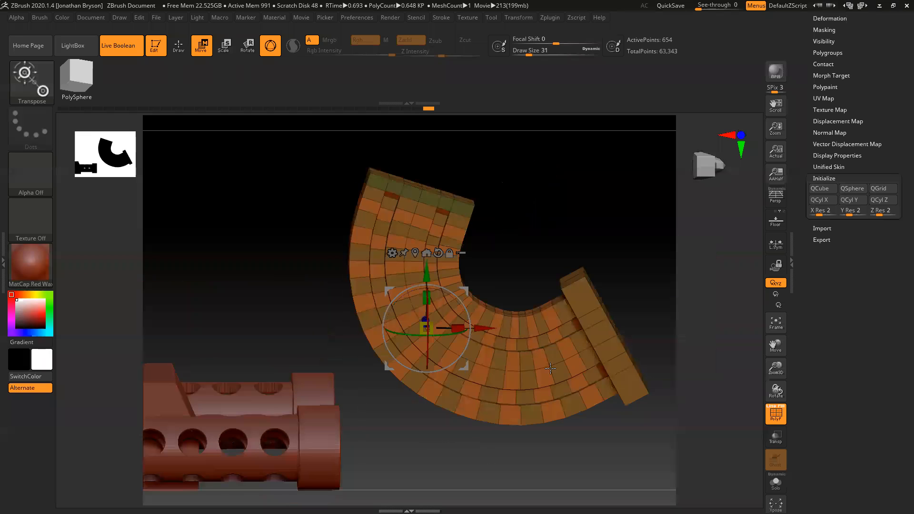
Rotate the curved magazine until its top end is level, and reset the gizmo's orientation.
left_click_drag(542, 449, 445, 266)
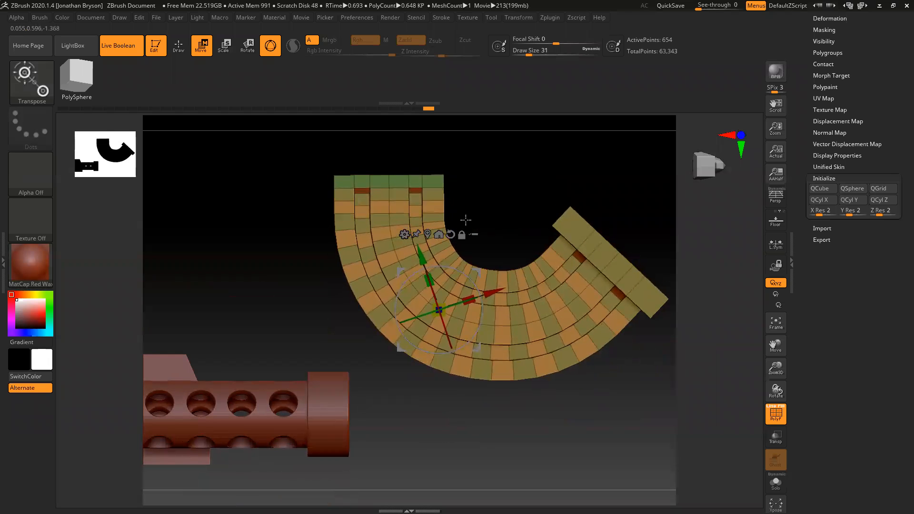
left_click(450, 234)
left_click(461, 234)
left_click_drag(492, 231, 515, 357)
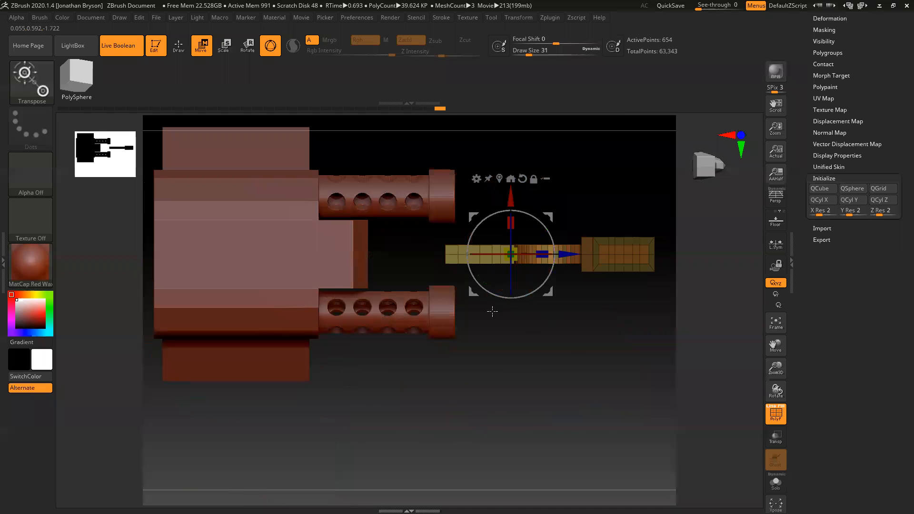
Choose the GunBarrelIMM insert brush.
left_click(32, 83)
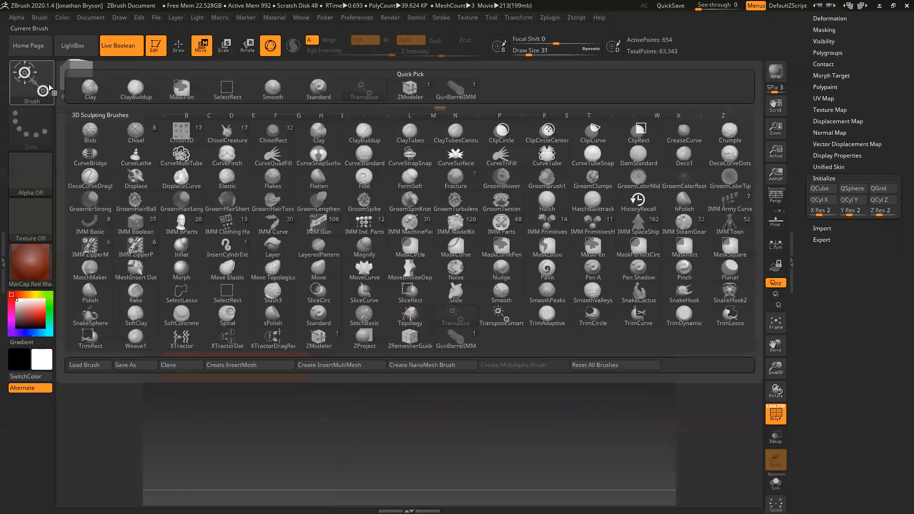
left_click(459, 95)
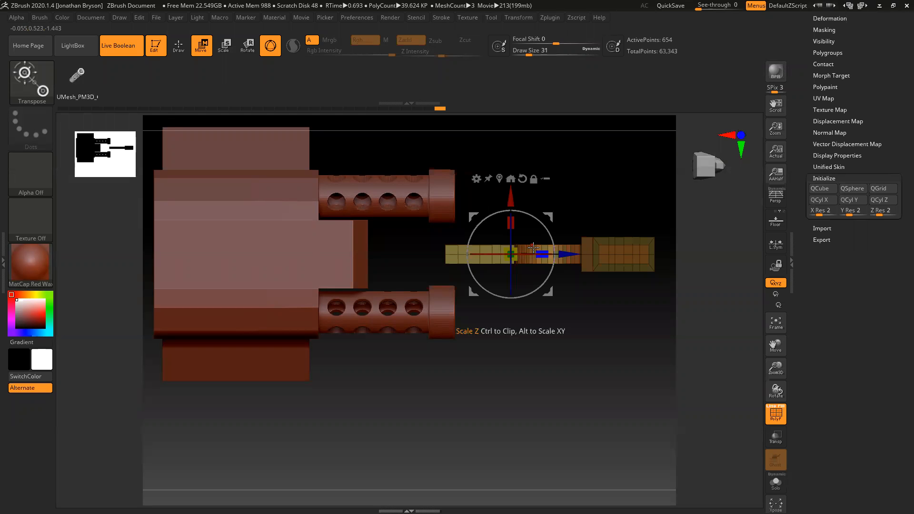
left_click_drag(561, 386, 505, 406, "alt")
left_click_drag(469, 337, 188, 47)
left_click_drag(90, 23, 41, 18, "shift")
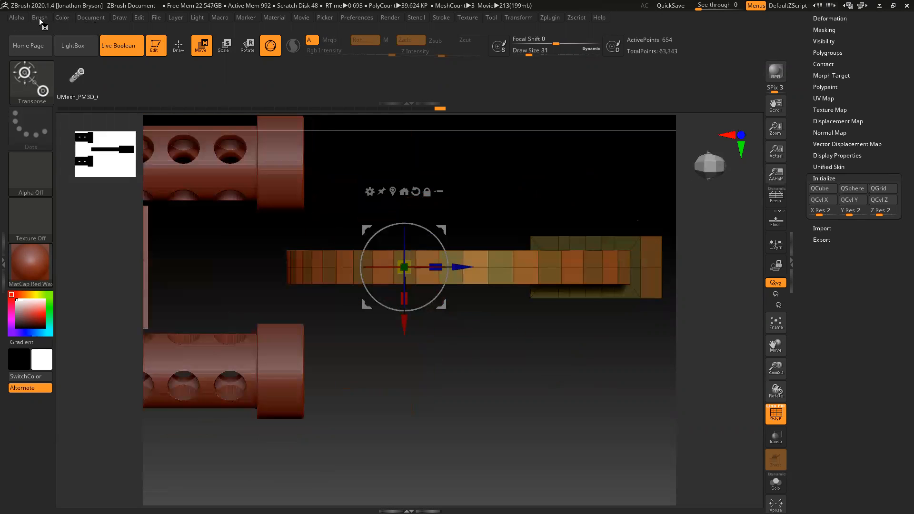
Try to append the magazine to an existing InsertMesh brush while Transpose is still active.
left_click(39, 18)
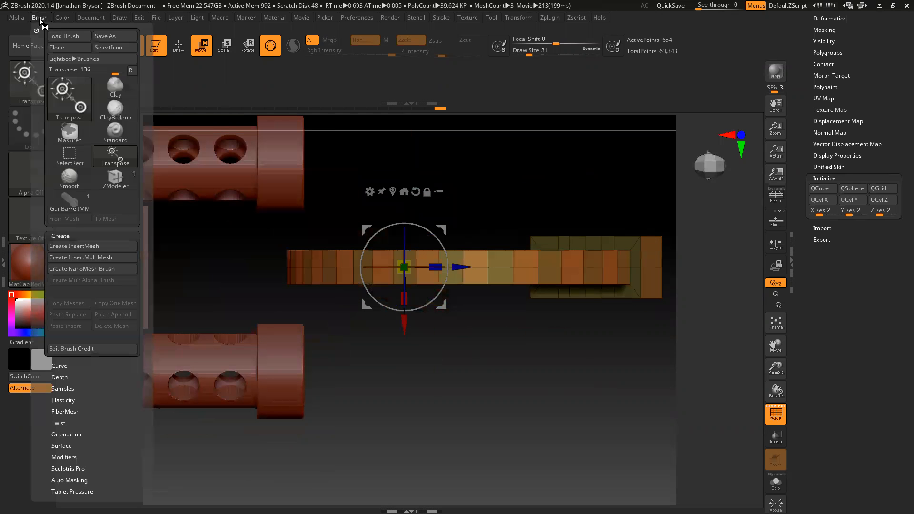
left_click(67, 247)
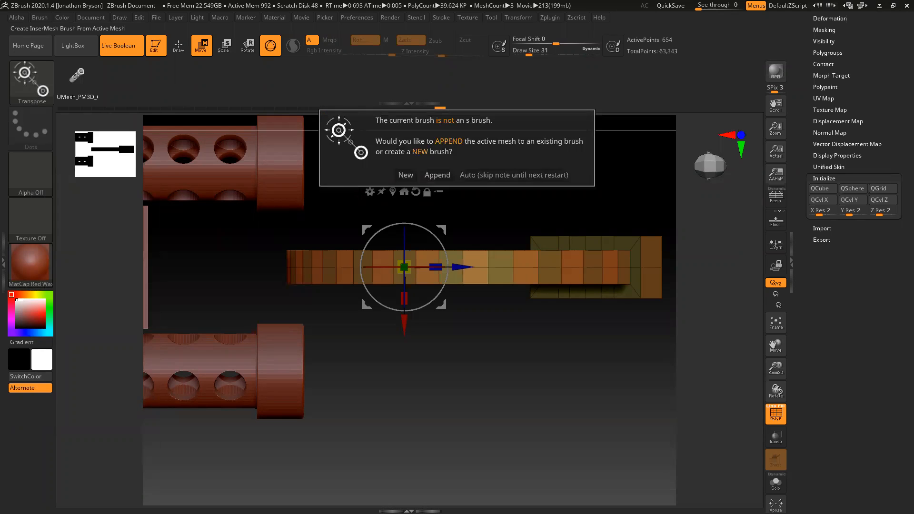
left_click(437, 176)
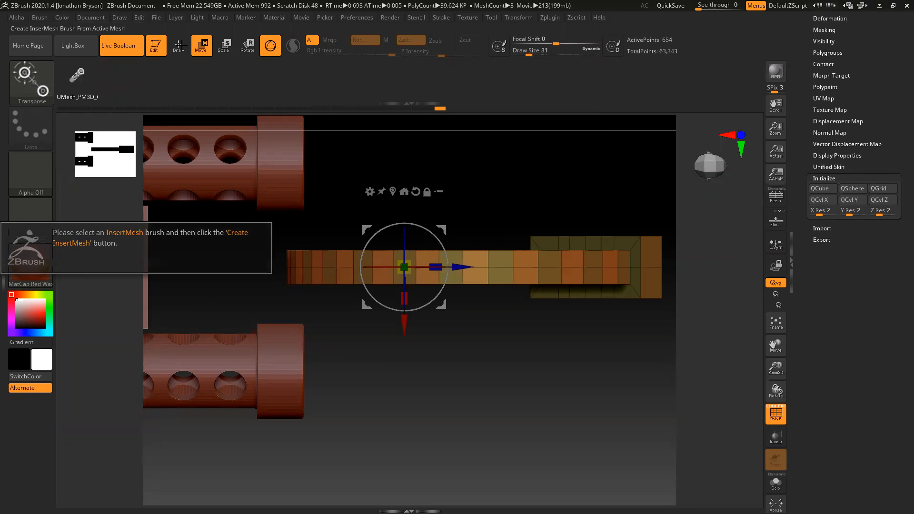
Switch to Draw mode and append the magazine mesh to the GunBarrelIMM brush with Create InsertMesh.
left_click(177, 46)
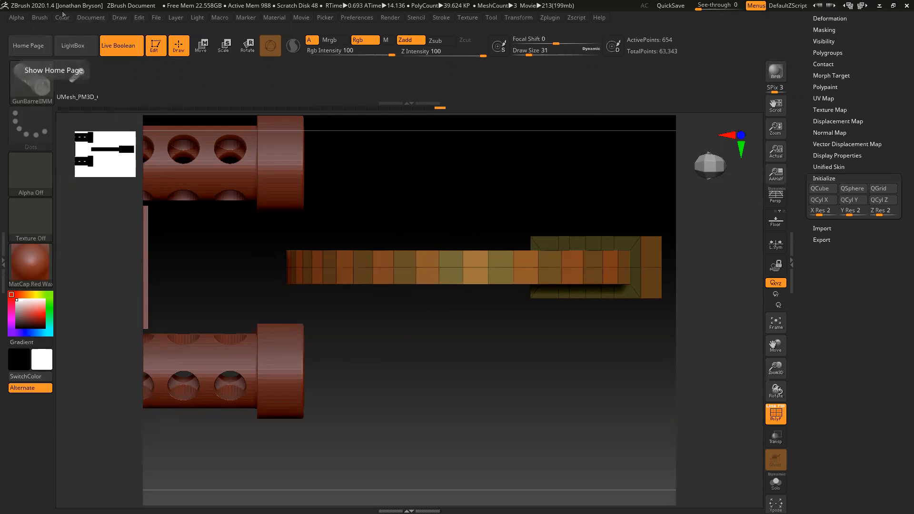
left_click(40, 18)
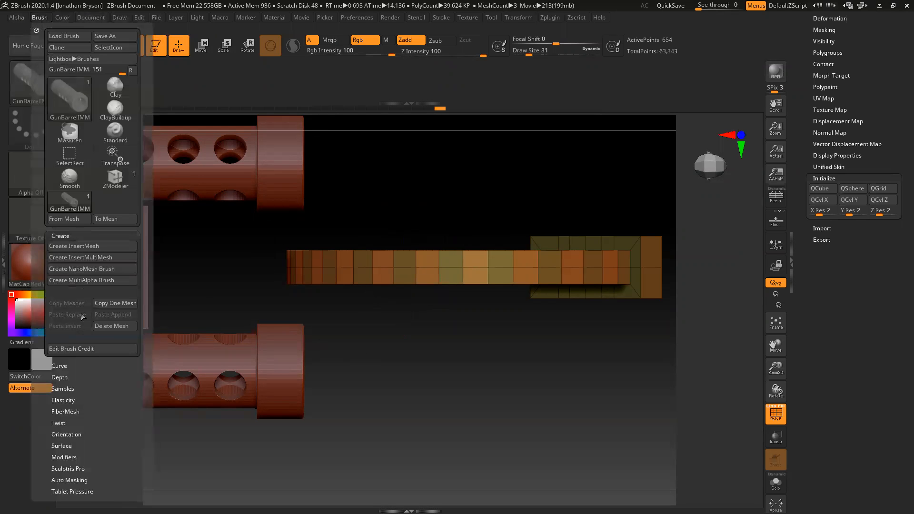
left_click(76, 246)
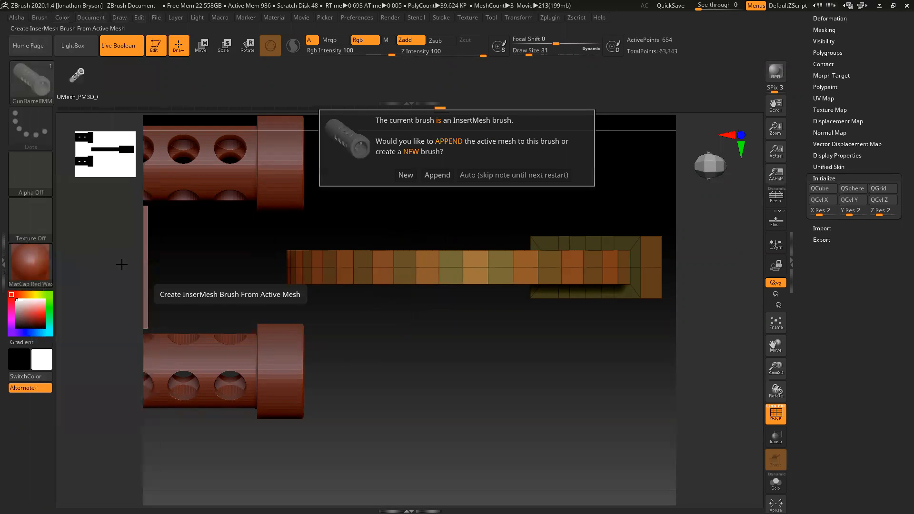
left_click(437, 175)
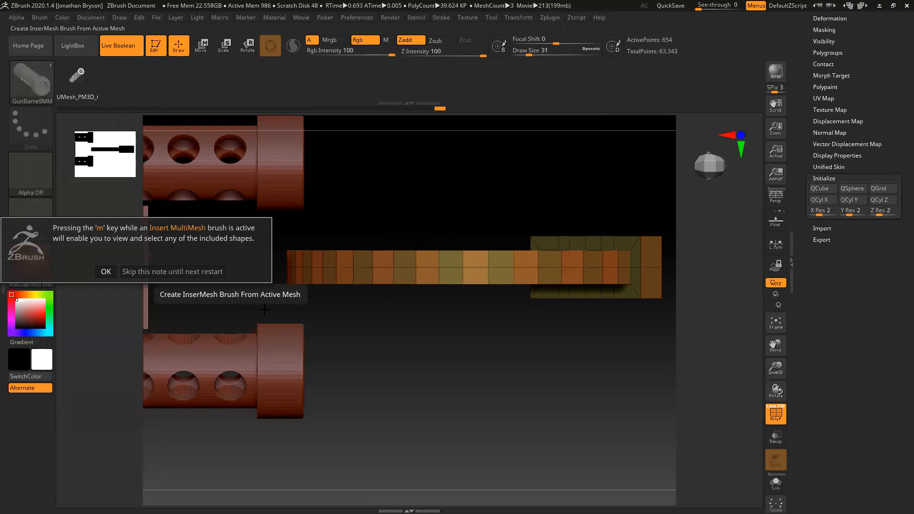
left_click(105, 271)
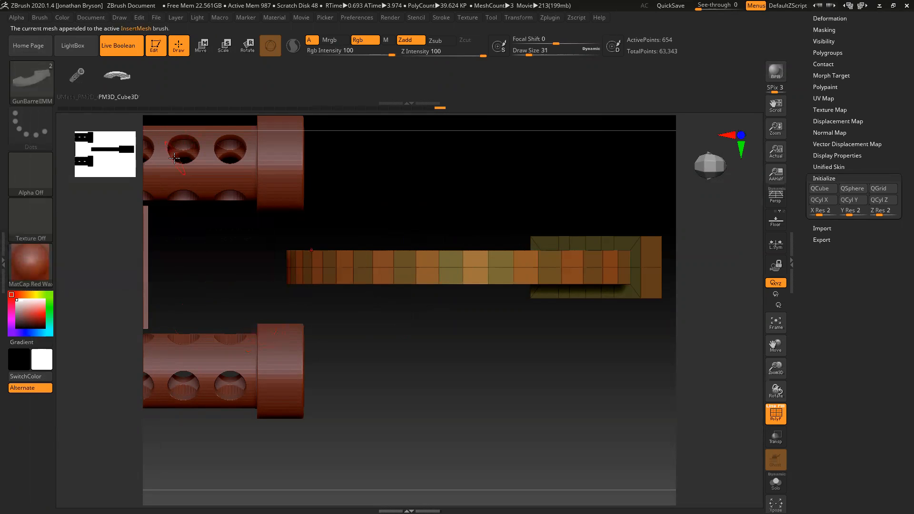
Select the curved magazine mesh PM3D_Cube3D as the insert brush's active shape.
left_click_drag(251, 249, 483, 448, "alt")
left_click_drag(624, 390, 404, 404, "alt")
left_click(106, 77)
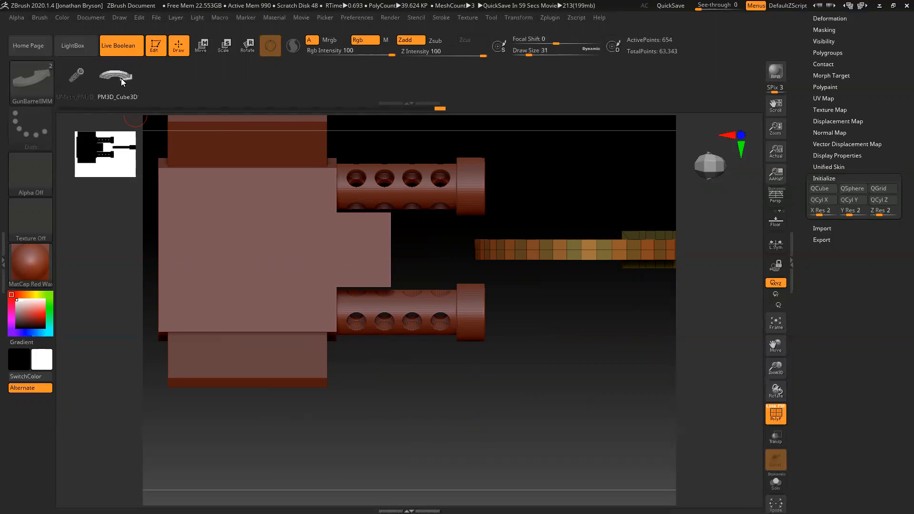
Select the WristGun body and insert the curved magazine mesh with its mirrored copy, undoing the first insertion.
left_click_drag(401, 374, 495, 379, "alt")
left_click(379, 296, "alt")
mouse_move(467, 414)
left_mouse_down("shift")
mouse_move(470, 402)
mouse_move(365, 426)
mouse_move(551, 406)
mouse_move(334, 418)
mouse_move(475, 421)
mouse_move(469, 412)
left_mouse_up("shift")
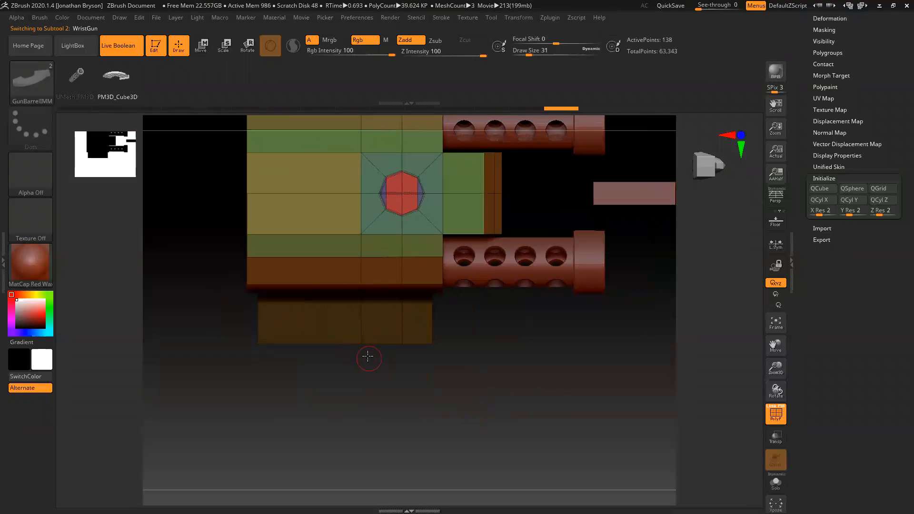
left_click_drag(298, 272, 312, 91)
key("ctrl+z")
left_click_drag(501, 417, 439, 247)
Move the inserted pair of magazines into position against the angled upper sides of the gun body.
key("w")
left_click_drag(395, 267, 346, 267)
left_click_drag(455, 308, 473, 376)
left_click_drag(425, 218, 514, 247)
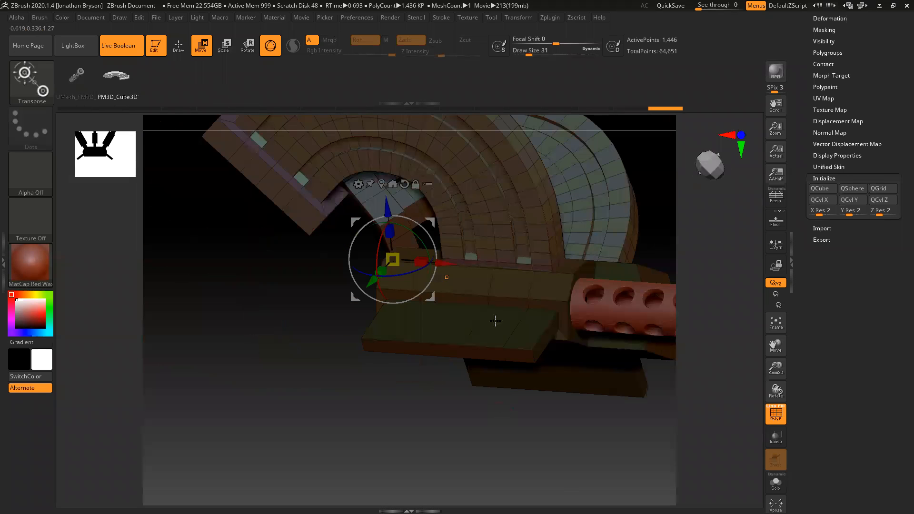
left_click_drag(494, 320, 282, 391)
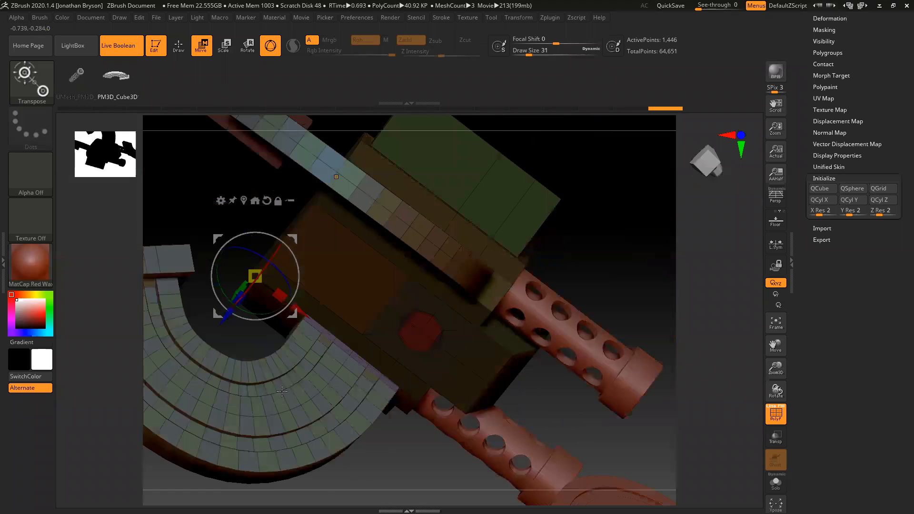
left_click_drag(295, 290, 261, 330)
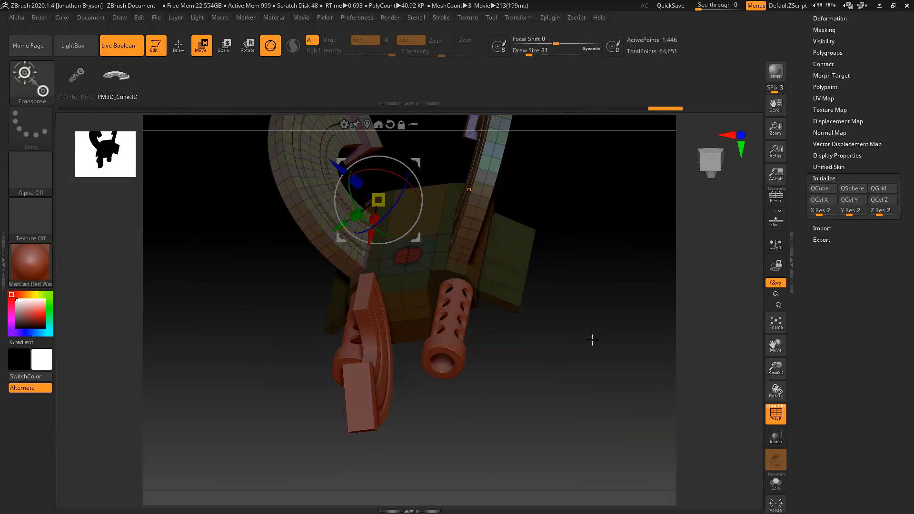
left_click_drag(597, 353, 516, 456)
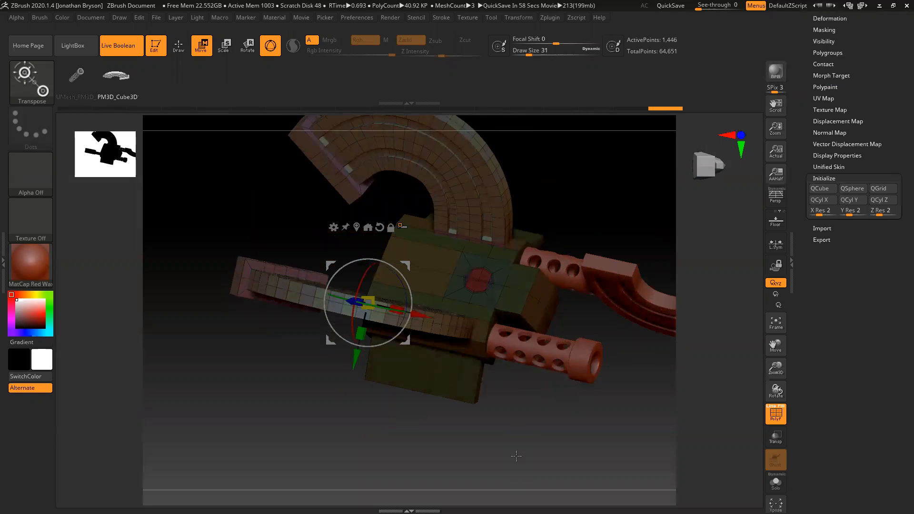
mouse_move(480, 413)
left_mouse_down()
mouse_move(495, 391)
mouse_move(531, 406)
mouse_move(489, 406)
mouse_move(473, 418)
mouse_move(487, 419)
left_mouse_up()
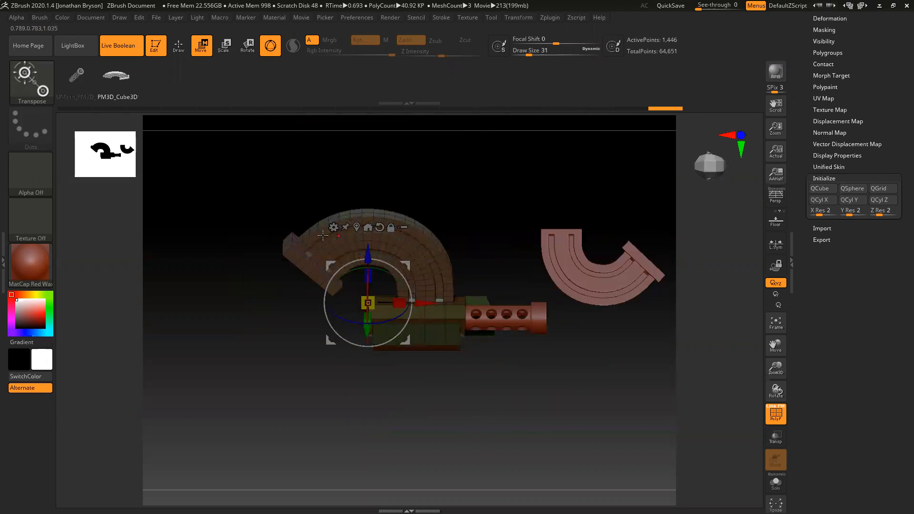
Review the subtool list with its split options and examine how the inserted magazines sit on the gun body.
left_click_drag(606, 367, 479, 362, "alt")
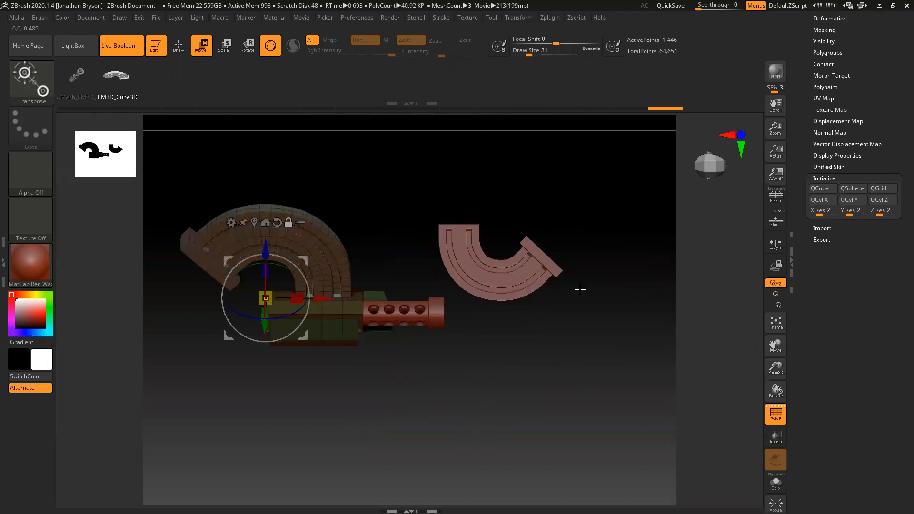
left_click_drag(801, 65, 801, 183)
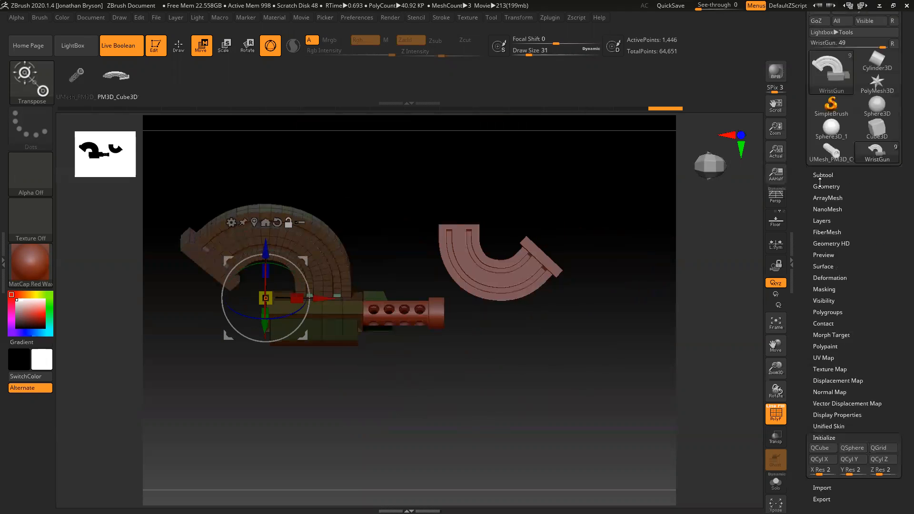
left_click(823, 185)
left_click(827, 175)
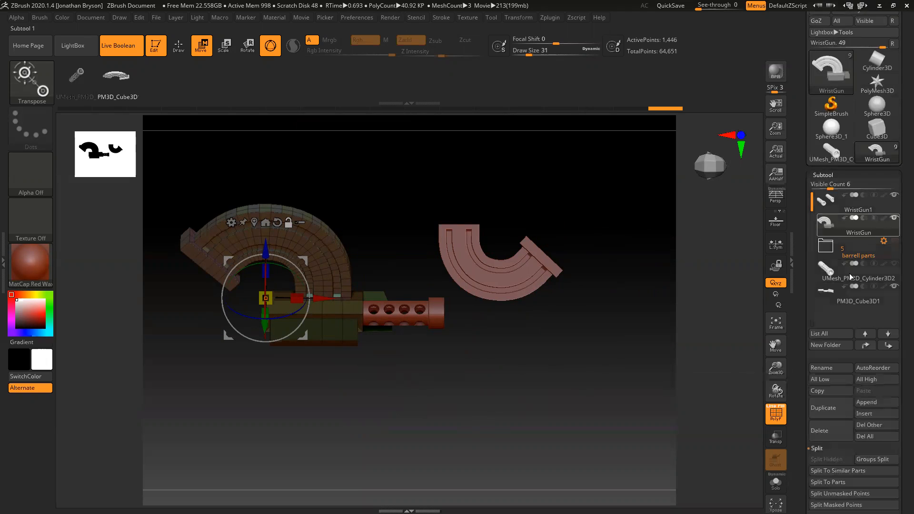
scroll(814, 483, "down", 5)
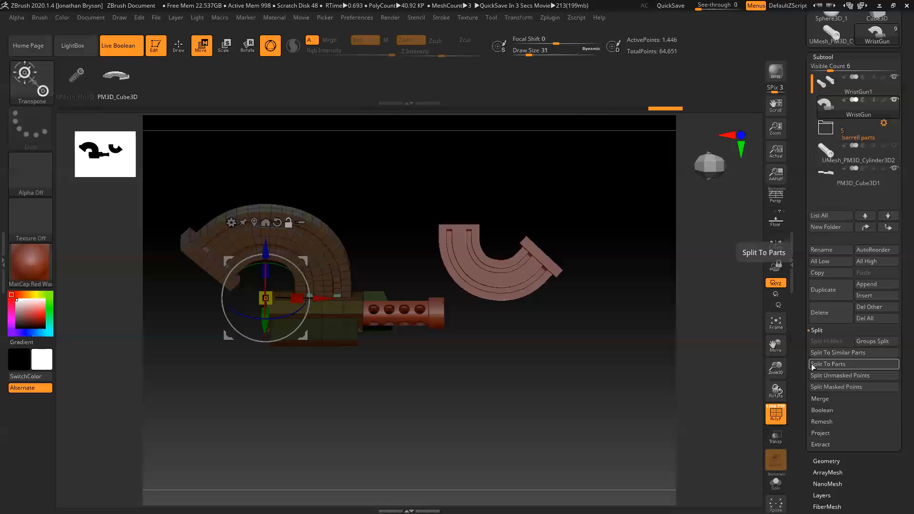
mouse_move(470, 413)
left_mouse_down("alt")
mouse_move(556, 410)
mouse_move(463, 414)
left_mouse_up("alt")
mouse_move(393, 435)
left_mouse_down("alt")
mouse_move(494, 430)
mouse_move(508, 443)
mouse_move(505, 465)
left_mouse_up("alt")
left_click_drag(535, 496, 500, 414)
left_click_drag(470, 359, 542, 365, "alt")
left_click_drag(530, 333, 542, 476, "alt")
left_click_drag(535, 425, 561, 418)
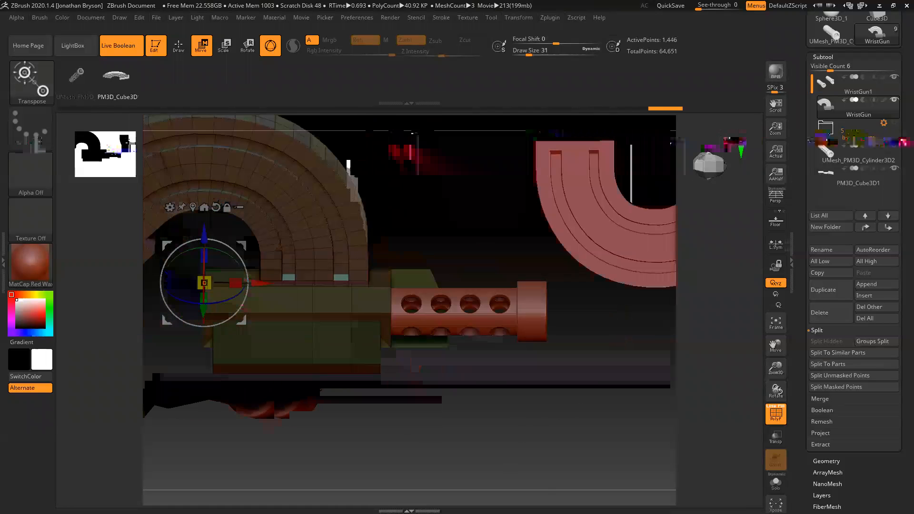
Separate the magazines from the WristGun body with Split To Similar Parts, cancelling Split To Parts.
mouse_move(851, 152)
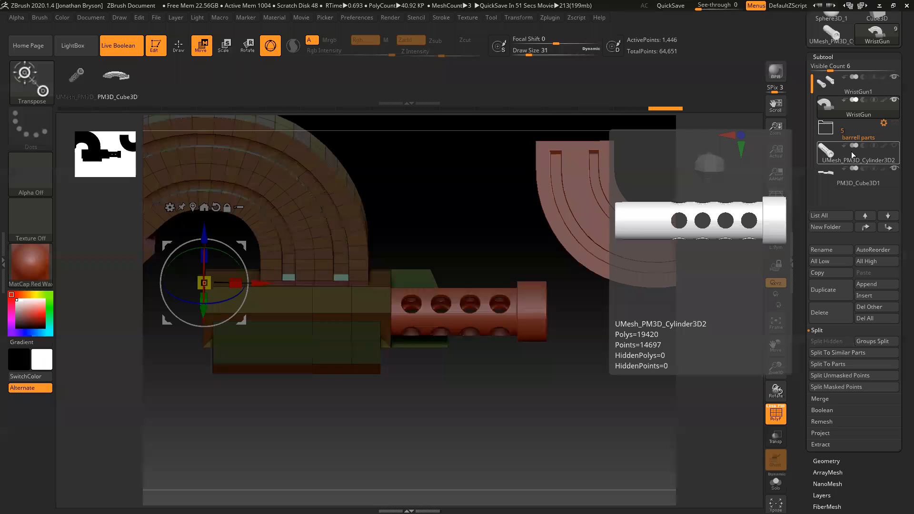
left_click(827, 365)
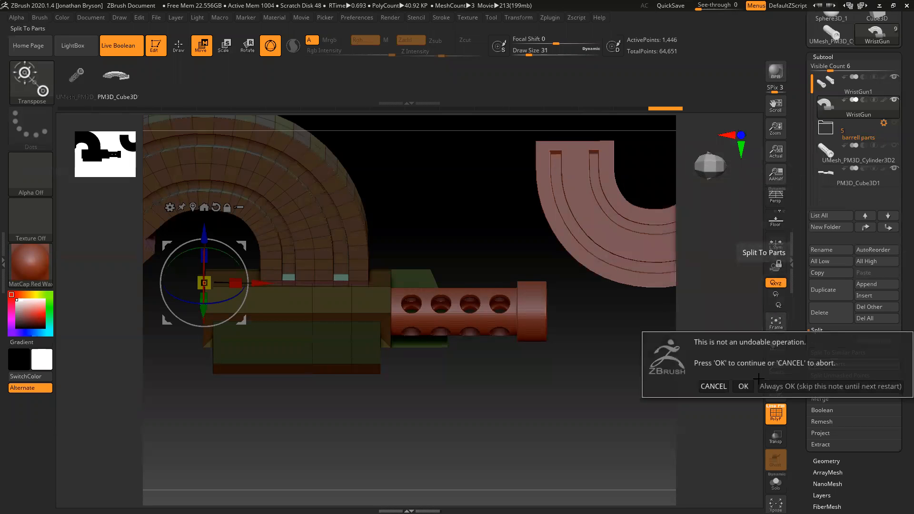
left_click(712, 386)
left_click(841, 352)
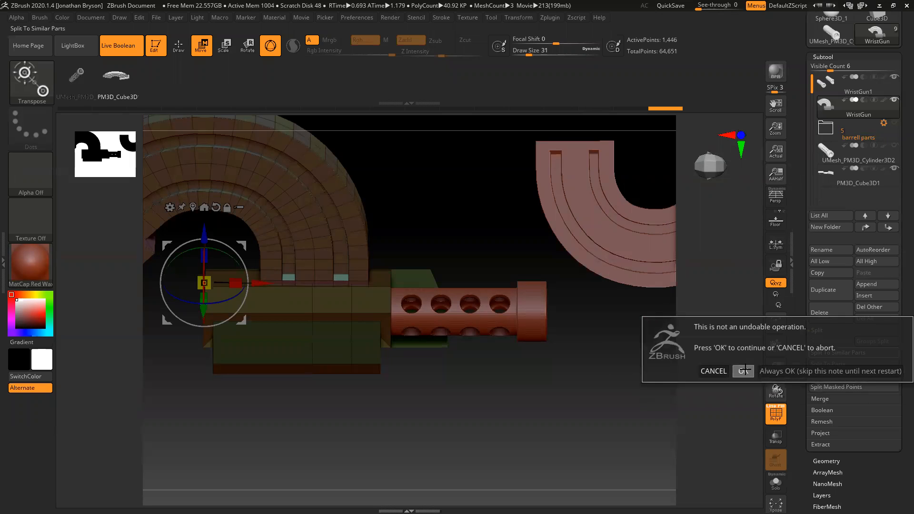
left_click(742, 372)
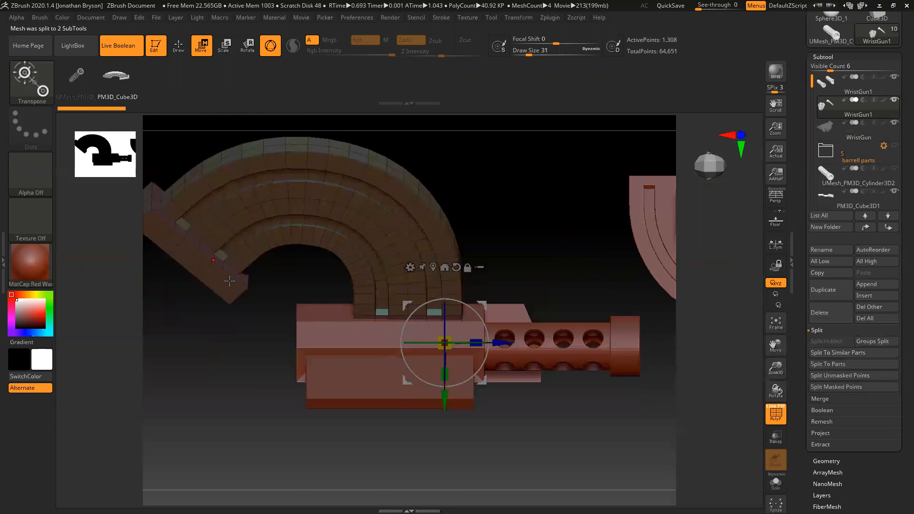
Select the WristGun body subtool and put PM3D_Cube3D1 and UMesh_PM3D_Cylinder3D2 into the barrell parts folder.
left_click_drag(238, 345, 262, 357)
left_click_drag(225, 387, 811, 68)
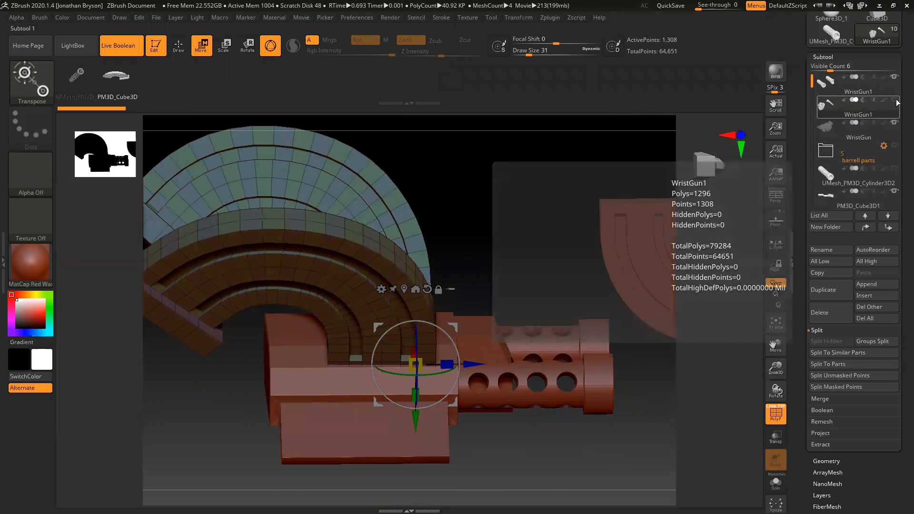
left_click(822, 128)
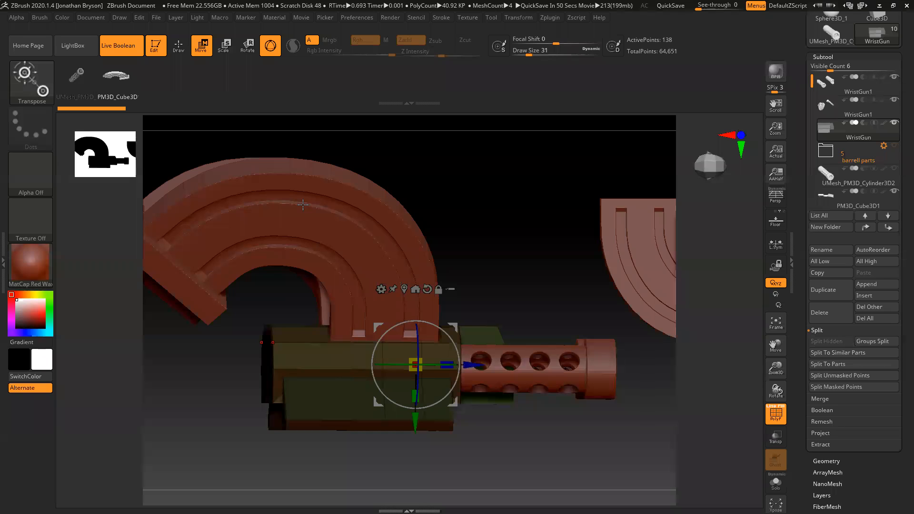
left_click_drag(377, 163, 588, 159)
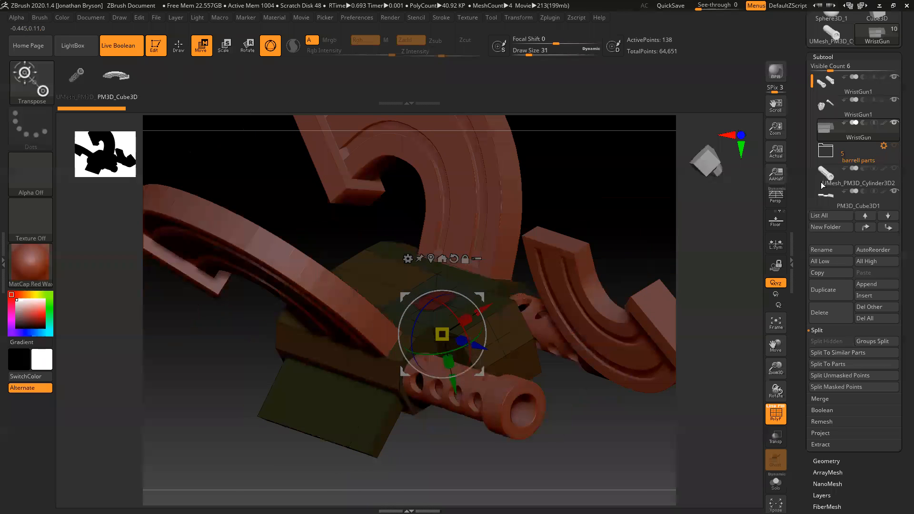
left_click(894, 191)
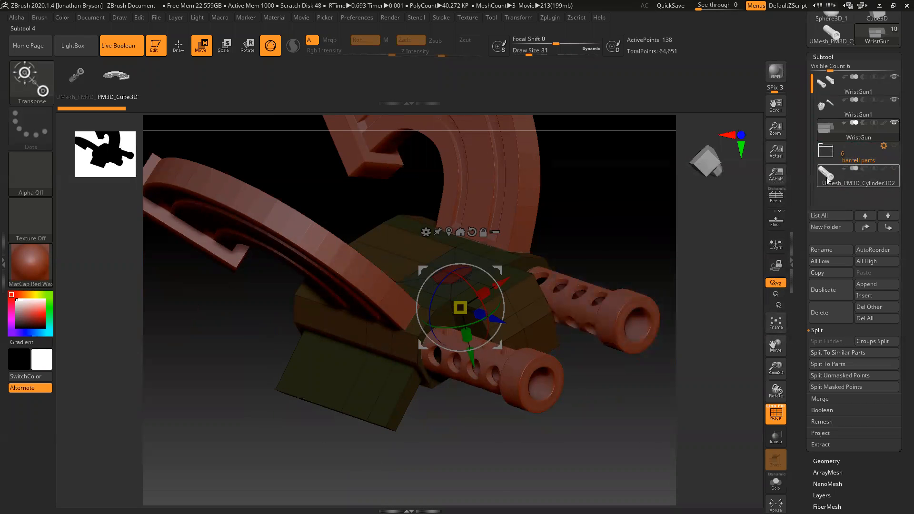
left_click_drag(825, 174, 832, 154)
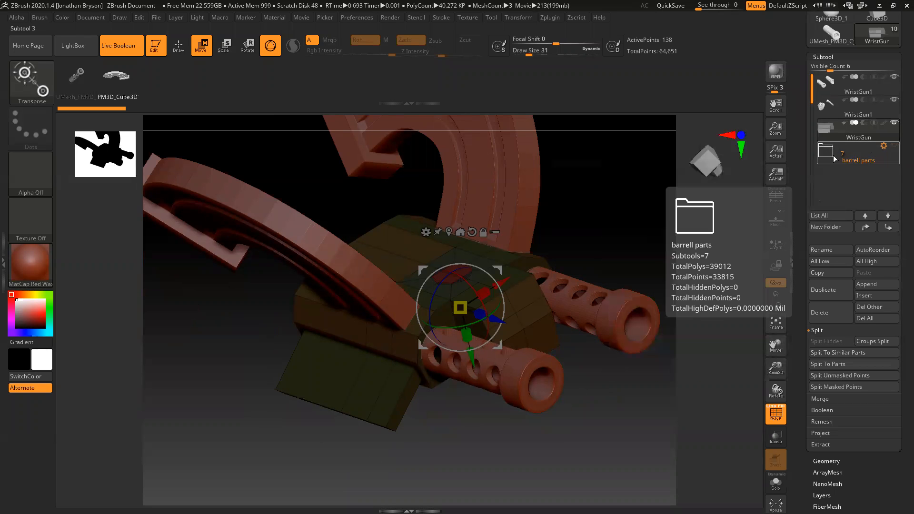
Examine the assembled gun body, barrels and magazines from both sides, above and below.
left_click_drag(616, 141, 578, 203)
left_click_drag(587, 288, 614, 254)
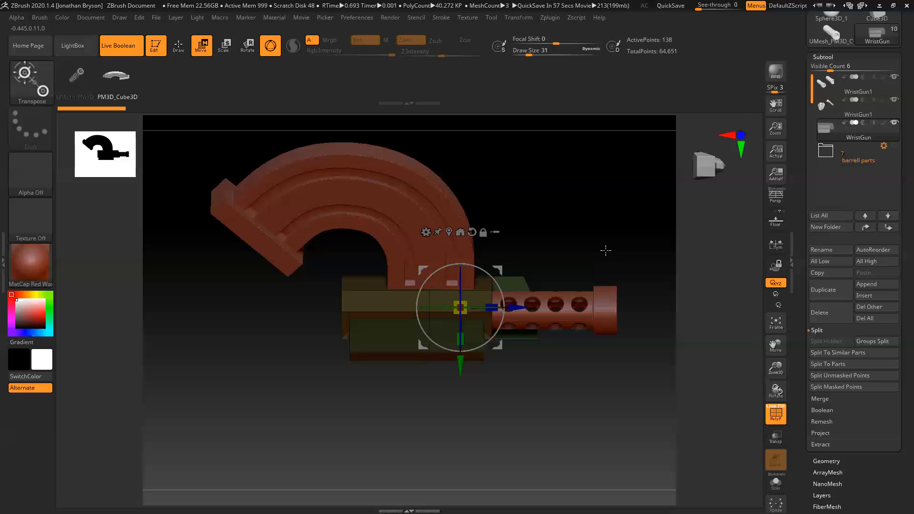
left_click_drag(548, 213, 585, 303)
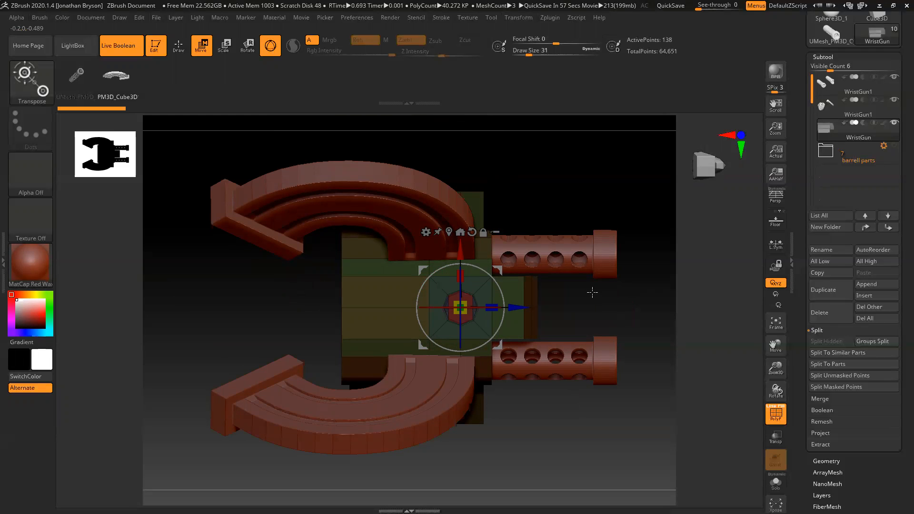
left_click_drag(581, 300, 505, 405)
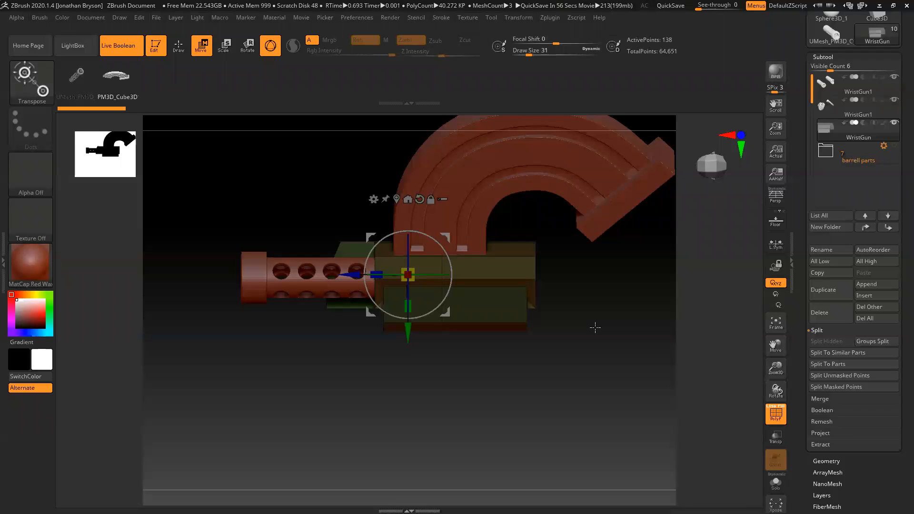
left_click_drag(578, 350, 640, 369)
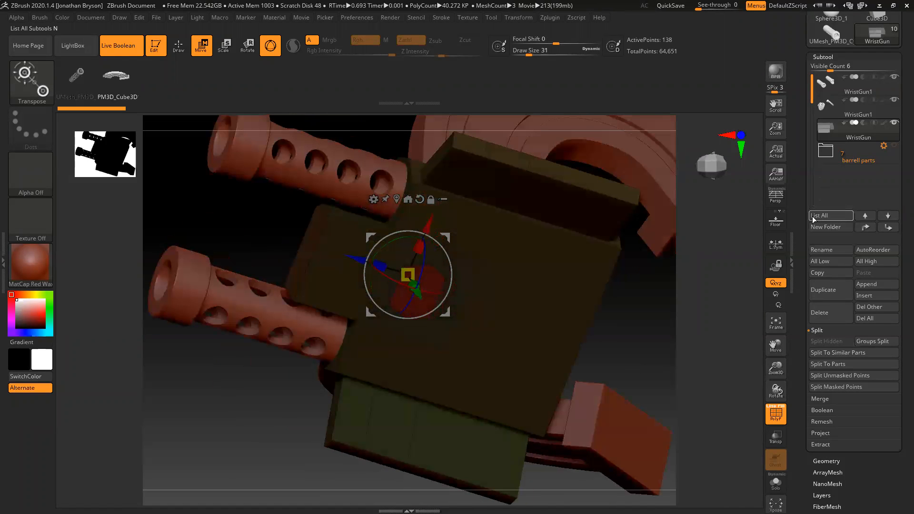
Append a Cylinder3D to the WristGun tool and make it the active subtool.
scroll(801, 216, "down", 3)
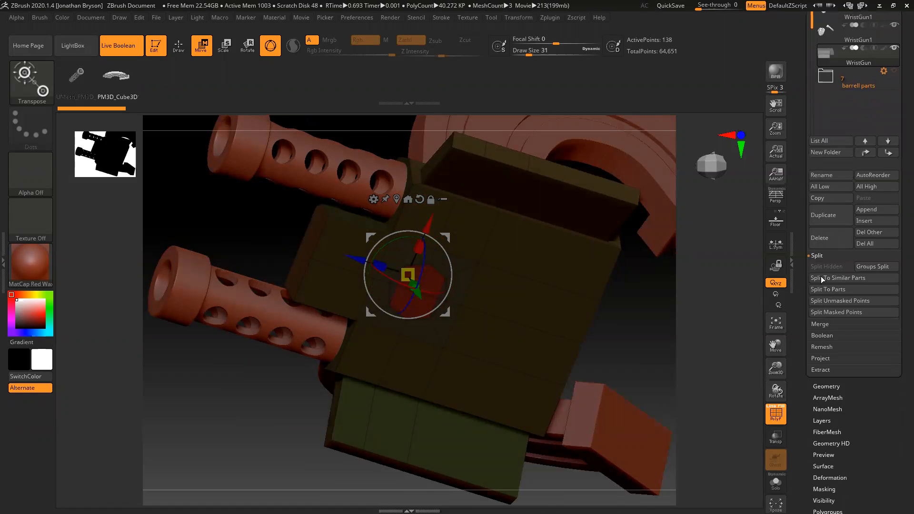
left_click(819, 324)
left_click_drag(873, 349, 874, 422)
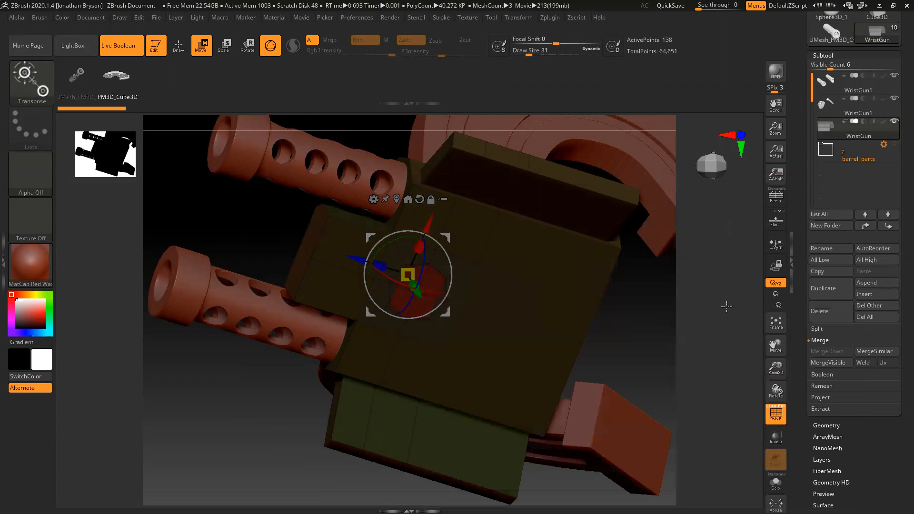
left_click(877, 282)
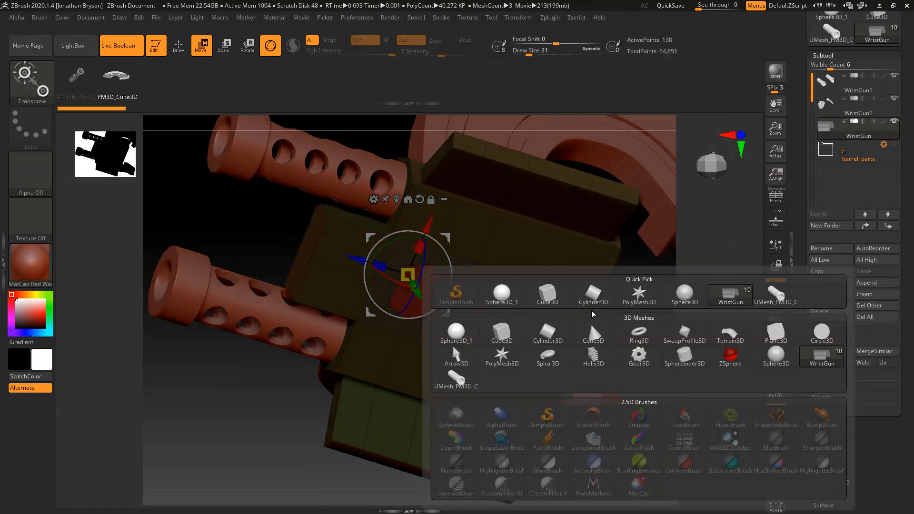
left_click(589, 322)
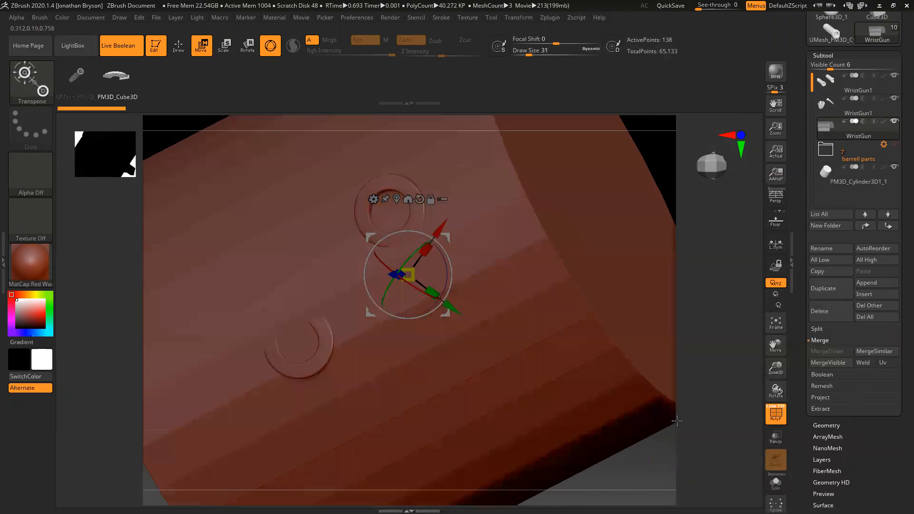
left_click_drag(677, 420, 443, 157, "shift")
left_click(442, 157, "alt")
Reinitialize the appended cylinder as a low-poly QCyl X primitive.
scroll(809, 469, "down", 5)
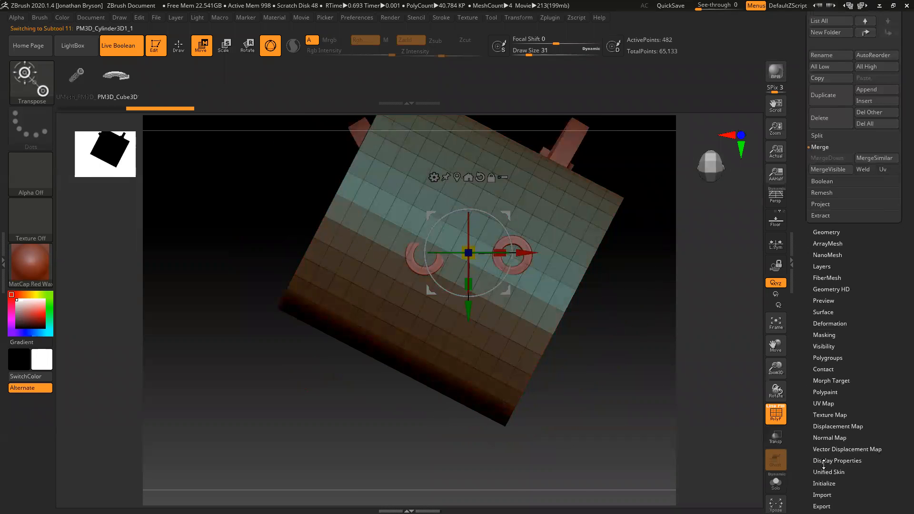
left_click(823, 483)
scroll(831, 300, "up", 2)
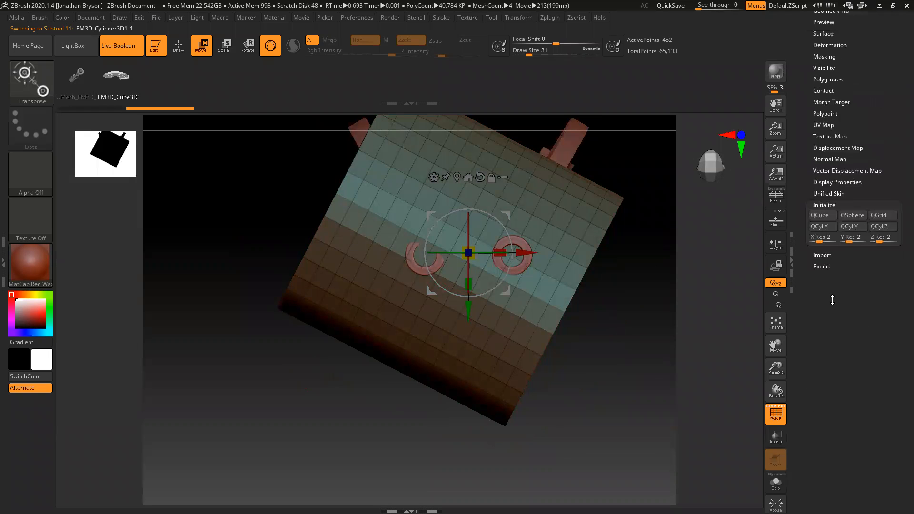
left_click(816, 227)
Turn the low-poly cylinder so its axis stands vertical and place it beneath the gun body.
left_click_drag(524, 386, 537, 347)
left_click_drag(491, 321, 481, 415)
left_click_drag(562, 429, 536, 422, "alt")
left_click_drag(474, 358, 496, 353, "alt")
left_click_drag(465, 250, 416, 316)
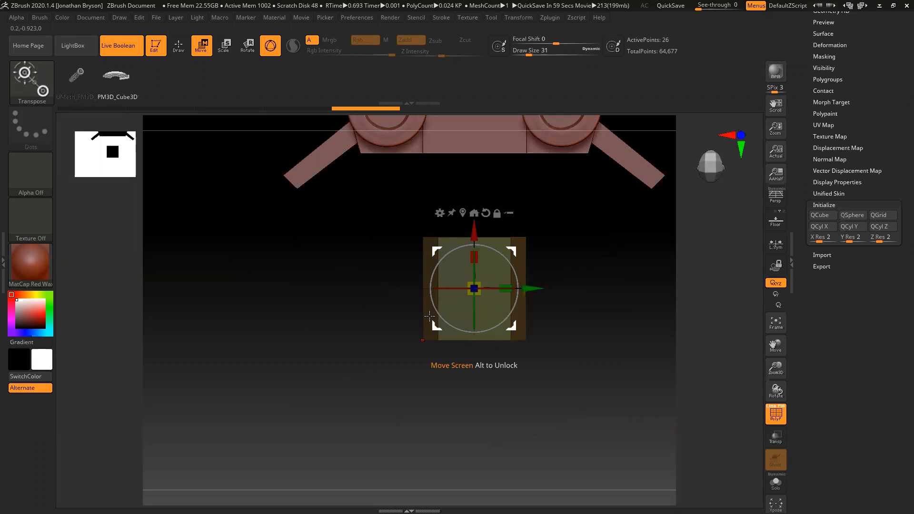
left_click_drag(373, 311, 435, 298)
left_click_drag(503, 267, 510, 296)
left_click_drag(595, 373, 562, 319)
left_click_drag(507, 292, 402, 242)
Subdivide the low-poly cylinder to subdivision level 5 and delete its lower subdivision levels.
left_click_drag(799, 147, 819, 449)
left_click(827, 243)
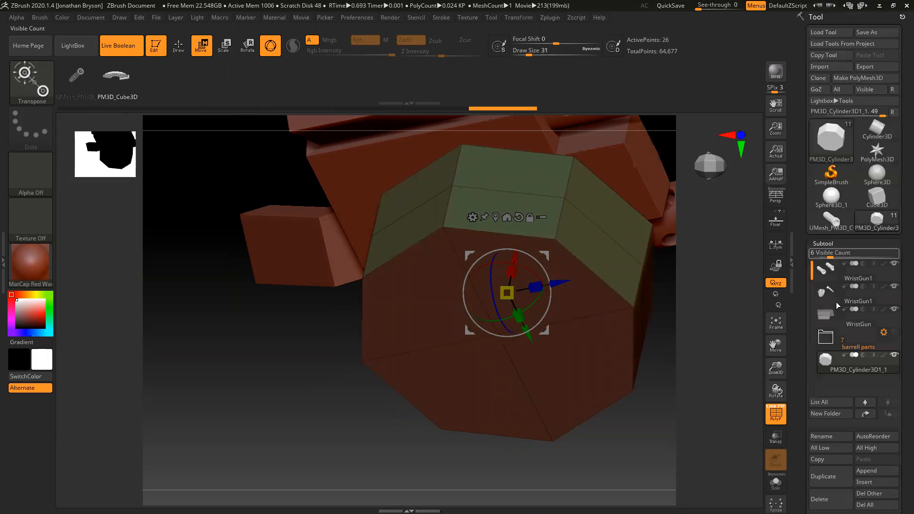
left_click_drag(808, 374, 820, 276)
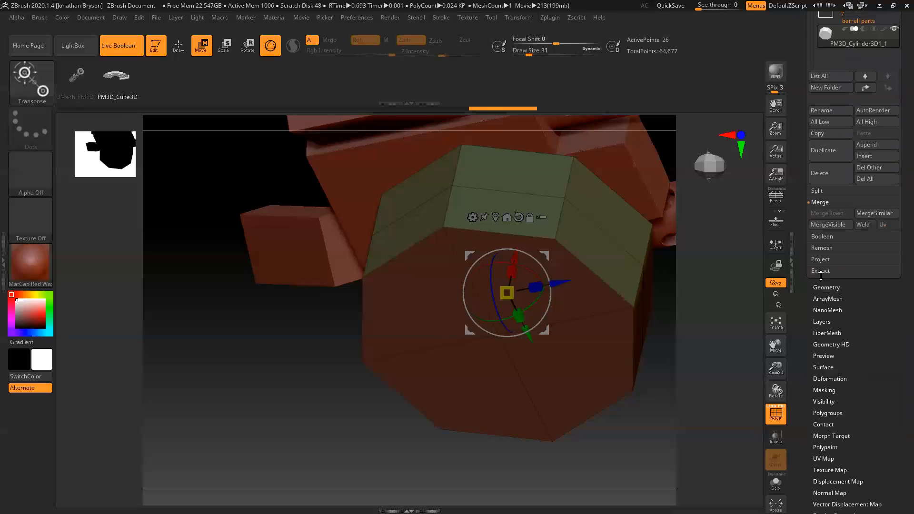
left_click(825, 287)
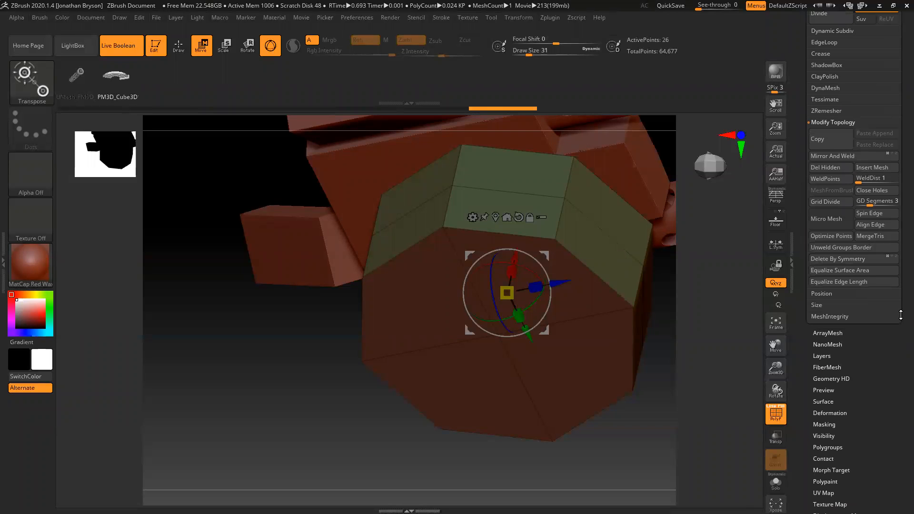
left_click_drag(899, 314, 899, 399)
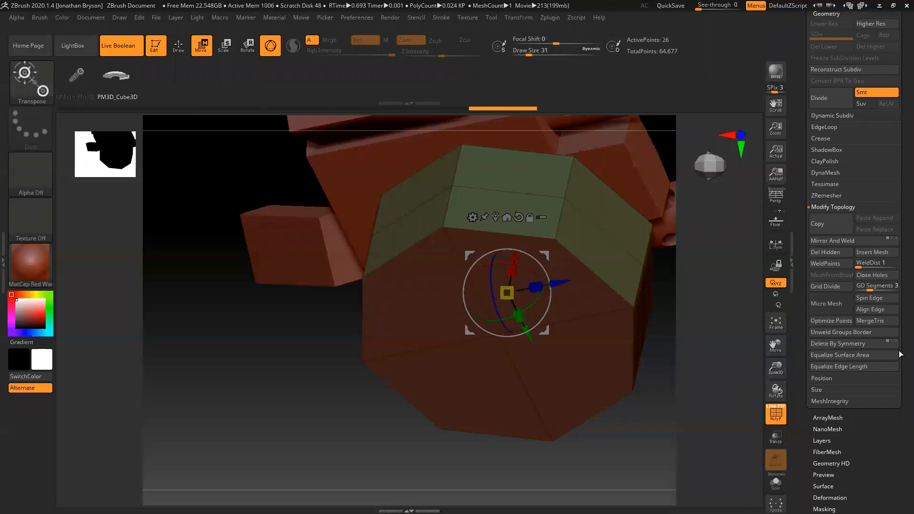
left_click(820, 97)
left_click(820, 97)
left_click(819, 97)
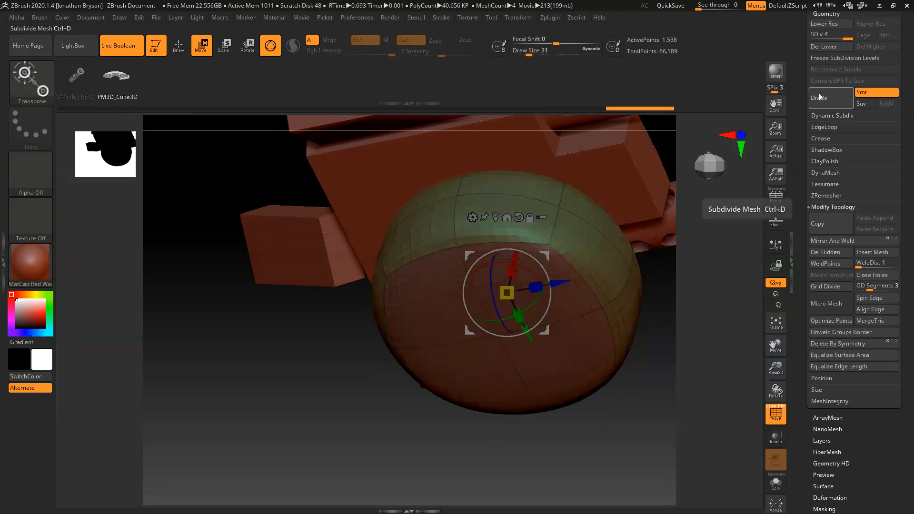
left_click(819, 97)
left_click_drag(331, 421, 337, 468, "shift")
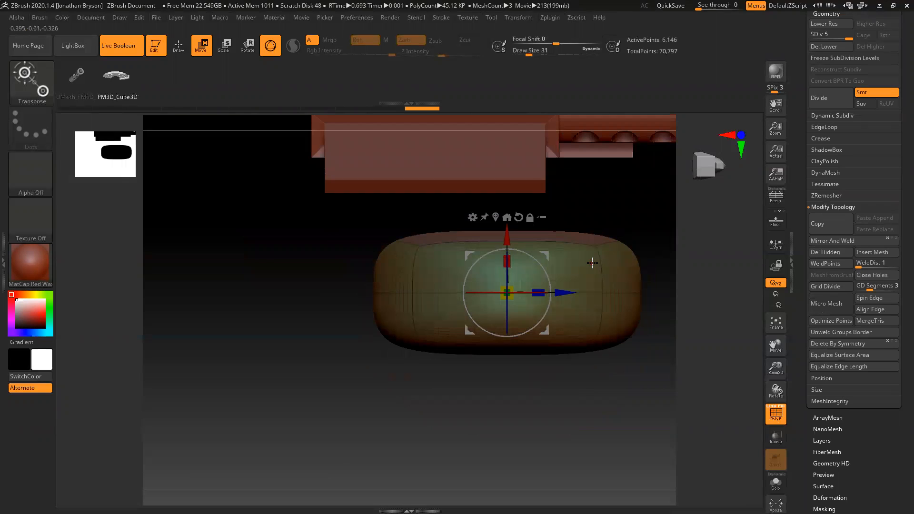
left_click(815, 58)
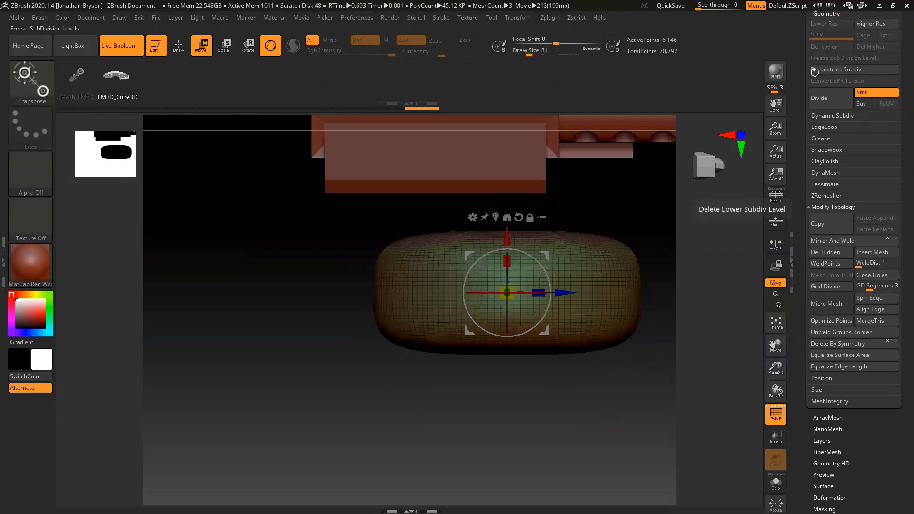
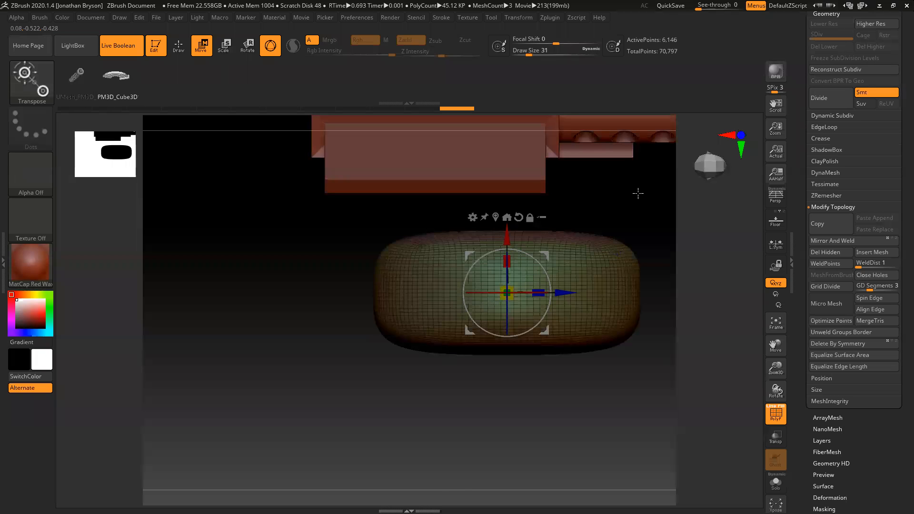
Trim the rounded cylinder flat across its upper and lower ends with the TrimRect brush.
left_click_drag(637, 193, 533, 201, "alt")
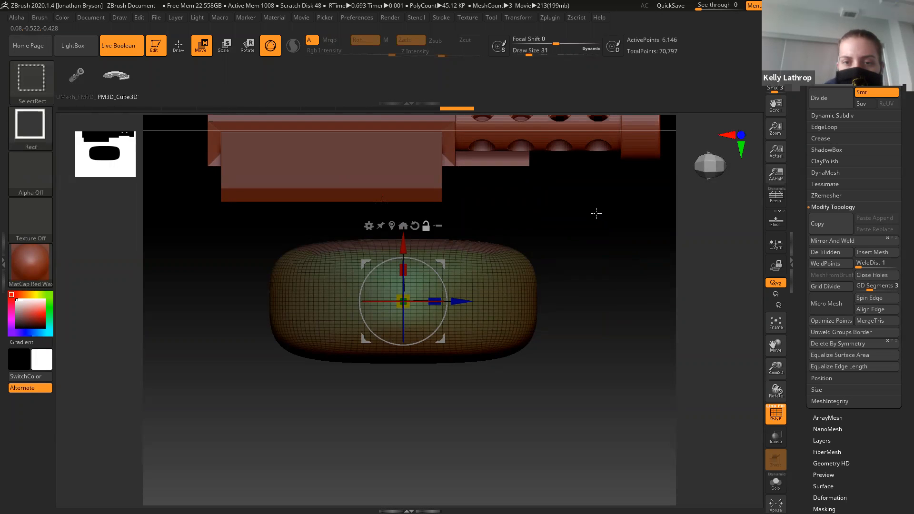
left_click(29, 90)
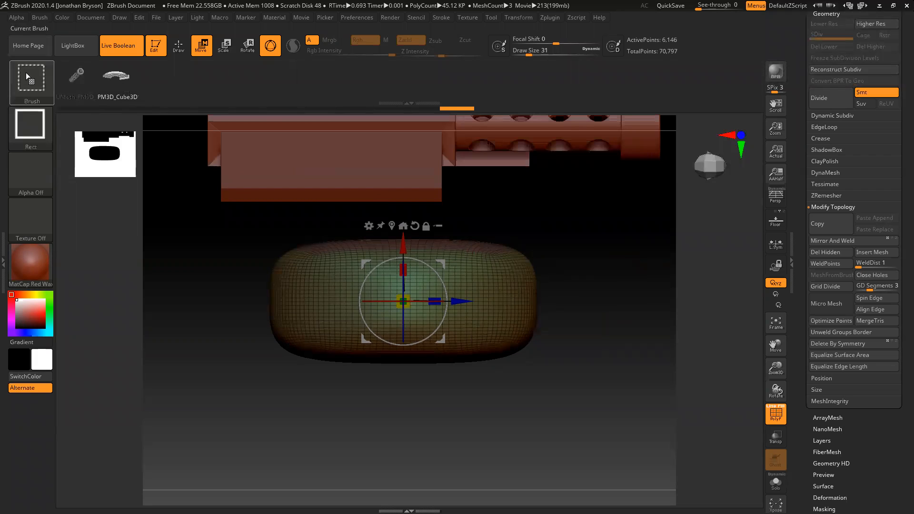
left_click(34, 81)
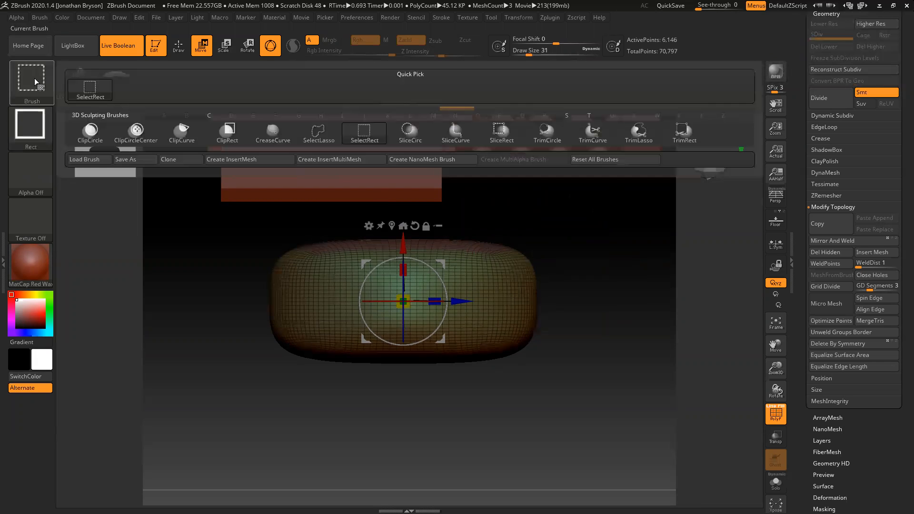
left_click(691, 137)
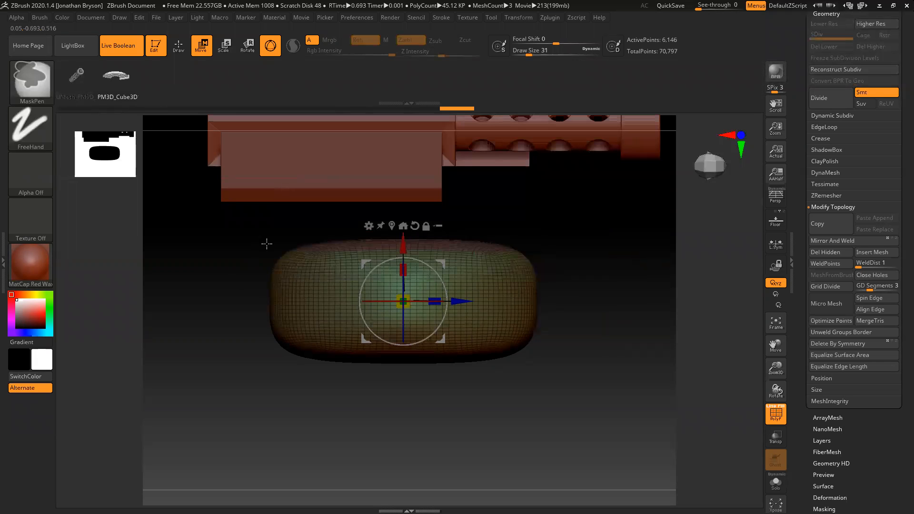
key("ctrl+shift")
left_click_drag(229, 208, 595, 267, "ctrl+shift")
left_click_drag(598, 414, 201, 328, "ctrl+shift")
left_click_drag(476, 376, 461, 355)
left_click_drag(555, 262, 589, 315)
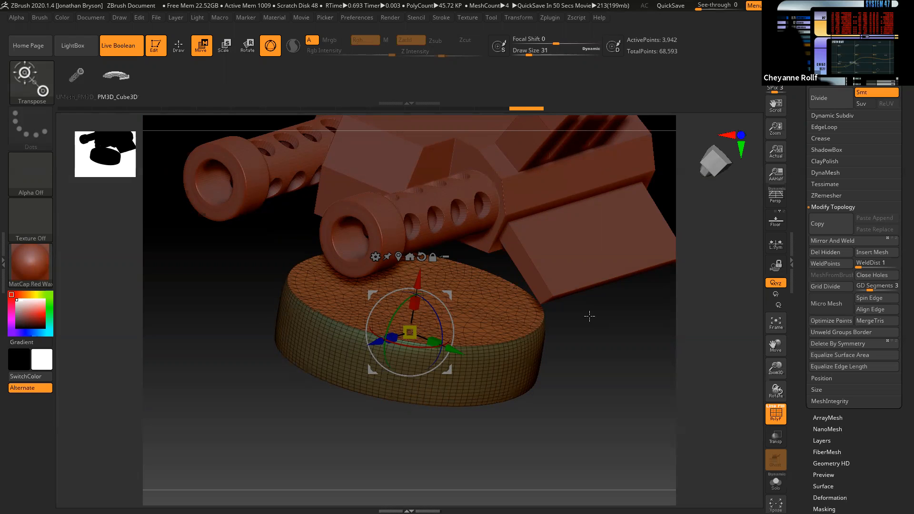
Examine the trimmed disc and its position against the gun body from the sides and from underneath.
left_click_drag(560, 314, 374, 282, "shift")
left_click_drag(526, 333, 586, 355)
right_click_drag(388, 335, 505, 410)
left_click_drag(366, 281, 366, 326)
right_click_drag(366, 414, 324, 376)
left_click_drag(366, 383, 554, 332)
right_click_drag(554, 332, 441, 351)
left_click_drag(394, 348, 527, 306)
right_click_drag(511, 363, 528, 261)
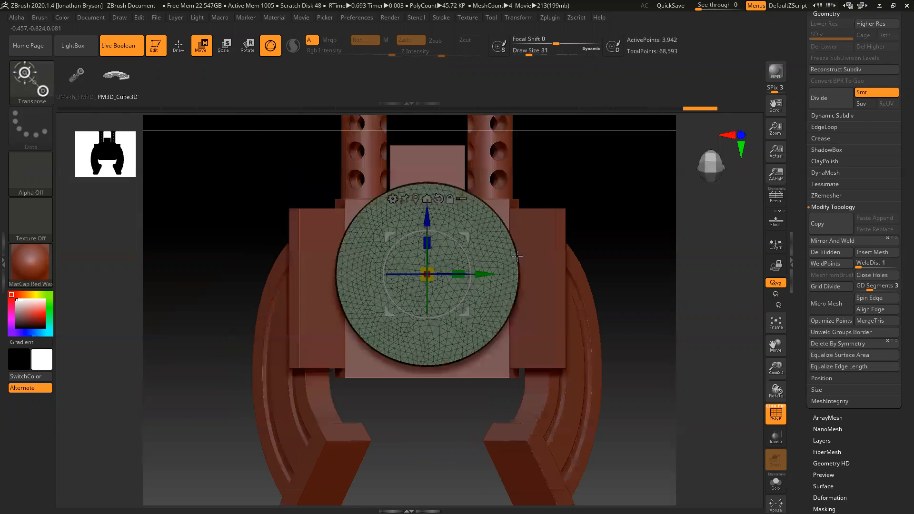
Apply the Taper deformer to the disc, narrowing its barrel-side end into a teardrop outline.
right_click_drag(393, 198, 508, 190, "ctrl")
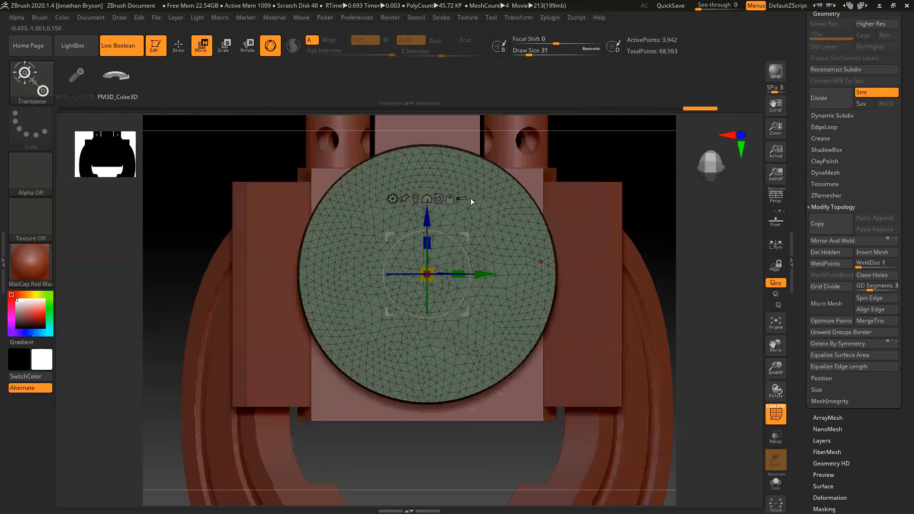
left_click(392, 199)
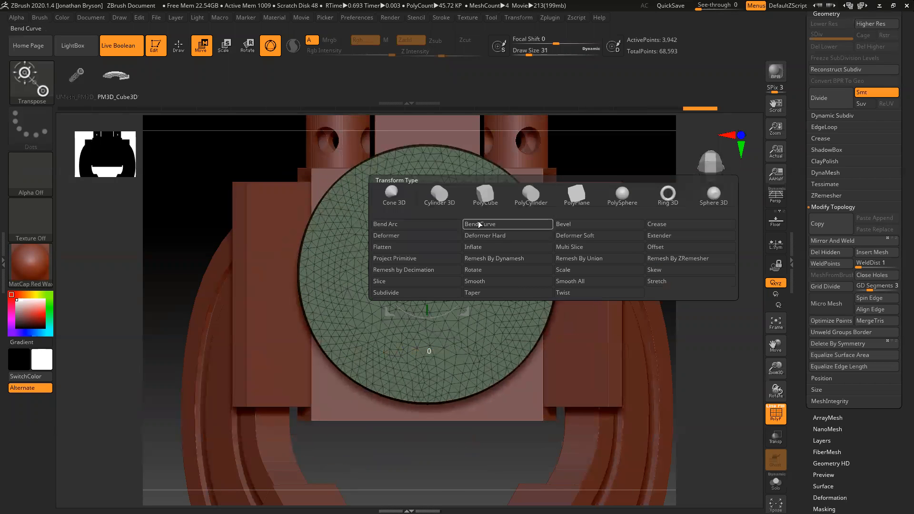
left_click(392, 198)
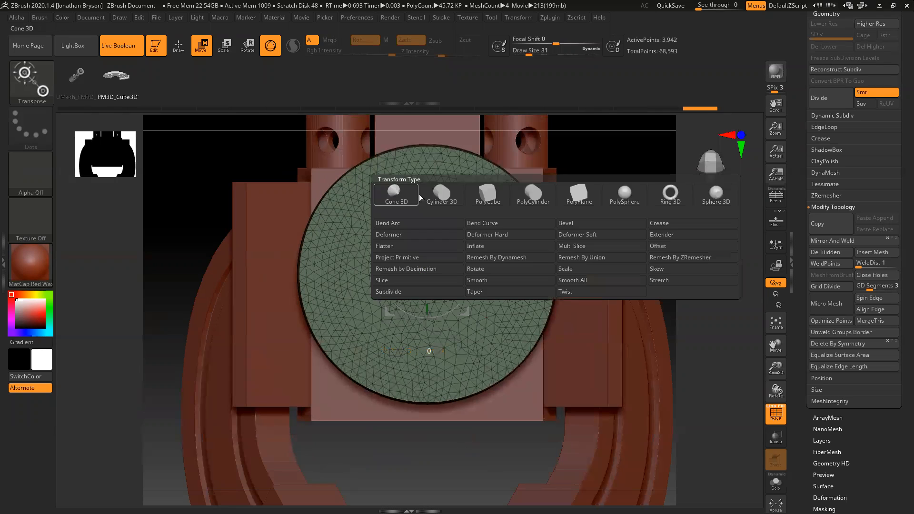
left_click(470, 292)
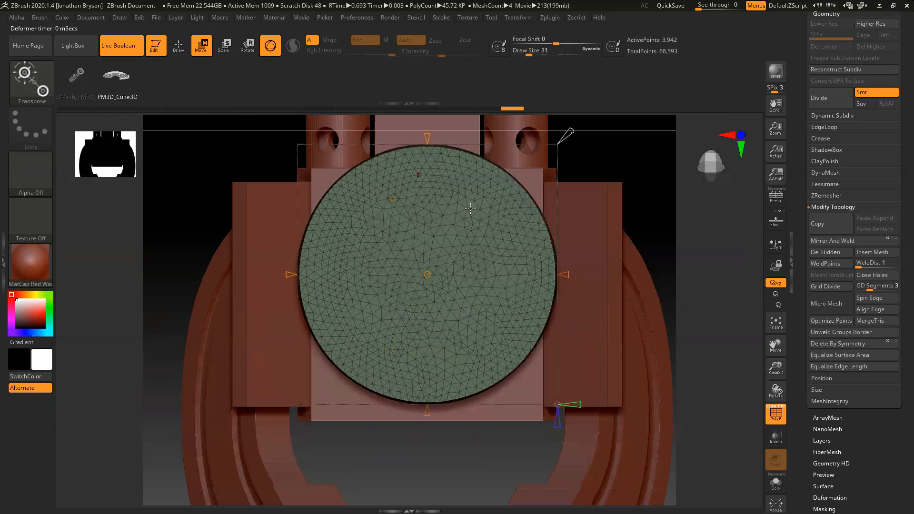
left_click_drag(428, 133, 508, 176)
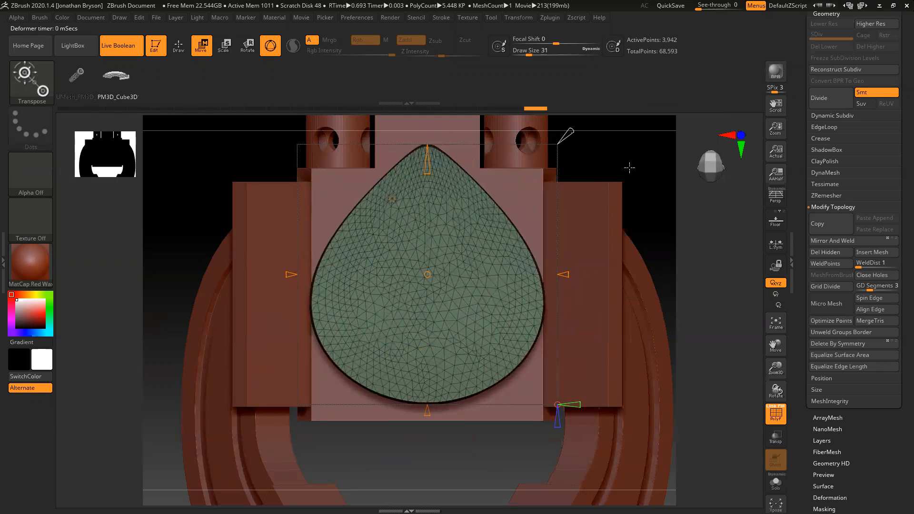
Try tapering the teardrop disc's thickness toward the barrel end as well, and undo it.
left_click_drag(629, 167, 658, 156)
left_click_drag(575, 218, 480, 405)
left_click_drag(537, 405, 448, 171)
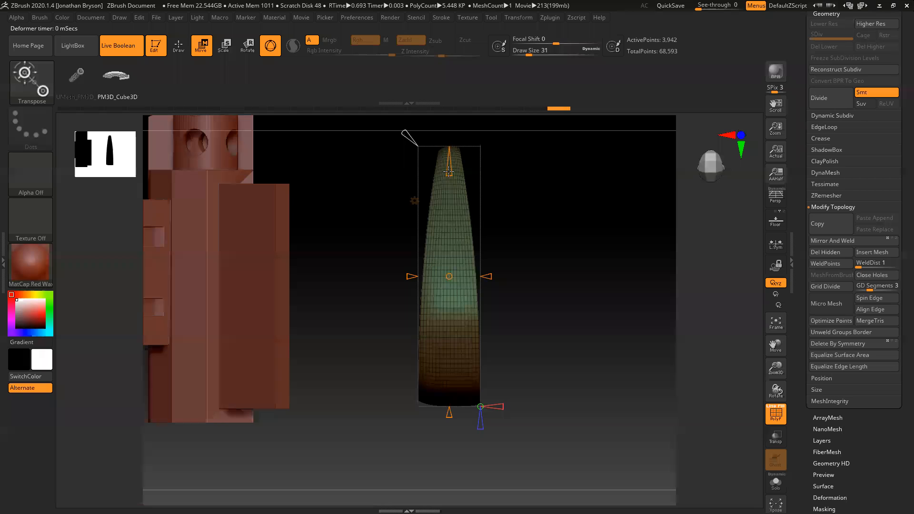
left_click_drag(455, 99, 460, 101)
left_click_drag(451, 210, 449, 239)
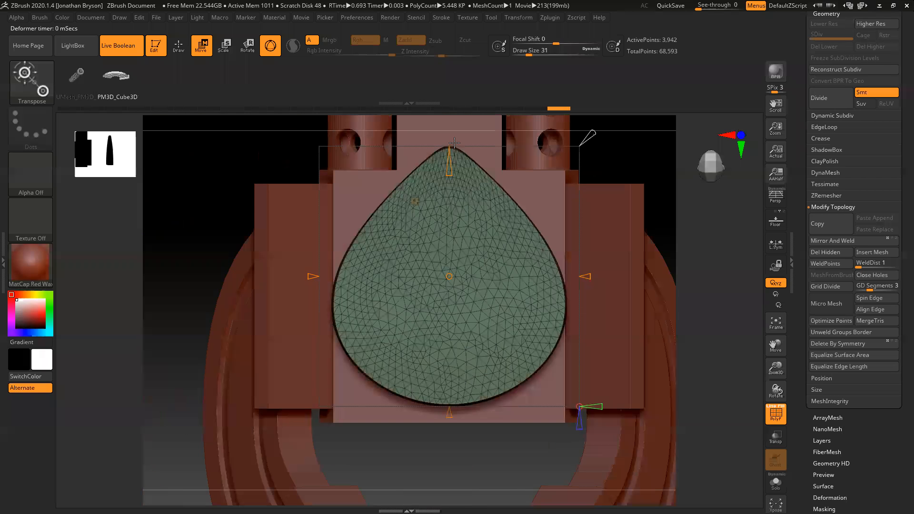
key("ctrl+z")
key("ctrl+shift+z")
Try tapering the teardrop disc toward one of its lateral sides, and undo it.
right_click_drag(455, 186, 504, 405, "shift")
left_click_drag(502, 409, 475, 408)
right_click_drag(577, 326, 467, 175)
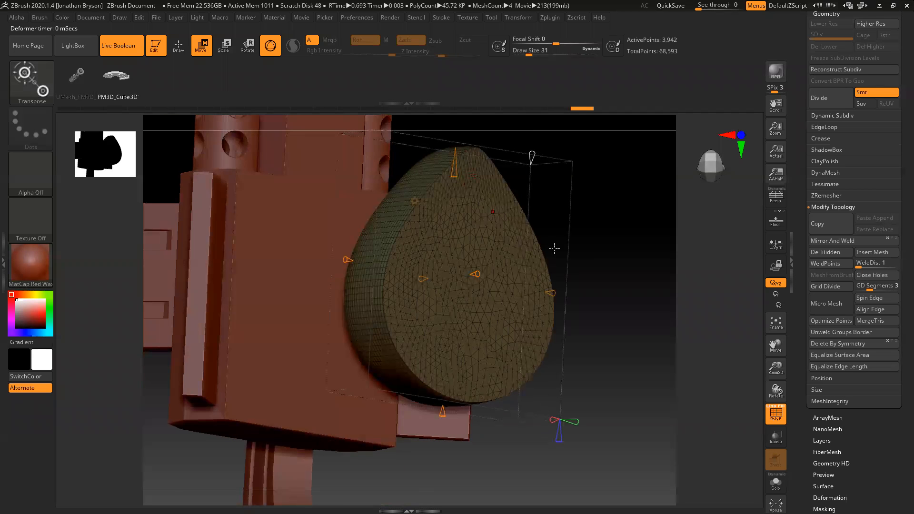
right_click_drag(596, 284, 560, 404)
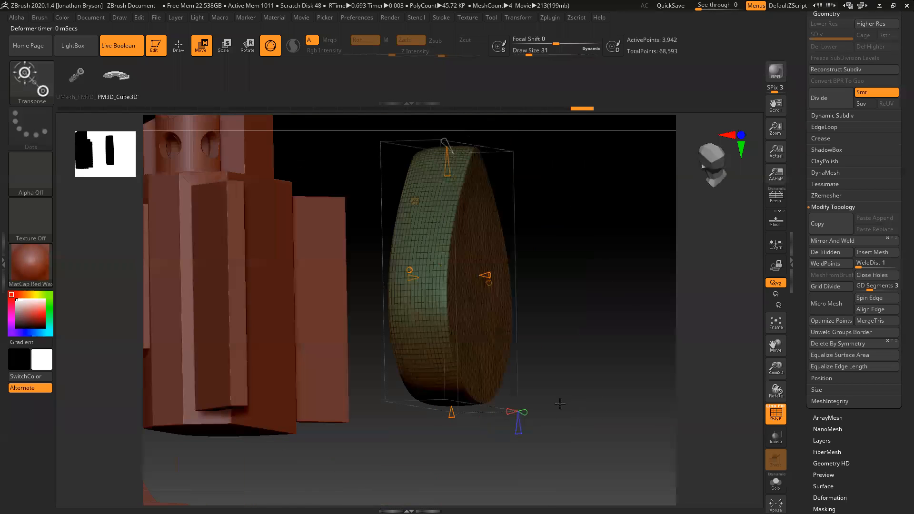
mouse_move(588, 274)
right_mouse_down()
mouse_move(601, 274)
mouse_move(583, 277)
right_mouse_up()
left_click_drag(583, 277, 556, 282)
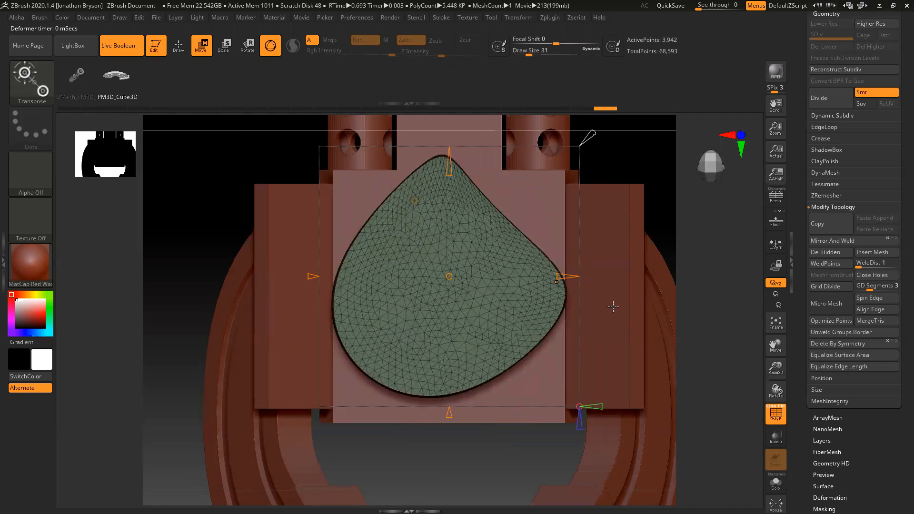
key("ctrl+z")
Accept the Taper deformation on the teardrop disc and return to the standard gizmo.
right_click_drag(593, 284, 116, 76)
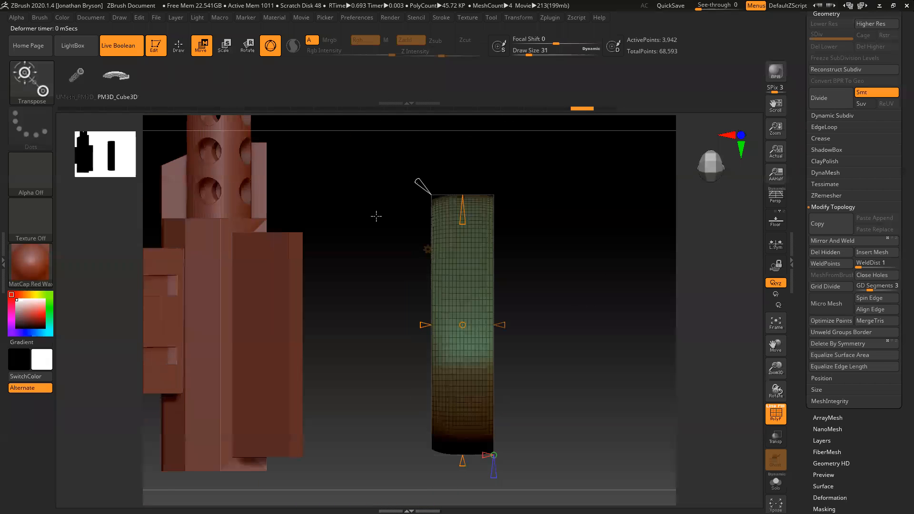
right_click(573, 262)
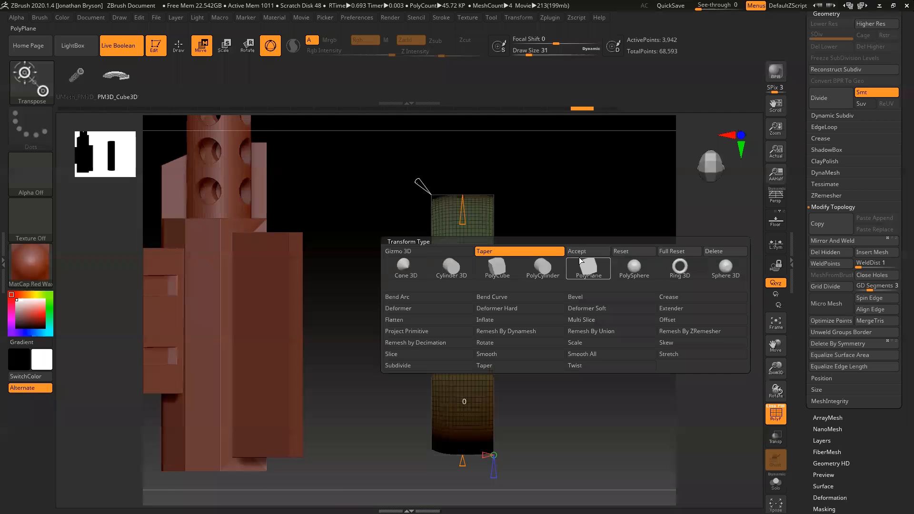
left_click(575, 251)
right_click_drag(576, 252, 702, 256)
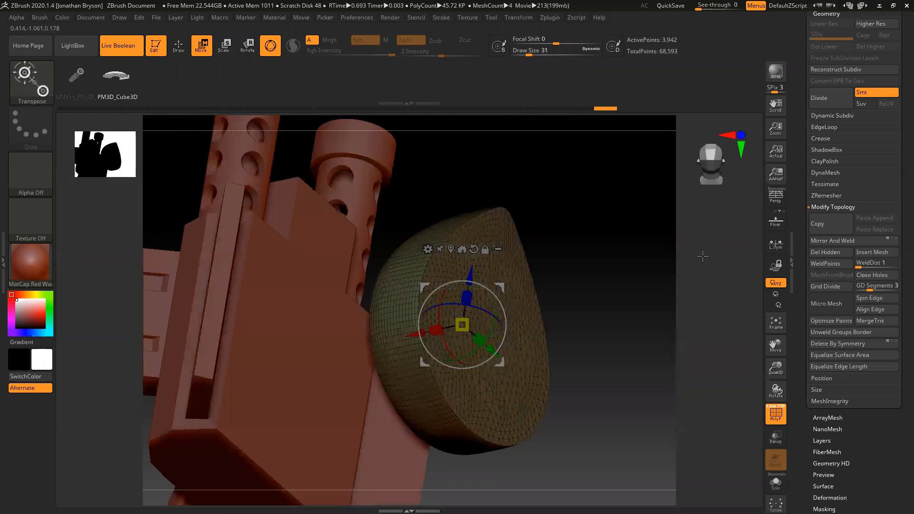
Polish the teardrop part with ClayPolish and remesh it with ZRemesher at a target polygon count of 5.
left_click(825, 162)
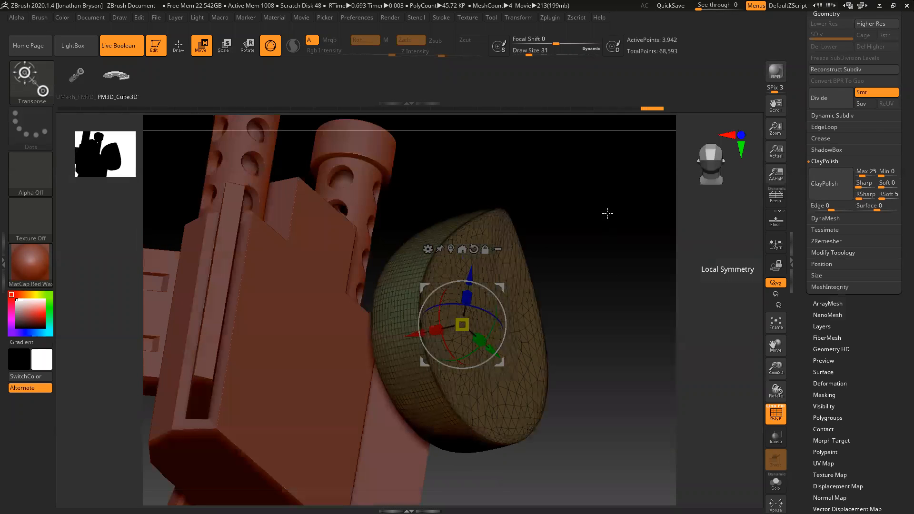
right_click_drag(630, 284, 619, 305)
right_click_drag(643, 361, 640, 328)
right_click_drag(830, 230, 721, 353)
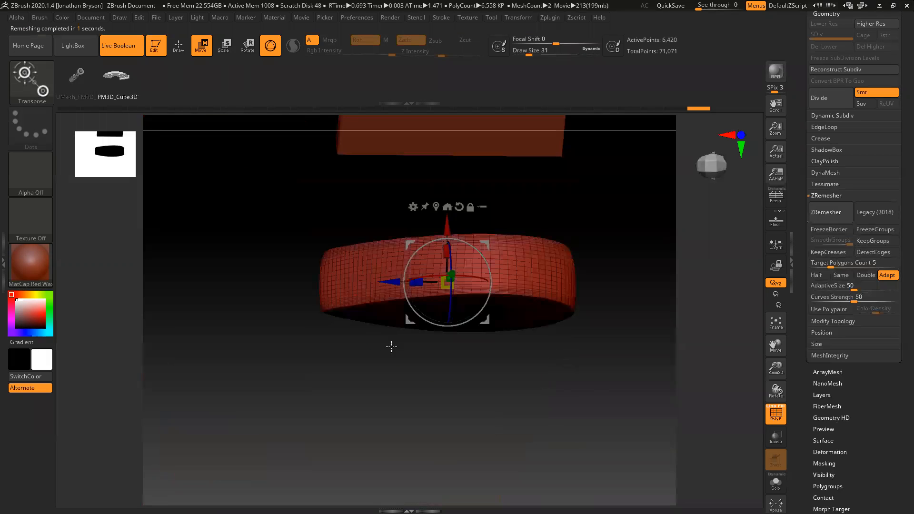
left_click_drag(391, 346, 477, 242)
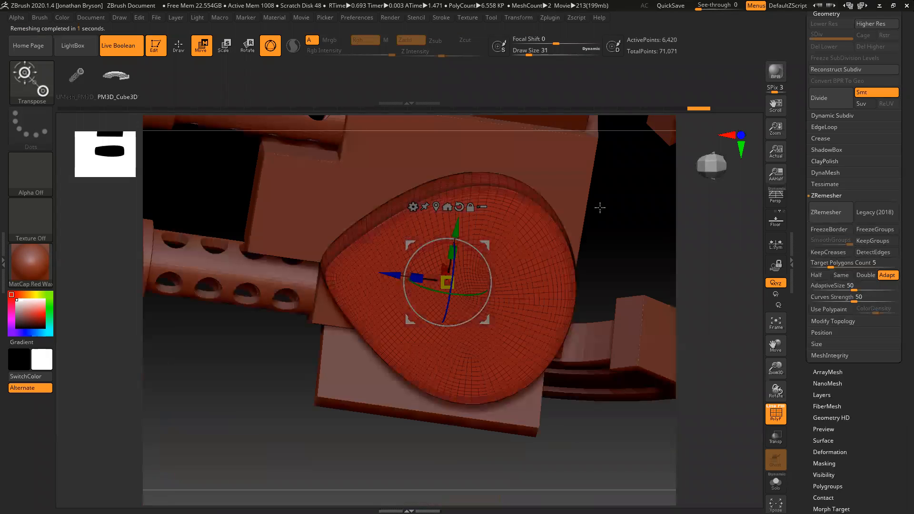
key("ctrl+z")
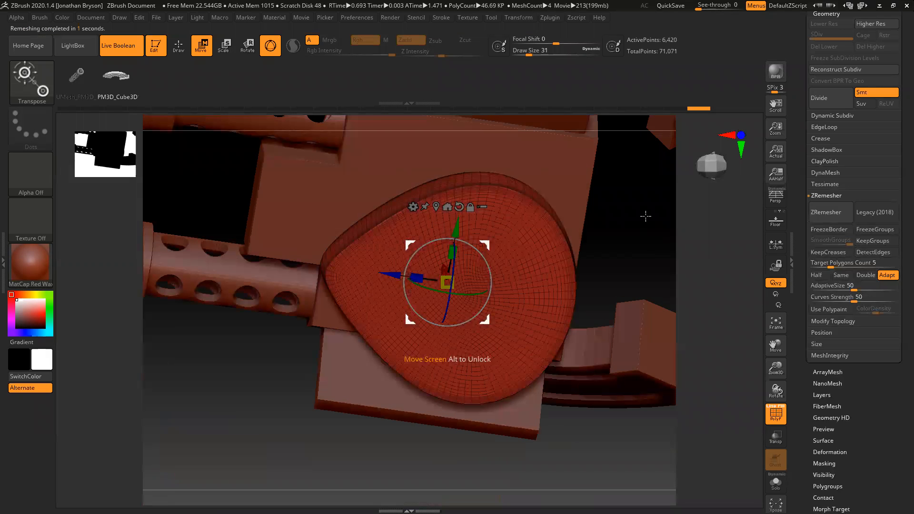
Append a Cube3D to the wrist gun tool and make it the active subtool.
left_click_drag(675, 307, 574, 338)
scroll(821, 100, "up", 3)
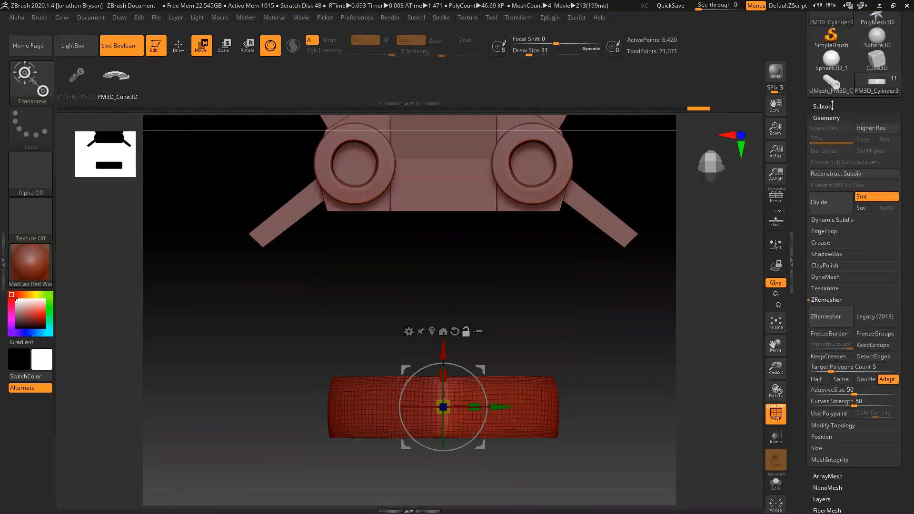
left_click(832, 106)
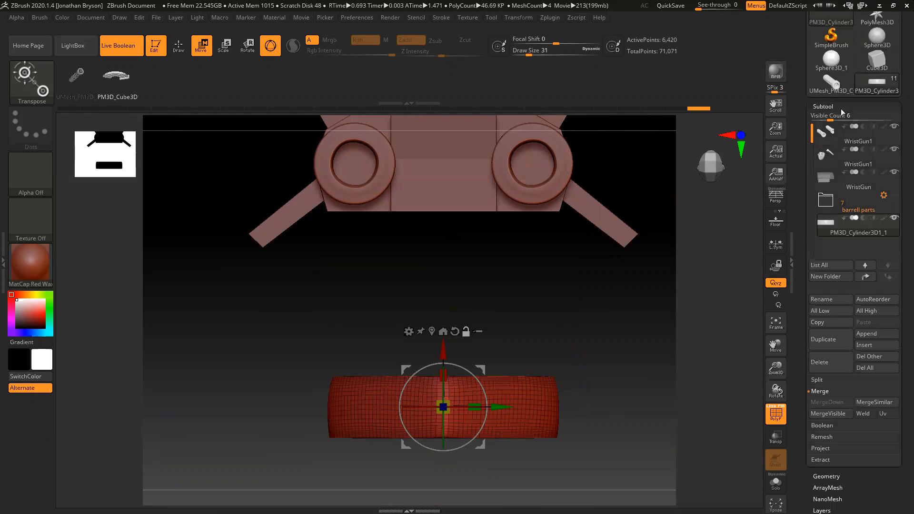
left_click(871, 333)
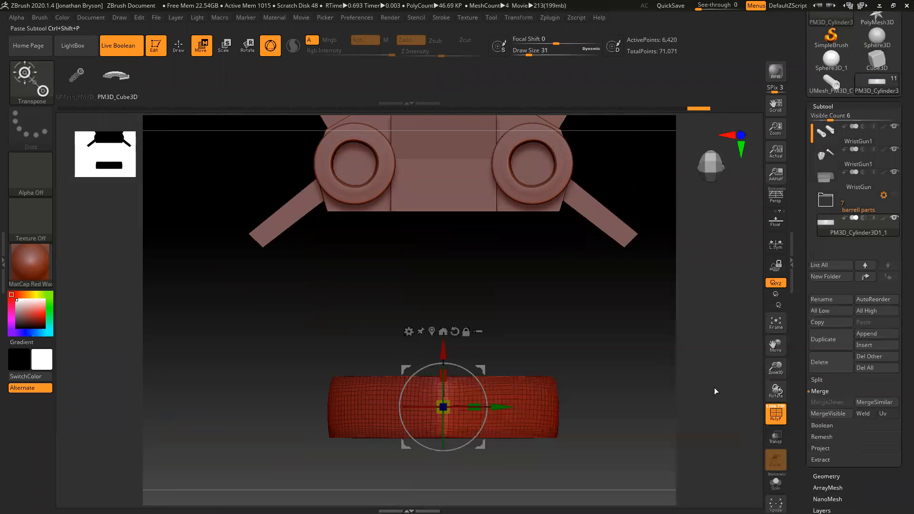
left_click(502, 333)
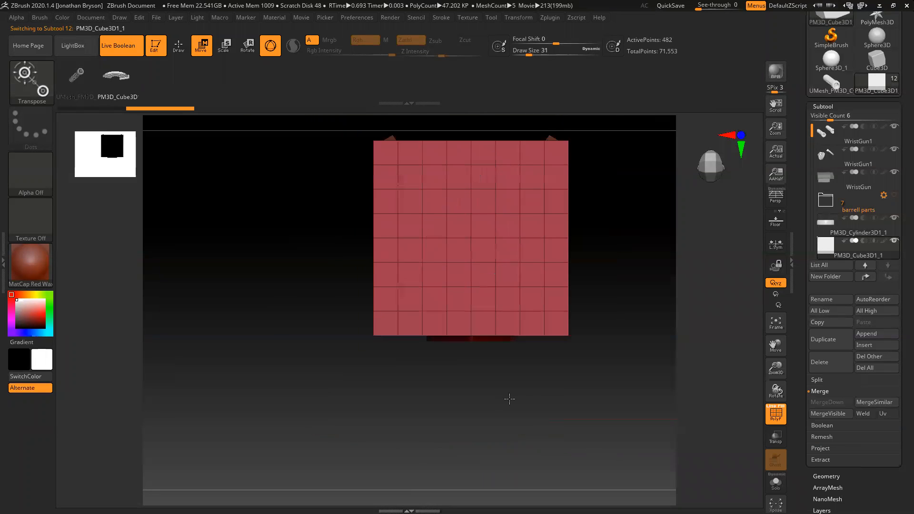
Scale the cube down into a narrow bar, straighten it upright and move it in front of the barrel muzzles.
left_click_drag(529, 416, 476, 175)
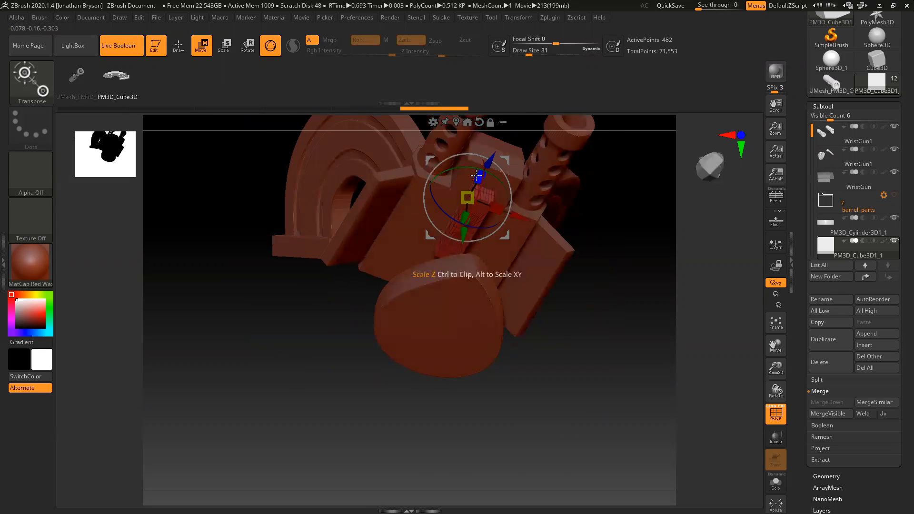
left_click_drag(606, 261, 496, 185)
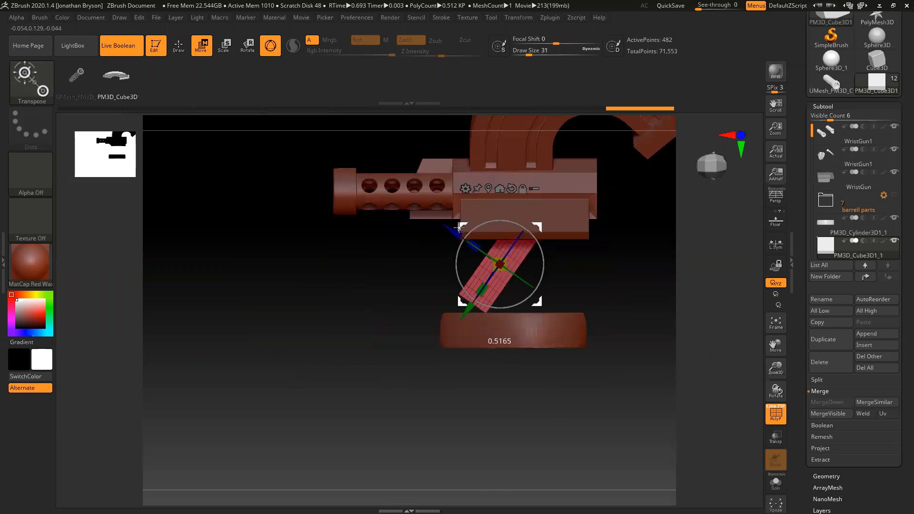
left_click_drag(363, 319, 630, 225)
mouse_move(662, 351)
left_mouse_down()
mouse_move(551, 369)
mouse_move(534, 330)
mouse_move(598, 346)
mouse_move(502, 330)
mouse_move(528, 343)
mouse_move(460, 343)
mouse_move(391, 296)
mouse_move(526, 216)
left_mouse_up()
key("ctrl")
left_click_drag(461, 203, 336, 193)
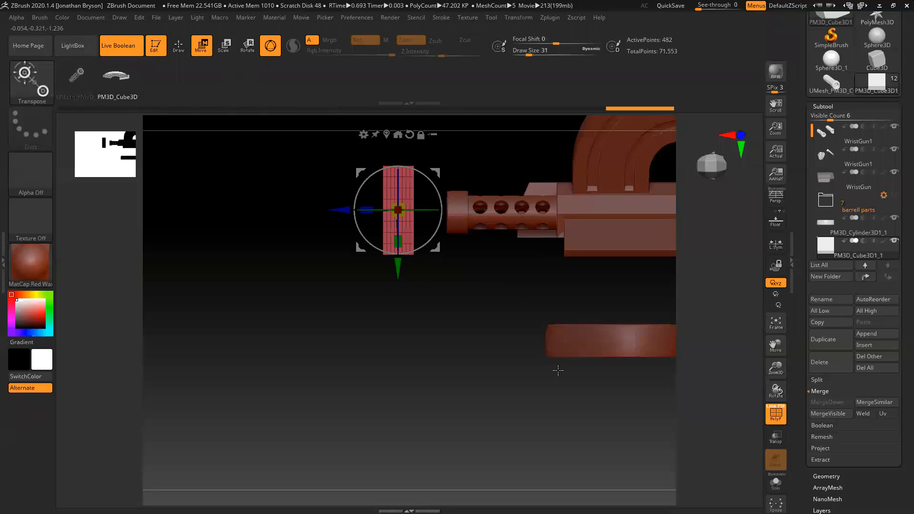
Insert a solid cylinder from the IMM Primitives brush onto the upper end of the bar, roughly as wide as the bar.
left_click(873, 334)
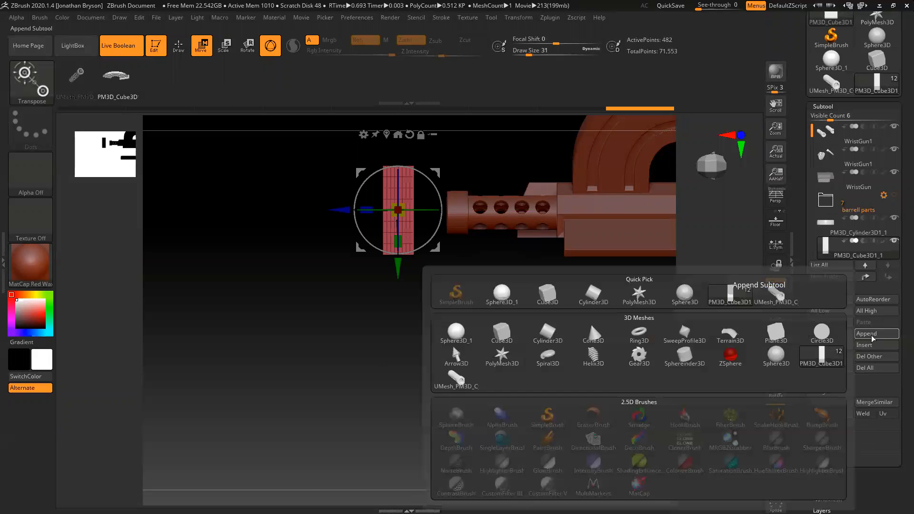
left_click(548, 335)
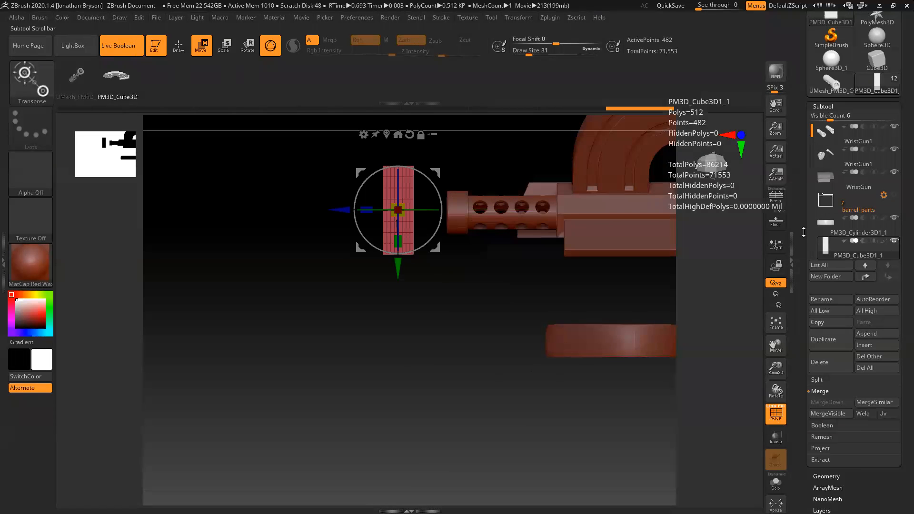
left_click(185, 51)
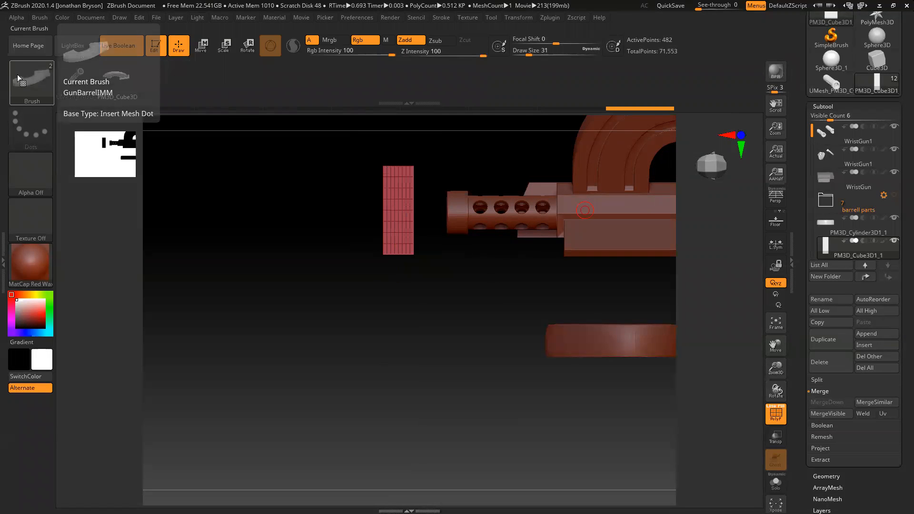
key("b")
key("i")
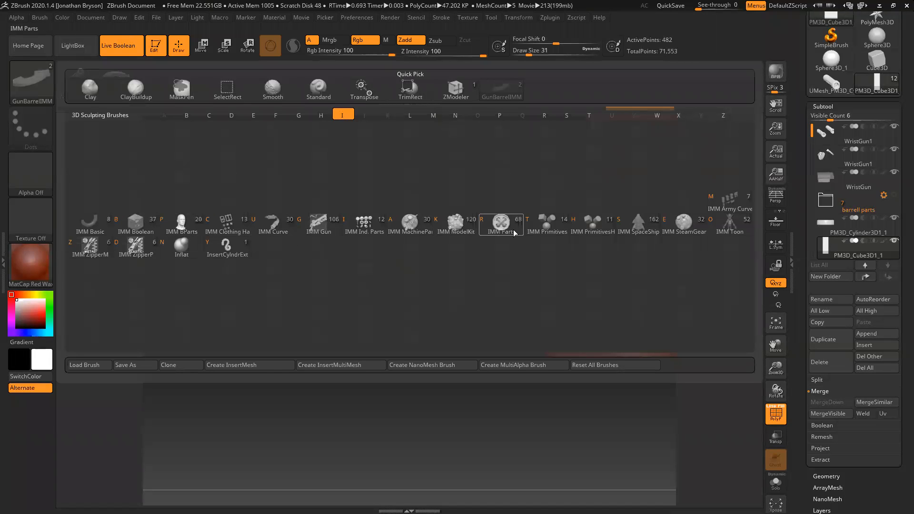
left_click(545, 222)
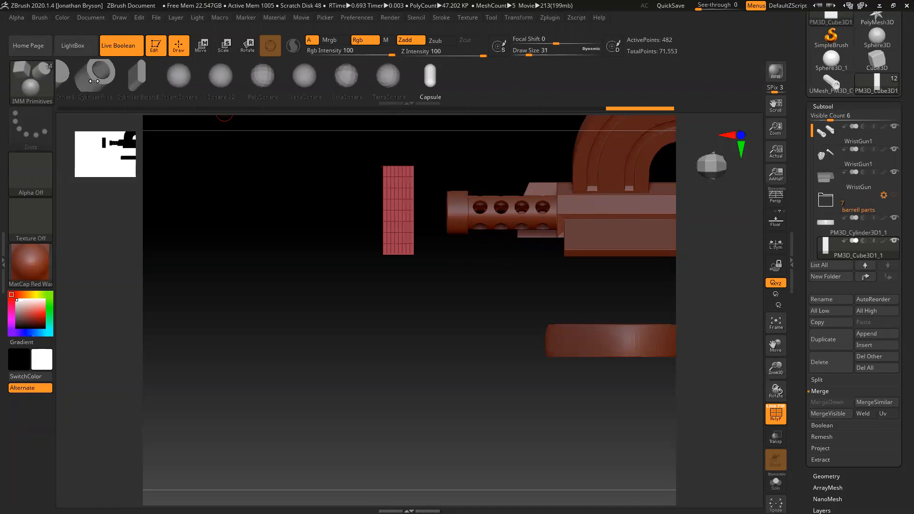
left_click(68, 83)
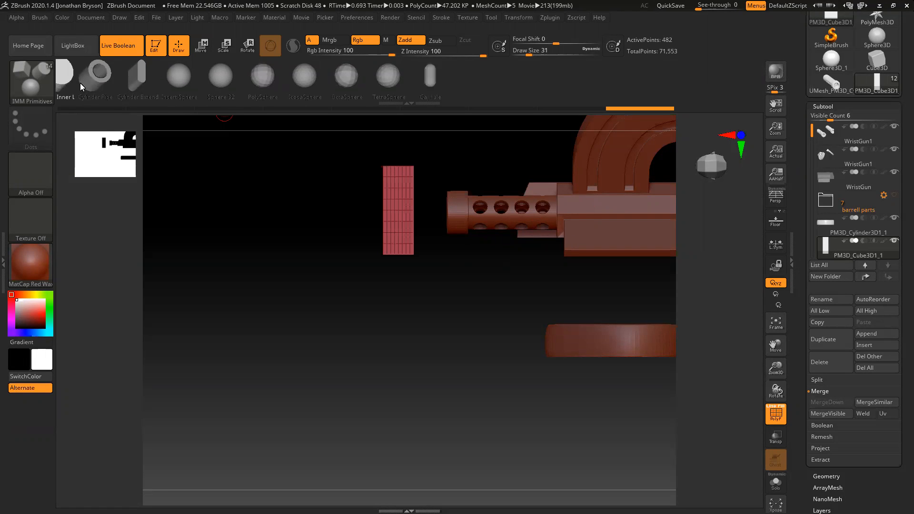
right_click_drag(312, 223, 388, 279, "ctrl")
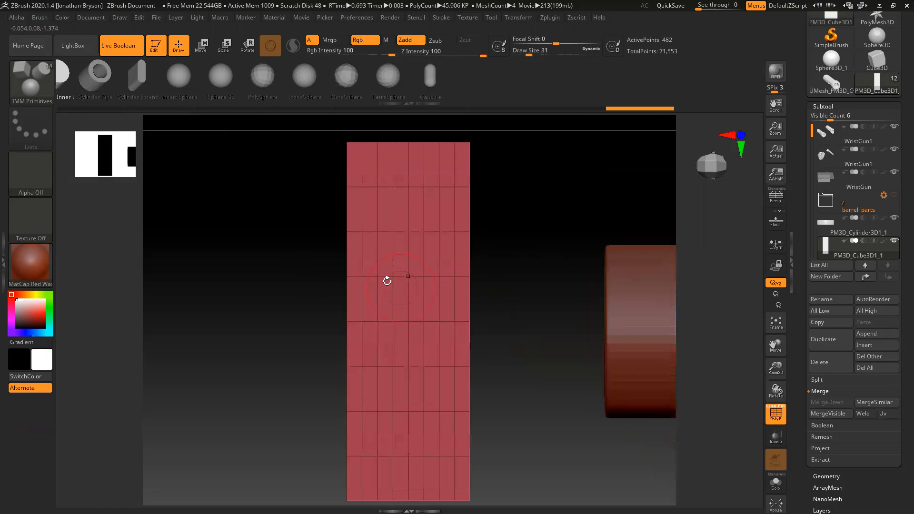
right_click_drag(255, 215, 277, 308, "alt")
left_click_drag(434, 242, 496, 258)
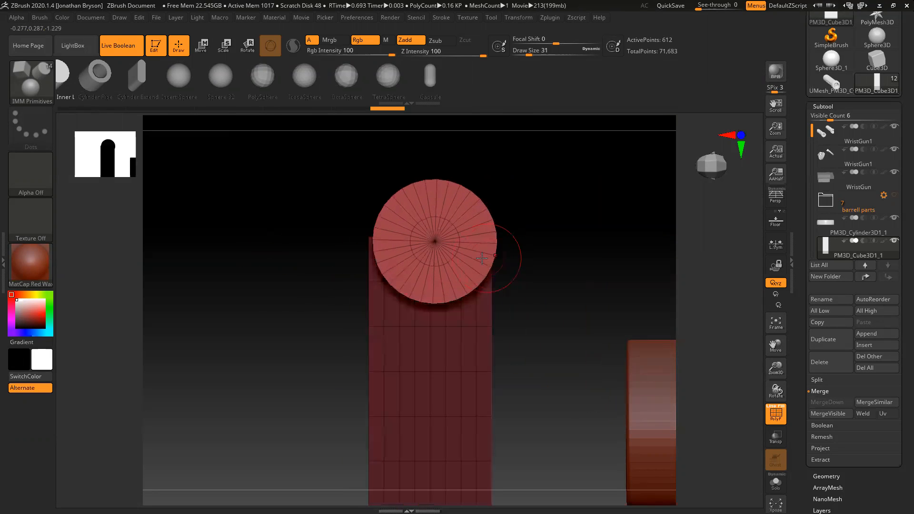
Position the inserted cylinder flush with the bar's sides to round its upper end, resetting the gizmo orientation for alignment.
key("w")
left_click_drag(396, 200, 393, 199)
right_click_drag(277, 260, 460, 227)
left_click_drag(496, 240, 363, 232)
left_click_drag(471, 204, 456, 201, "shift")
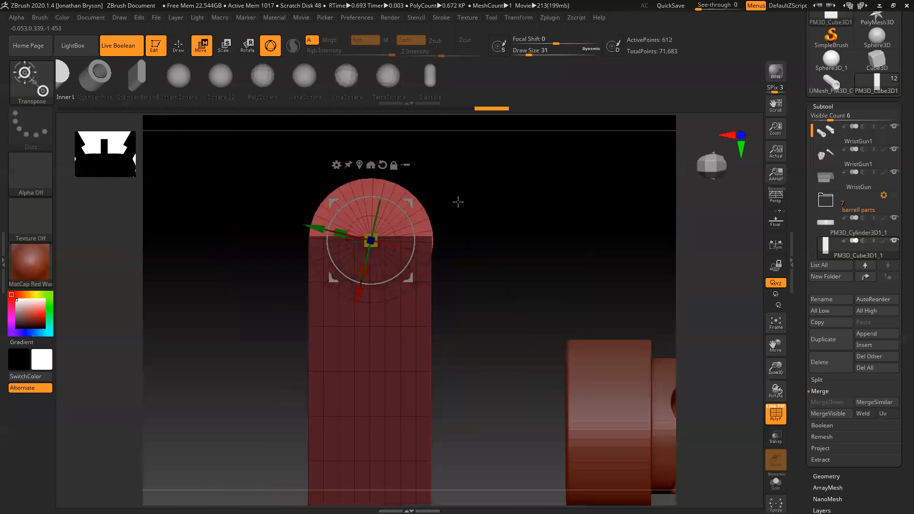
left_click_drag(257, 295, 272, 273, "alt")
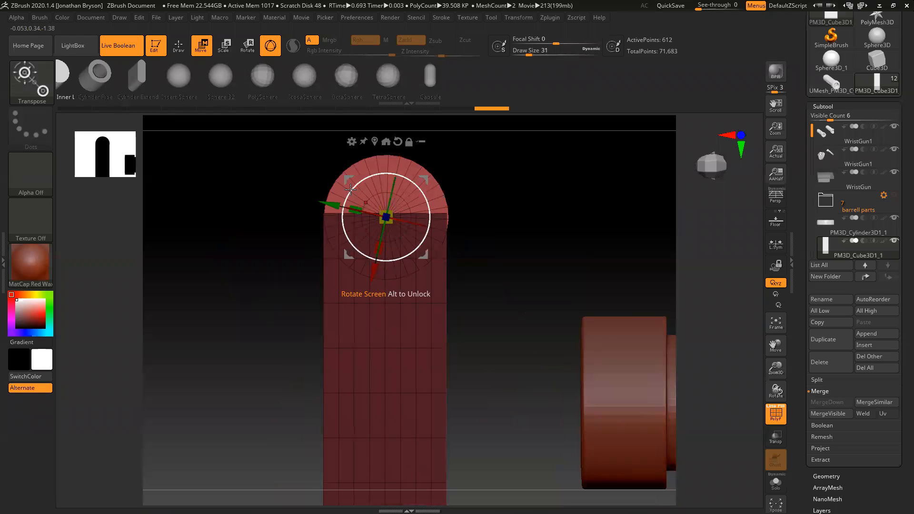
left_click(397, 141)
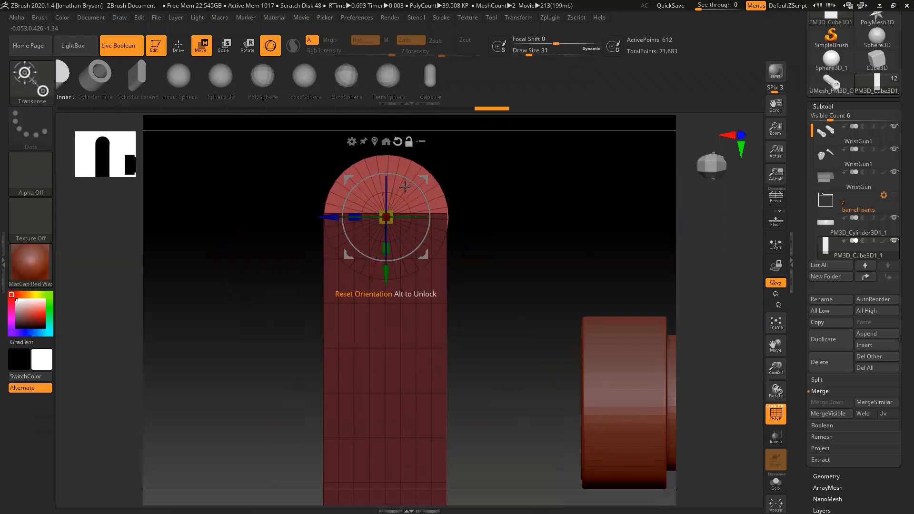
left_click_drag(331, 217, 329, 215)
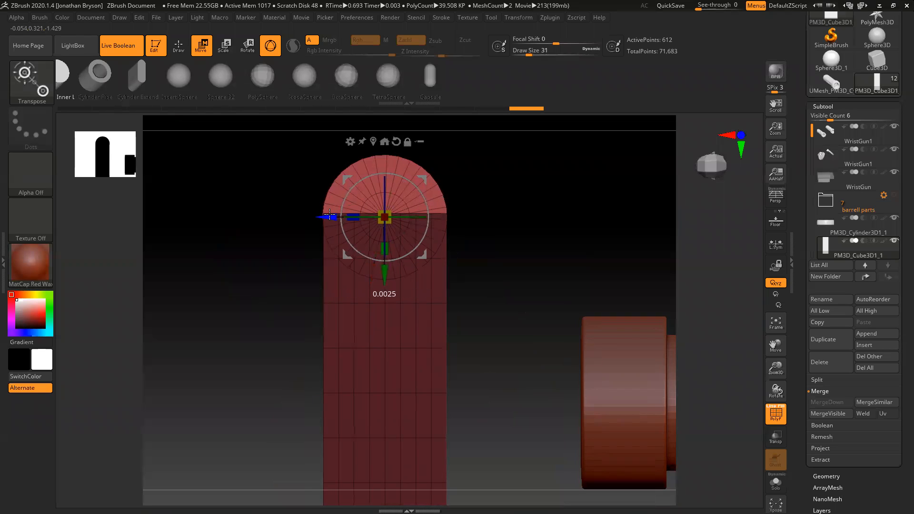
Copy the rounding cylinder straight down to the bar's lower end.
left_click_drag(265, 319, 290, 291, "alt")
left_click_drag(387, 202, 415, 466, "ctrl")
left_click_drag(472, 363, 442, 317, "alt")
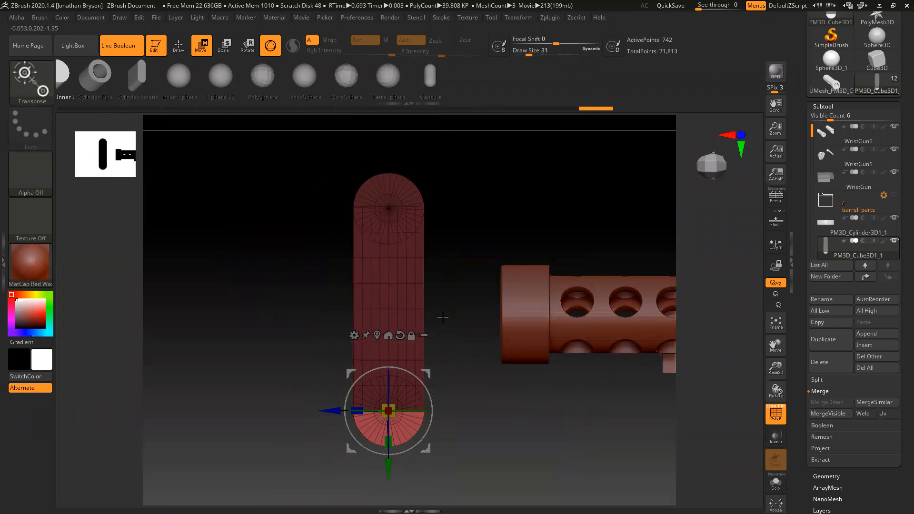
mouse_move(470, 307)
left_mouse_down()
mouse_move(463, 304)
mouse_move(532, 307)
mouse_move(467, 304)
left_mouse_up()
left_click_drag(451, 271, 454, 244, "alt")
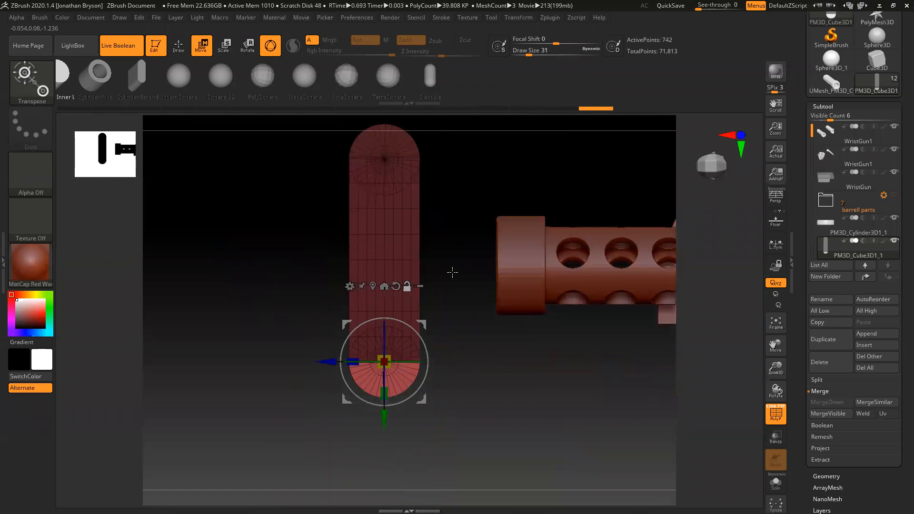
Make a smaller cylinder copy protruding from the bar's lower end and split the masked bar from it into a separate subtool.
left_click_drag(467, 403, 449, 405)
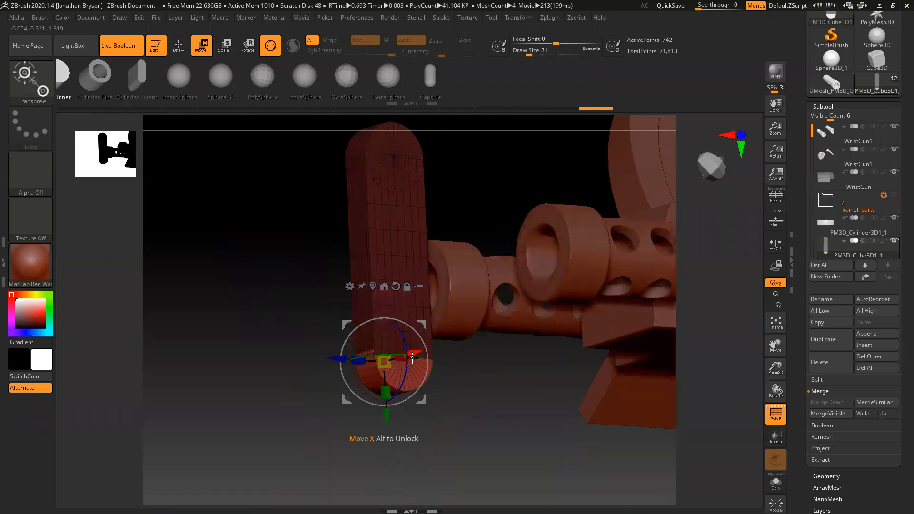
mouse_move(413, 352)
left_mouse_down()
mouse_move(421, 350)
mouse_move(412, 352)
left_mouse_up()
left_click_drag(464, 408, 511, 410)
left_click_drag(414, 328, 440, 313)
left_click_drag(312, 385, 328, 385)
left_click_drag(470, 329, 461, 330)
left_click_drag(561, 393, 537, 373)
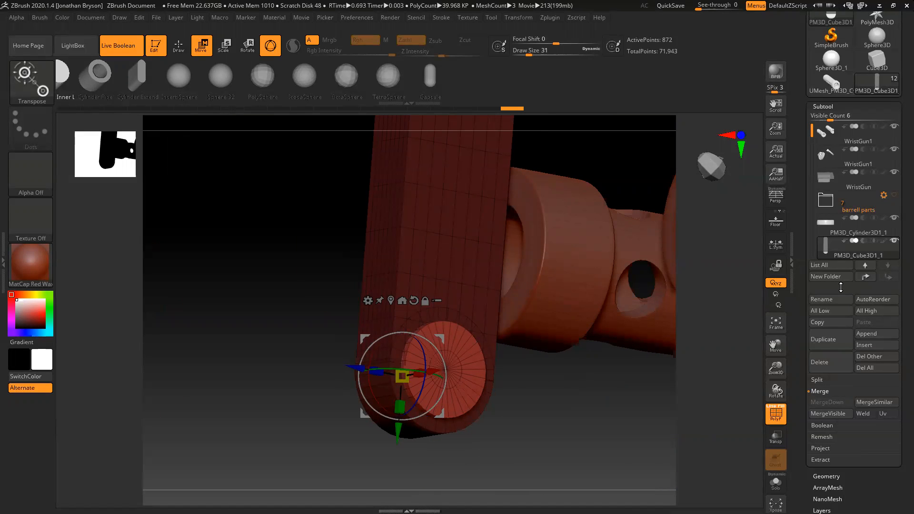
left_click(817, 379)
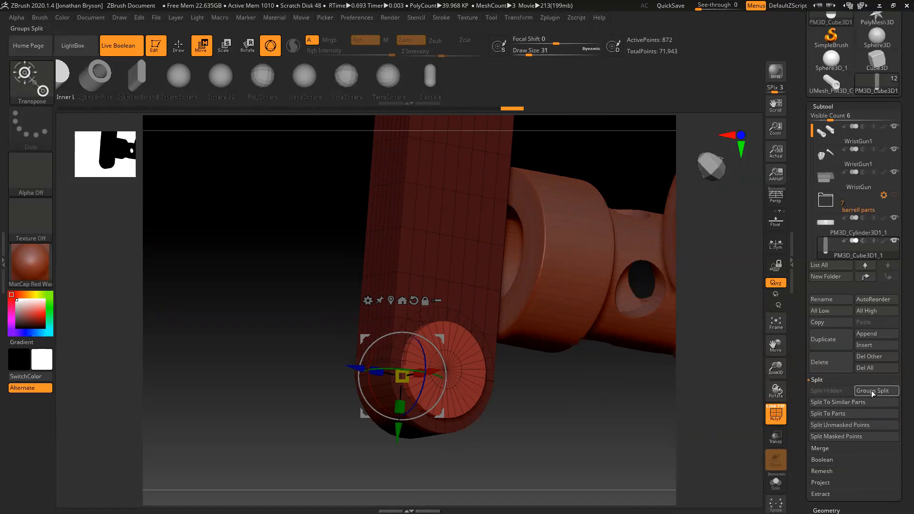
left_click(834, 437)
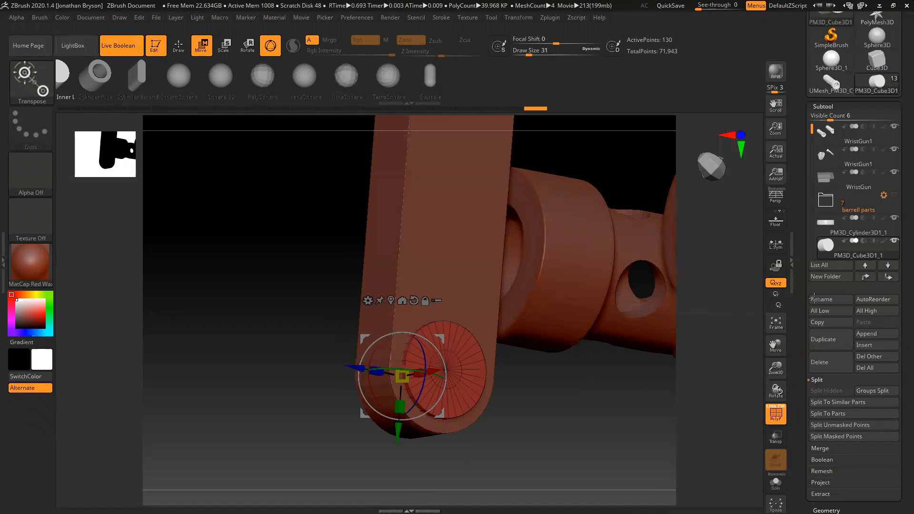
Copy the small disc to the bar's upper end and make the bar the active subtool.
mouse_move(522, 416)
left_mouse_down()
mouse_move(527, 445)
mouse_move(435, 452)
mouse_move(402, 319)
mouse_move(395, 251)
left_mouse_up()
mouse_move(290, 343)
left_mouse_down()
mouse_move(357, 320)
mouse_move(322, 332)
mouse_move(391, 323)
left_mouse_up()
left_click(417, 315, "alt")
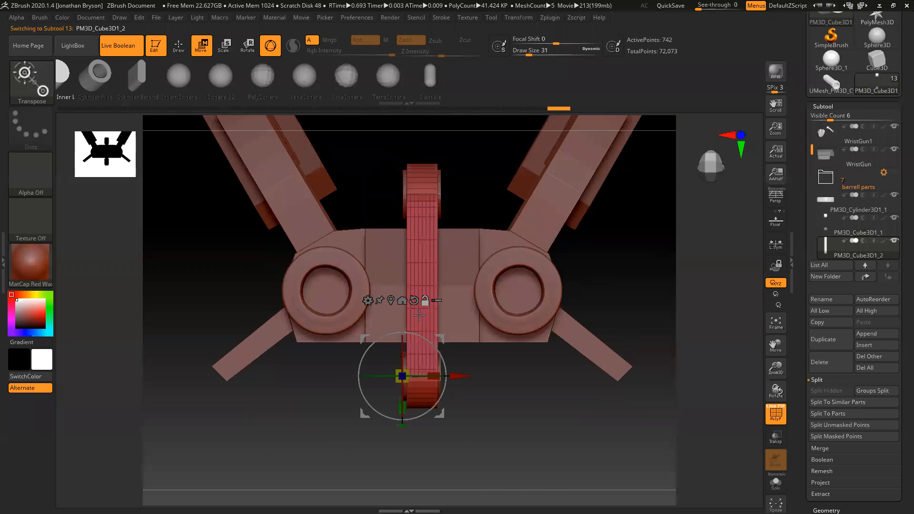
Try fusing the bar and its rounded ends with DynaMesh at resolution 128, and undo it.
left_click_drag(562, 414, 531, 464, "shift")
left_click_drag(490, 432, 573, 410, "alt")
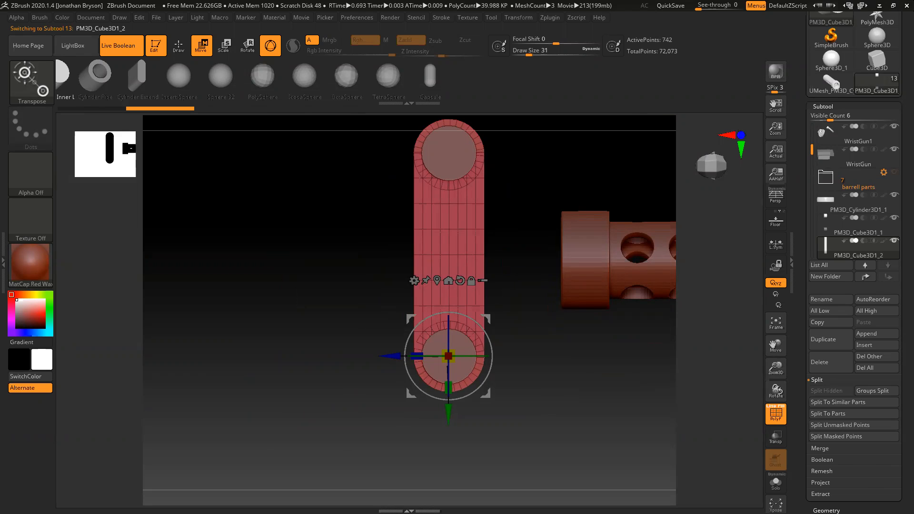
left_click(825, 510)
left_click(823, 277)
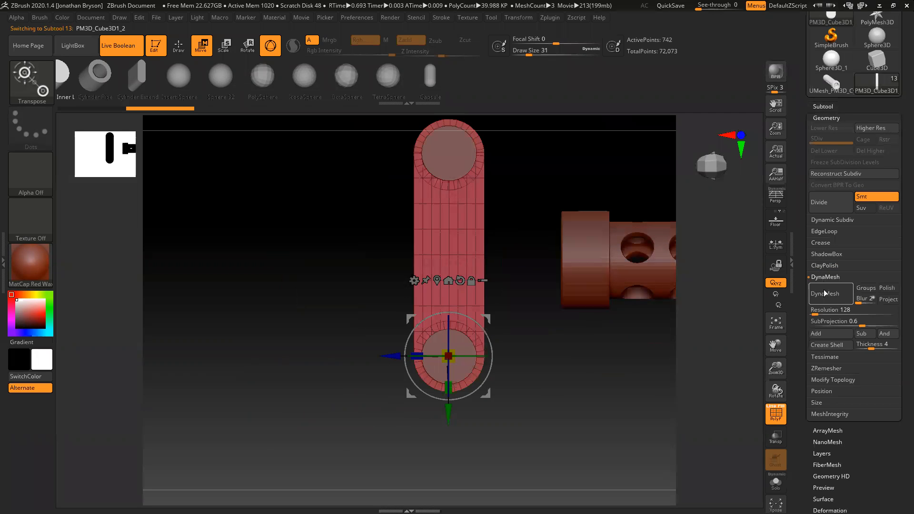
left_click(826, 293)
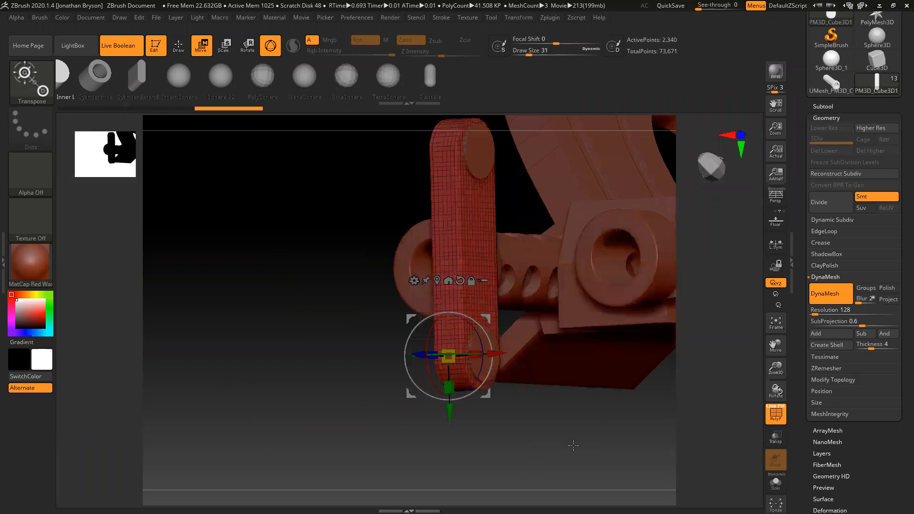
left_click(834, 293)
left_click_drag(280, 196, 257, 376, "alt")
left_click_drag(328, 248, 333, 495, "alt")
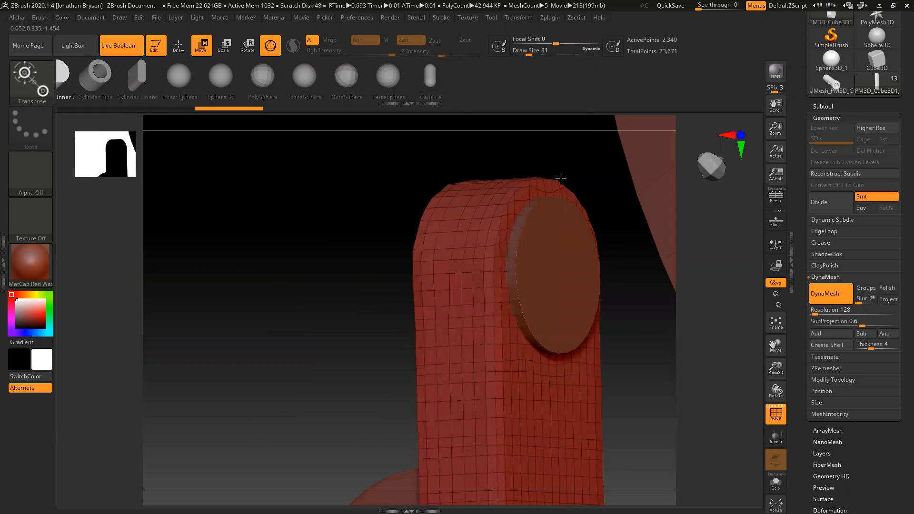
key("ctrl+z")
Set the DynaMesh resolution to 808 and apply DynaMesh to the rounded bar.
left_click_drag(823, 307, 824, 310)
left_click(827, 294)
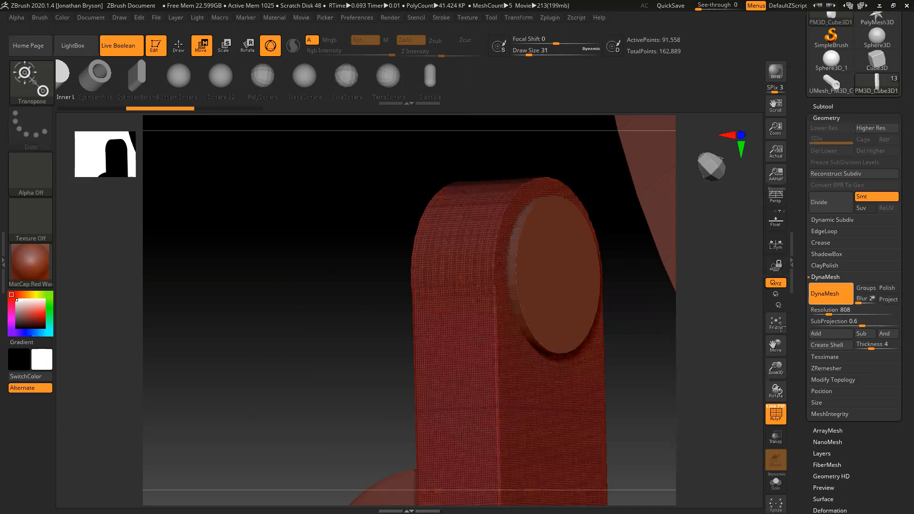
left_click_drag(340, 346, 442, 176)
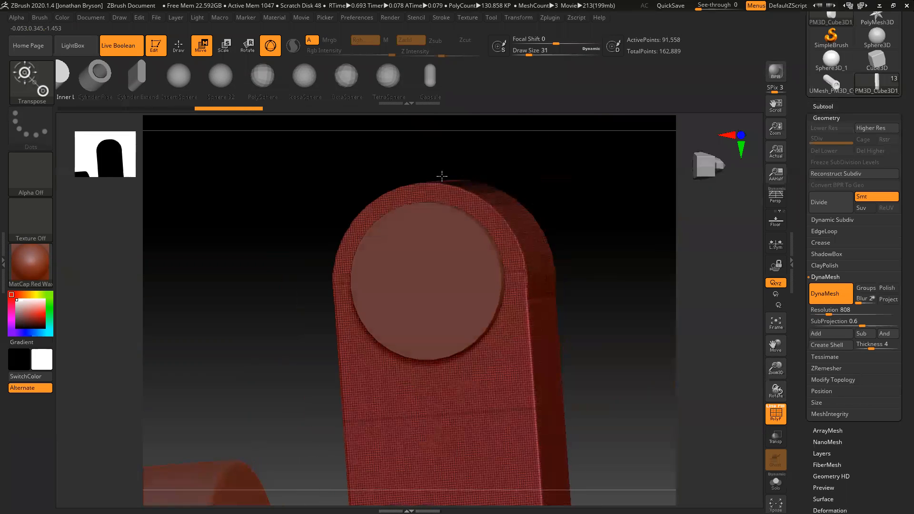
left_click_drag(608, 329, 632, 320)
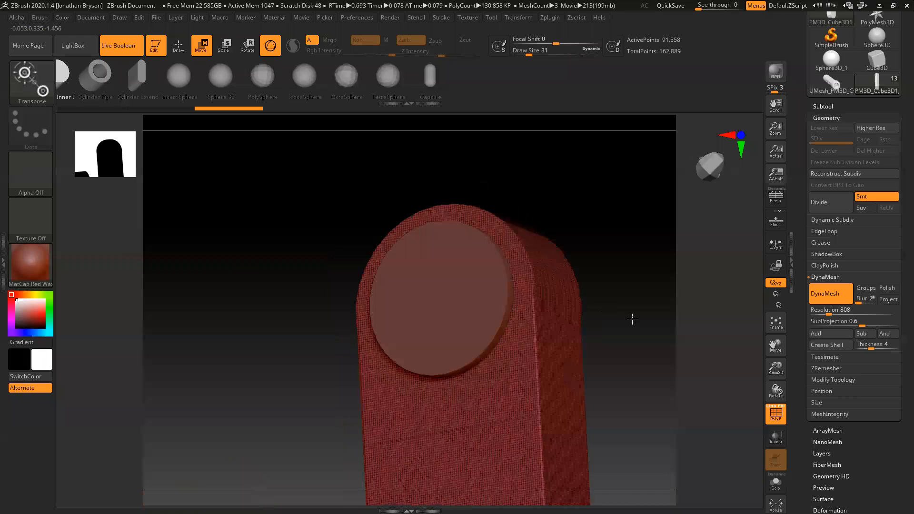
Remesh the rounded bar with ZRemesher at a target polygon count of 5.
left_click(825, 368)
left_click(826, 321)
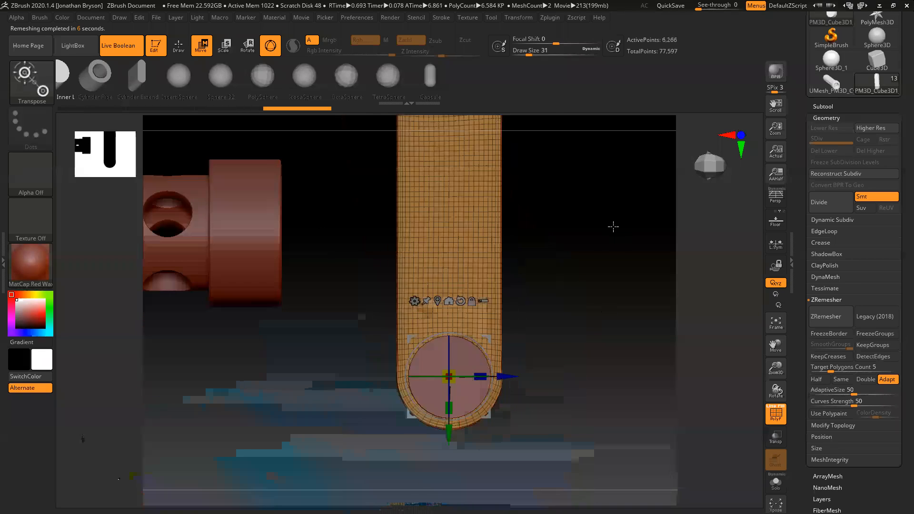
left_click_drag(585, 315, 521, 164)
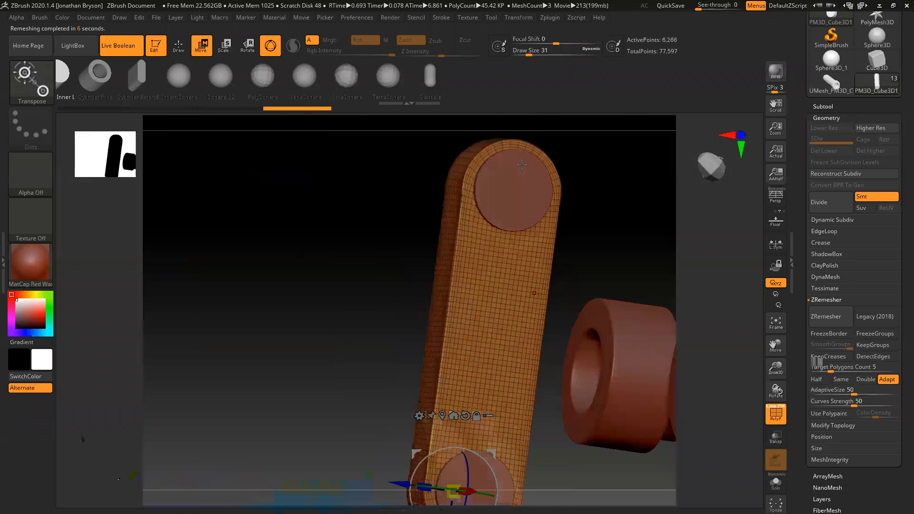
Group the remeshed bar subtool into a new folder named neck.
left_click(822, 107)
scroll(817, 151, "up", 1)
left_click(886, 134)
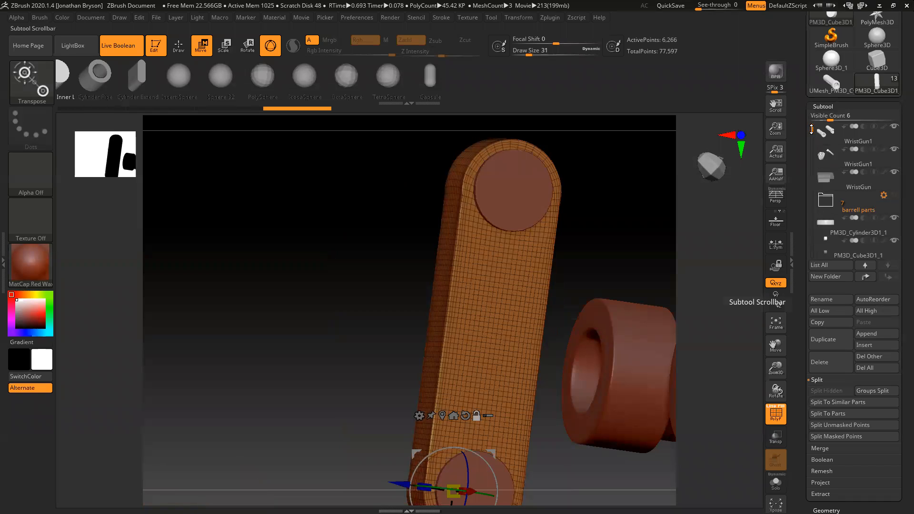
left_click_drag(811, 128, 811, 166)
mouse_move(827, 229)
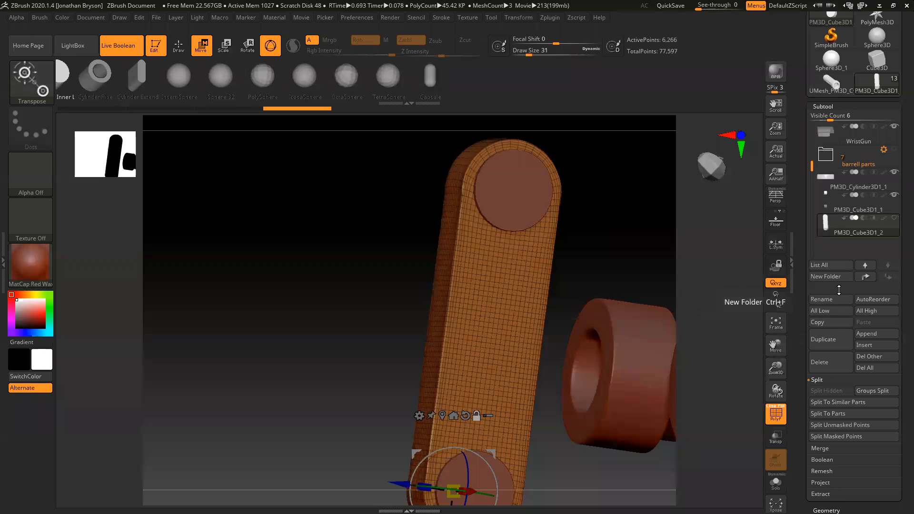
left_click(825, 278)
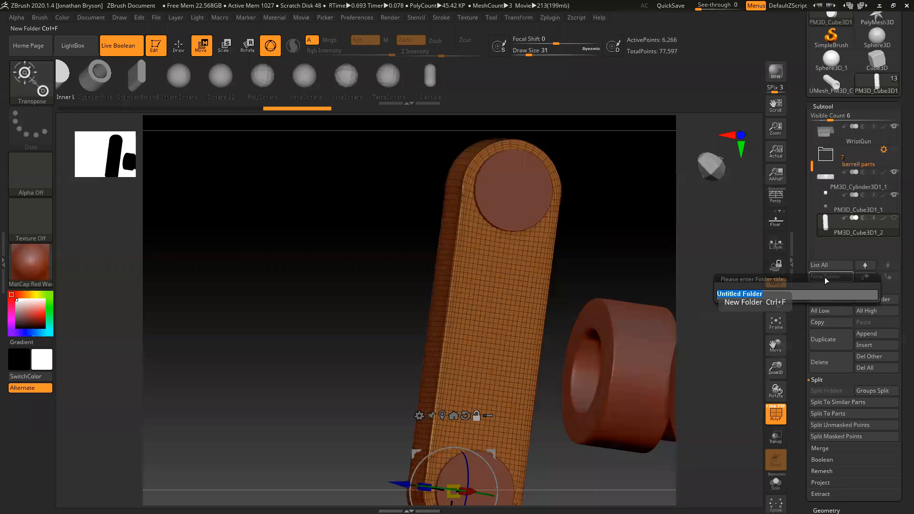
type("nwxk")
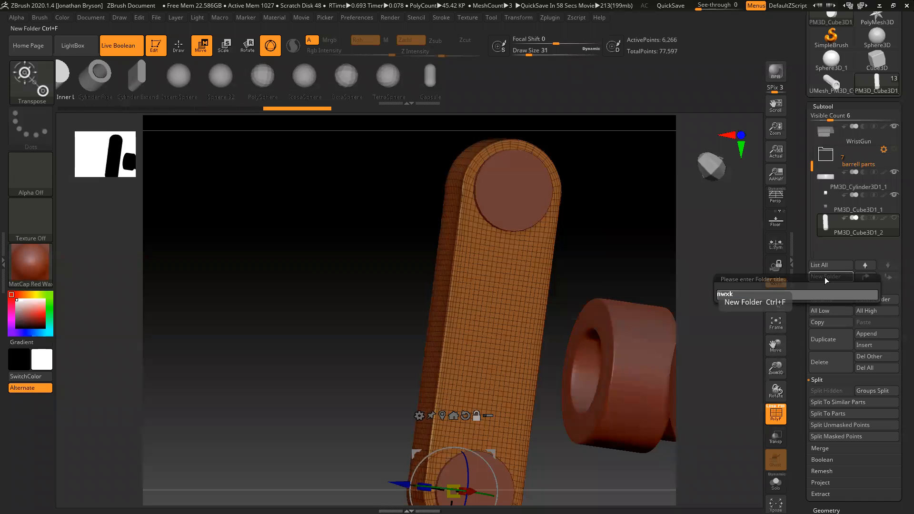
key("BackSpace")
key("BackSpace")
key("BackSpace")
key("BackSpace")
type("neck")
key("Return")
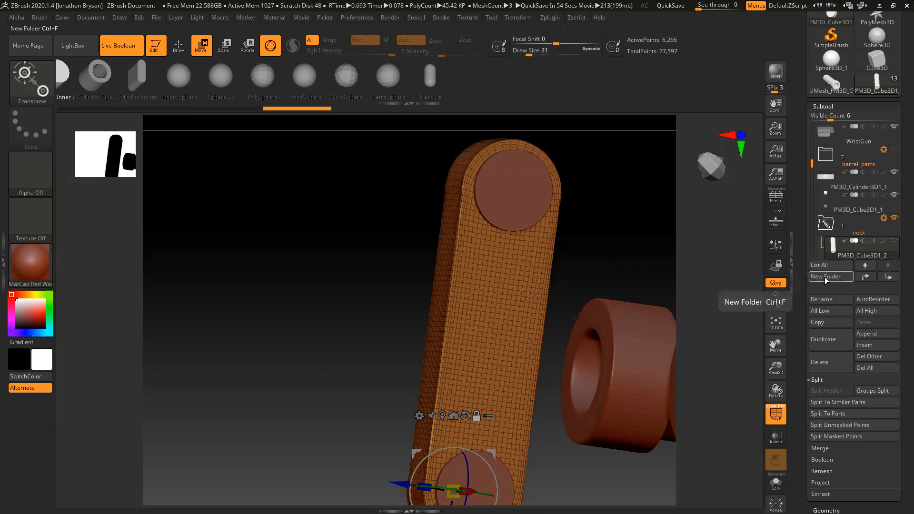
Move the disc subtool into the neck folder with the bar.
left_click_drag(847, 210, 837, 247)
mouse_move(855, 206)
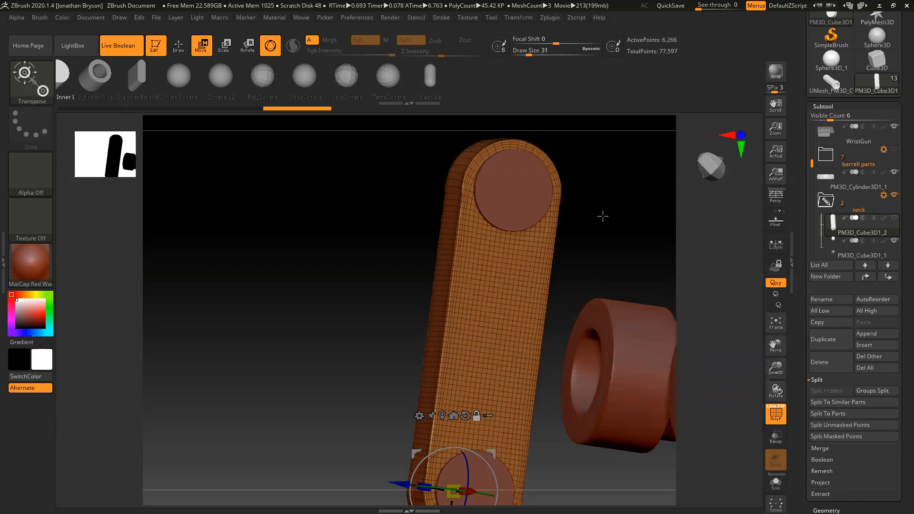
left_click_drag(621, 214, 557, 176)
left_click_drag(571, 373, 556, 346, "alt")
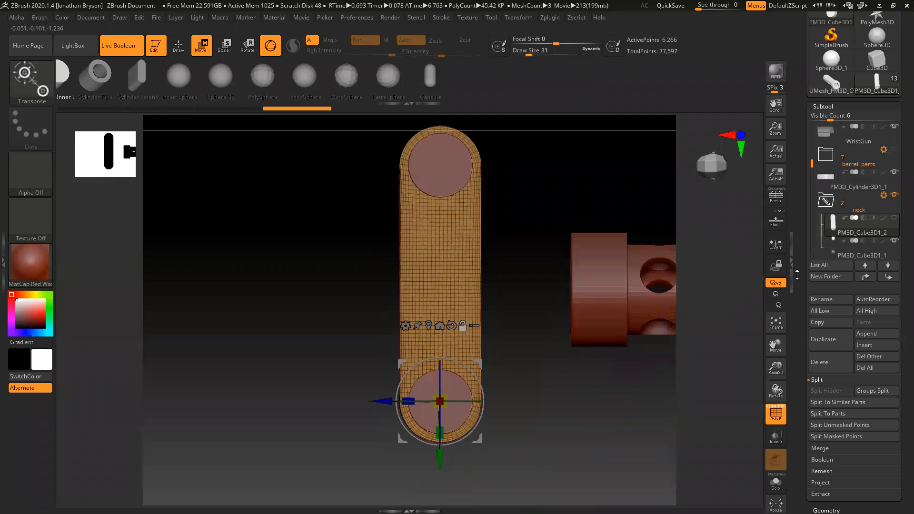
Try a folder Boolean on the neck folder with its disc subtool still set to additive.
mouse_move(865, 244)
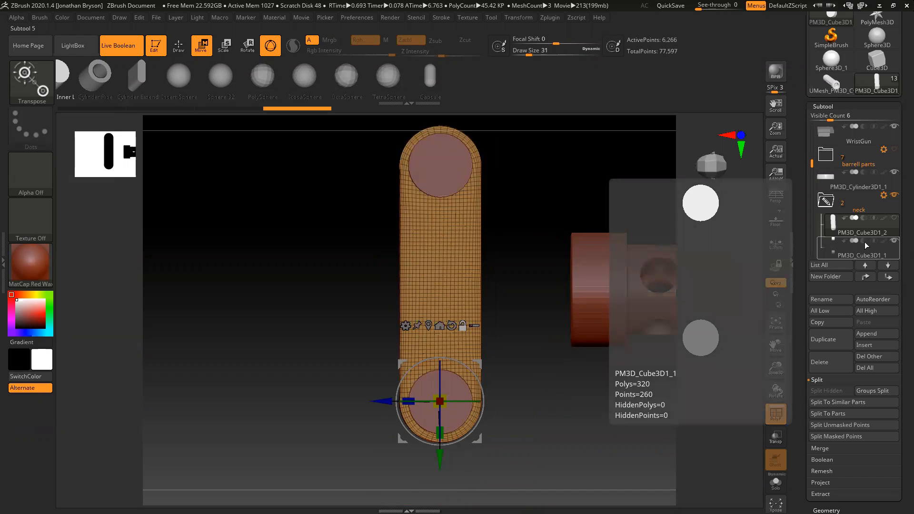
mouse_move(824, 202)
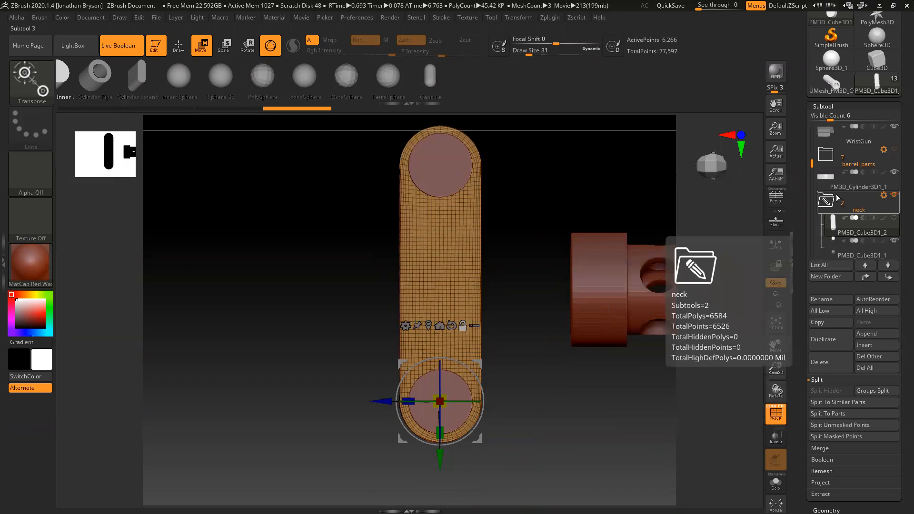
left_click(884, 196)
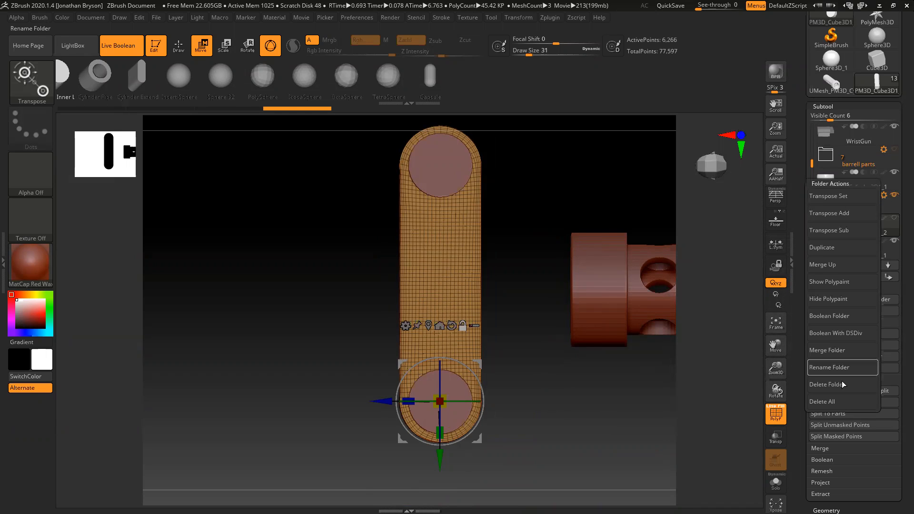
left_click(838, 318)
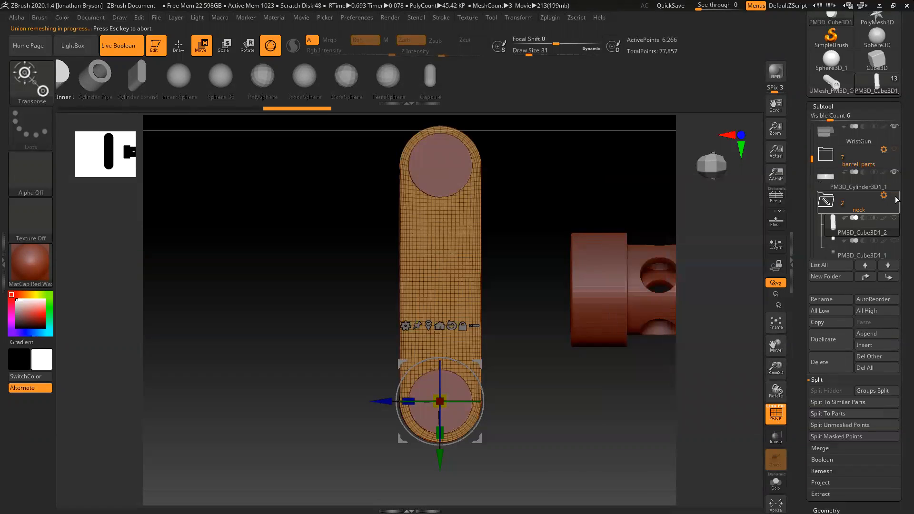
mouse_move(896, 196)
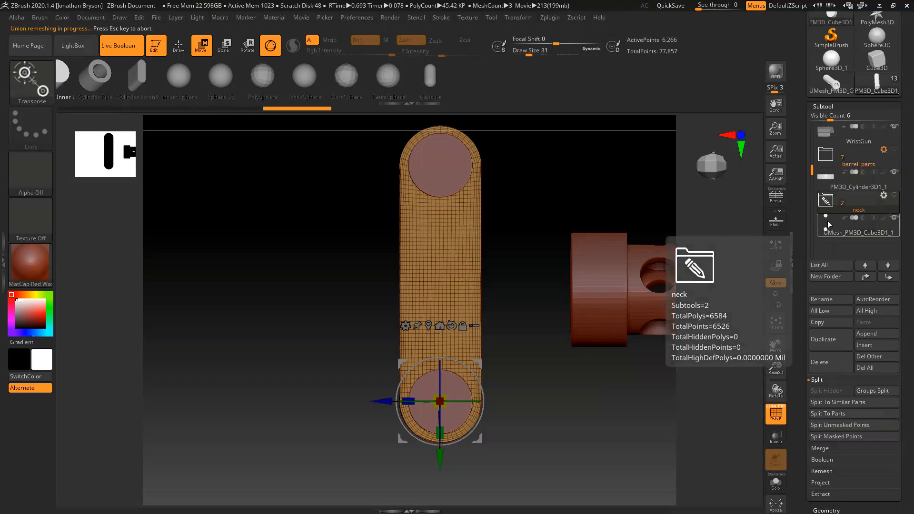
mouse_move(823, 222)
left_click(829, 203)
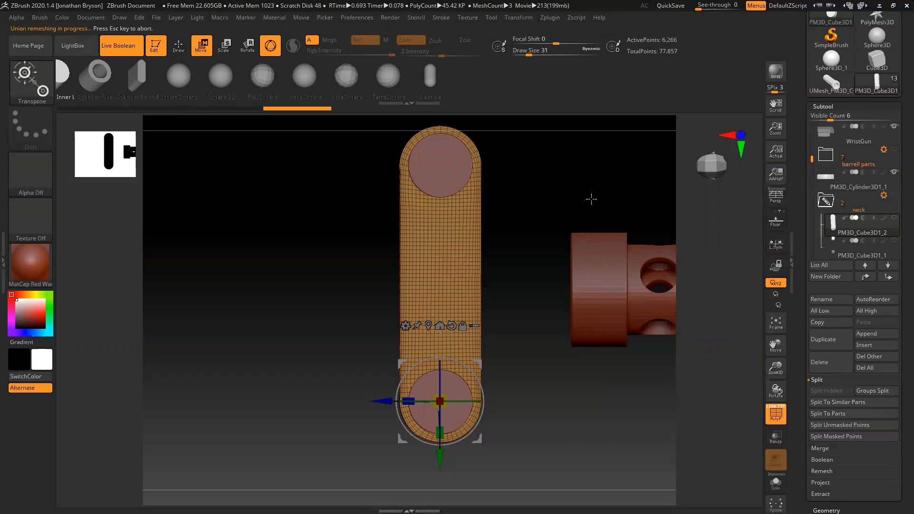
key("ctrl+z")
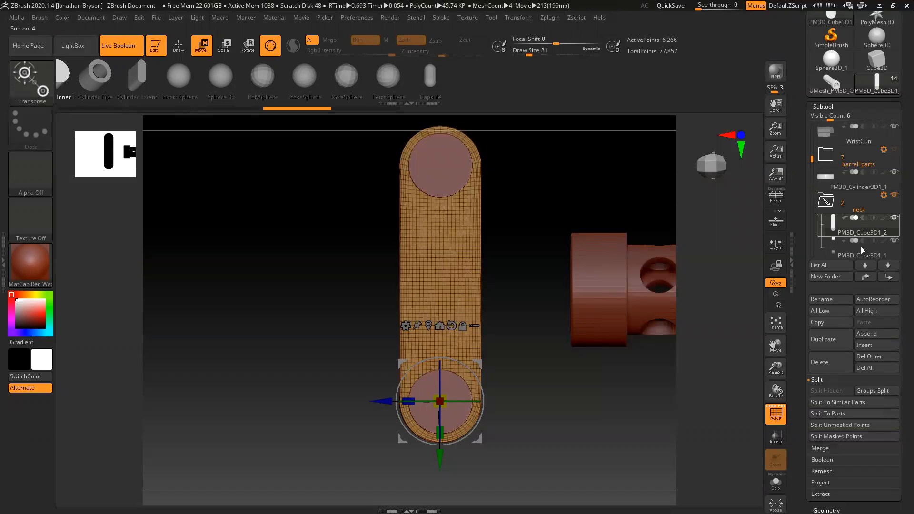
Set the disc subtool in the neck folder to subtractive and hide the earlier Boolean mesh.
left_click(863, 240)
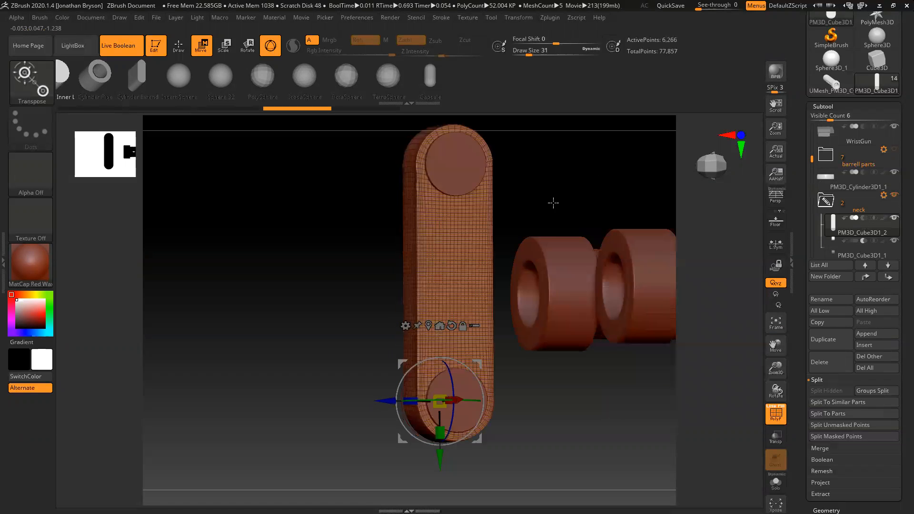
left_click(827, 201)
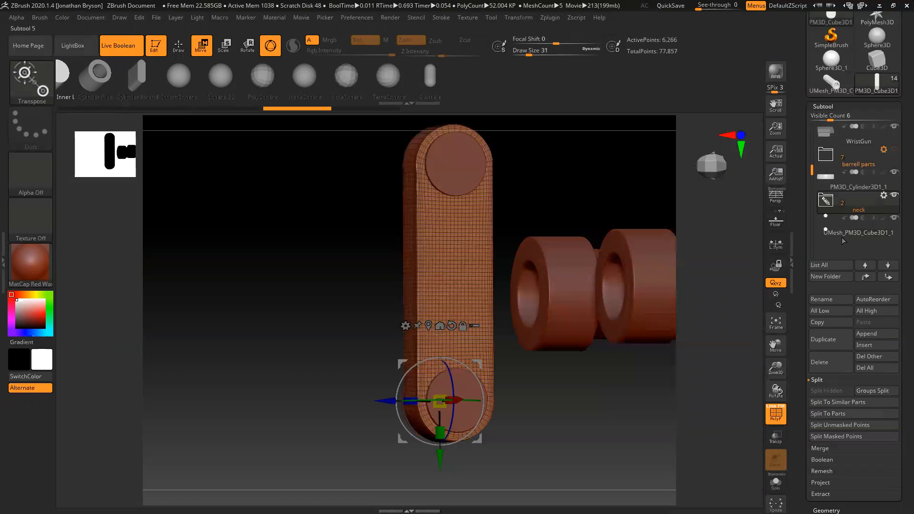
left_click(897, 219)
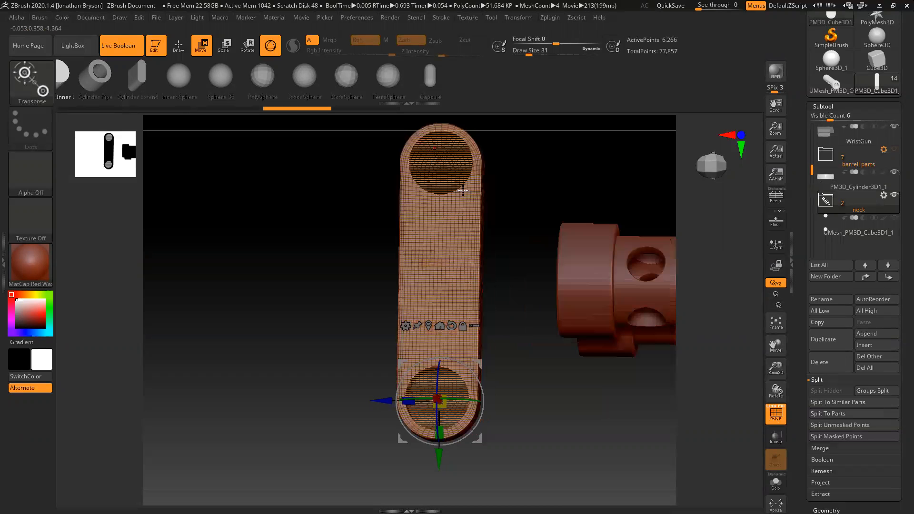
Run the folder Boolean on the neck folder to cut the end holes and make the pierced bar the active subtool.
left_click(883, 194)
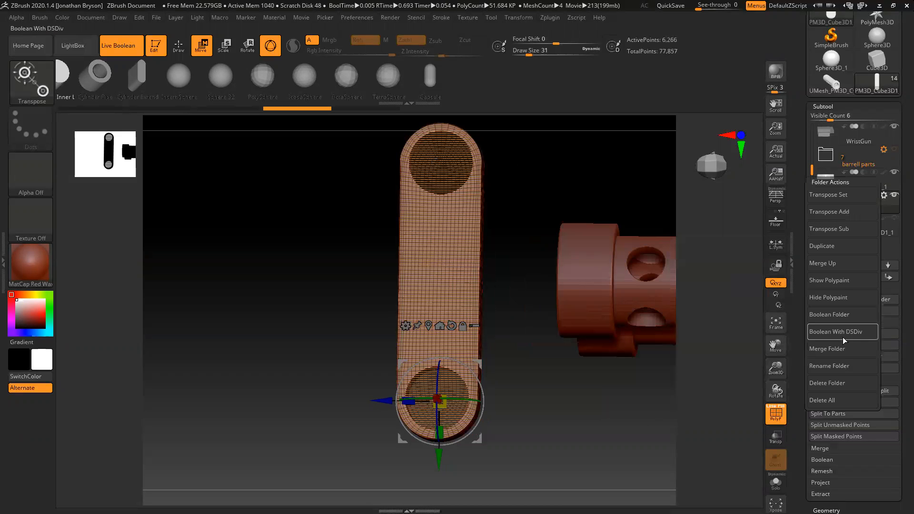
left_click(847, 316)
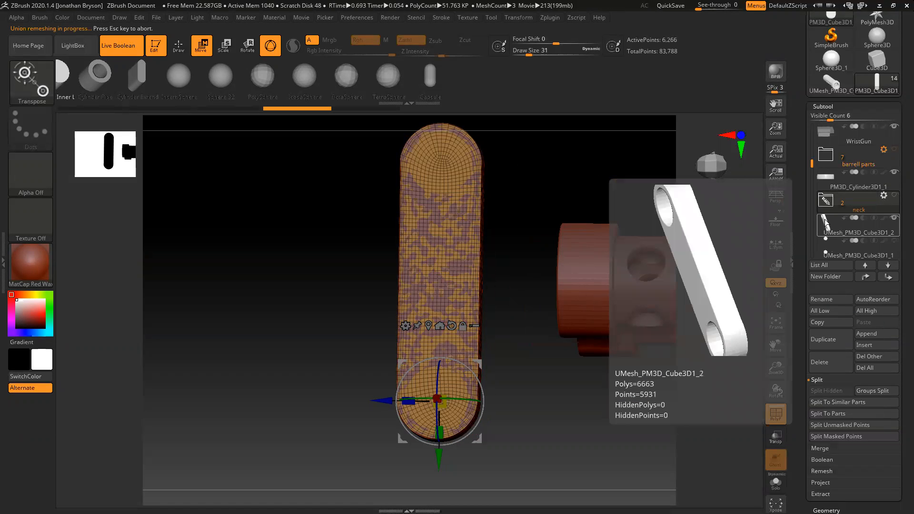
left_click(840, 225)
left_click_drag(575, 368, 573, 374)
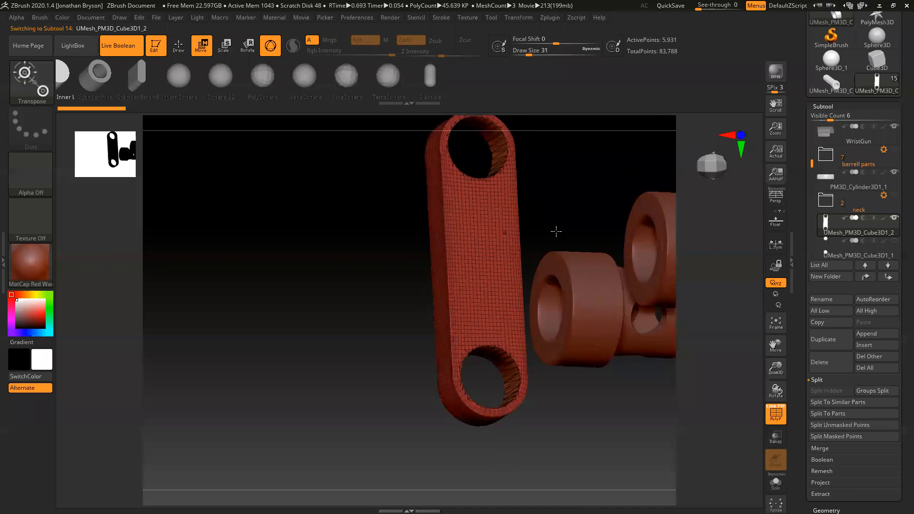
left_click_drag(580, 208, 566, 212)
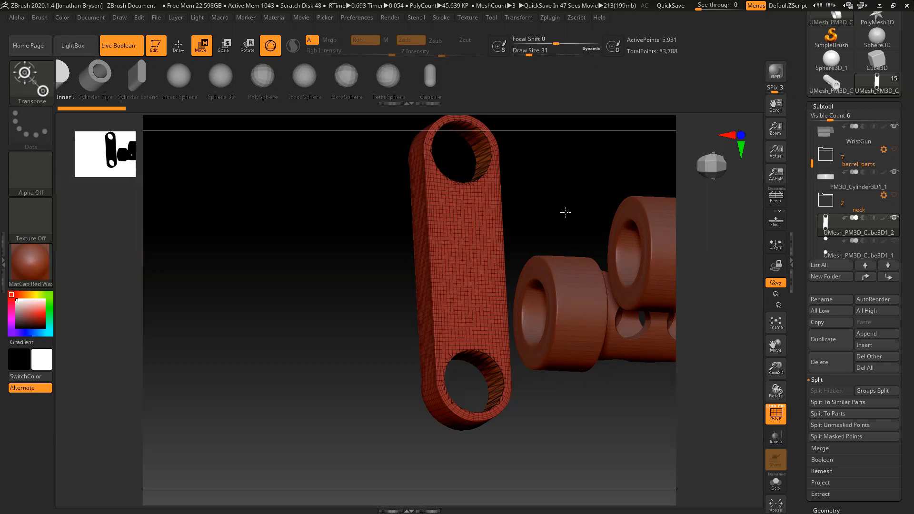
Center the transform gizmo on the unmasked mesh of the pierced link bar.
left_click_drag(606, 441, 503, 381, "shift")
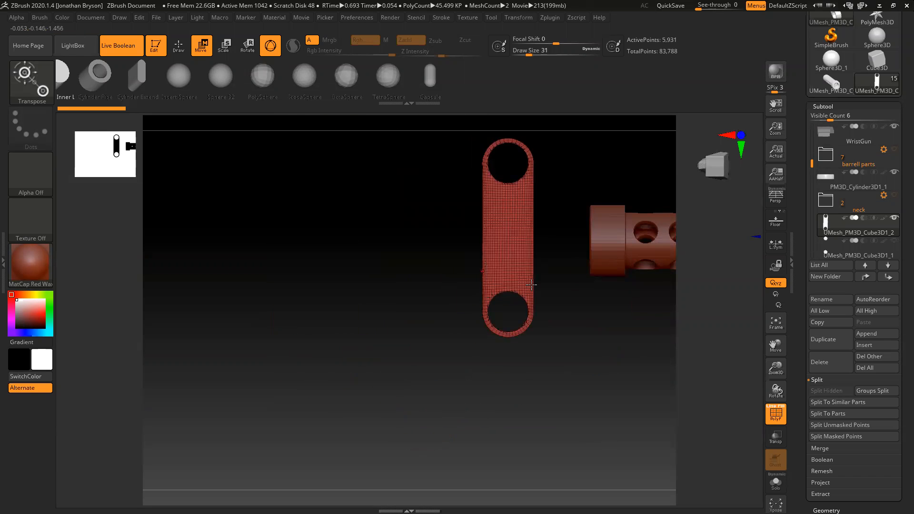
left_click(173, 47)
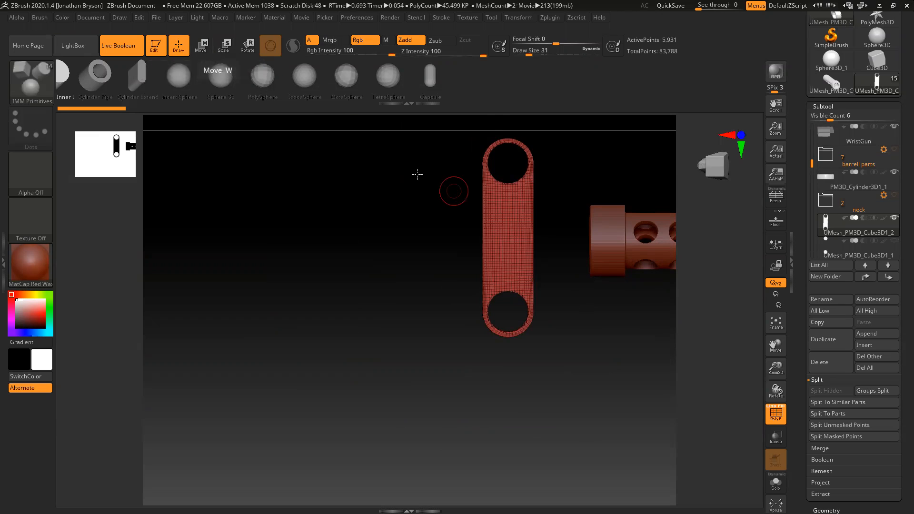
key("w")
left_click_drag(583, 374, 402, 350, "alt")
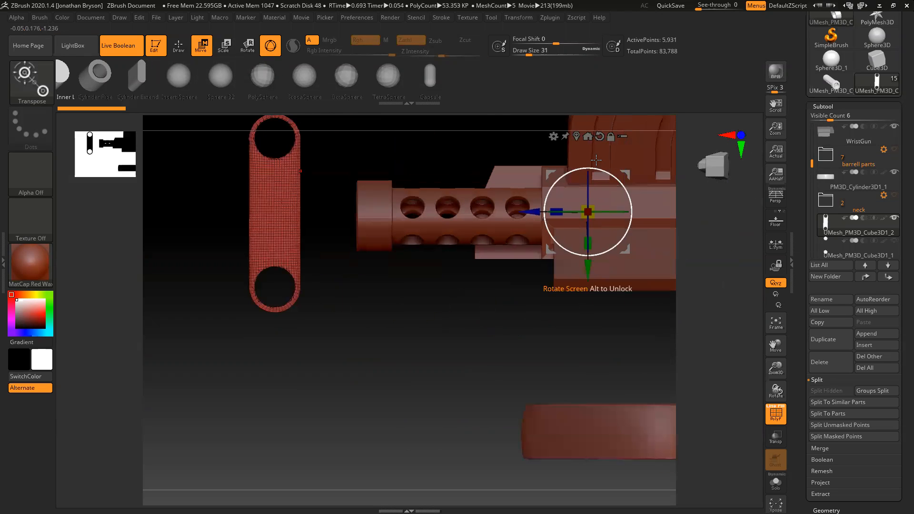
left_click(577, 138)
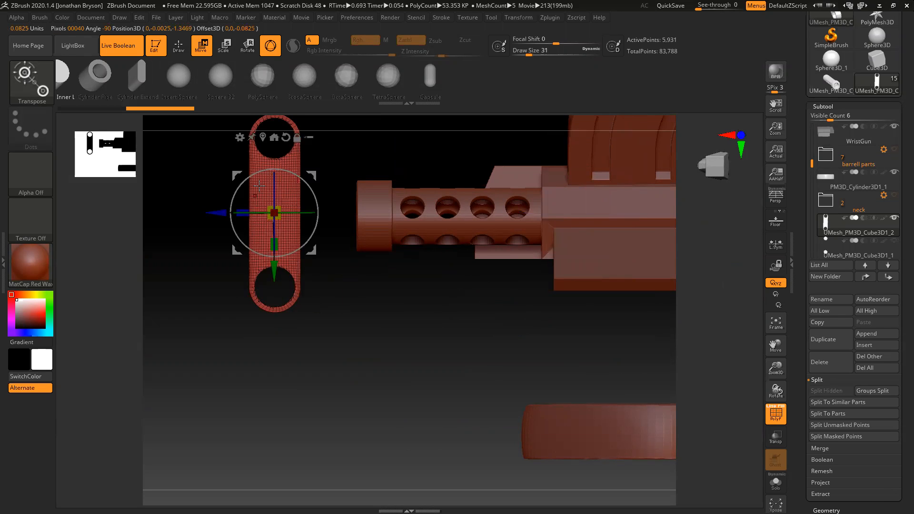
Move the link bar between the gun body and the teardrop part and tilt it diagonally.
left_click_drag(259, 186, 648, 288)
left_click_drag(495, 351, 365, 318, "alt")
left_click_drag(452, 256, 414, 283)
left_click_drag(294, 349, 516, 309)
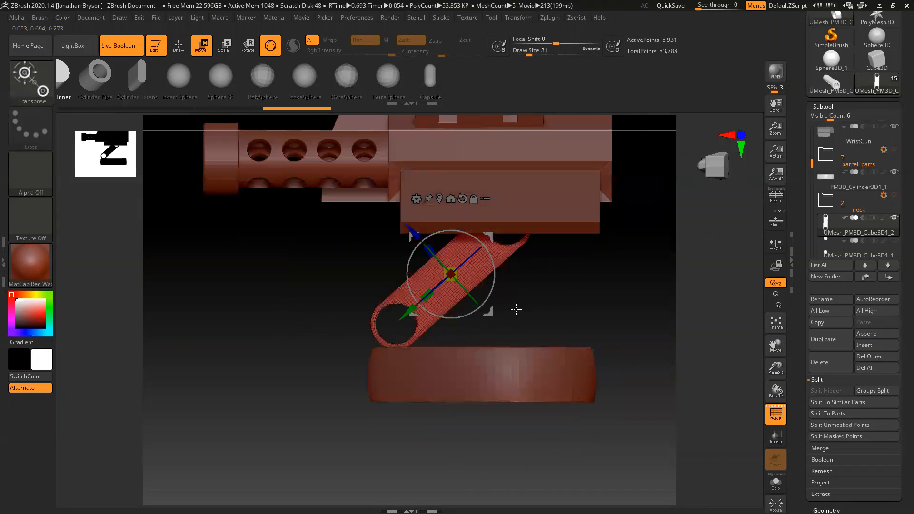
Reset the gizmo's orientation, shift the tilted bar slightly rearward and offset it sideways from the gun's centerline.
left_click(460, 198)
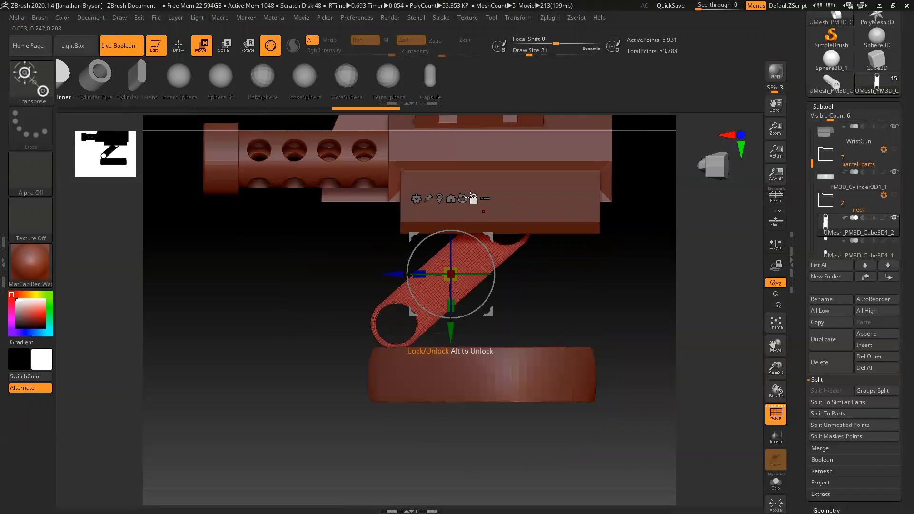
left_click_drag(389, 274, 417, 269)
left_click_drag(304, 300, 377, 295, "shift")
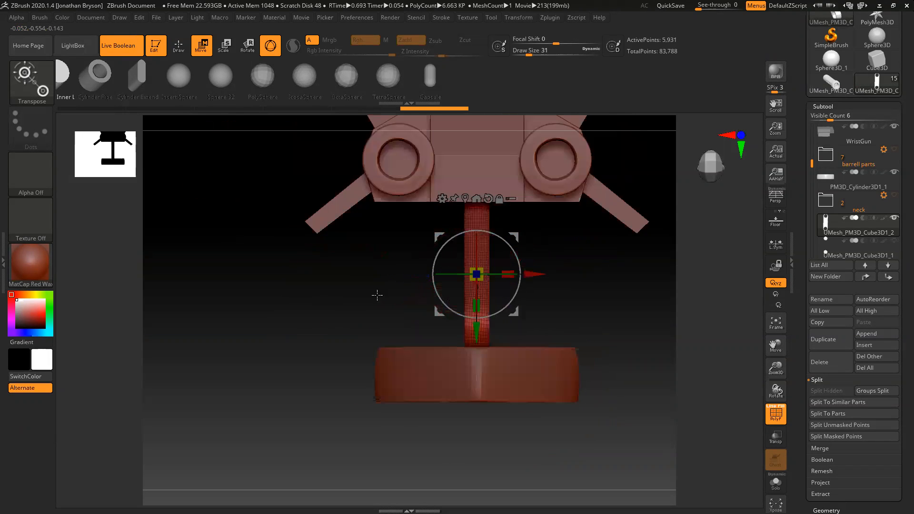
left_click_drag(529, 274, 595, 269)
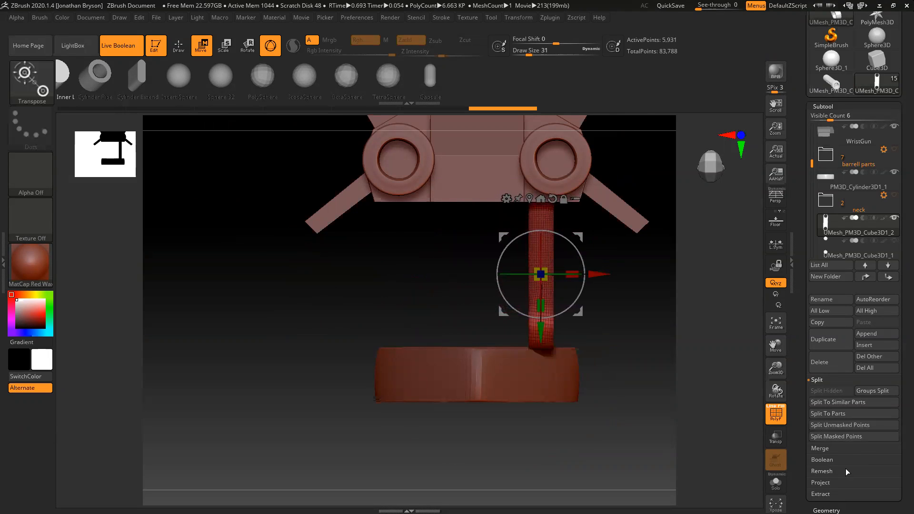
Mirror the offset link bar to the gun's other side with Mirror And Weld.
left_click(826, 510)
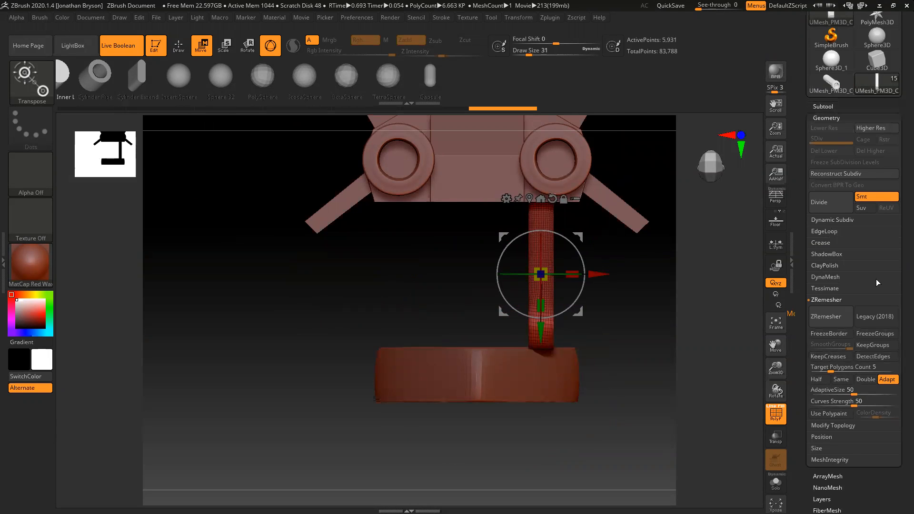
left_click(833, 425)
left_click(832, 346)
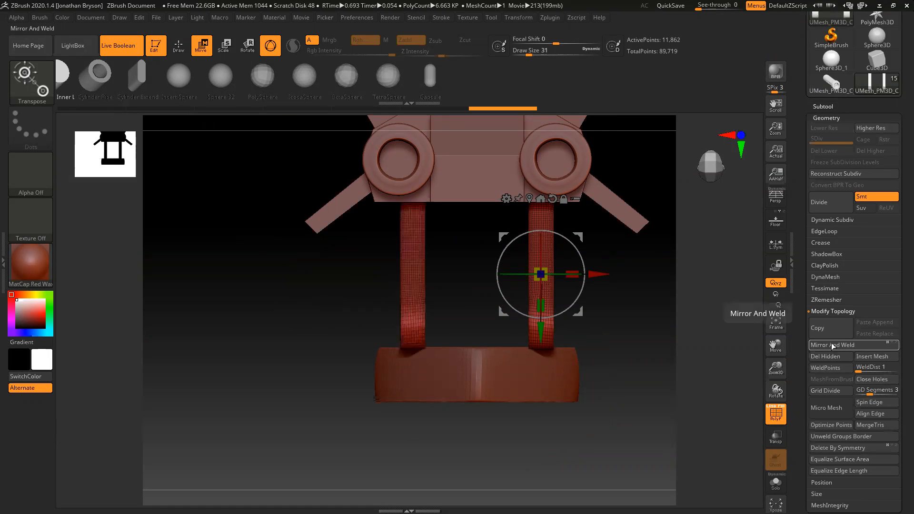
left_click_drag(607, 350, 601, 331)
Select the teardrop part and move it about 0.36 units forward toward the barrel ends.
left_click(584, 380, "alt")
left_click_drag(564, 400, 523, 349)
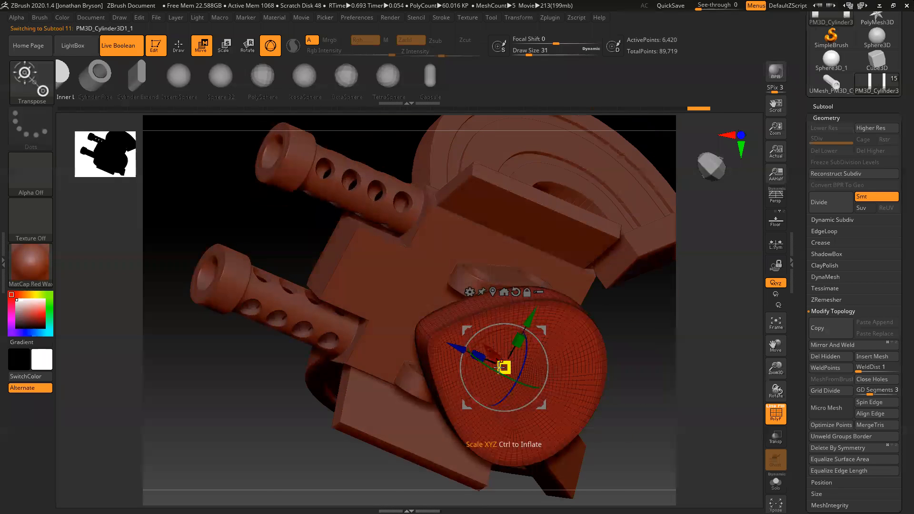
left_click_drag(459, 348, 399, 321)
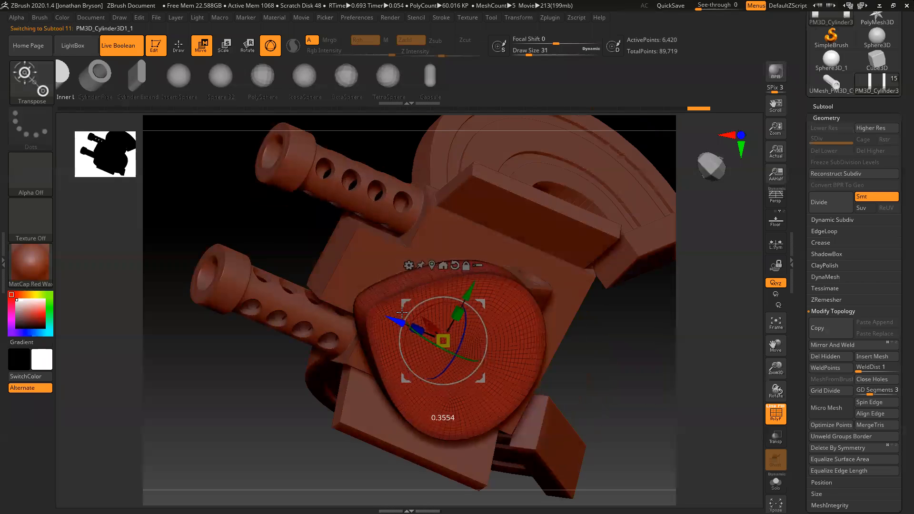
left_click_drag(641, 285, 599, 349)
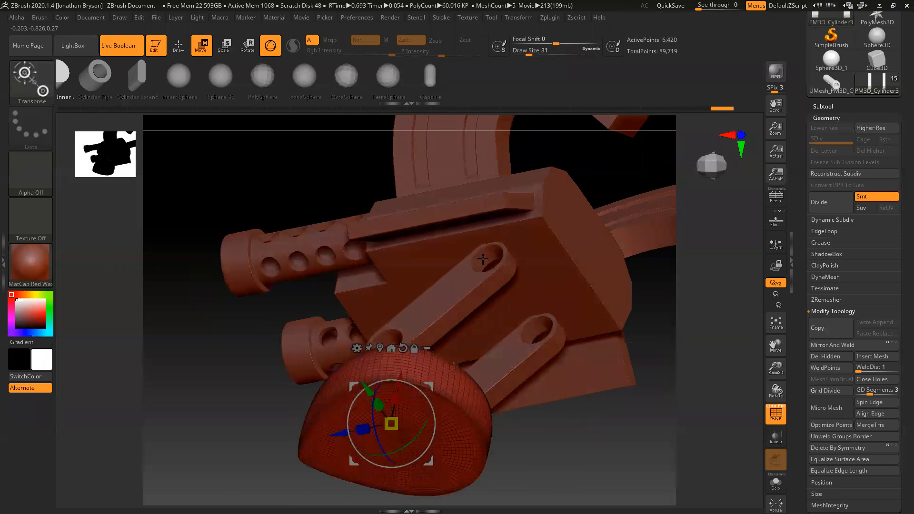
left_click_drag(611, 434, 506, 323)
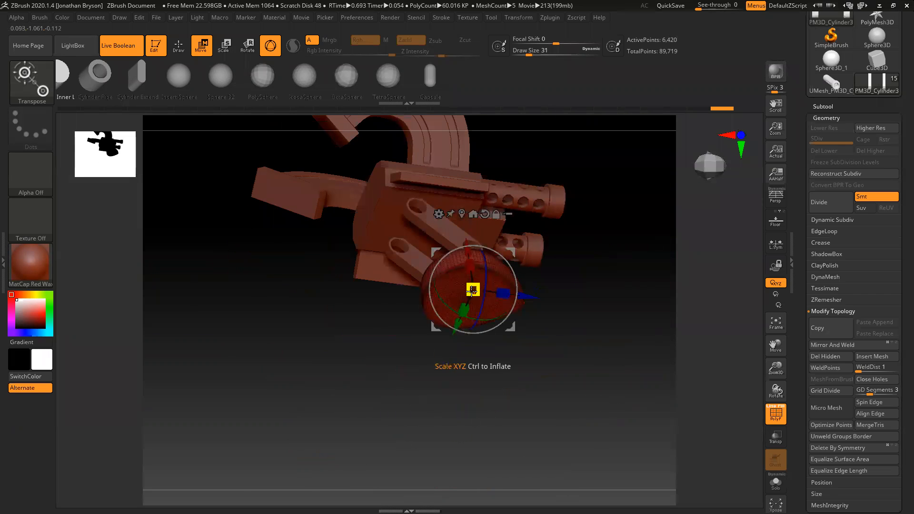
left_click_drag(592, 292, 550, 364)
left_click_drag(504, 451, 531, 294, "alt")
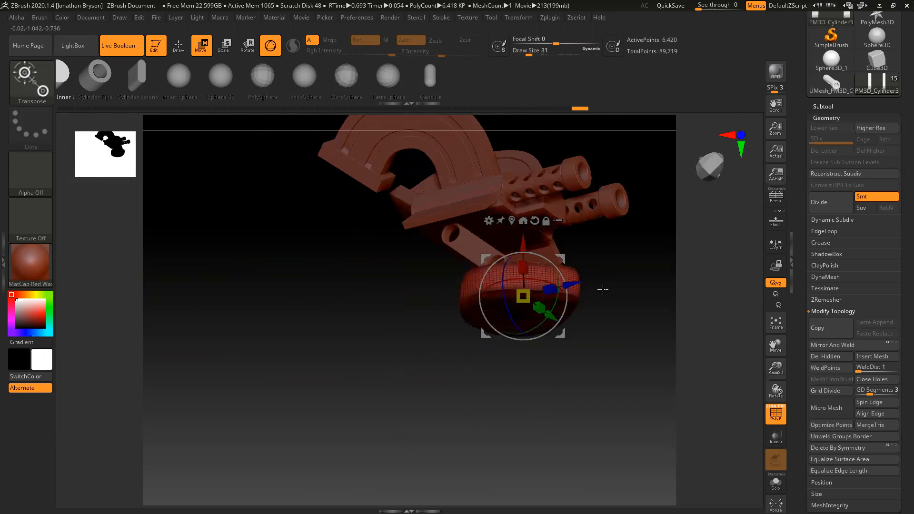
left_click_drag(601, 289, 508, 279, "shift")
left_click_drag(606, 274, 496, 181)
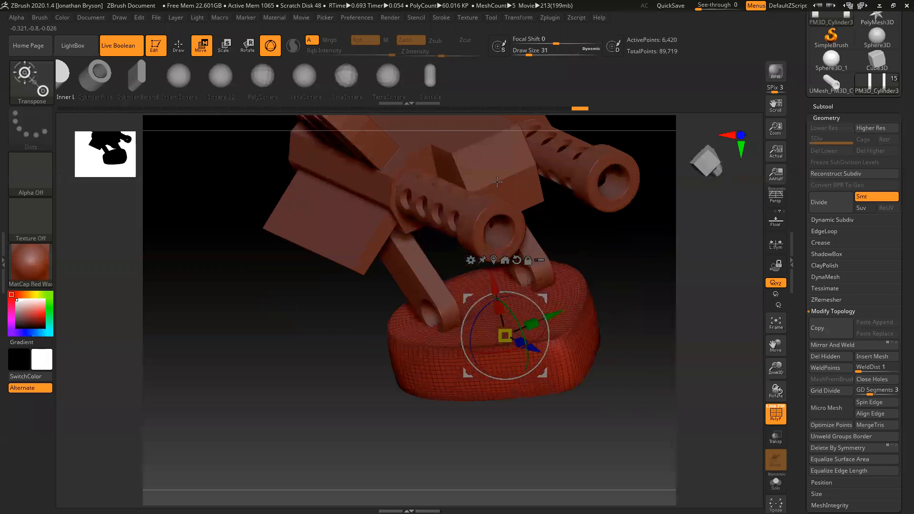
Select the gun body and save the tool to the Desktop under the new file name turret.
left_click(479, 150, "alt")
left_click_drag(657, 281, 444, 189)
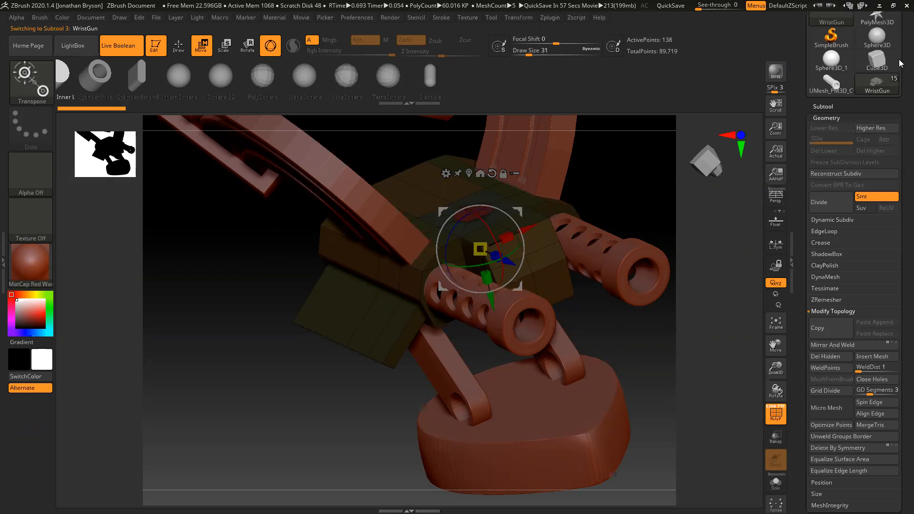
left_click_drag(900, 53, 900, 147)
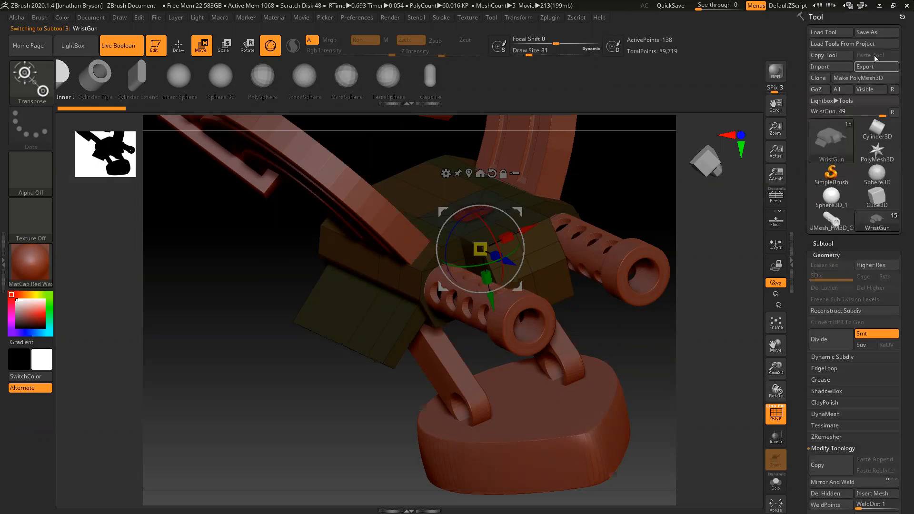
left_click(868, 31)
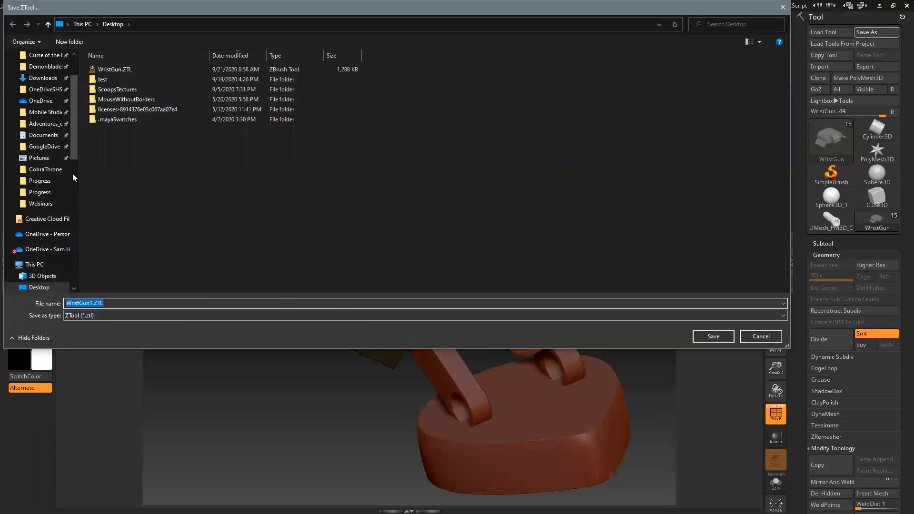
left_click(102, 69)
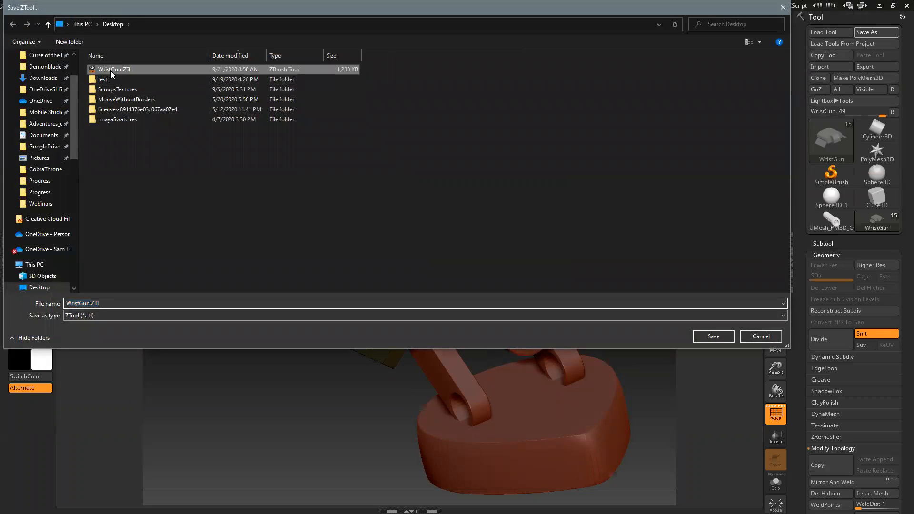
left_click(114, 305)
double_click(100, 305)
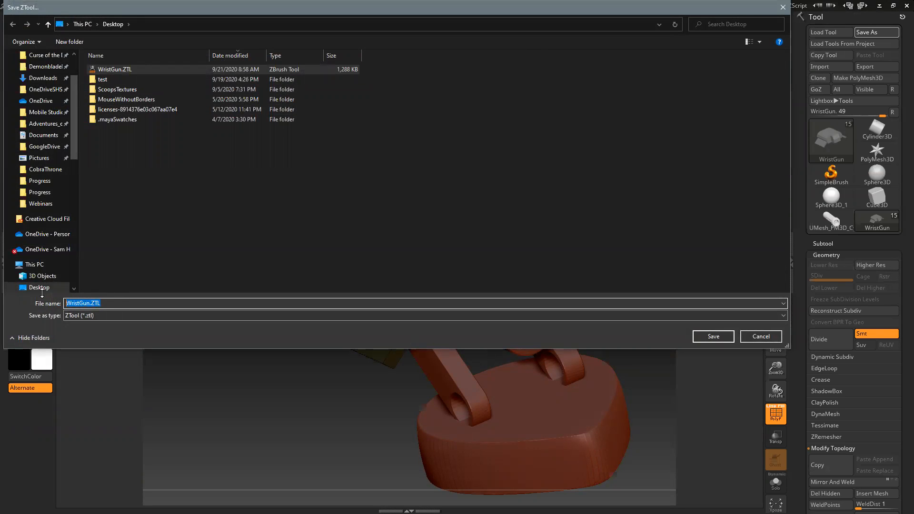
type("turret")
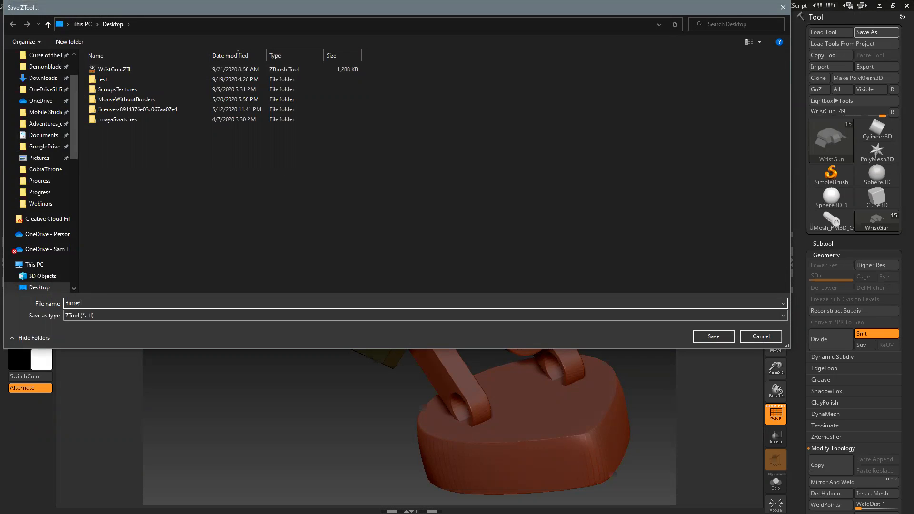
left_click(710, 334)
Select the barrels, pull them forward clear of the gun body and mask their perforated front section.
left_click_drag(293, 416, 382, 390)
left_click_drag(629, 280, 479, 289, "alt")
left_click(517, 274, "alt")
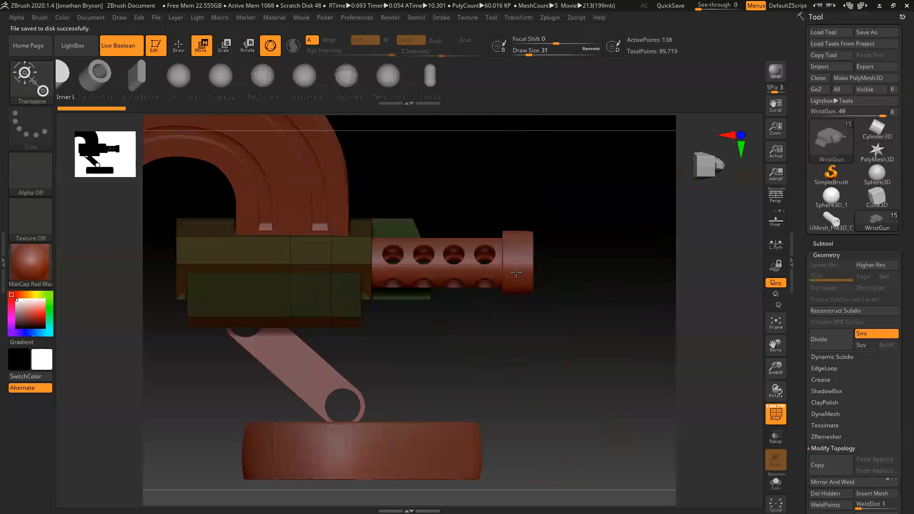
left_click_drag(387, 258, 620, 259)
left_click_drag(597, 369, 504, 355, "alt")
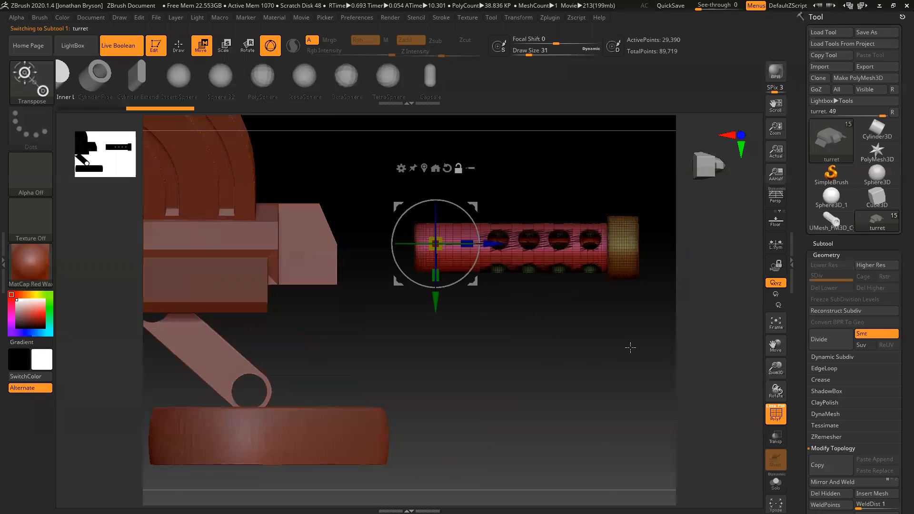
mouse_move(655, 330)
left_mouse_down("ctrl")
mouse_move(486, 179)
mouse_move(466, 173)
left_mouse_up("ctrl")
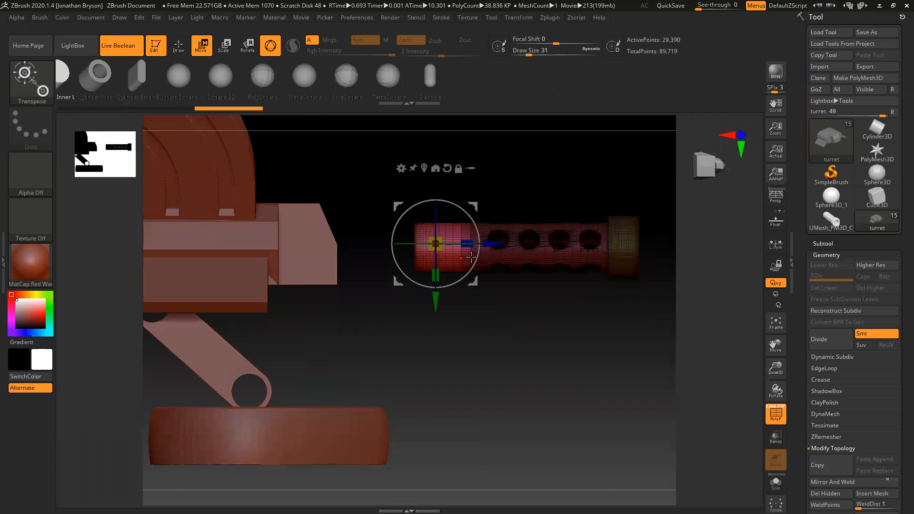
Stretch the unmasked rear ends of the barrels back toward the gun body to lengthen them.
left_click_drag(488, 245, 339, 244)
key("ctrl")
left_click_drag(462, 169, 535, 361, "ctrl")
left_click_drag(589, 353, 434, 201, "ctrl")
left_click_drag(402, 265, 458, 265)
Select the pair of link bars and shift them slightly inward toward the gun's centerline.
mouse_move(491, 353)
left_mouse_down()
mouse_move(317, 428)
mouse_move(290, 387)
mouse_move(321, 342)
mouse_move(324, 414)
mouse_move(343, 440)
mouse_move(333, 403)
mouse_move(364, 402)
mouse_move(367, 362)
left_mouse_up()
left_click(371, 328, "alt")
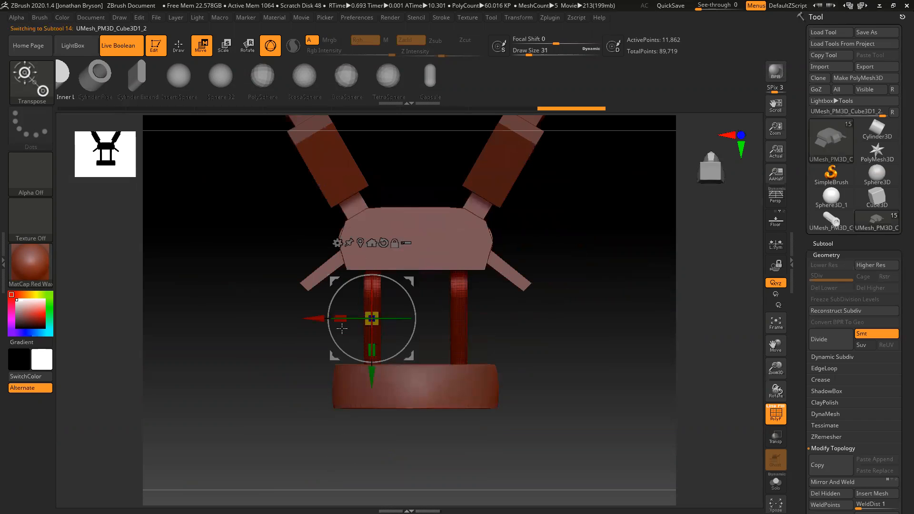
left_click_drag(310, 319, 324, 319)
left_click_drag(247, 333, 494, 396)
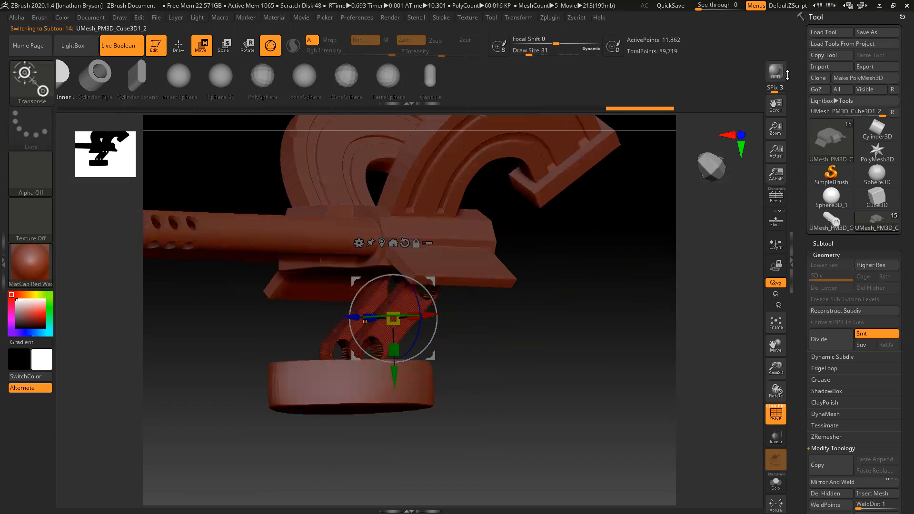
Save the tool again over the existing turret.ZTL file.
left_click(865, 35)
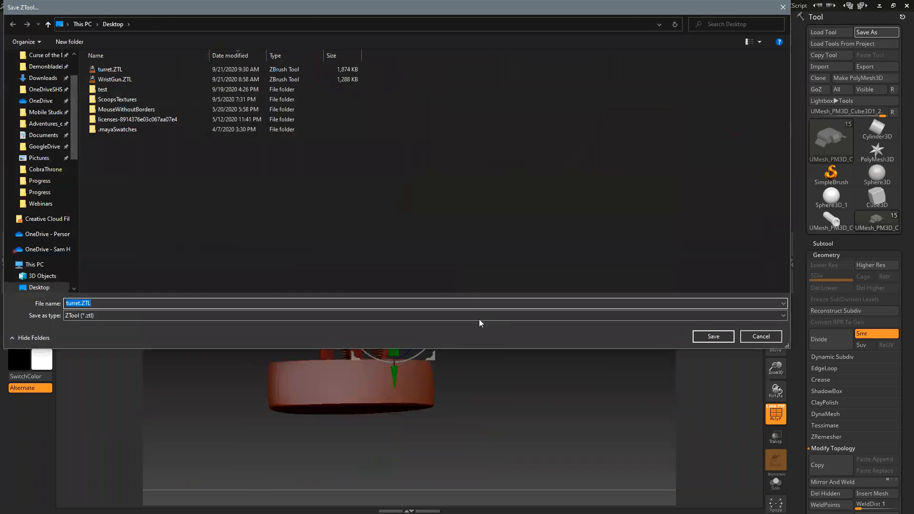
left_click(704, 337)
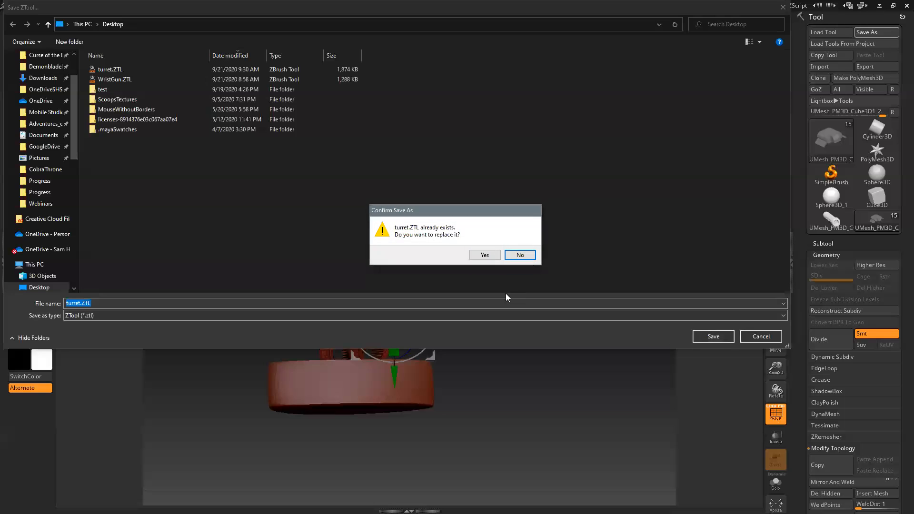
left_click(484, 255)
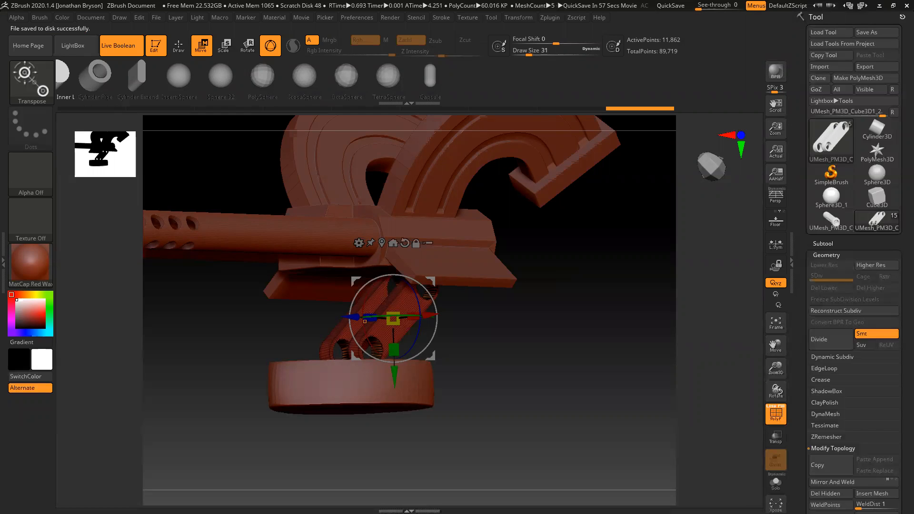
mouse_move(556, 369)
left_mouse_down()
mouse_move(536, 352)
mouse_move(561, 363)
mouse_move(602, 340)
mouse_move(581, 408)
mouse_move(551, 357)
left_mouse_up()
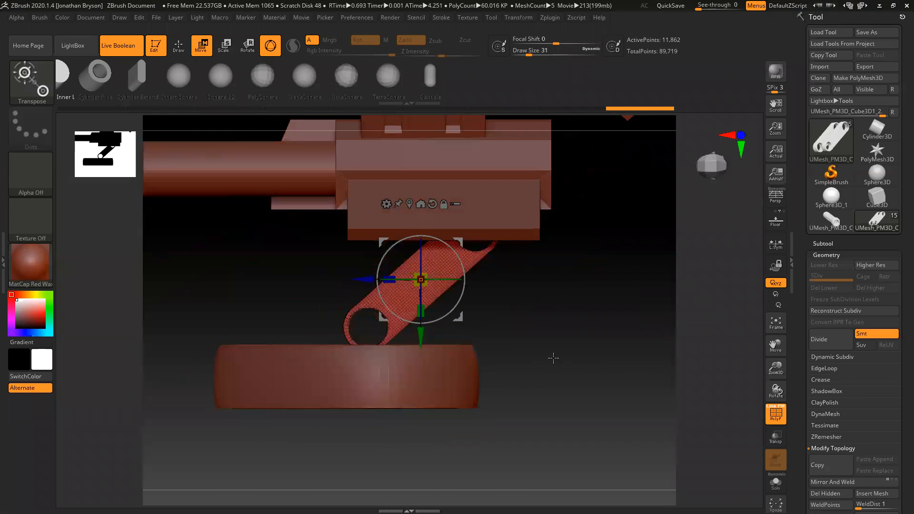